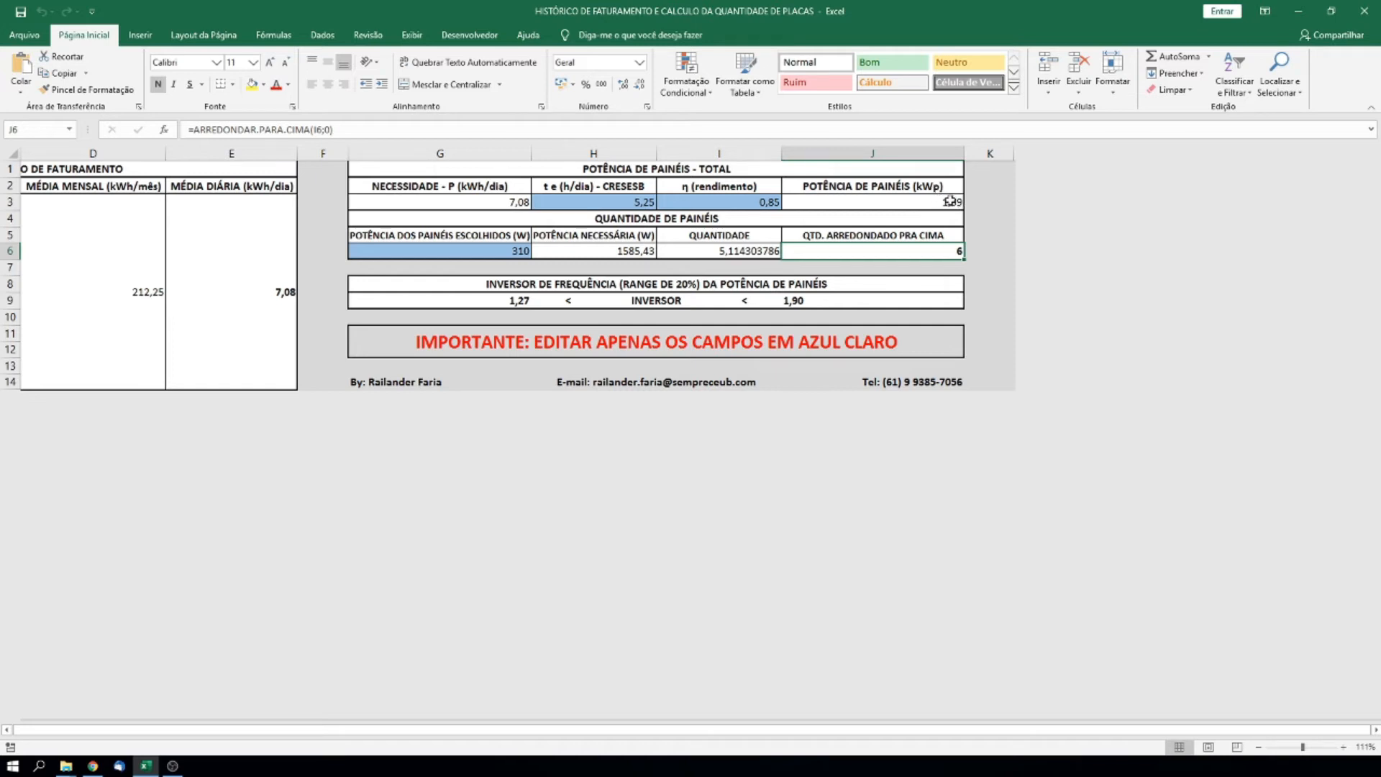
Check the chosen panel power and the inverter range in the sizing spreadsheet
click(512, 252)
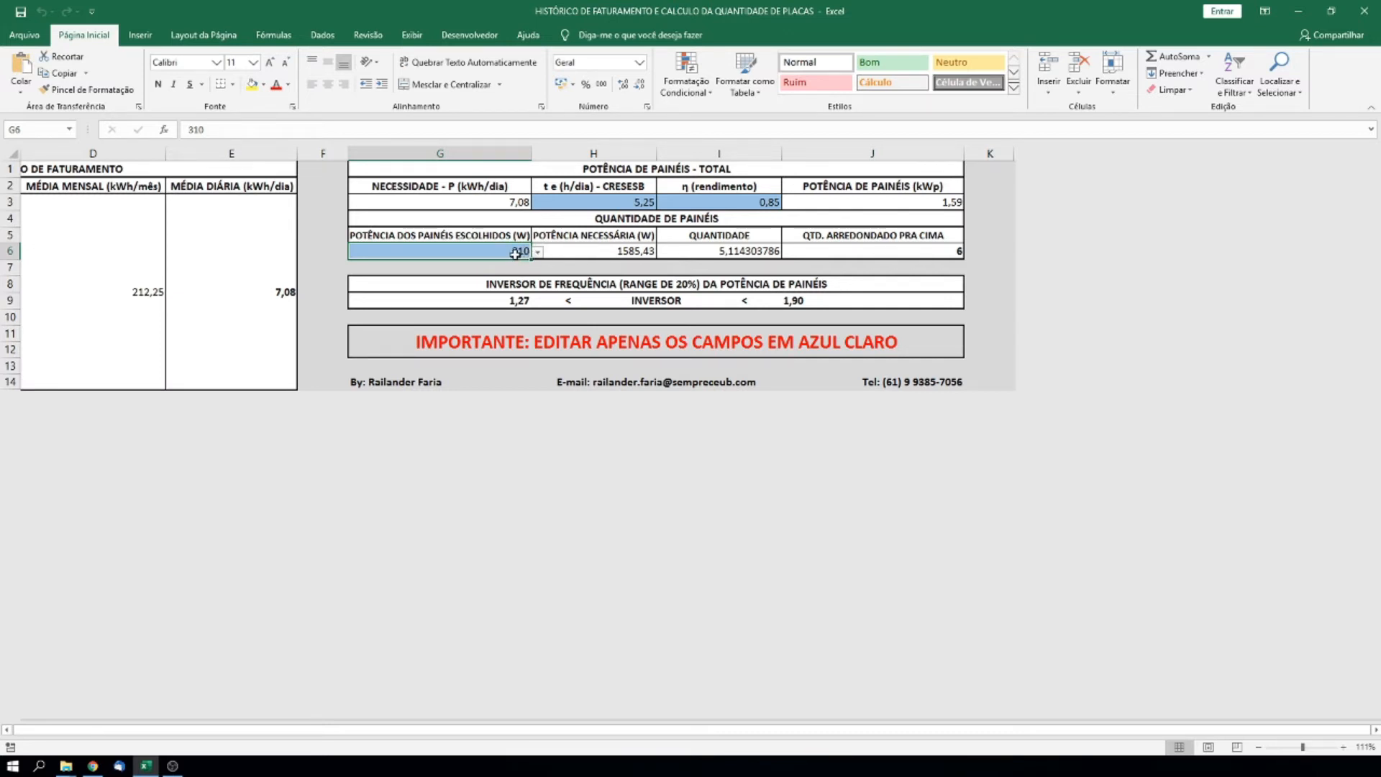
click(661, 302)
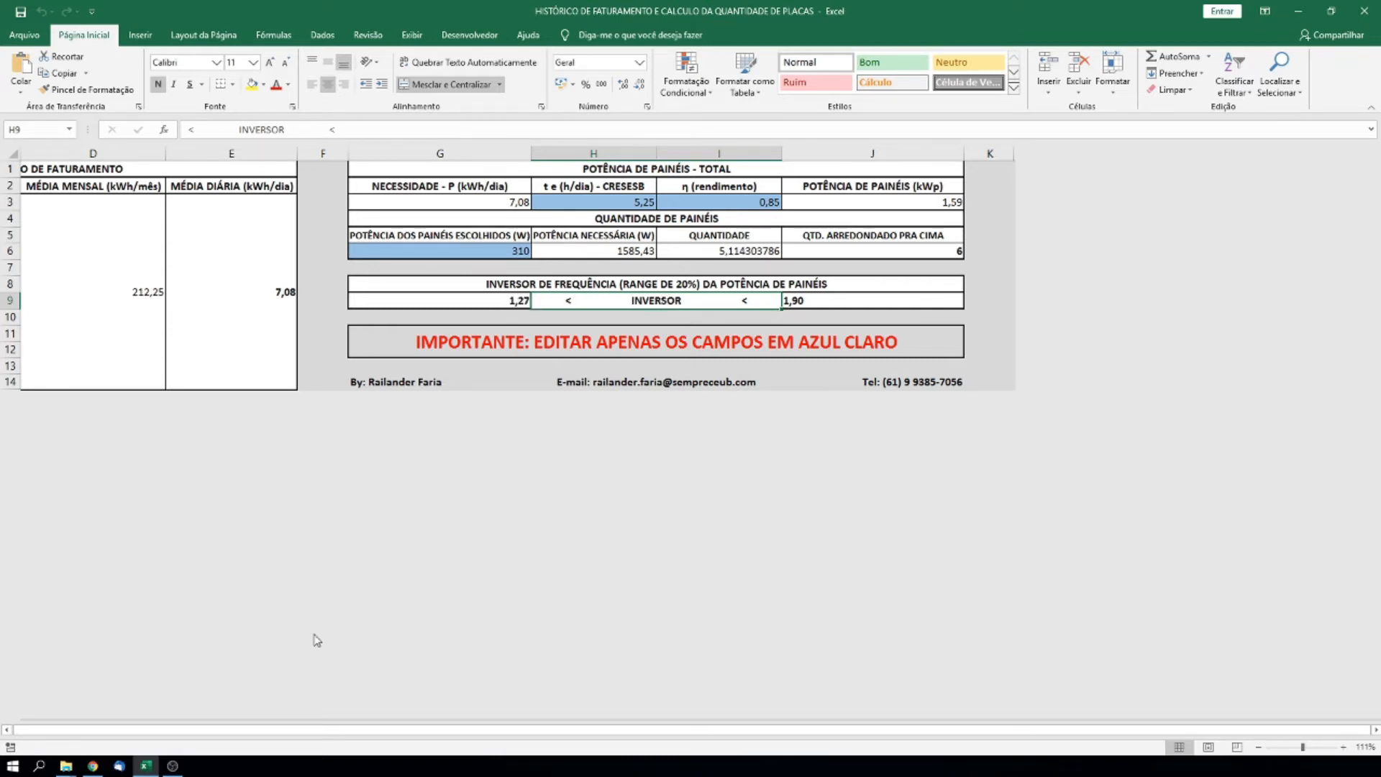
Switch to Chrome and look over the first page of the Canadian CSI 1,5kW and 3kW inverter datasheet
click(94, 767)
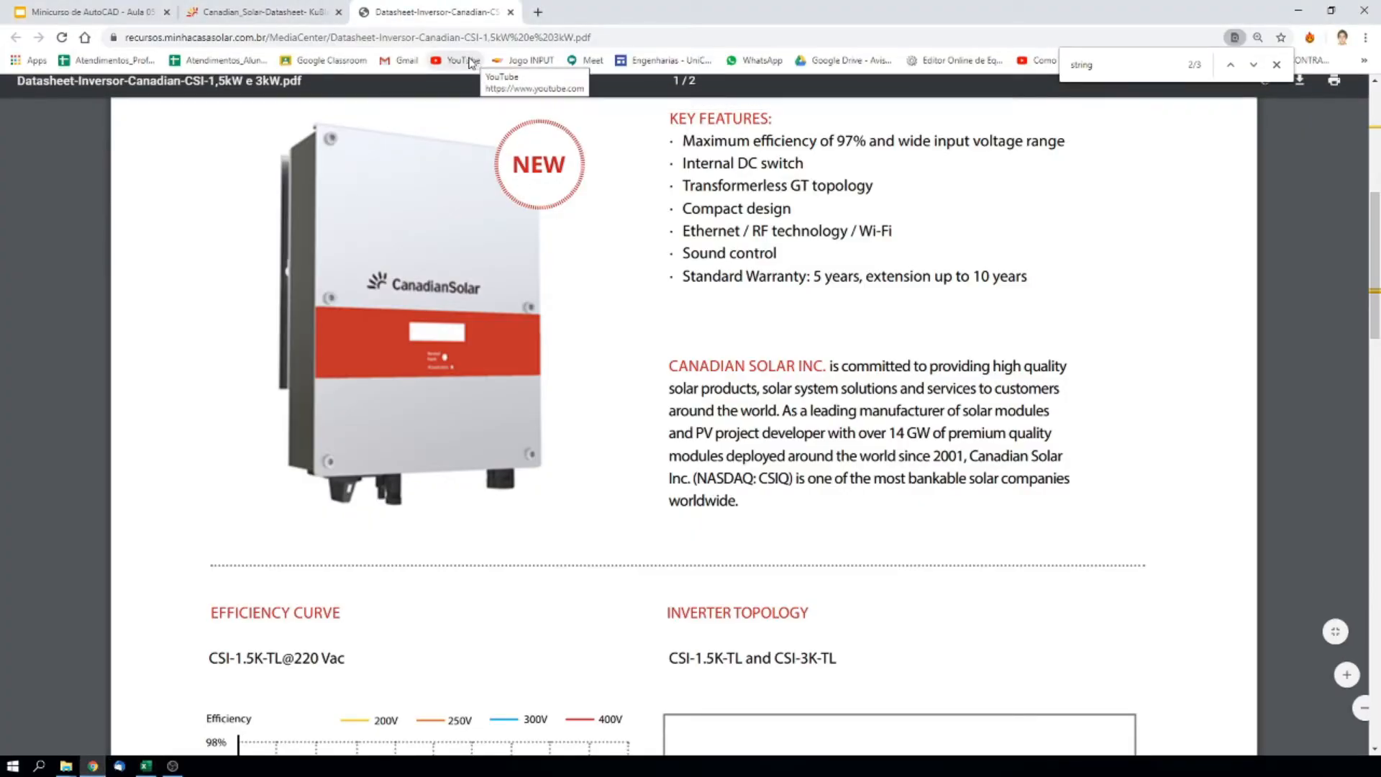
scroll(719, 468, up, 6)
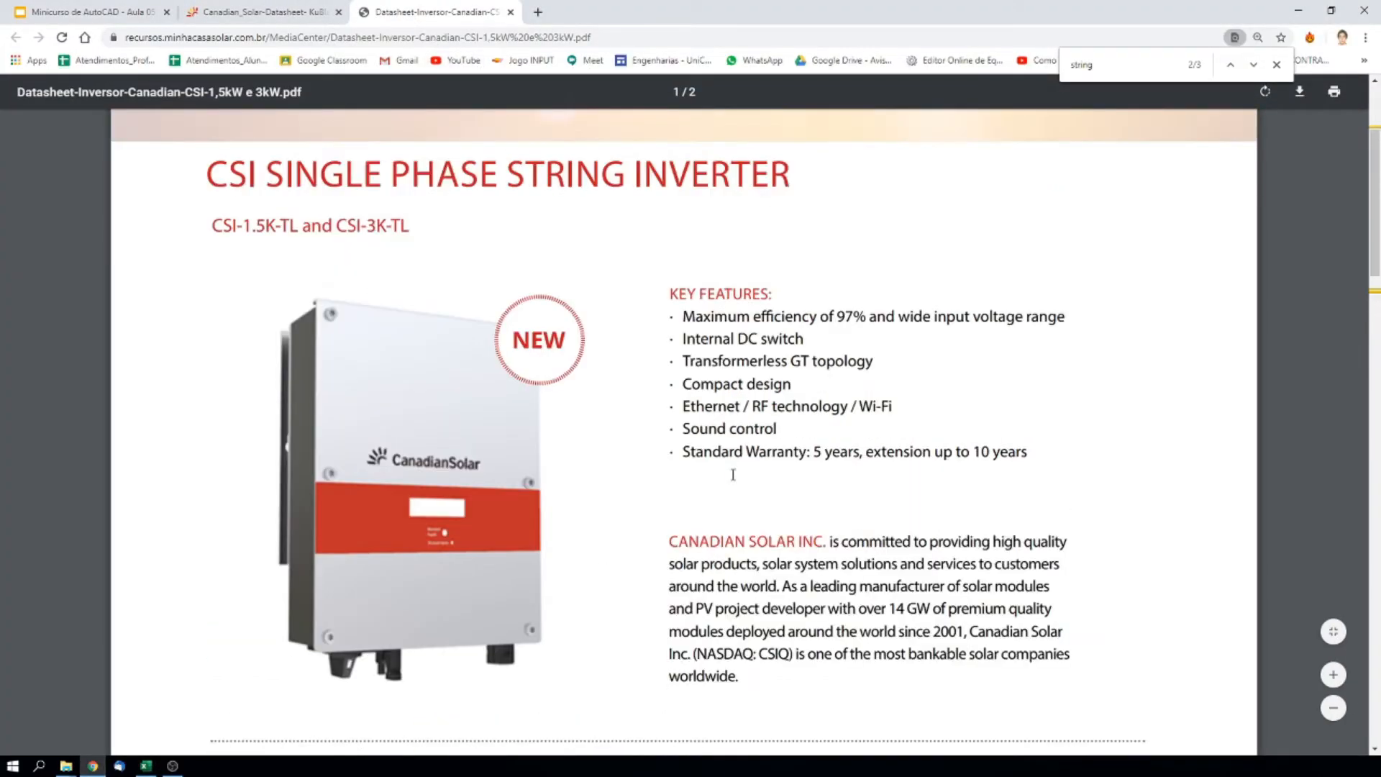
scroll(694, 459, down, 9)
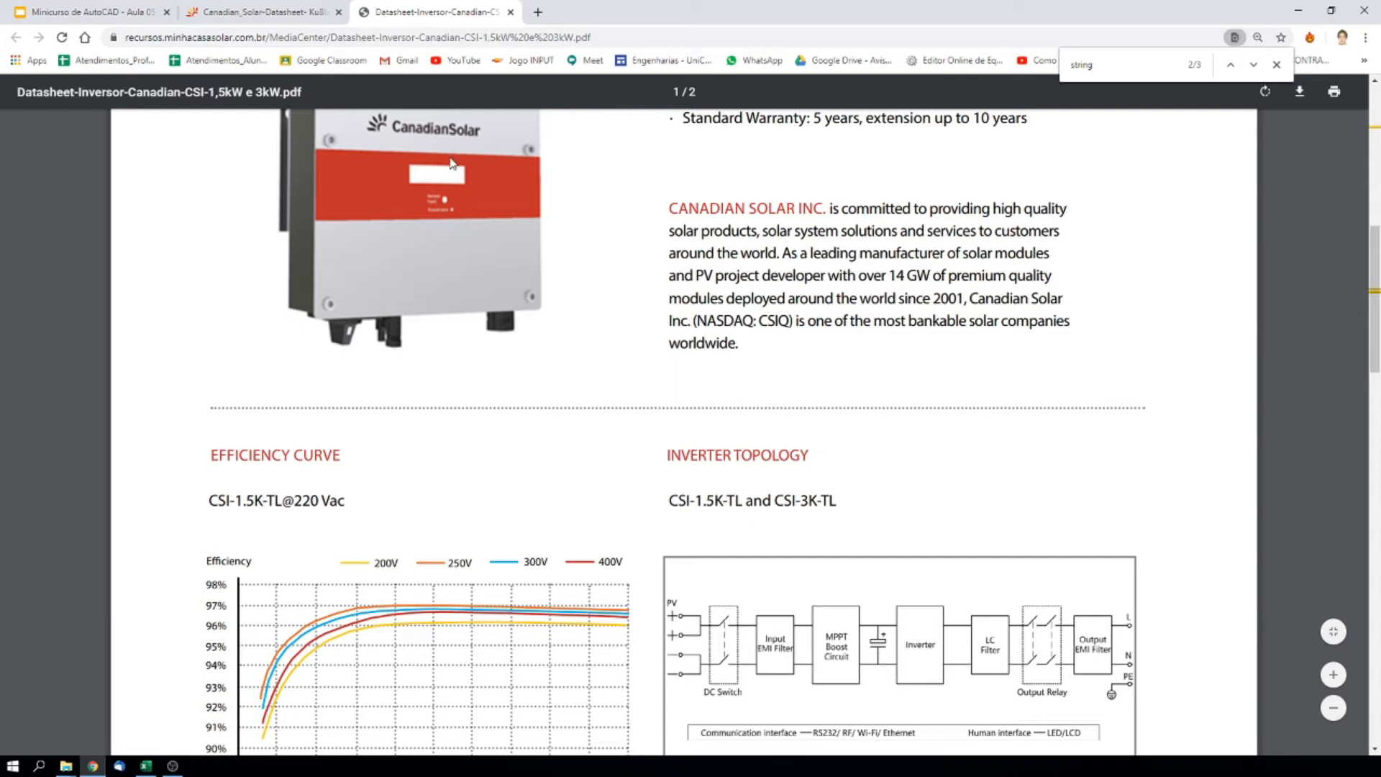
scroll(582, 410, down, 1)
scroll(582, 409, down, 3)
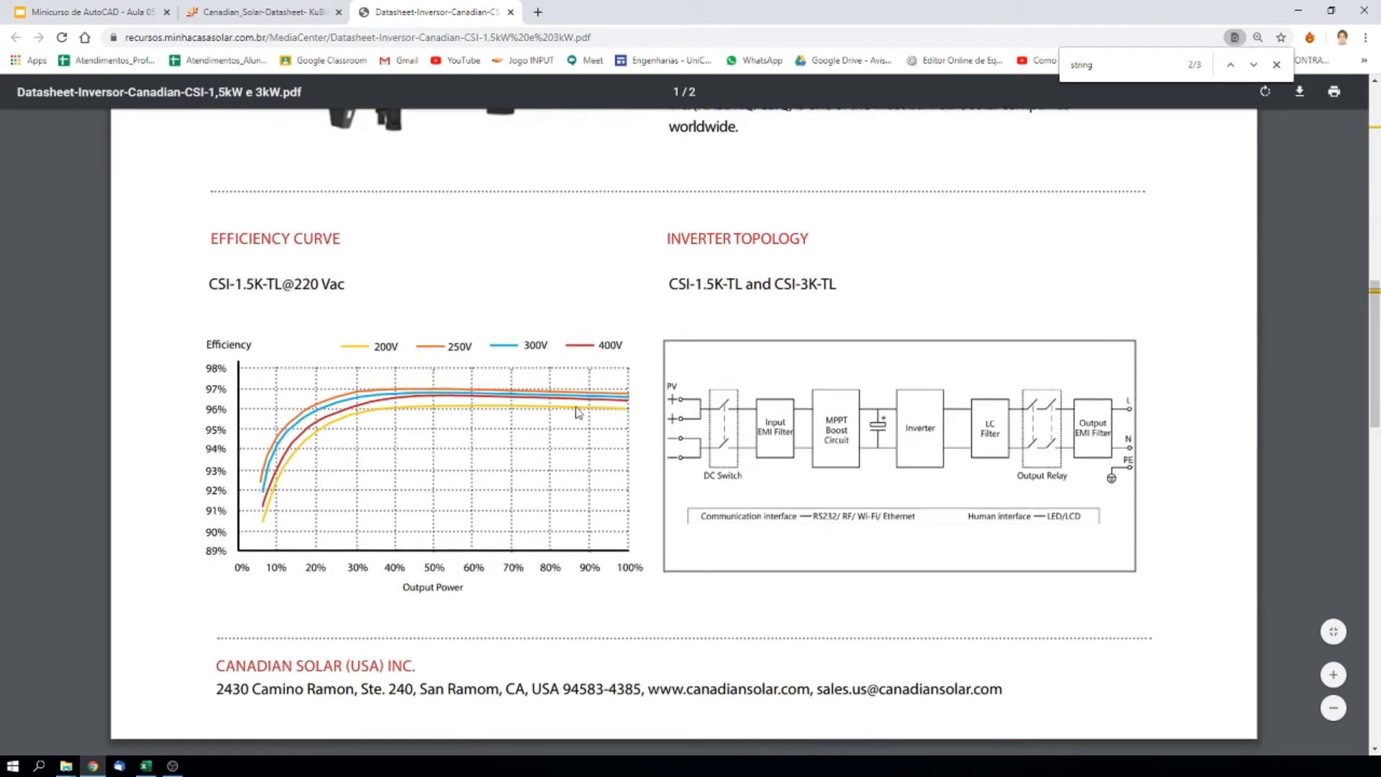
scroll(422, 376, down, 2)
scroll(461, 420, up, 3)
scroll(462, 421, up, 8)
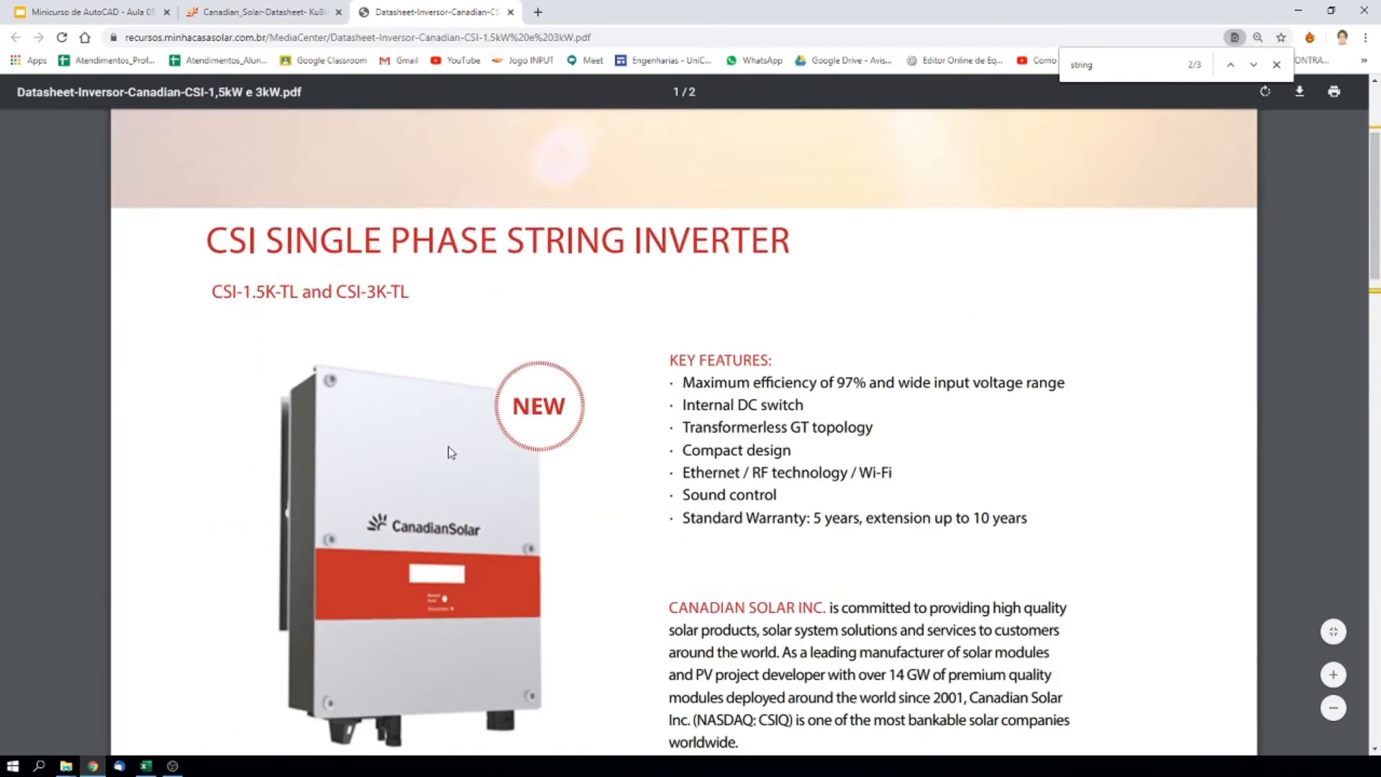
Highlight the model names CSI-1.5K-TL and CSI-3K-TL under the datasheet title
drag(217, 326, 295, 335)
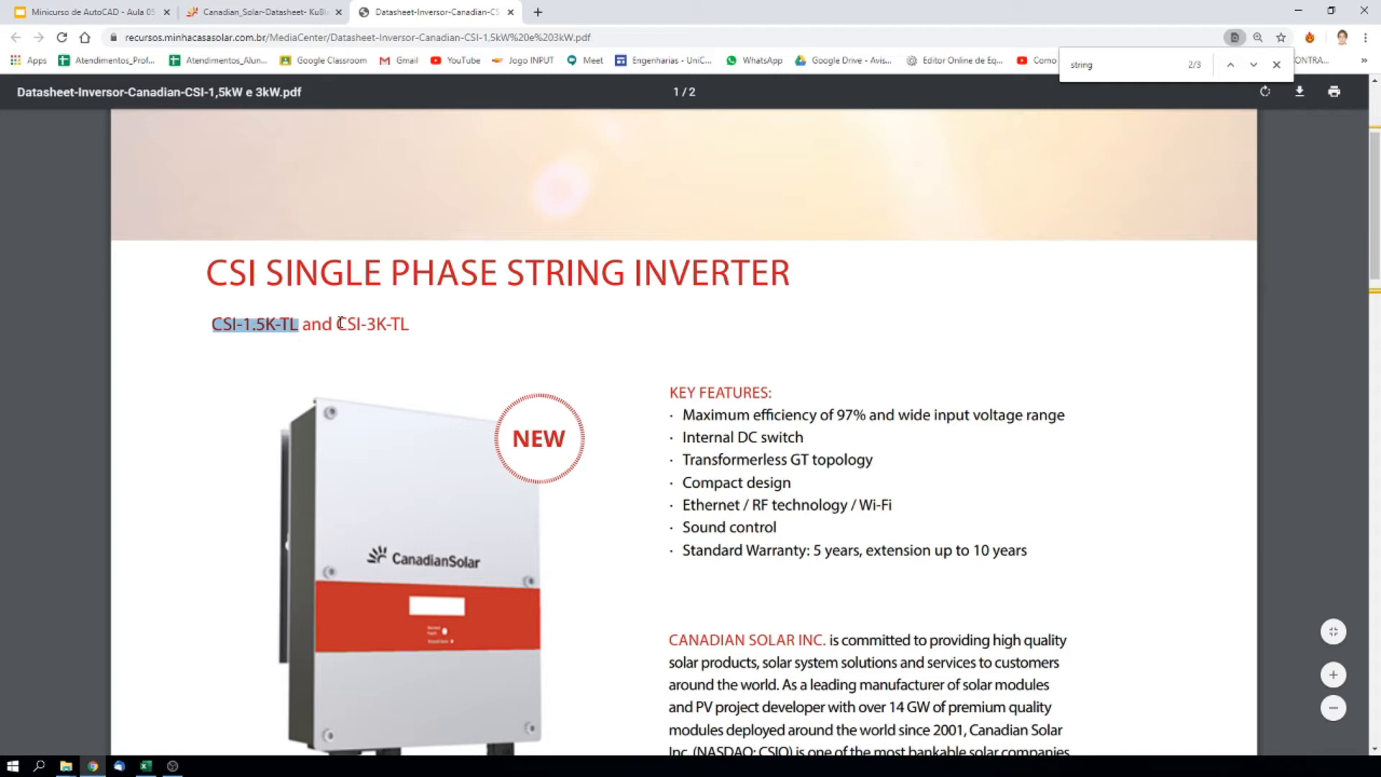
drag(341, 323, 415, 328)
click(376, 333)
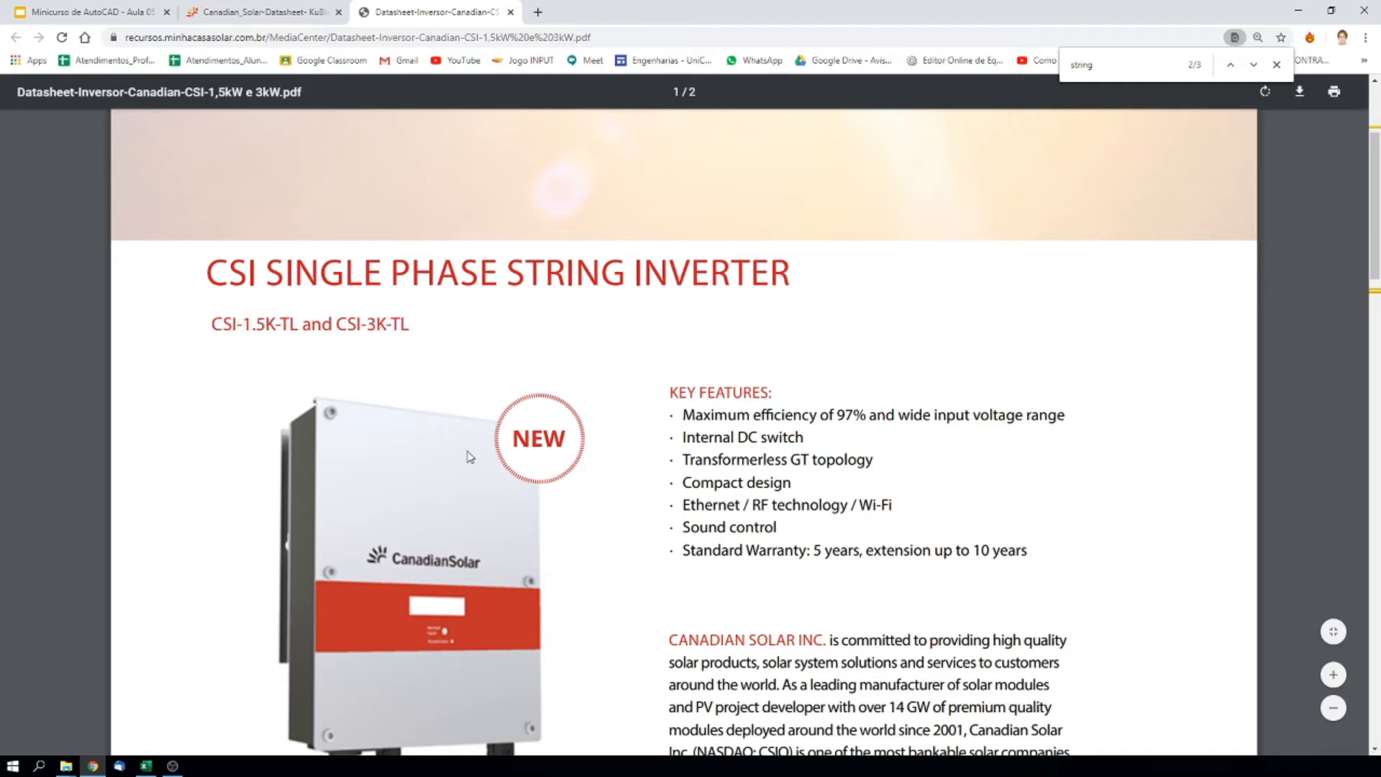
scroll(470, 458, down, 2)
drag(296, 174, 210, 180)
Find the Technical Data table on page 2 and highlight its DC INPUT heading
scroll(420, 417, down, 1)
scroll(417, 425, down, 8)
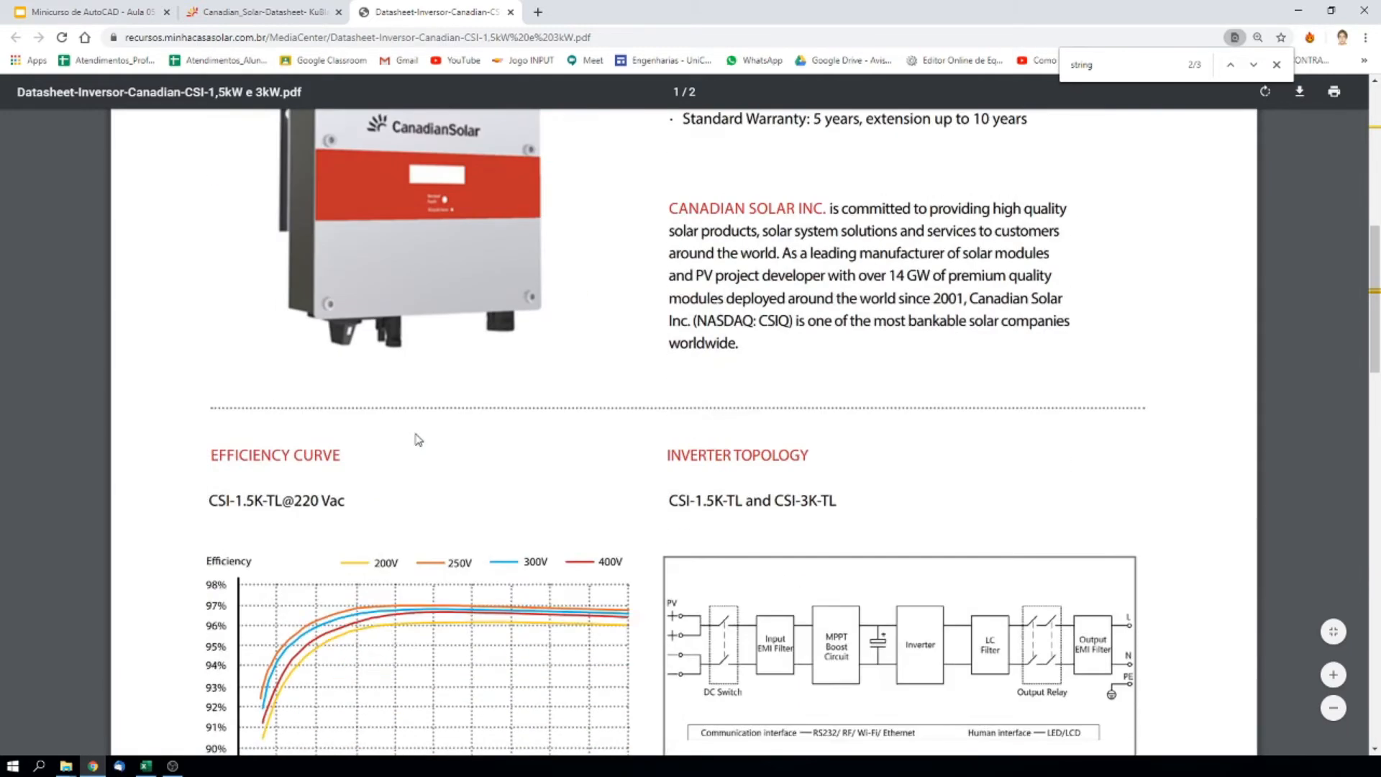
scroll(418, 439, up, 1)
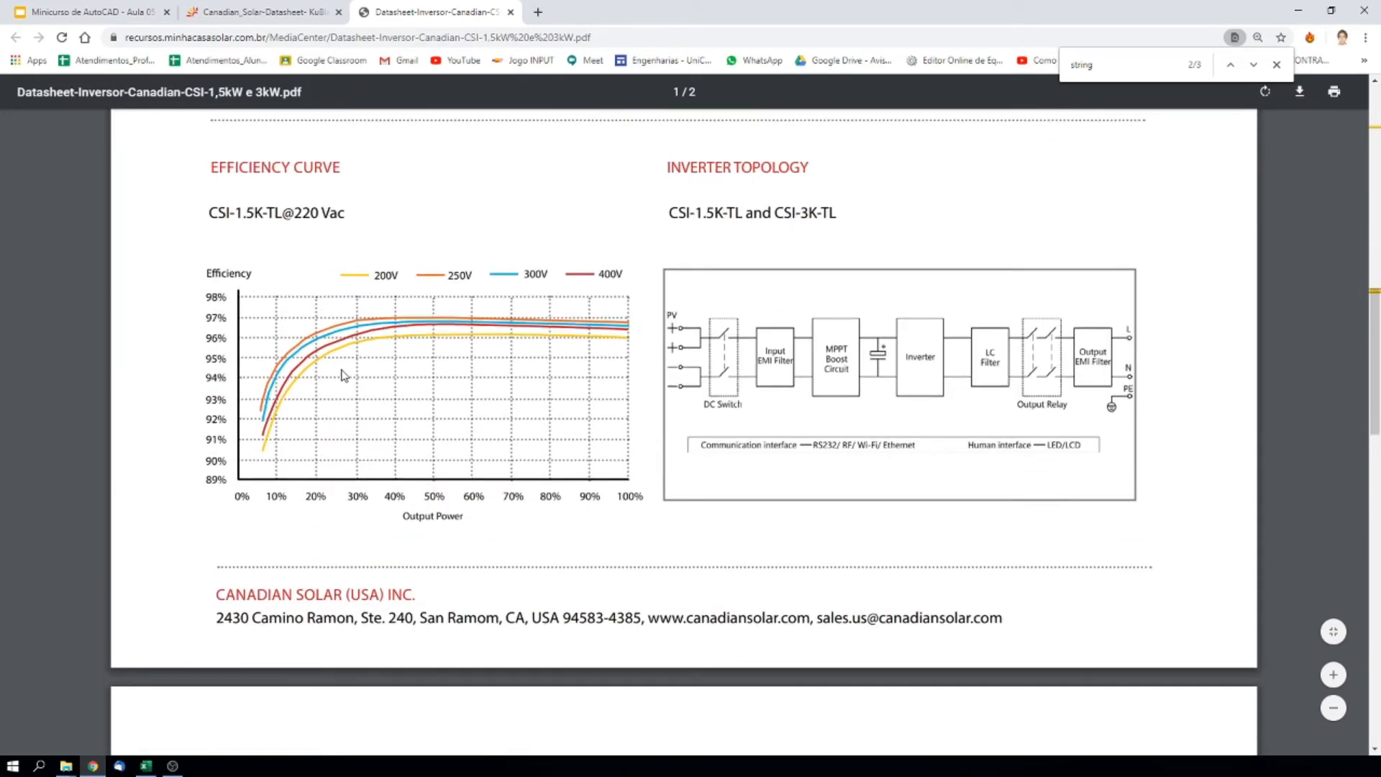
scroll(361, 479, down, 6)
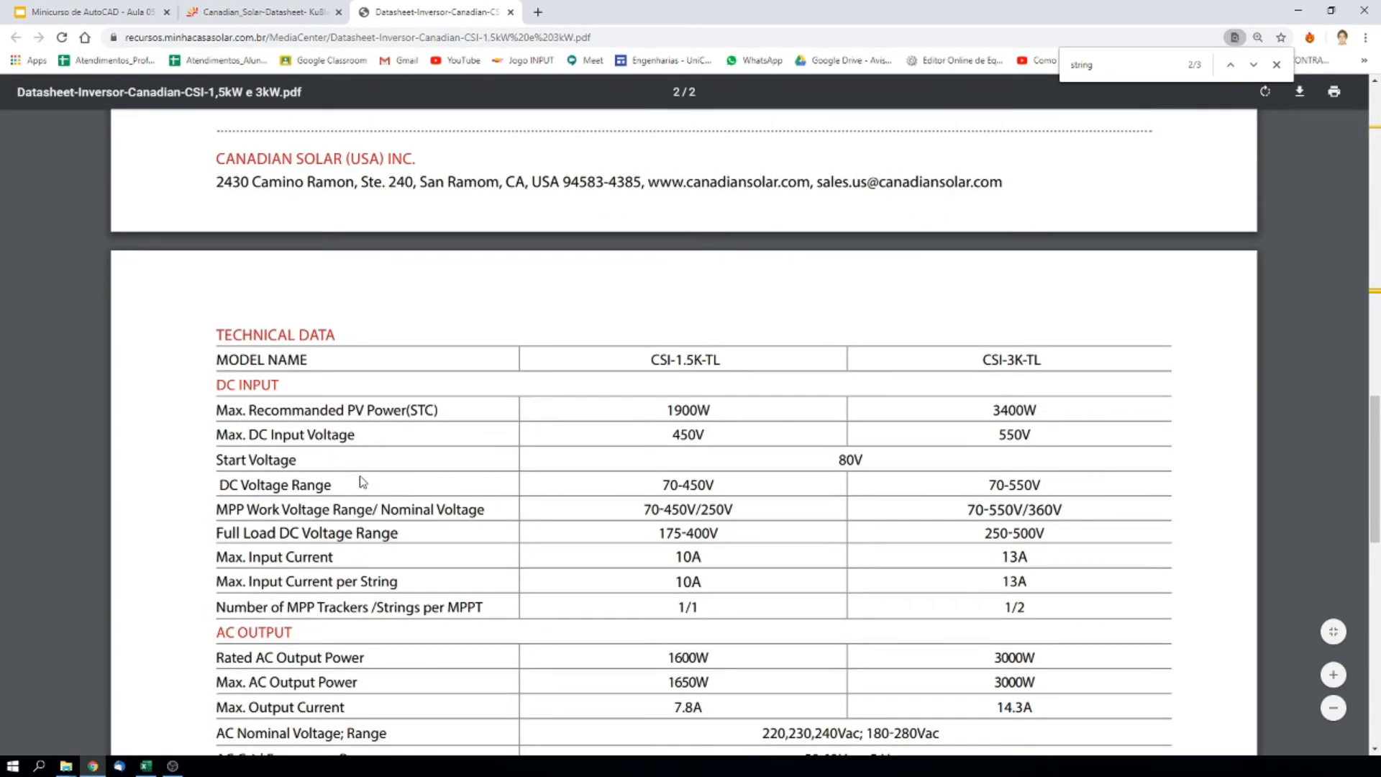
scroll(364, 482, down, 1)
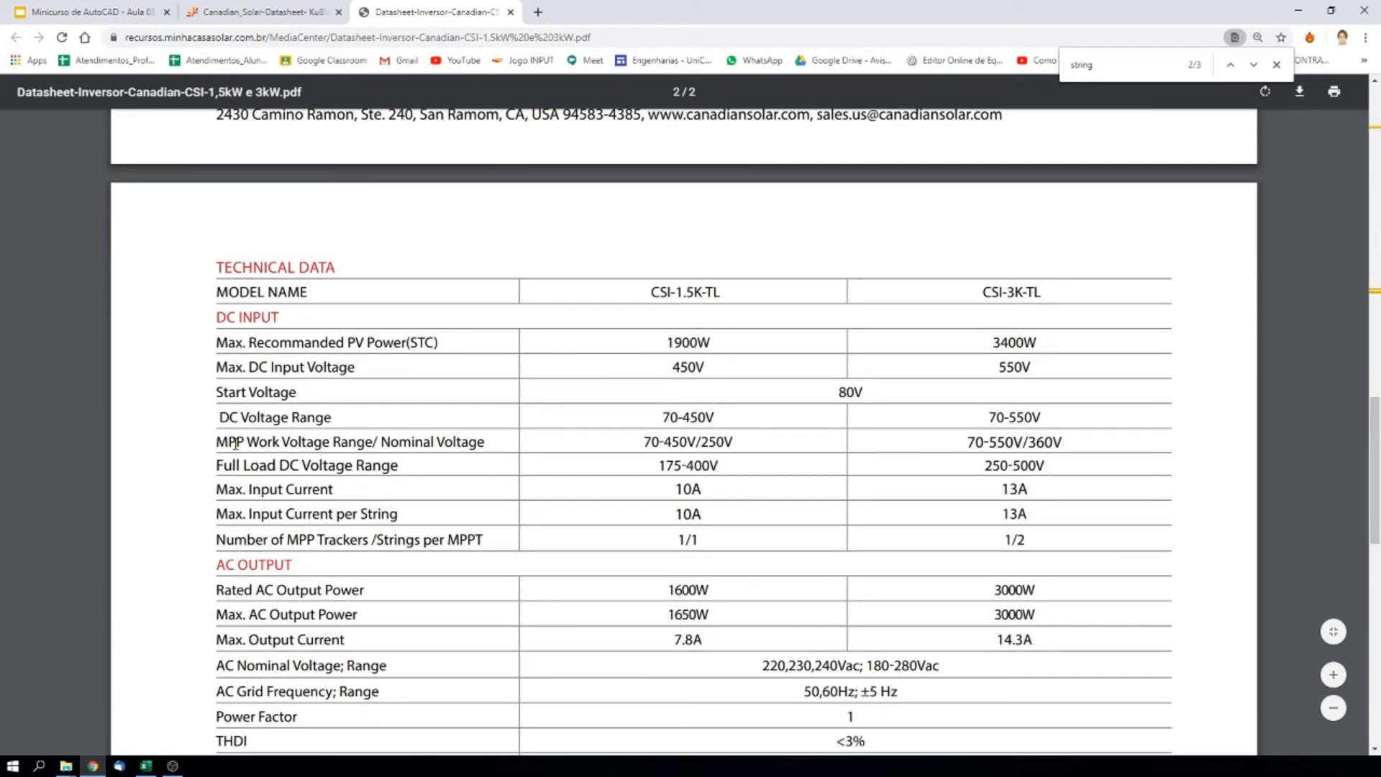
drag(216, 316, 423, 442)
click(211, 317)
drag(726, 366, 277, 317)
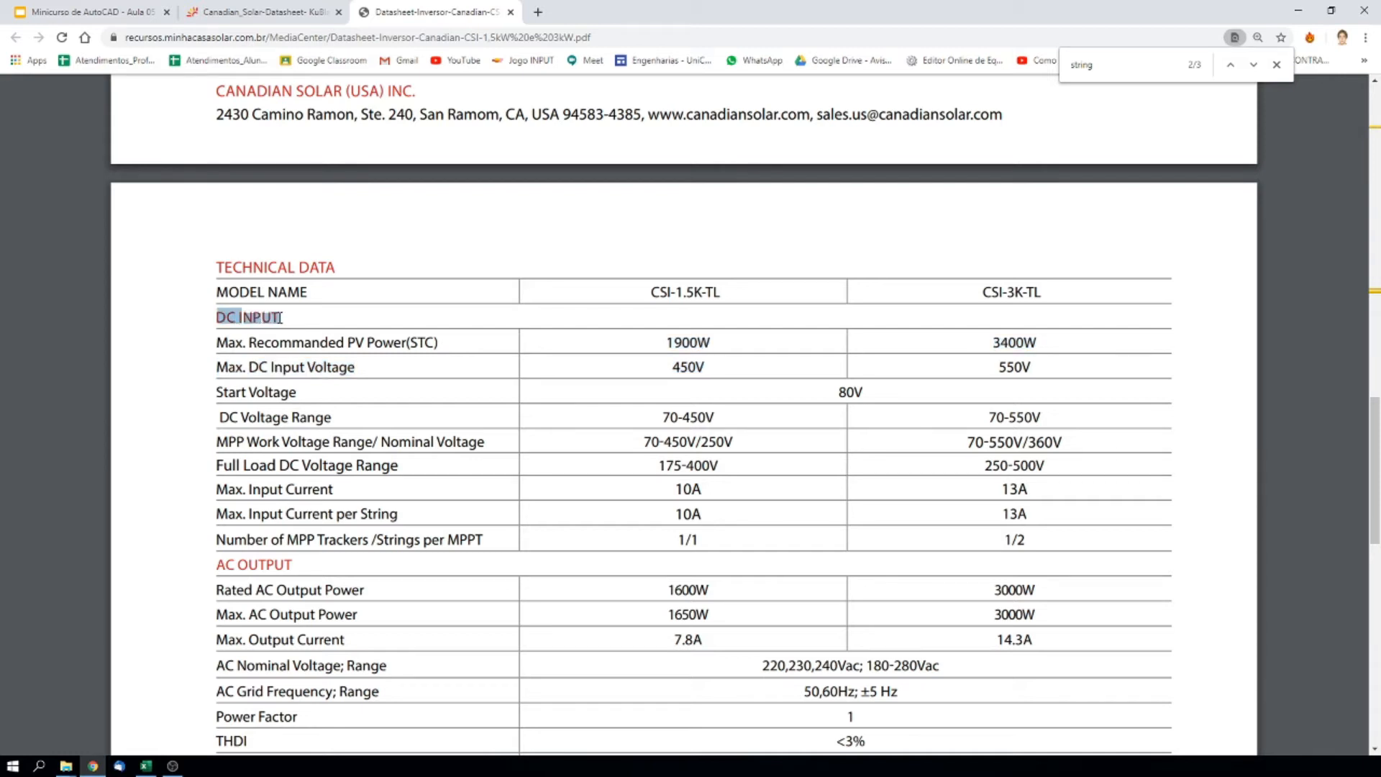
Highlight the Max. DC Input Voltage and Start Voltage rows to compare the voltage limits of the CSI-1.5K-TL
drag(711, 368, 667, 370)
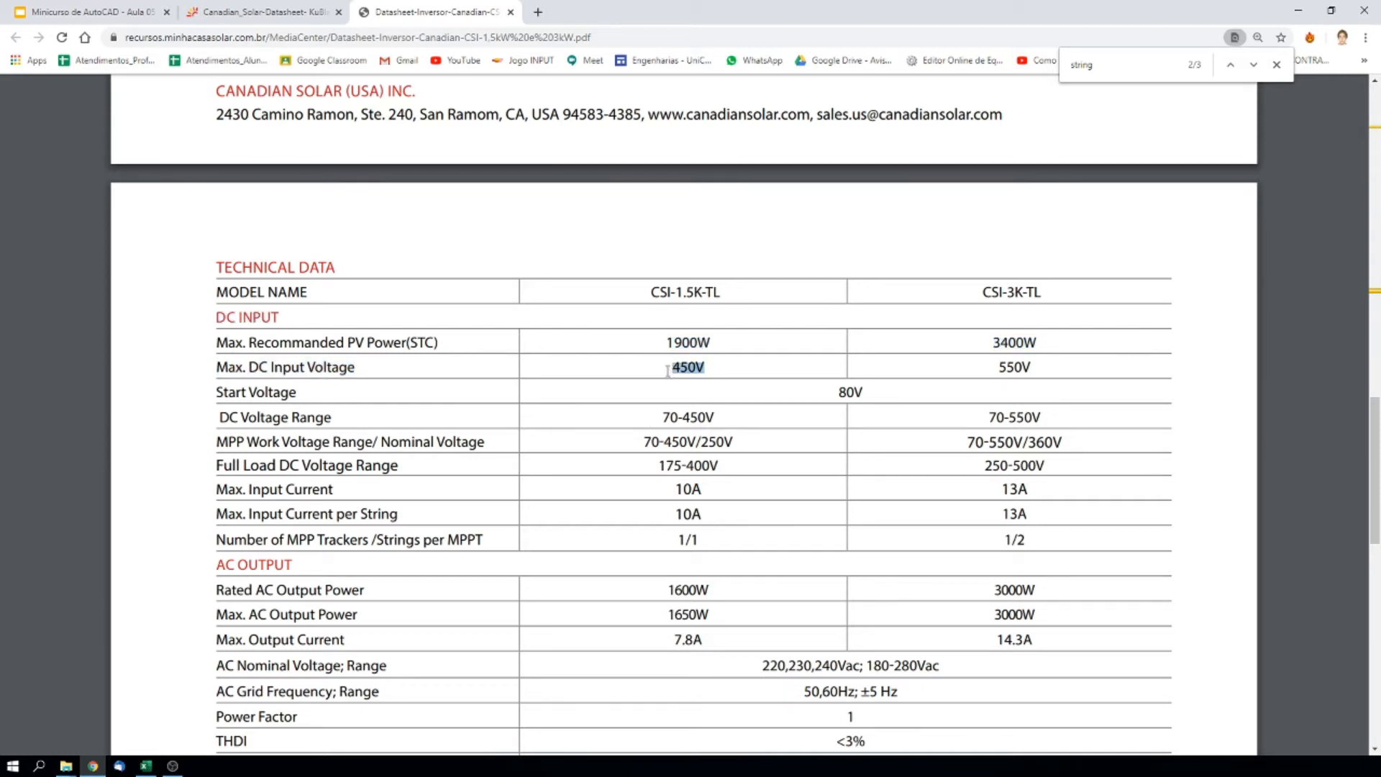
click(346, 368)
drag(215, 369, 724, 366)
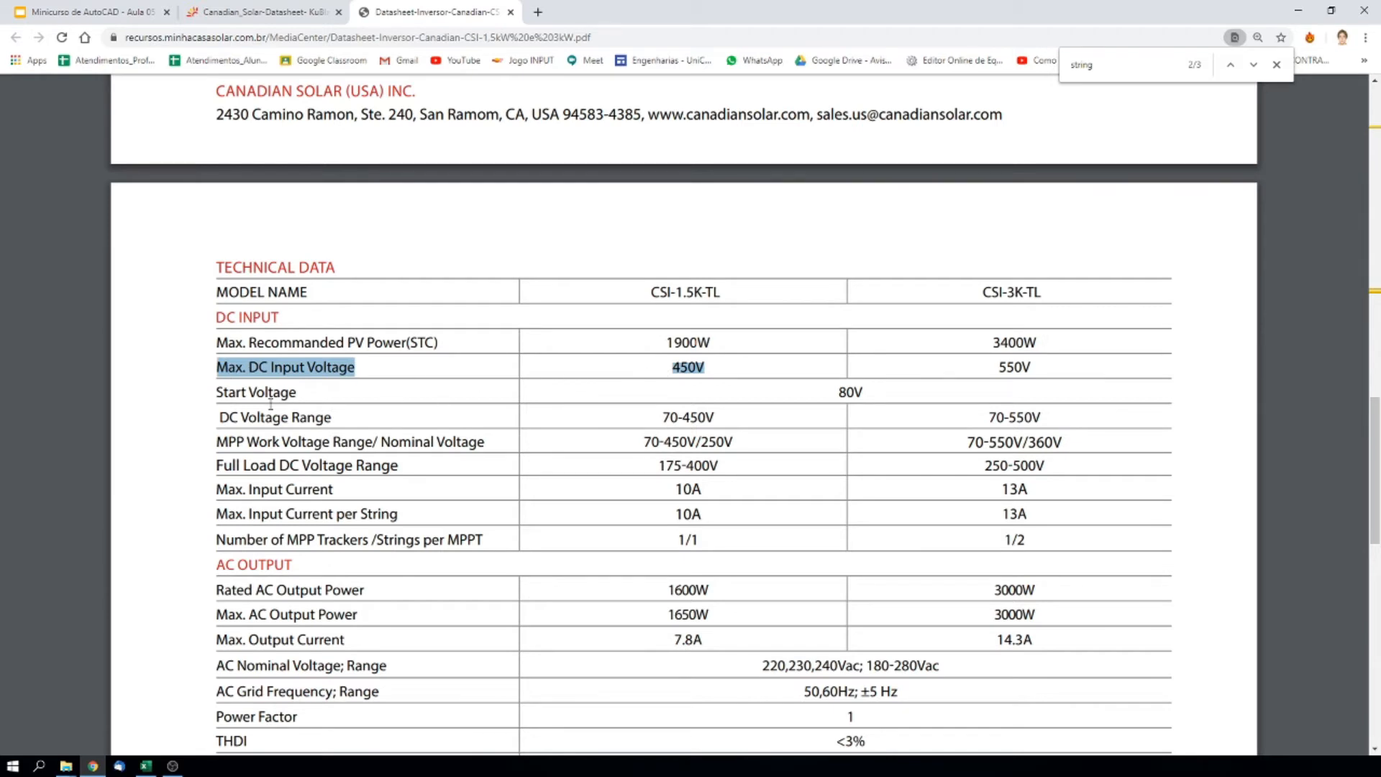
drag(217, 394, 312, 393)
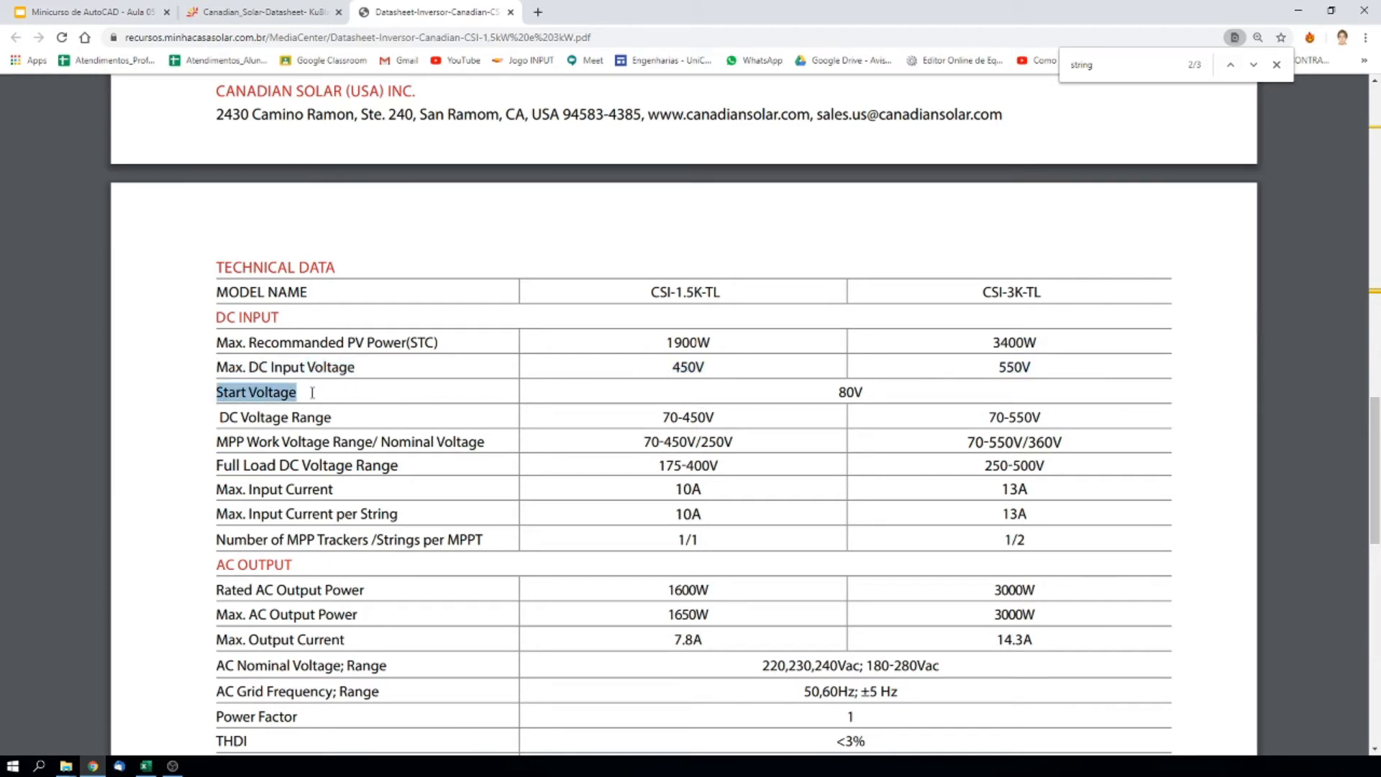
mouse_move(705, 367)
mouse_down()
mouse_move(673, 368)
mouse_move(714, 369)
mouse_up()
click(715, 369)
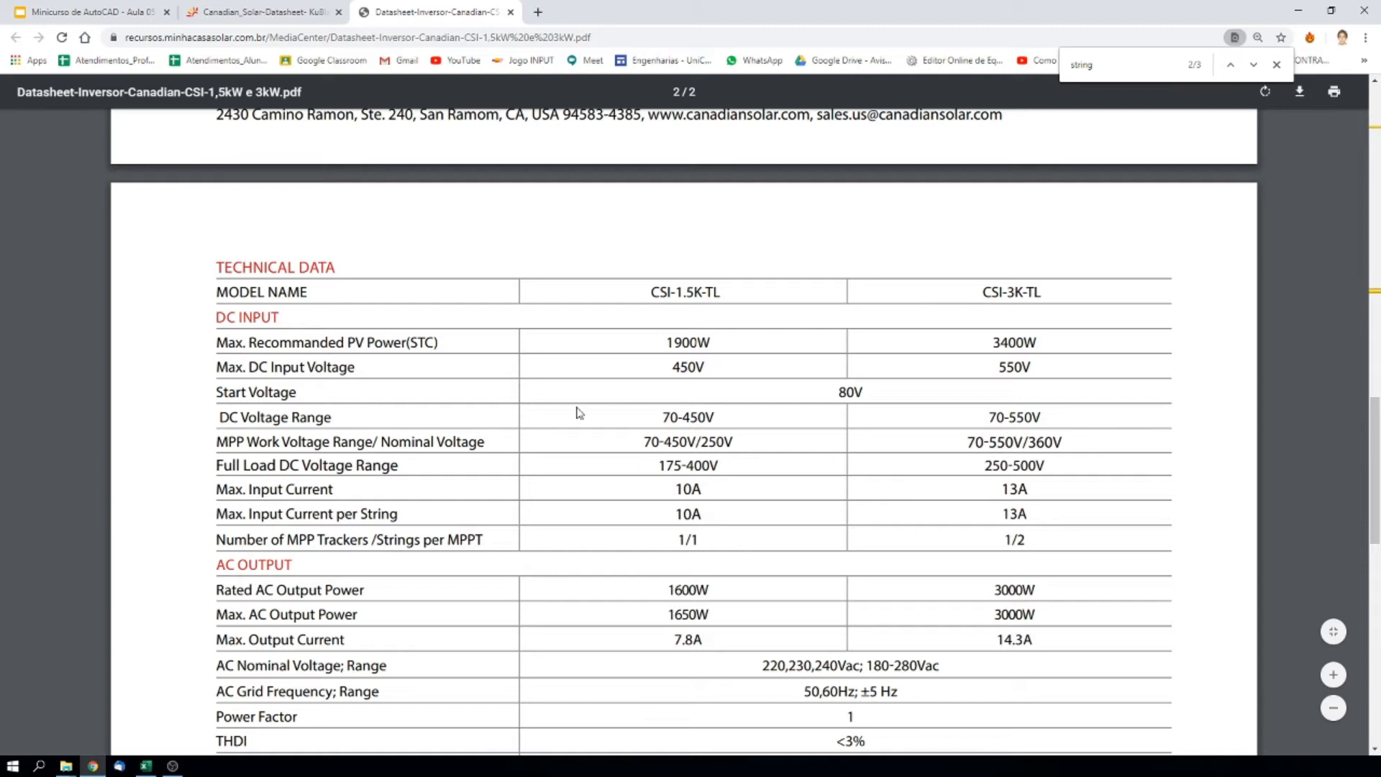
drag(217, 393, 313, 396)
drag(705, 368, 675, 370)
click(316, 377)
Highlight the CSI-1.5K-TL entry for number of MPP trackers and strings per MPPT
scroll(365, 506, down, 1)
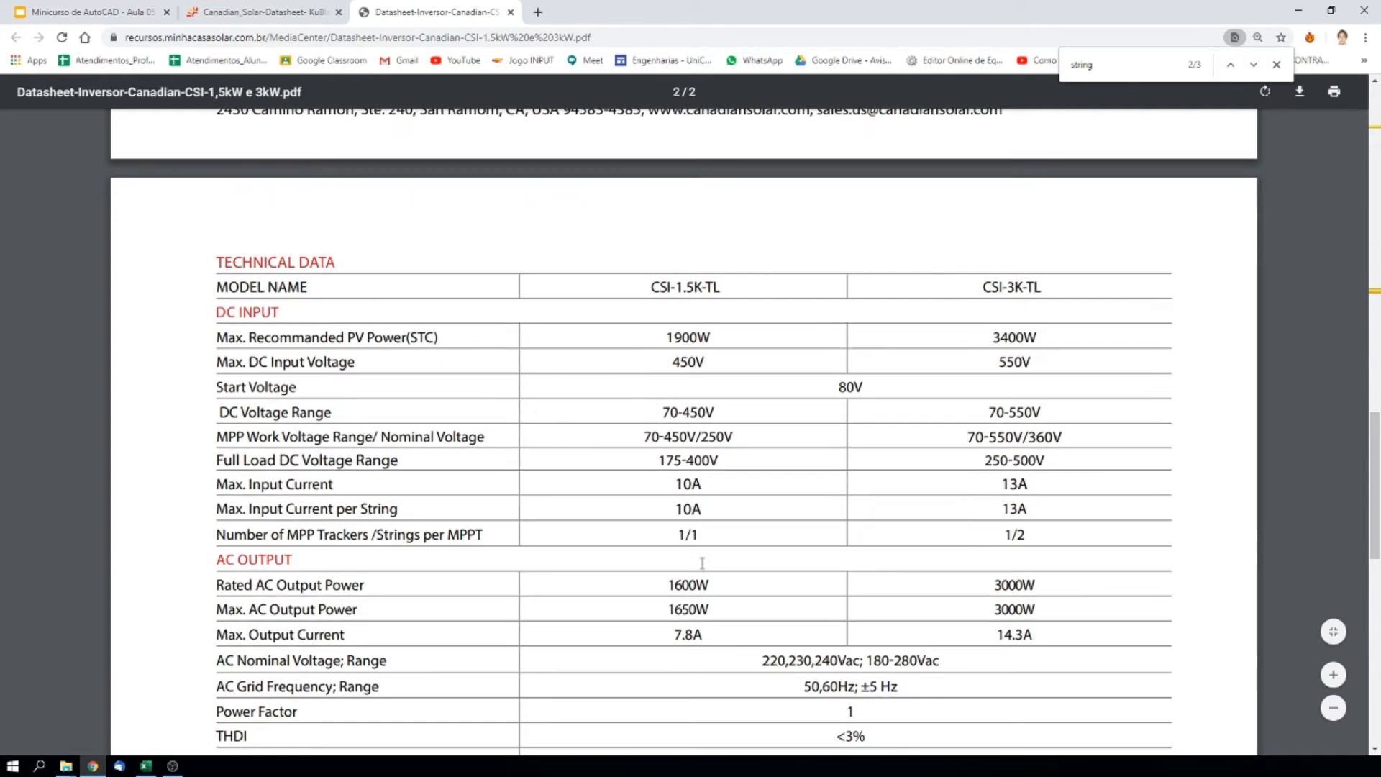
drag(693, 467, 679, 467)
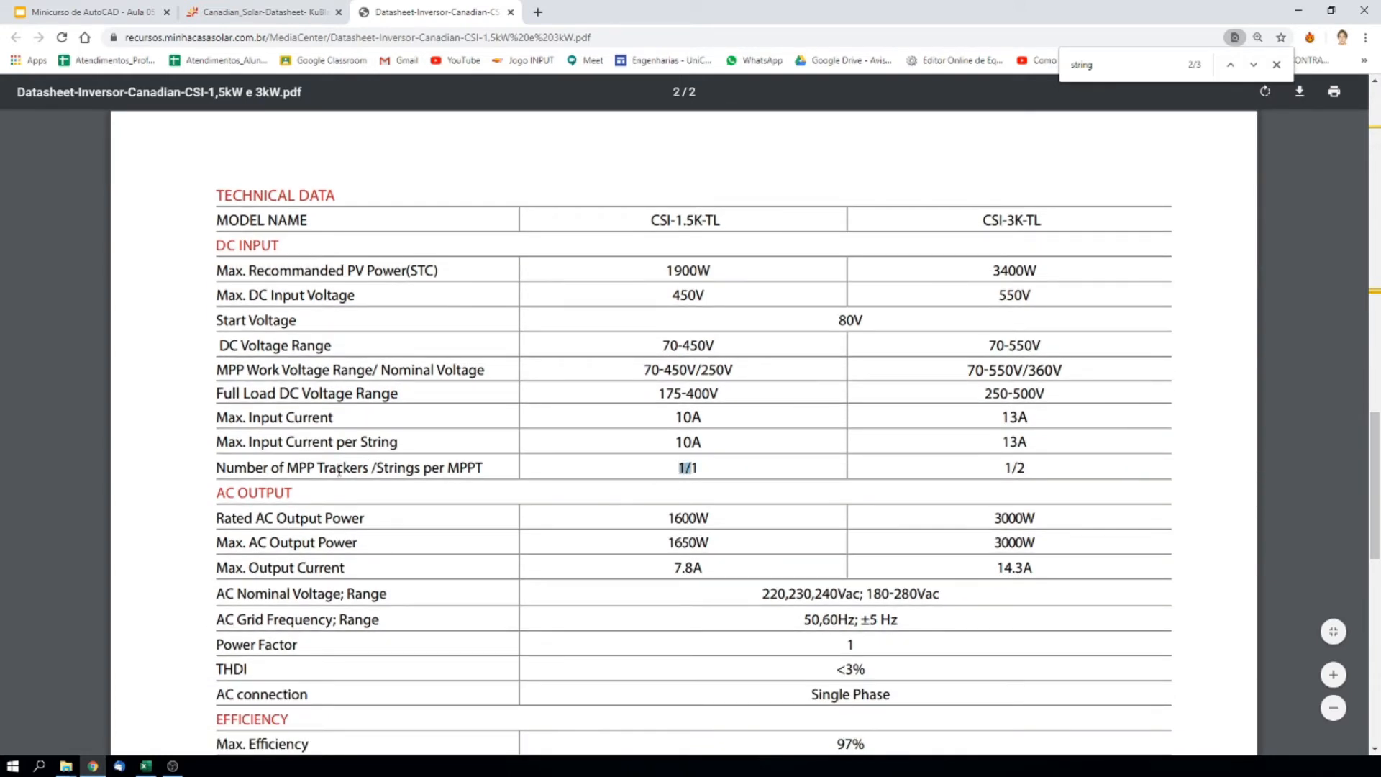
click(675, 465)
drag(669, 471, 673, 294)
click(694, 468)
Point out the maximum DC input voltage value of the CSI-1.5K-TL by highlighting it
click(708, 302)
click(714, 295)
click(722, 297)
click(674, 294)
mouse_move(666, 295)
mouse_down()
mouse_move(722, 296)
mouse_move(676, 296)
mouse_up()
Highlight the start voltage value shared by both inverter models
drag(869, 322, 836, 319)
click(838, 320)
click(867, 321)
drag(836, 321, 870, 319)
click(869, 322)
drag(841, 320, 866, 320)
click(867, 324)
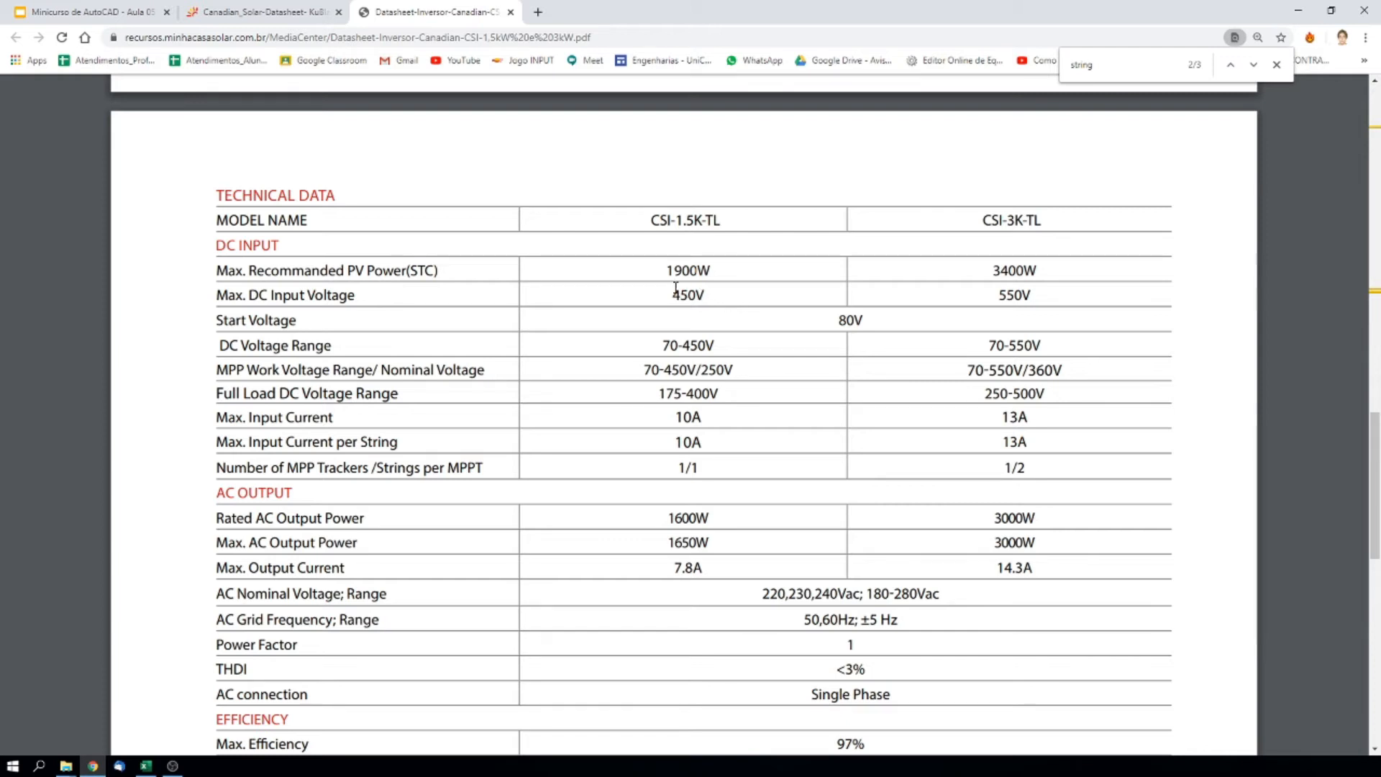
Switch to Excel to check the panel sizing figures, and return to the datasheet's technical data in Chrome
click(146, 765)
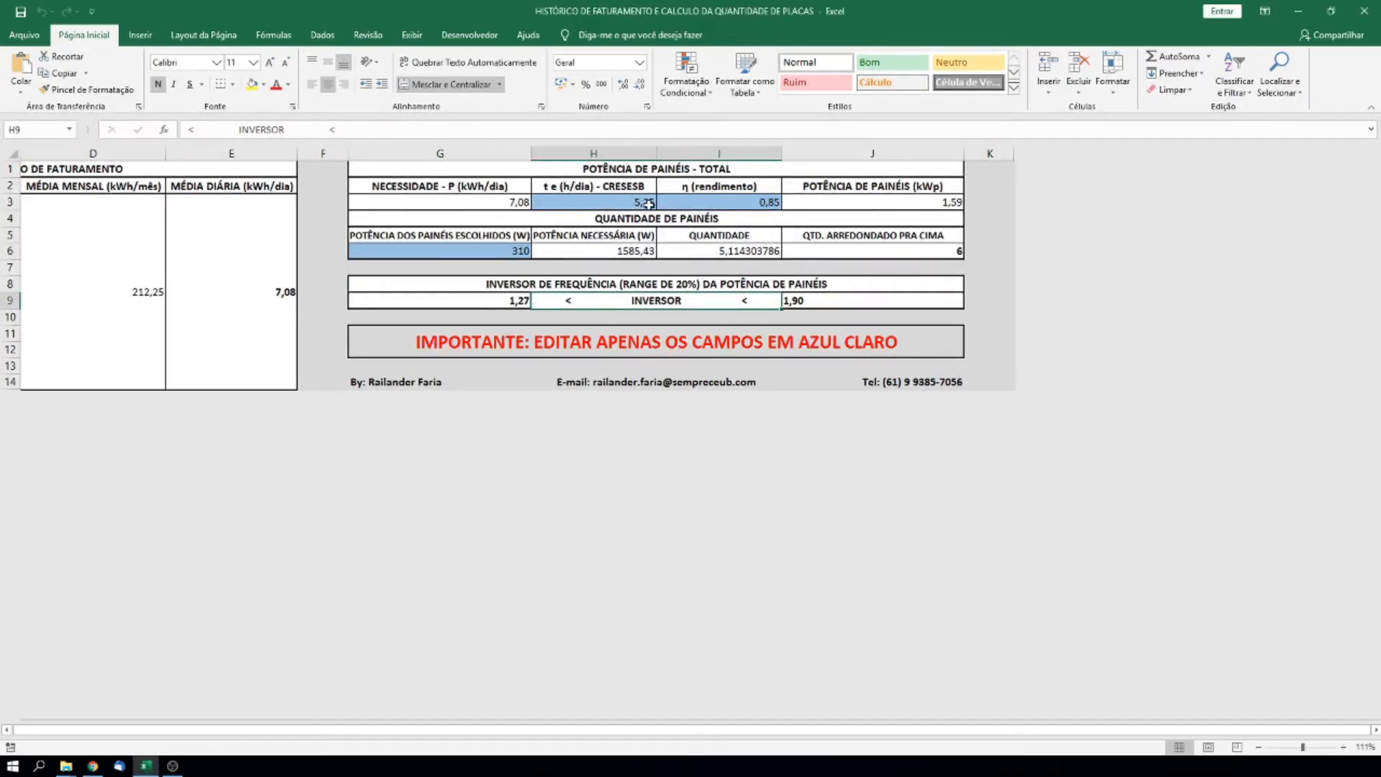
click(1299, 13)
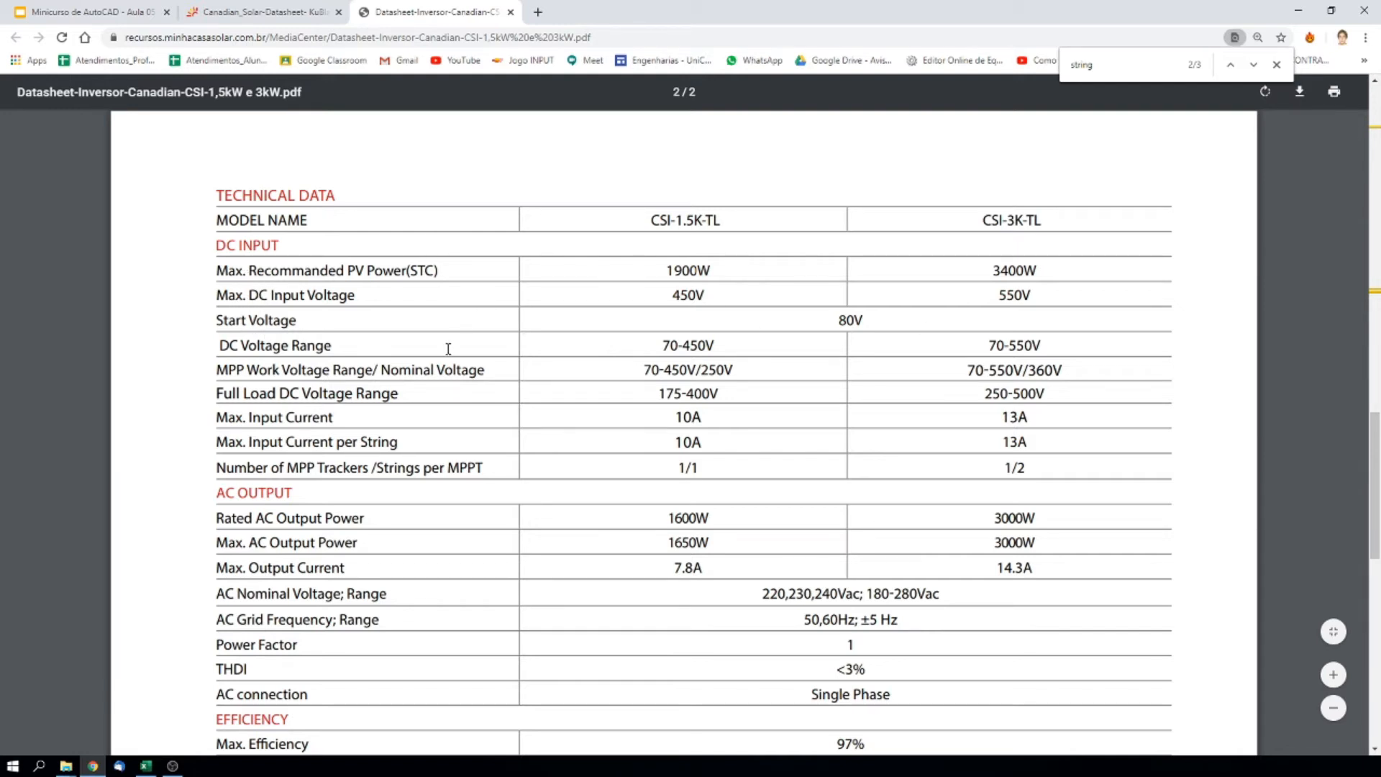
scroll(277, 502, down, 3)
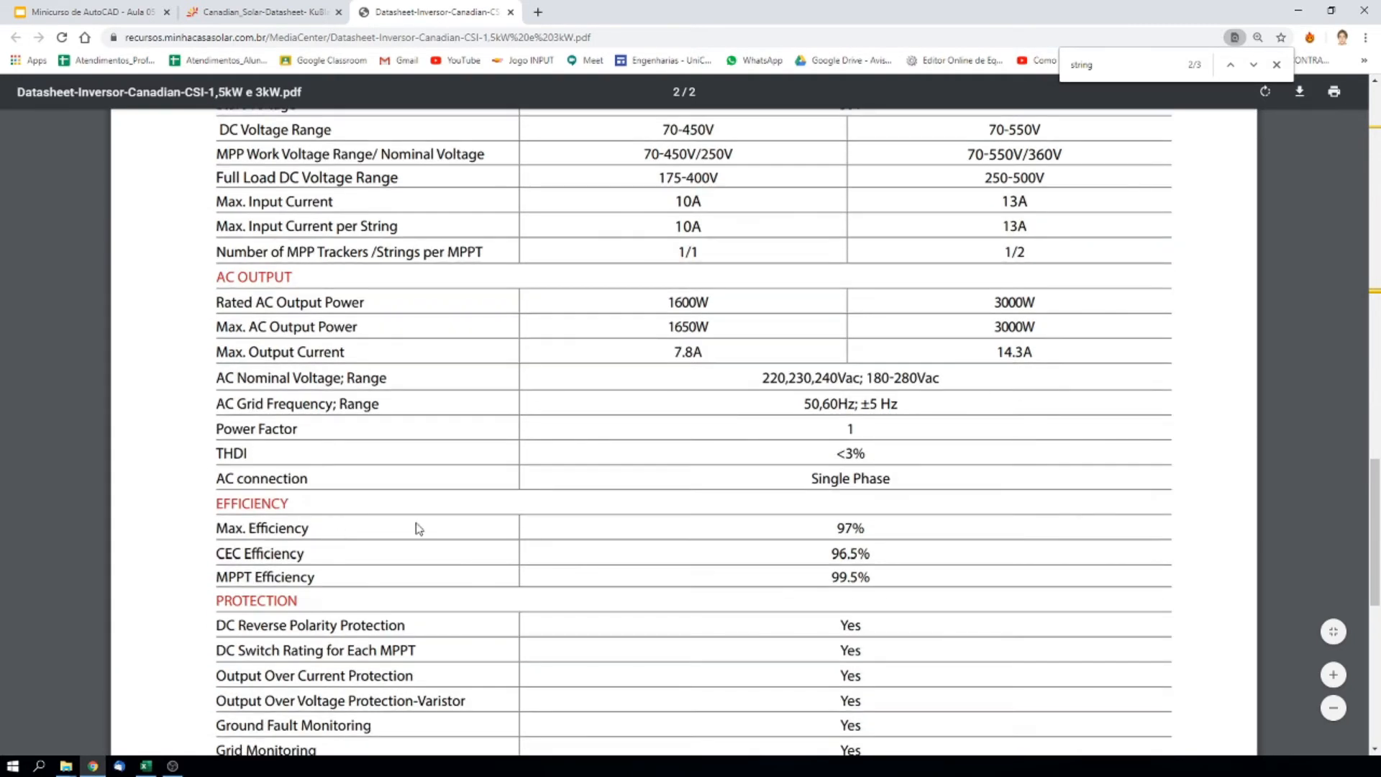
scroll(432, 536, up, 2)
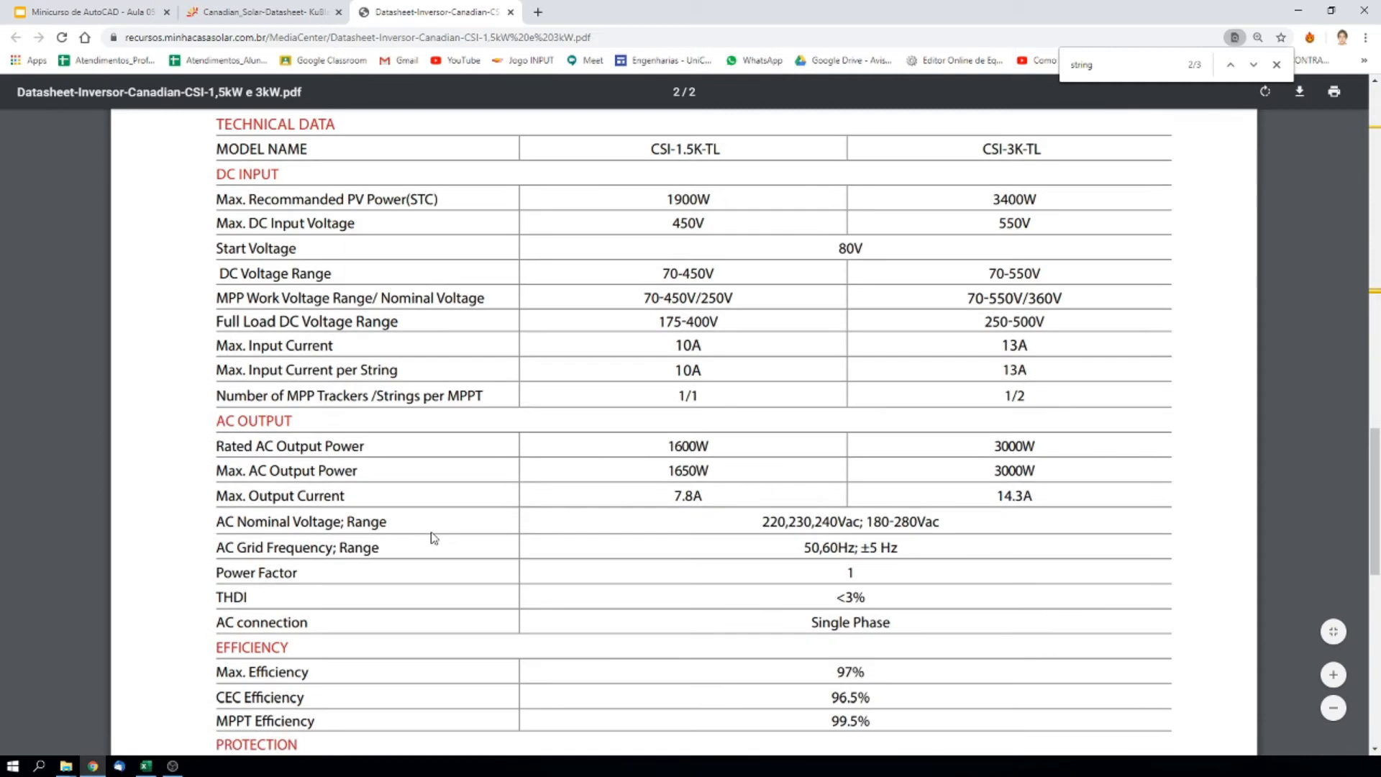
scroll(433, 533, up, 1)
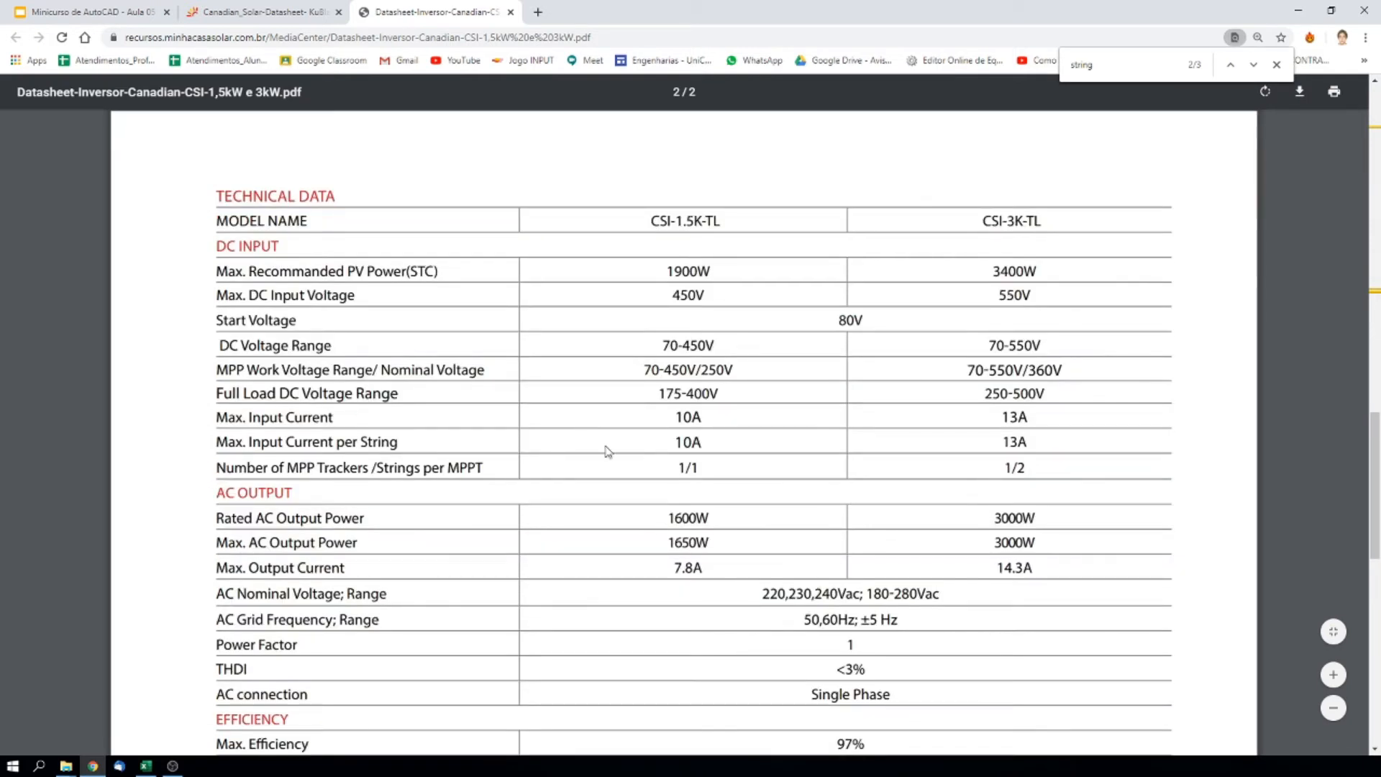
Highlight the Max. Input Current values of the CSI-1.5K-TL and CSI-3K-TL
mouse_move(673, 418)
mouse_down()
mouse_move(759, 425)
mouse_move(648, 416)
mouse_up()
click(755, 424)
click(713, 418)
drag(1002, 417, 1052, 420)
click(1033, 418)
drag(713, 412, 231, 422)
click(225, 422)
Examine the AC OUTPUT section, especially the rated AC output power of the CSI-1.5K-TL
scroll(685, 446, down, 1)
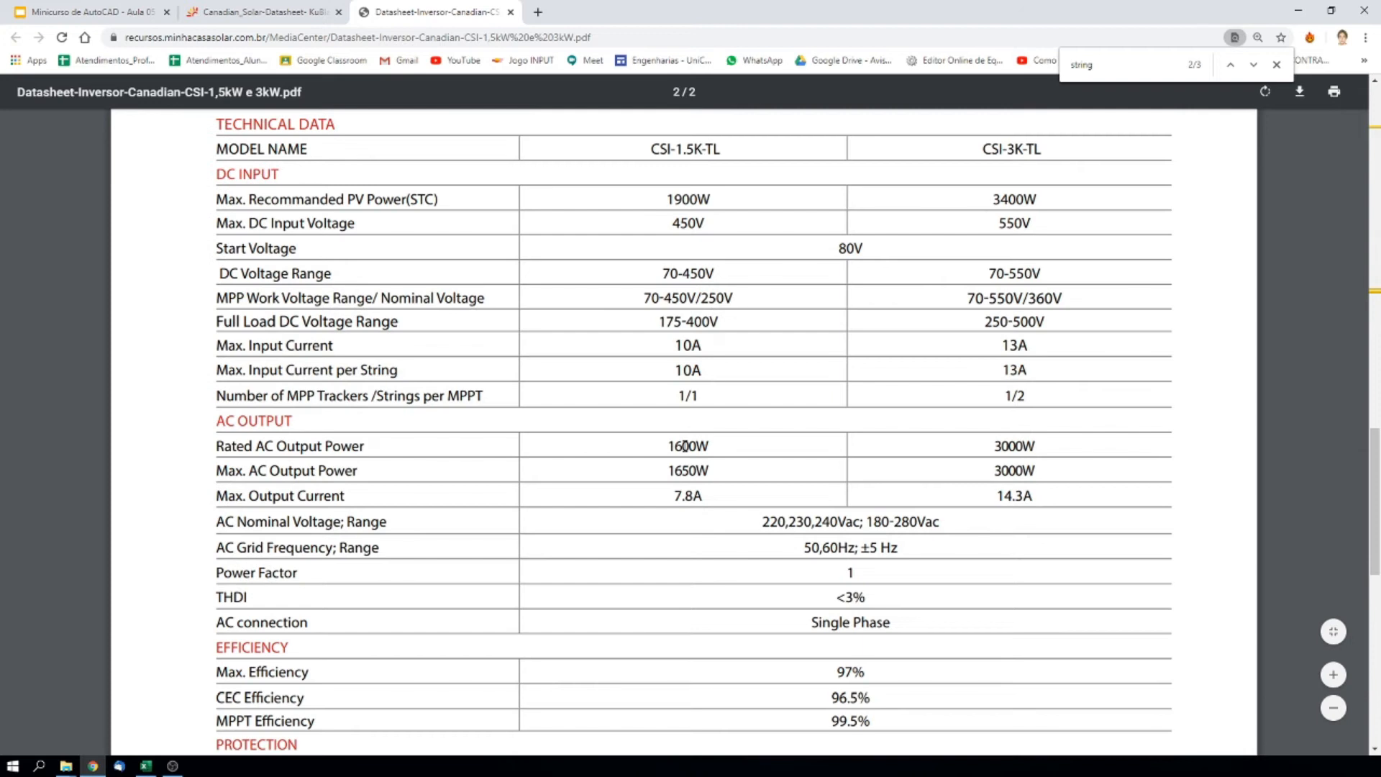
scroll(684, 434, down, 1)
scroll(685, 434, down, 1)
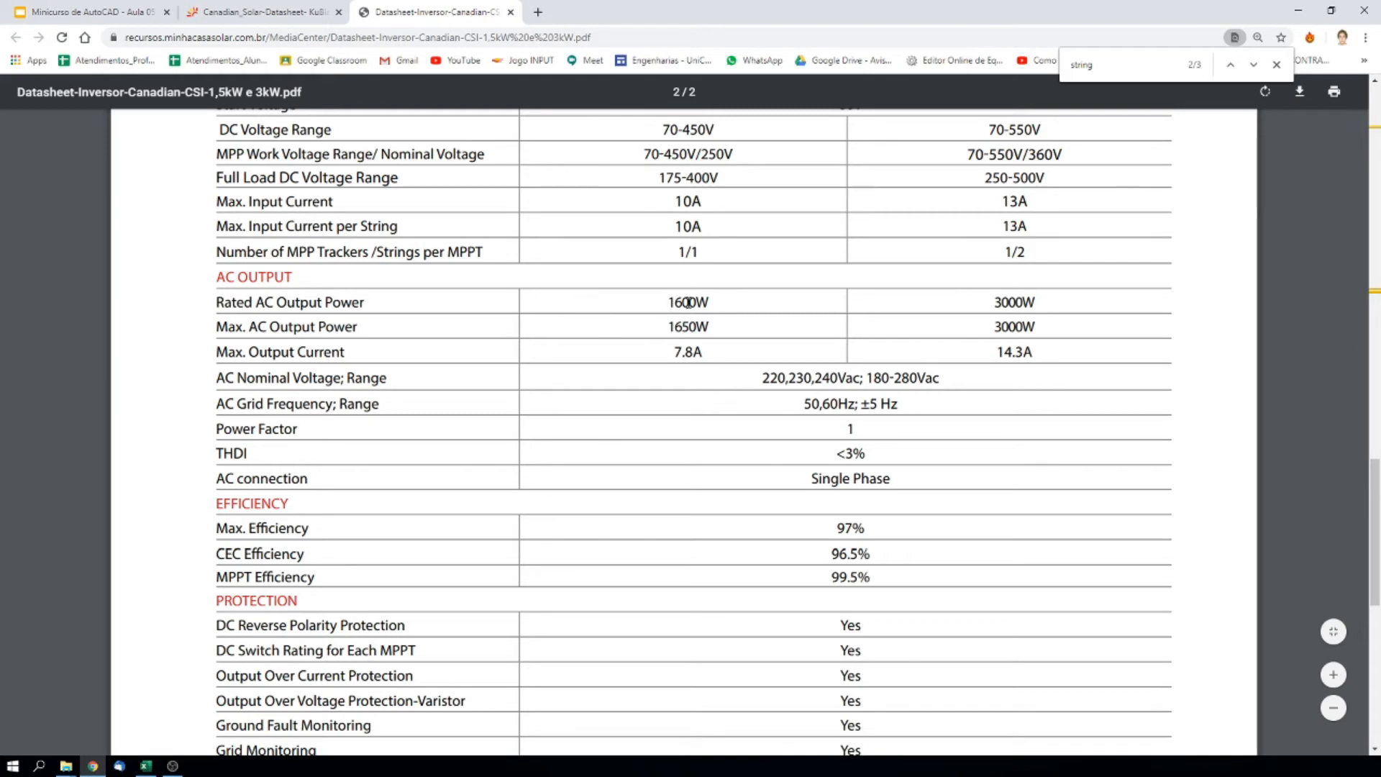
scroll(688, 302, up, 3)
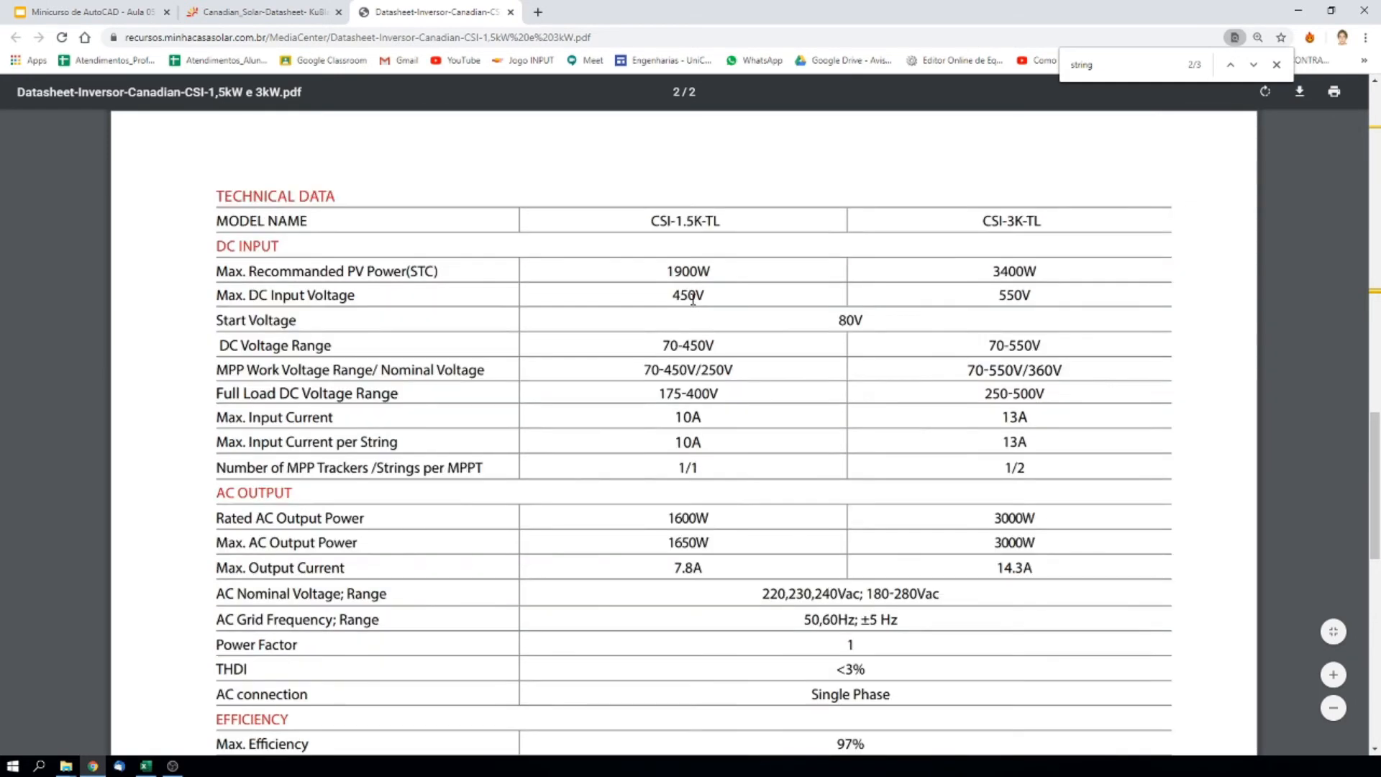
Highlight the CSI-1.5K-TL's maximum recommended PV power and compare it with the total panel power in the Excel sheet
mouse_move(663, 276)
mouse_down()
mouse_move(735, 270)
mouse_move(649, 270)
mouse_up()
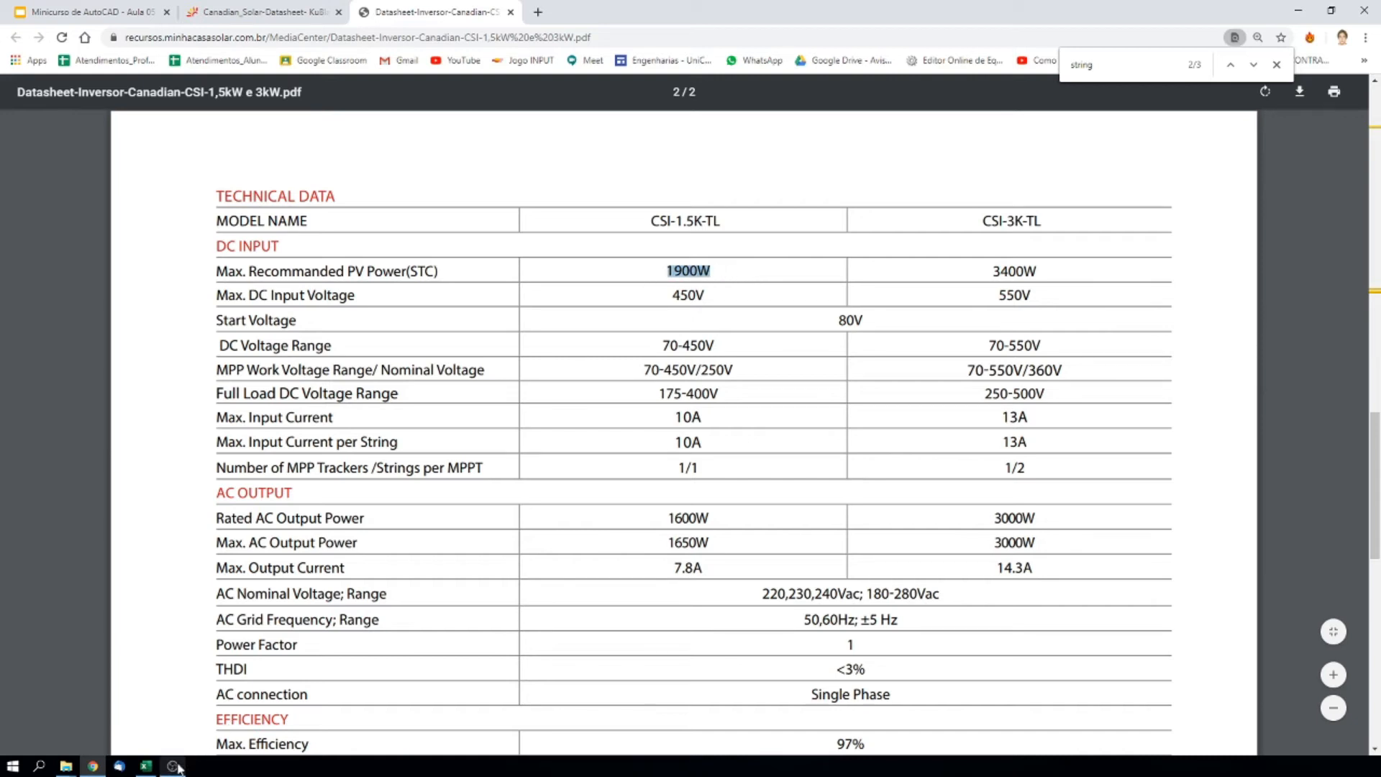
click(146, 765)
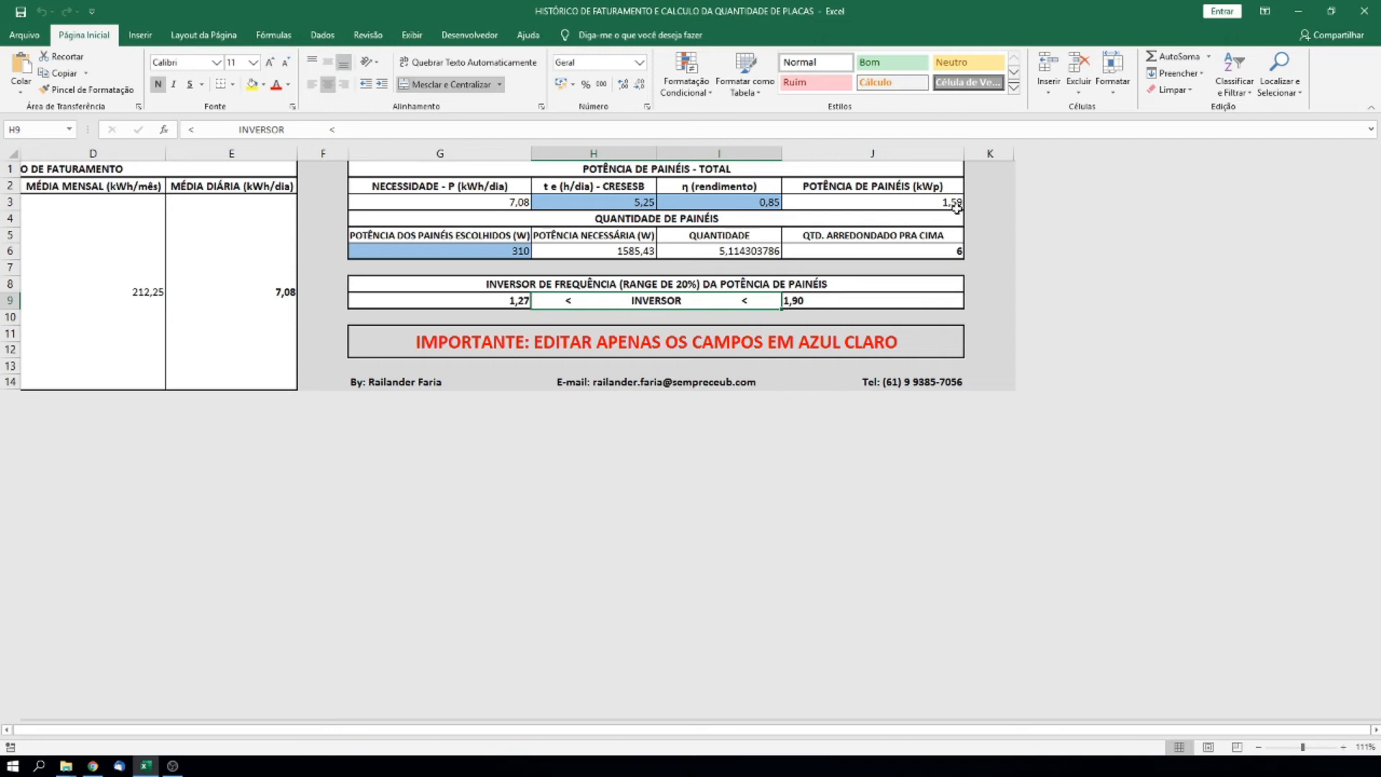
click(1299, 11)
Look through the remaining efficiency, protection, general data, features and certification sections of the inverter datasheet
scroll(808, 401, up, 2)
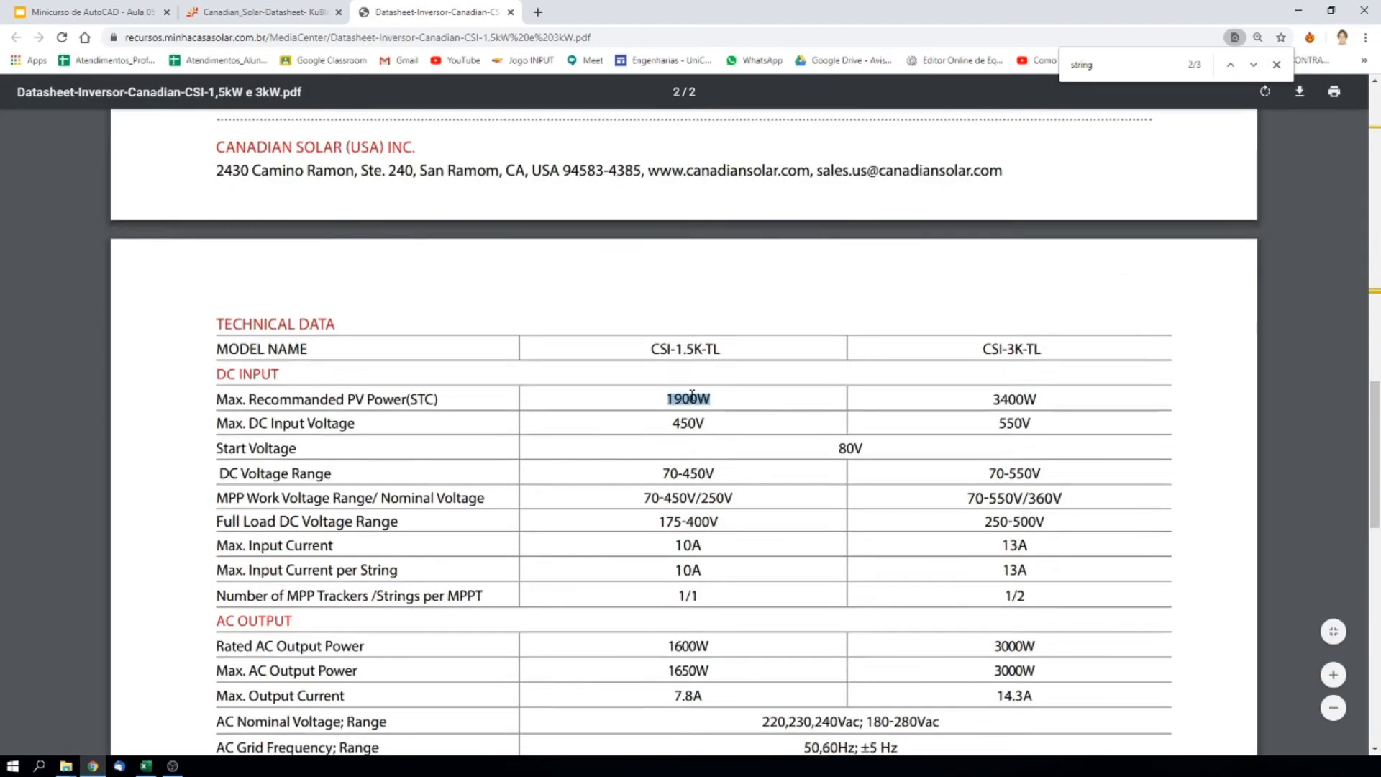
scroll(693, 399, down, 5)
scroll(692, 400, down, 4)
scroll(691, 432, up, 3)
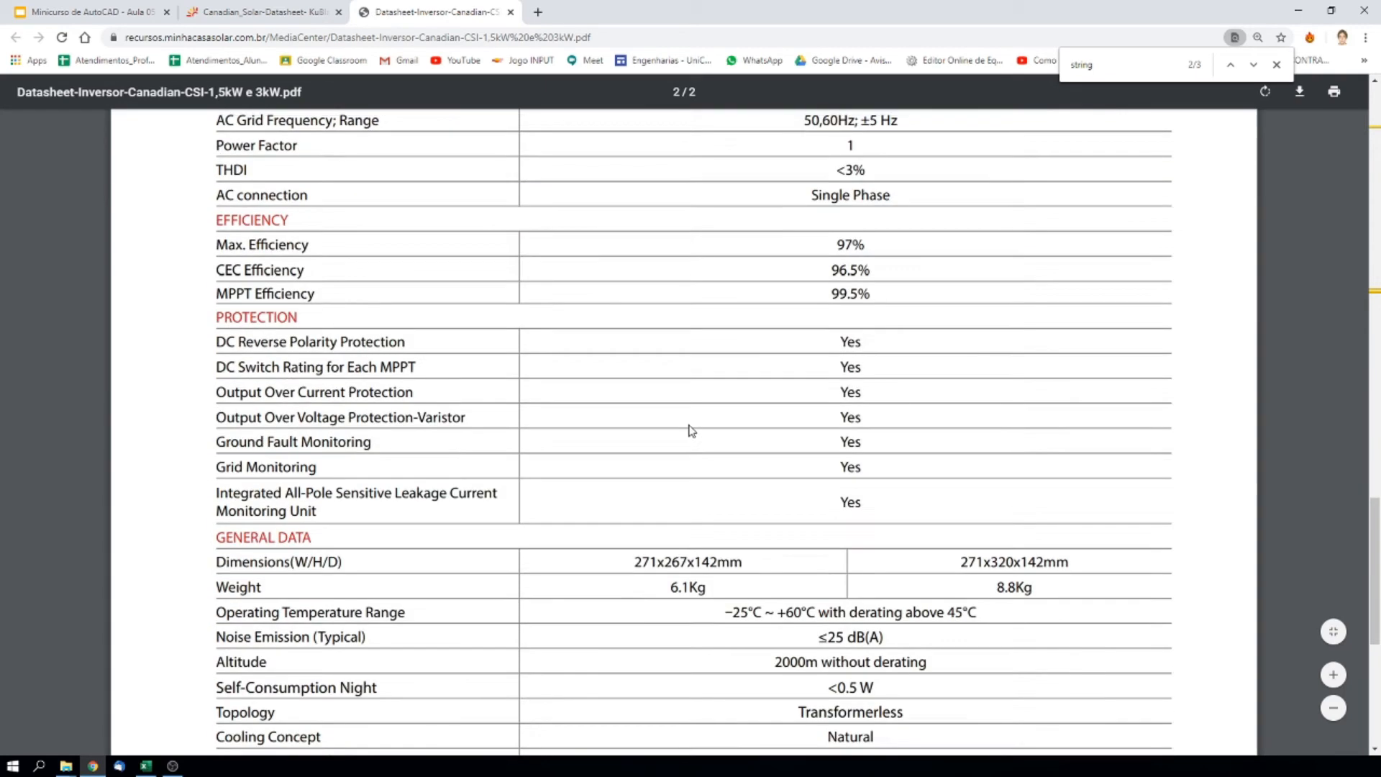
scroll(688, 442, up, 2)
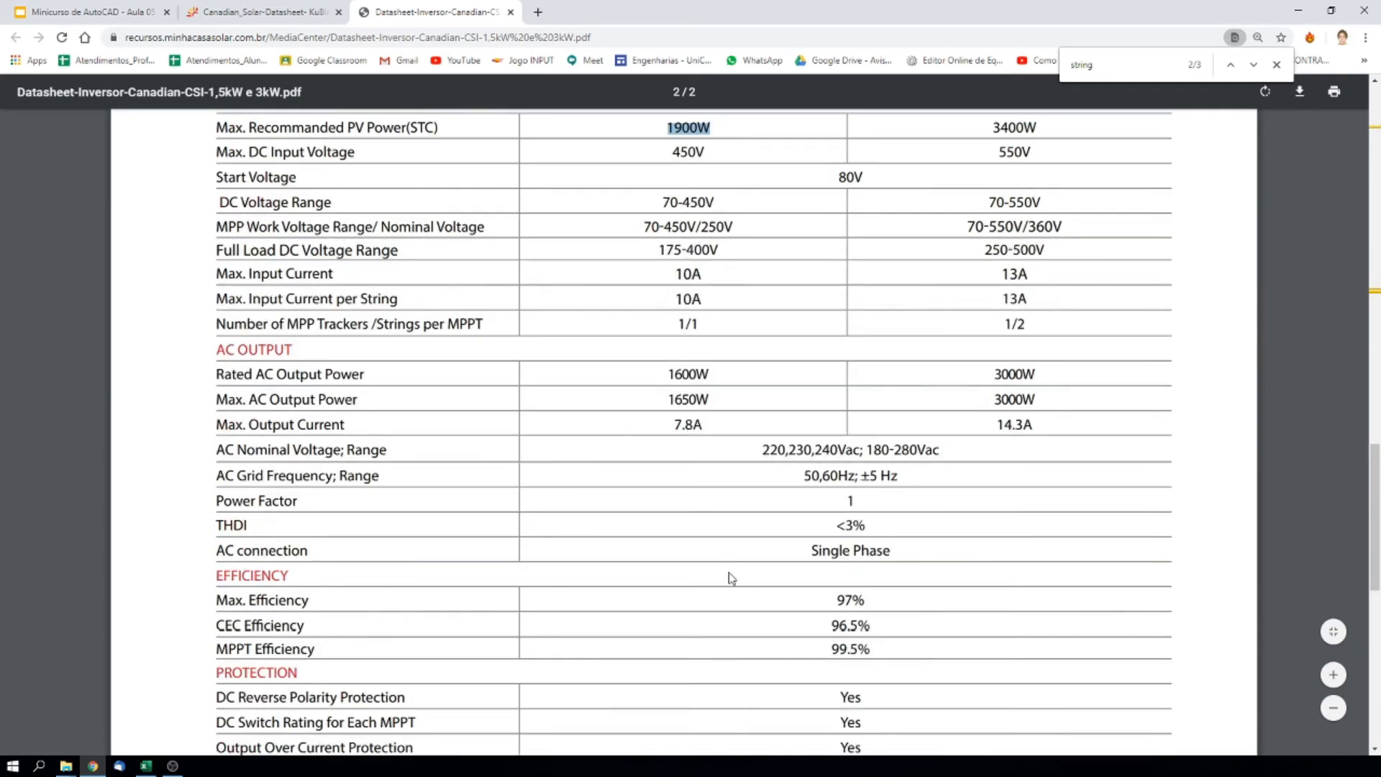
scroll(732, 578, down, 2)
scroll(731, 577, down, 7)
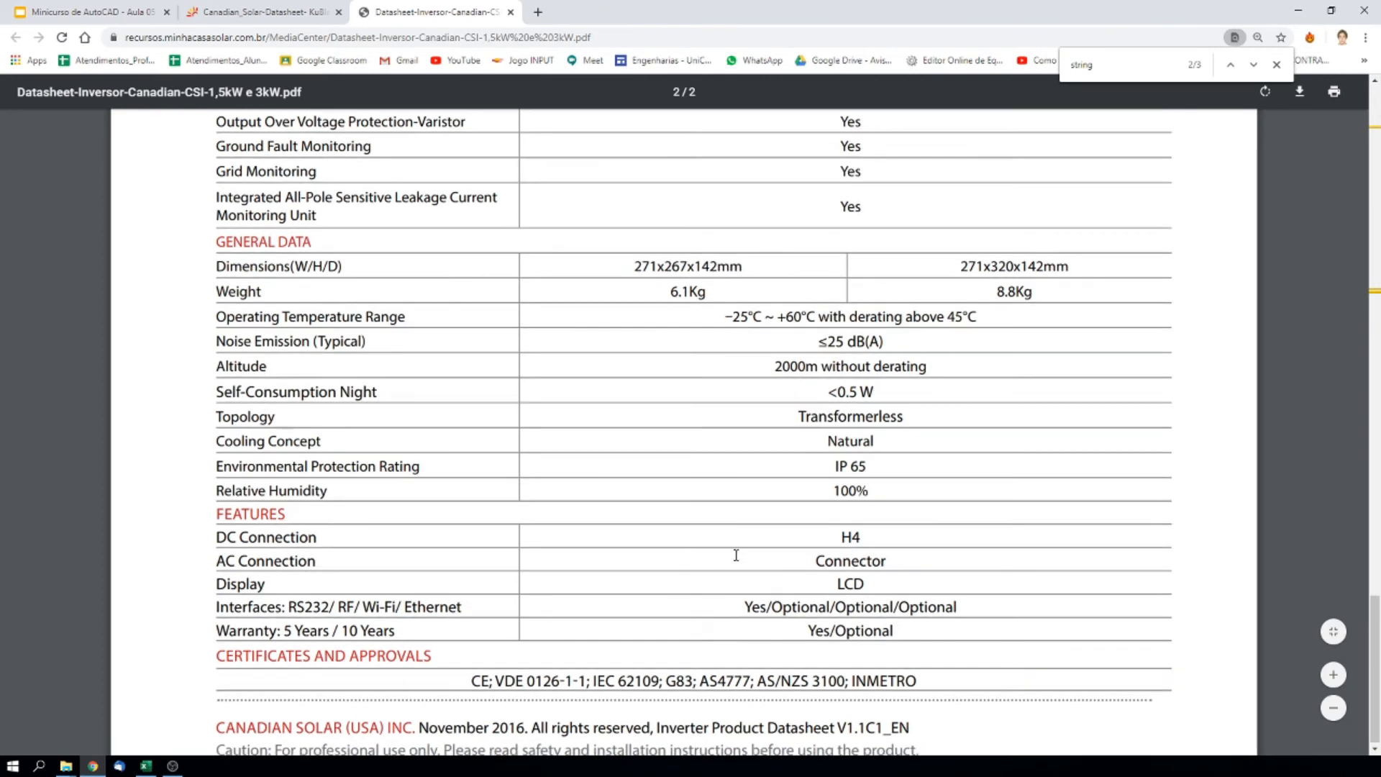
Highlight the CSI-1.5K-TL's dimensions in the General Data section of the inverter datasheet
scroll(710, 441, up, 1)
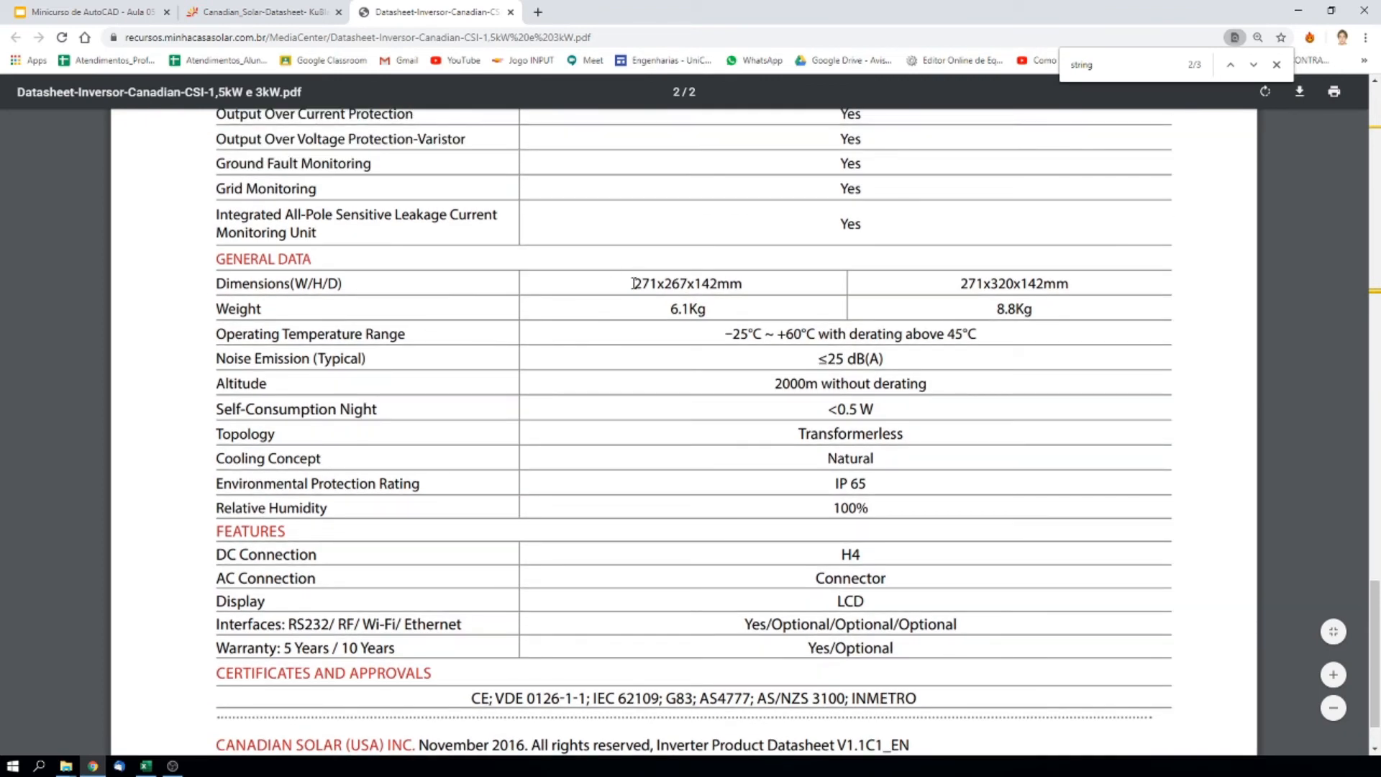
drag(633, 284, 760, 286)
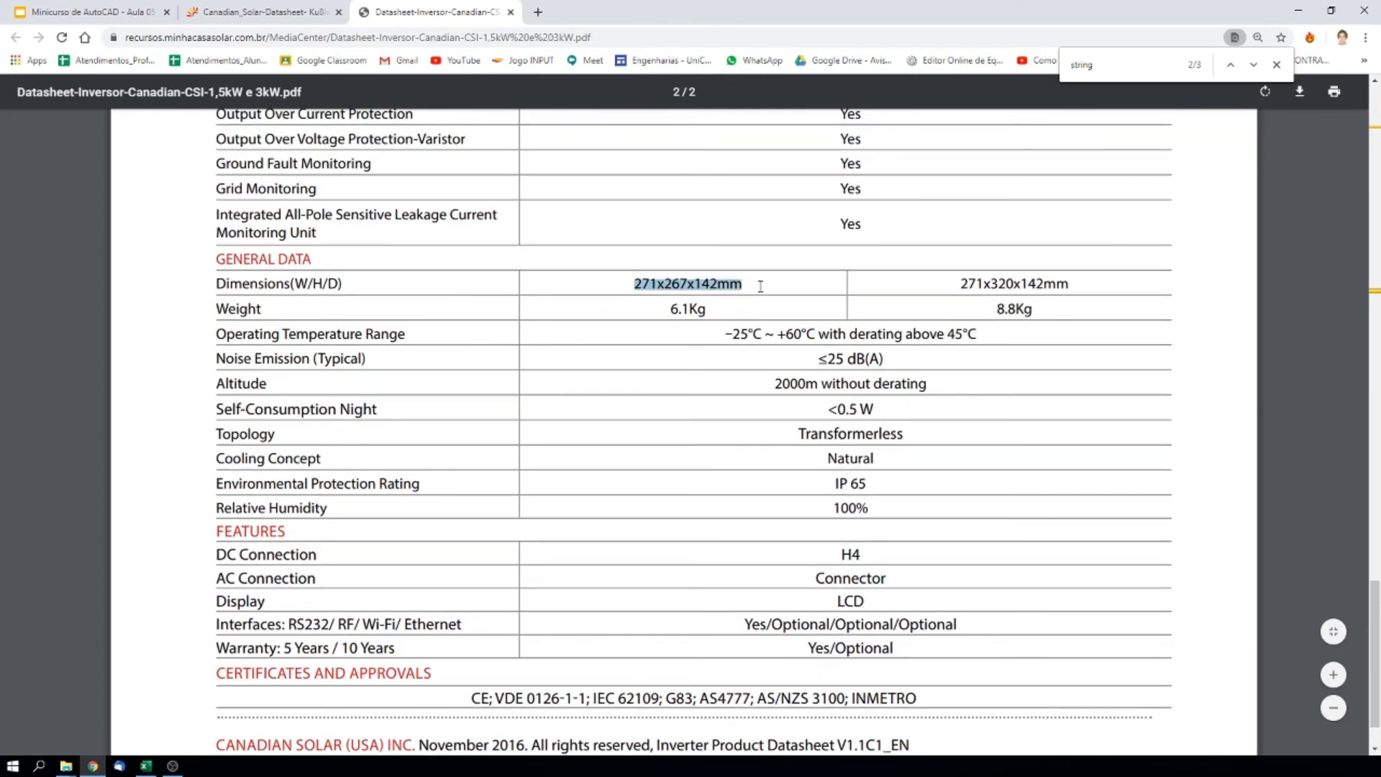
click(622, 285)
drag(634, 285, 747, 288)
drag(631, 287, 791, 295)
scroll(745, 440, down, 1)
scroll(576, 345, up, 2)
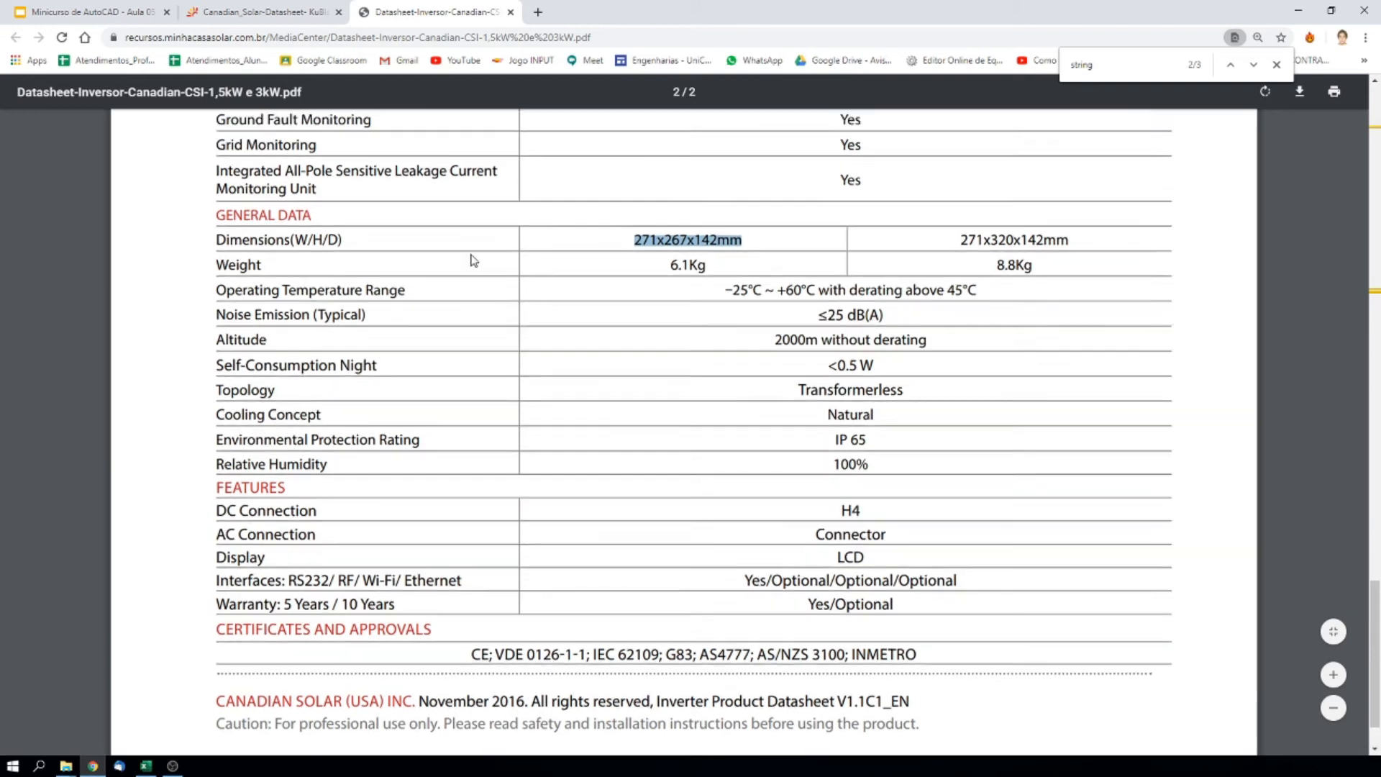
Switch to the KuBlack panel datasheet and review the first page's model names, benefits, warranties and certificates
click(341, 19)
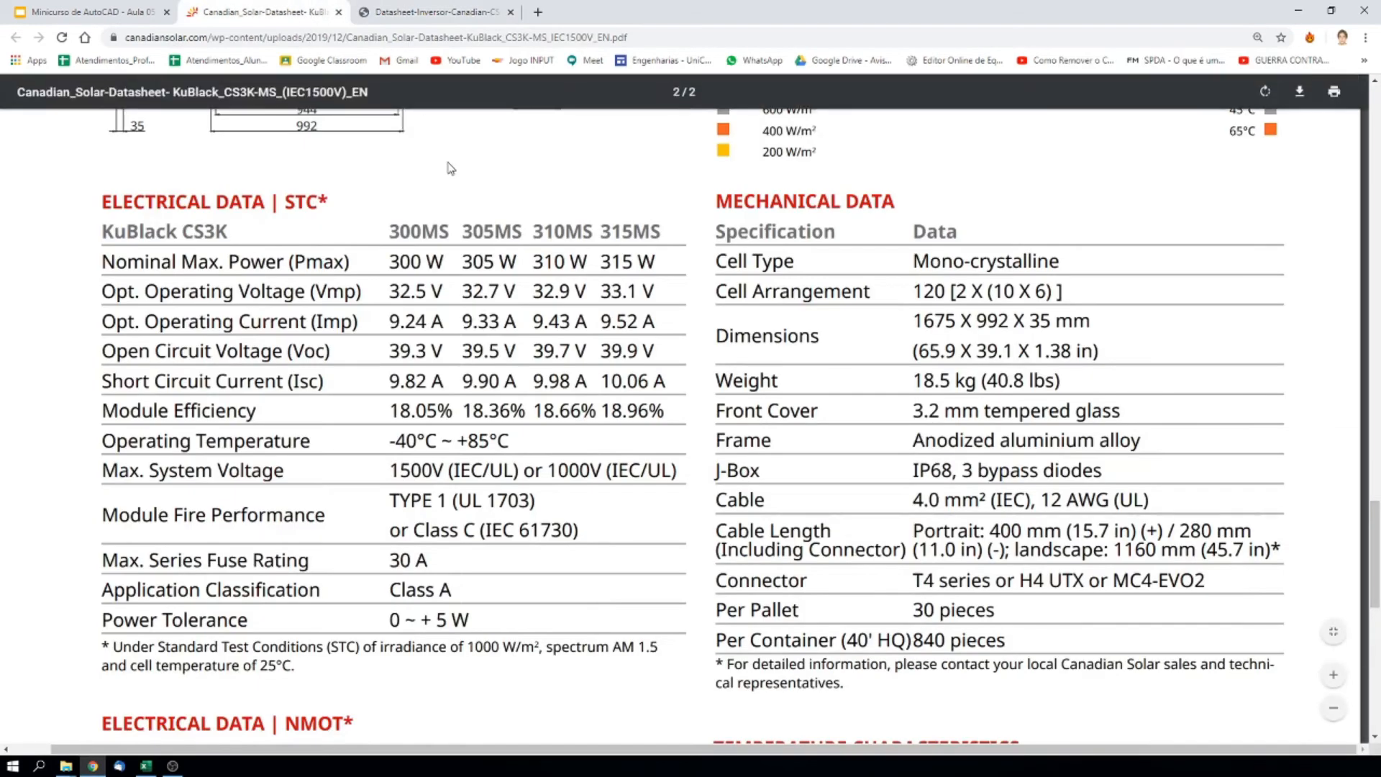
scroll(484, 371, up, 20)
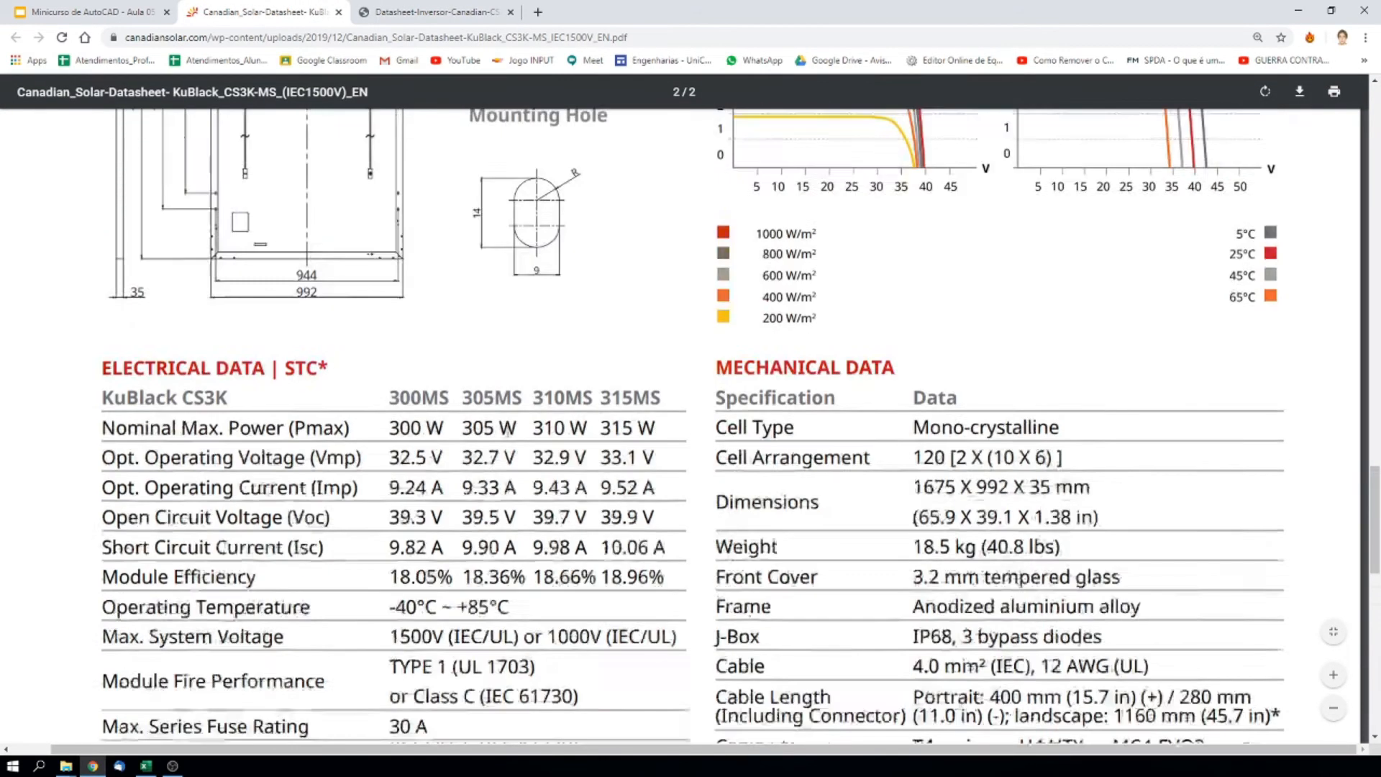
scroll(497, 431, up, 10)
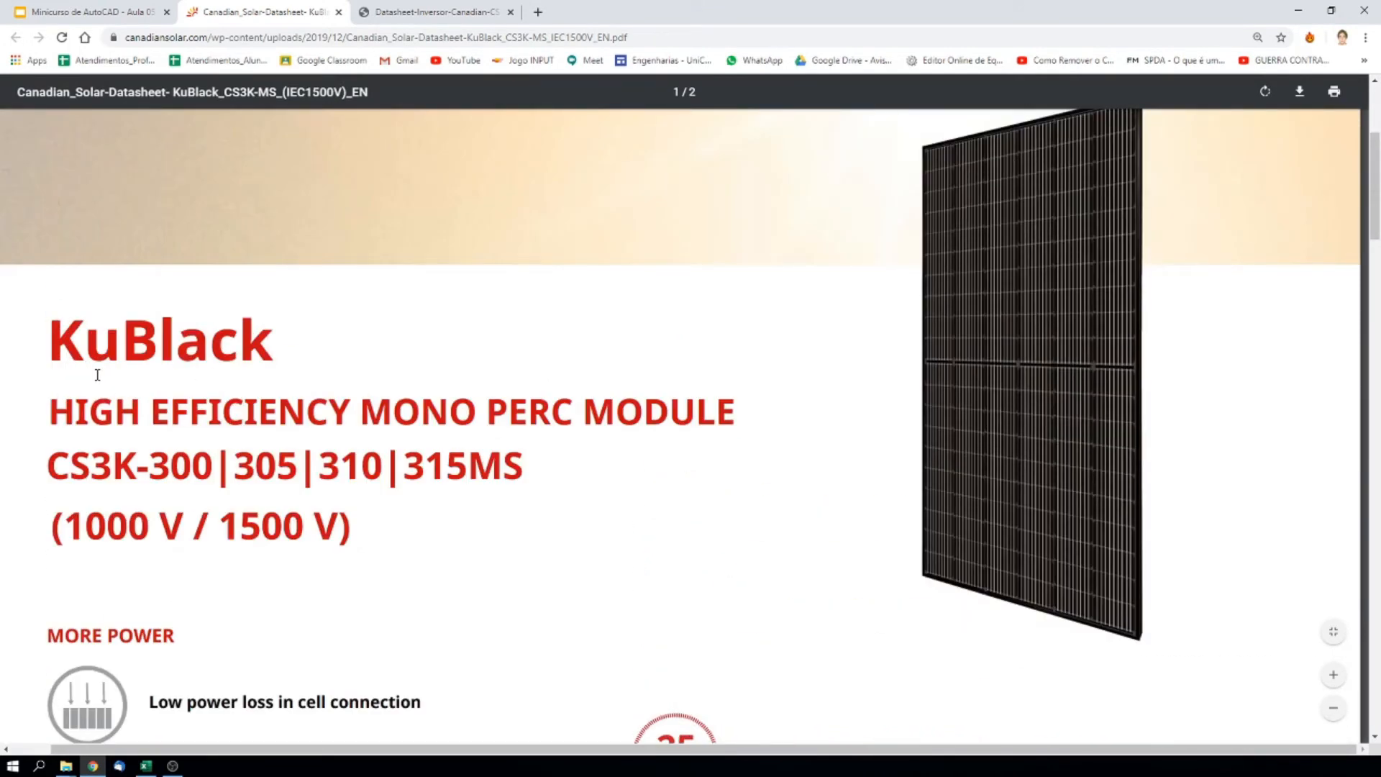
scroll(98, 375, down, 3)
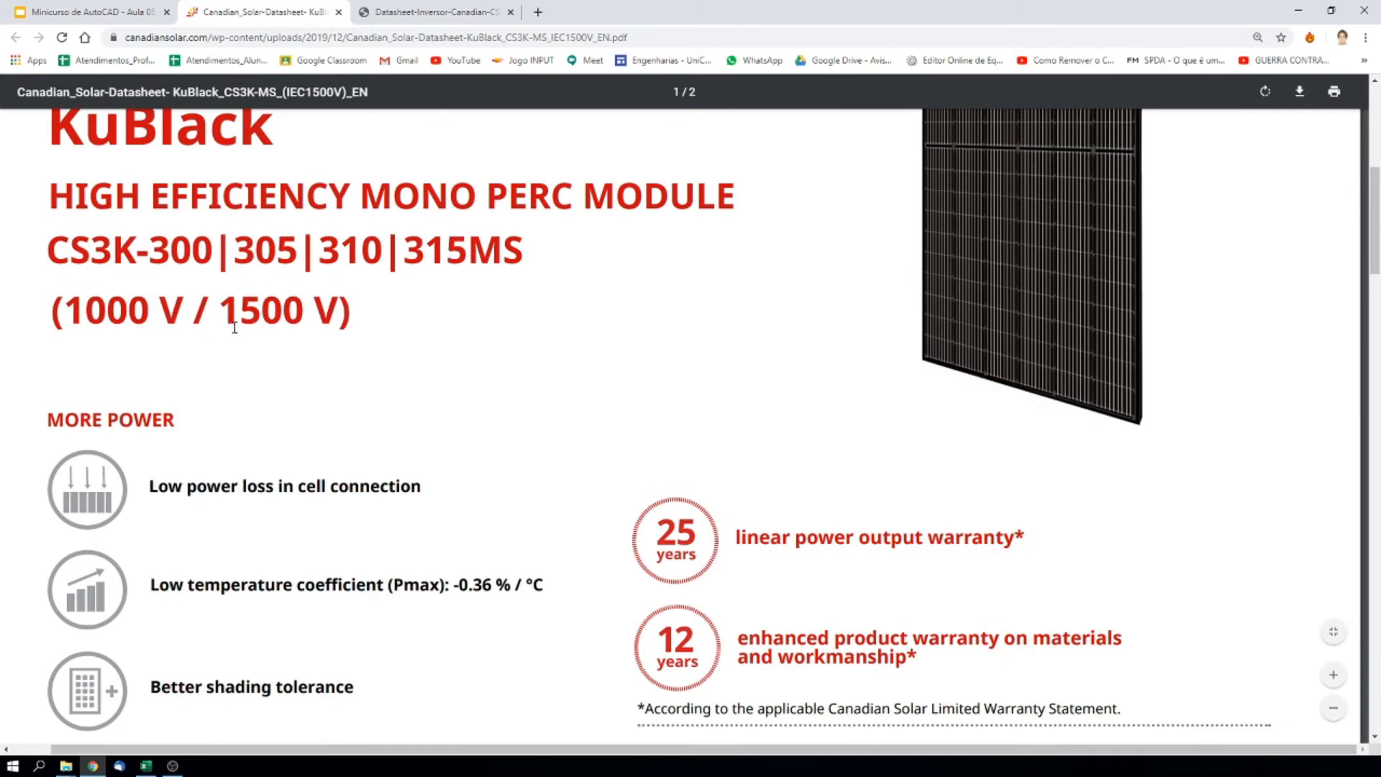
scroll(313, 389, down, 2)
scroll(315, 389, down, 8)
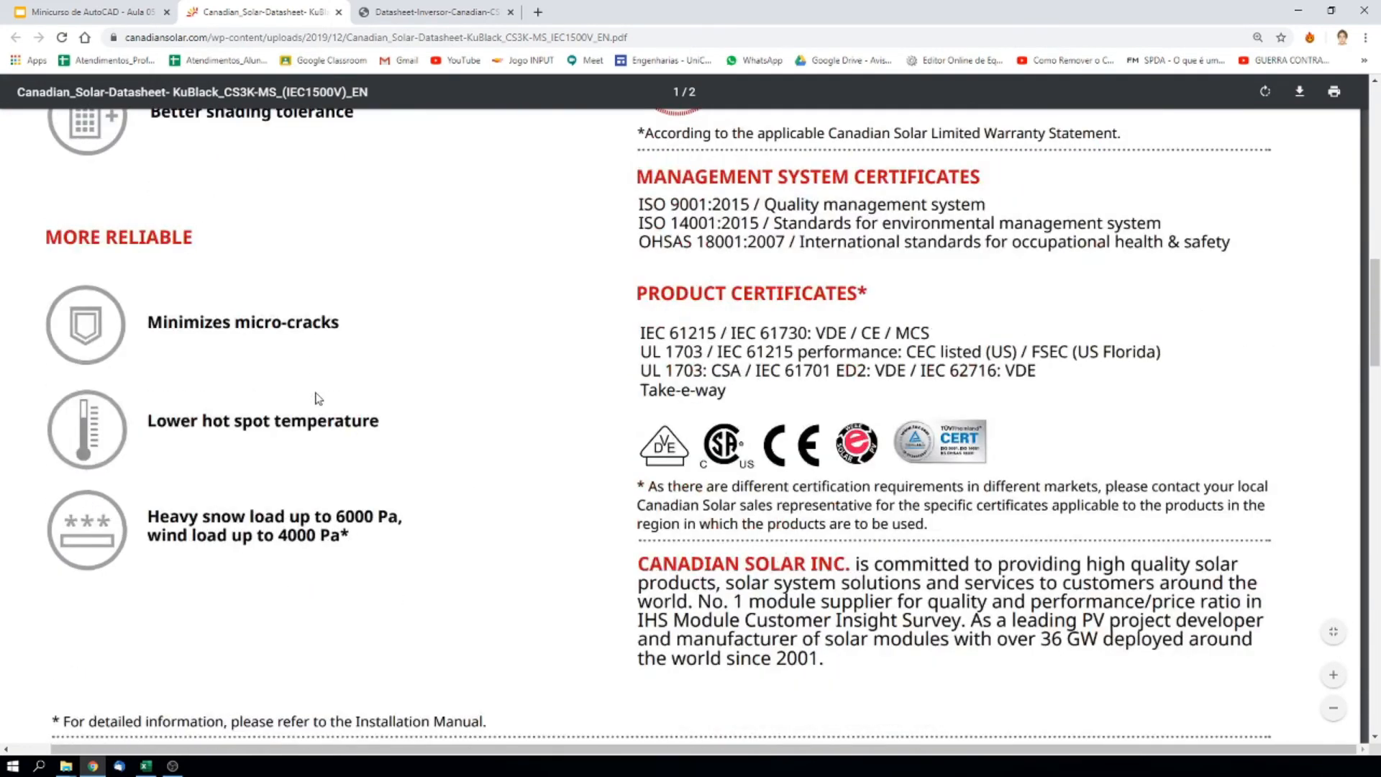
Examine the panel's engineering drawing and I-V curves on the second page of the datasheet
scroll(319, 398, down, 9)
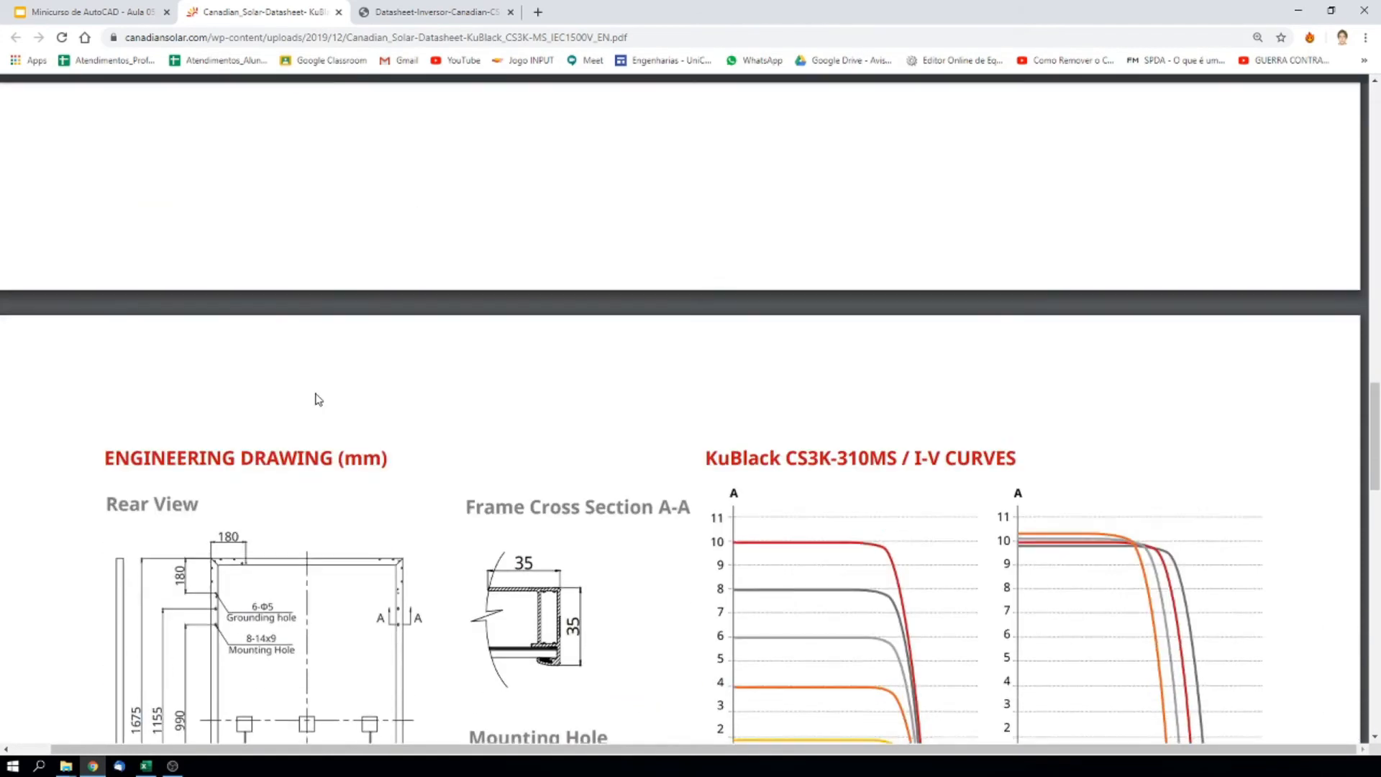
scroll(319, 399, down, 3)
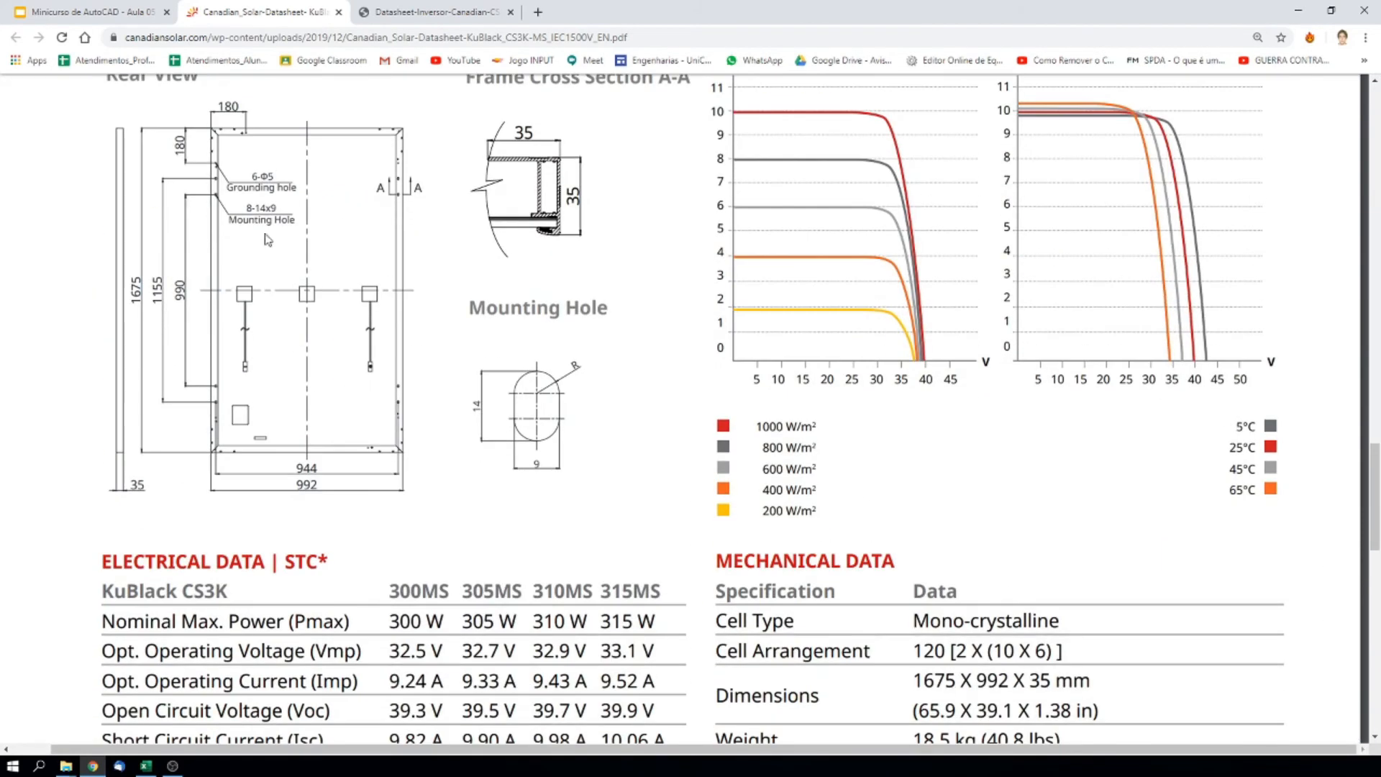
scroll(139, 403, up, 1)
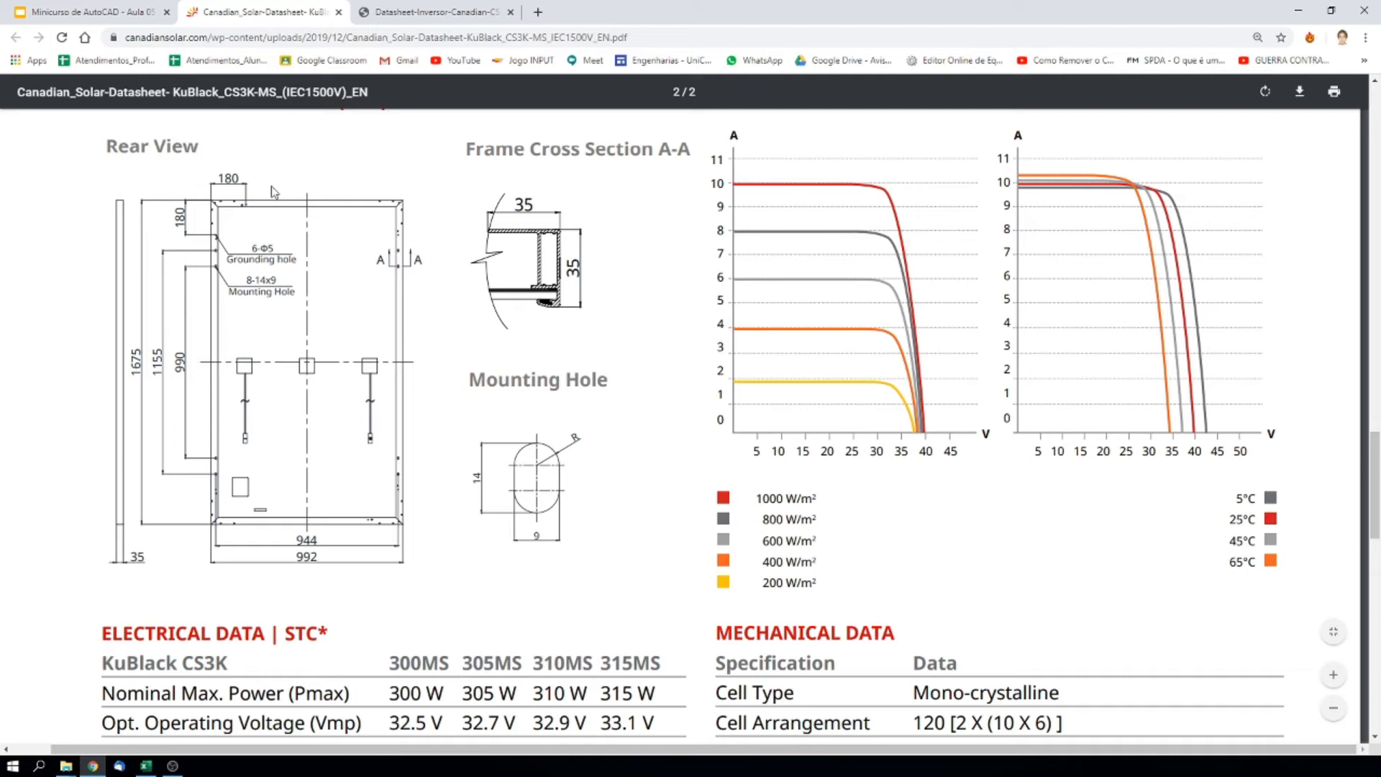
scroll(291, 439, down, 2)
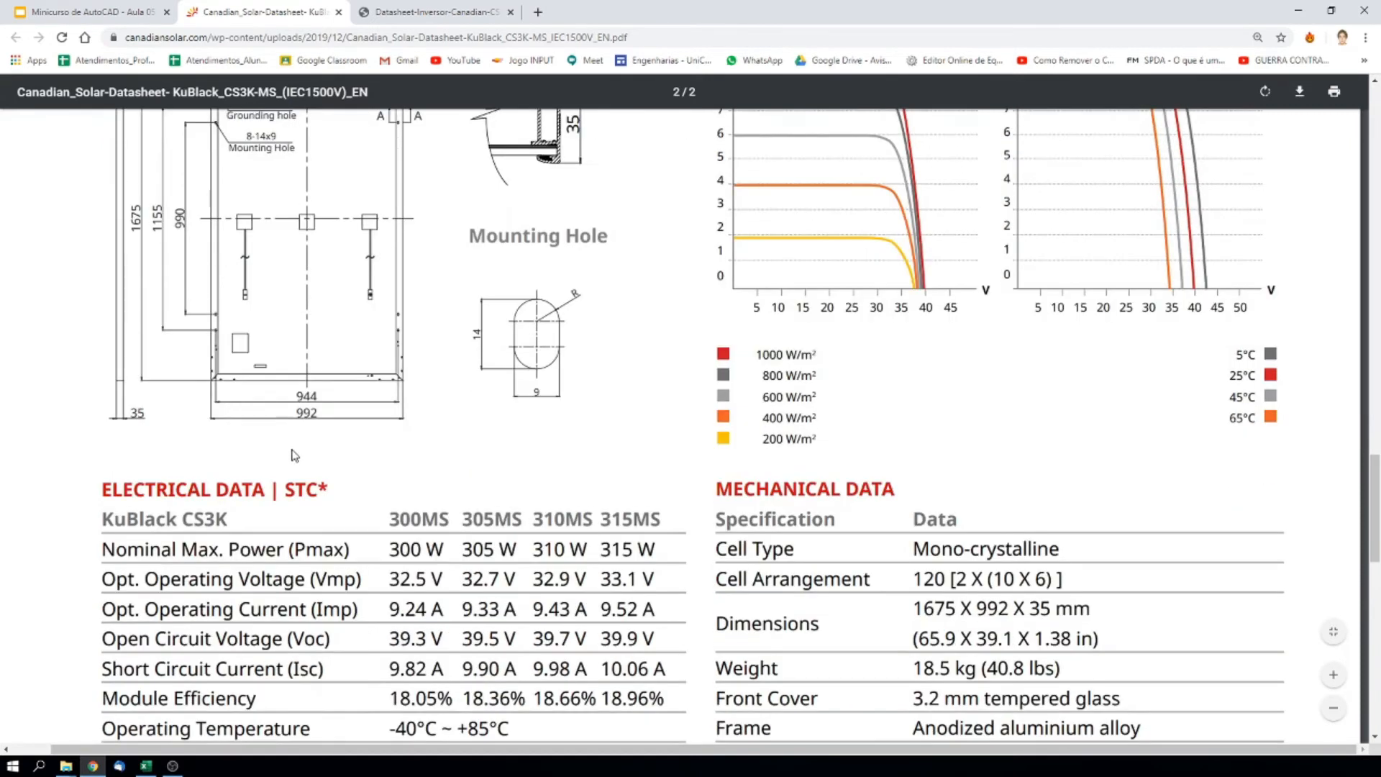
Highlight the ELECTRICAL DATA | STC heading and the footnote describing the Standard Test Conditions
scroll(292, 462, down, 4)
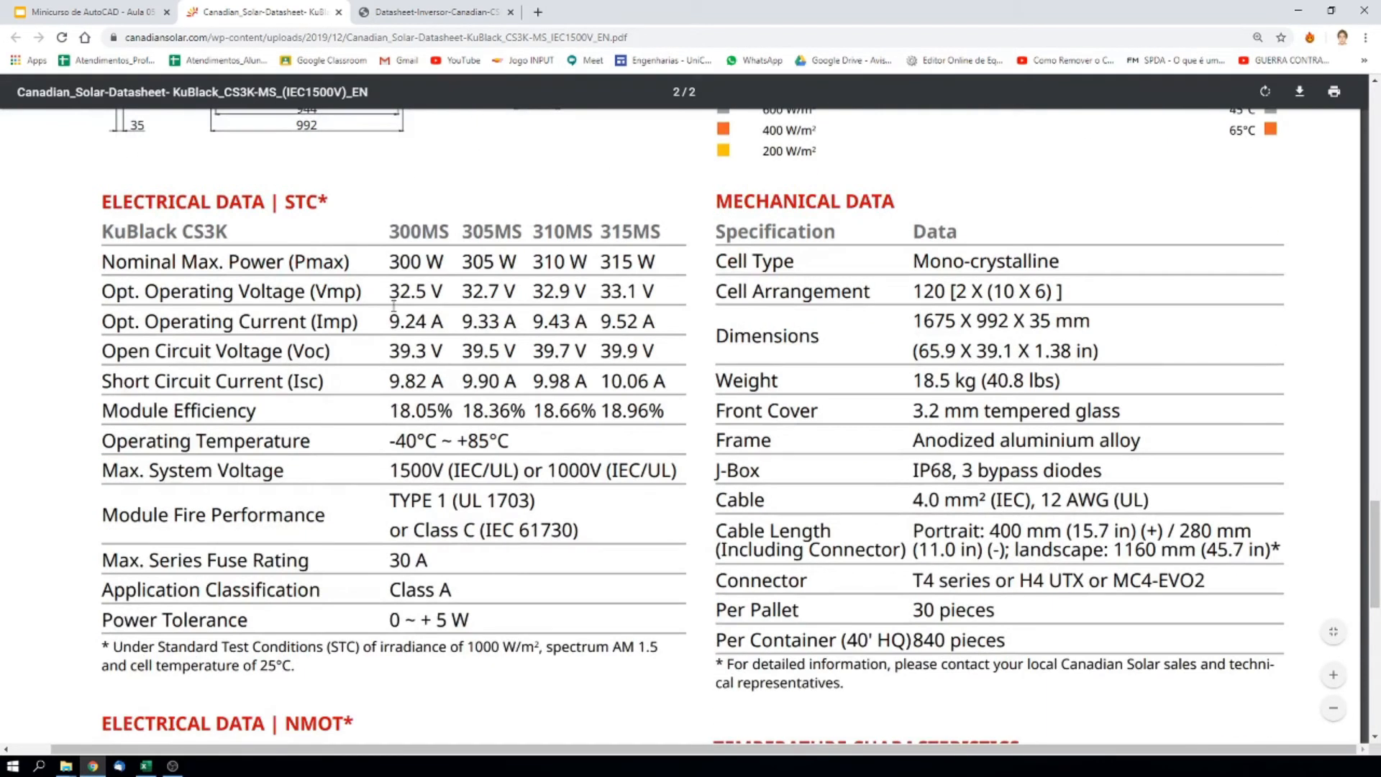
drag(100, 201, 358, 205)
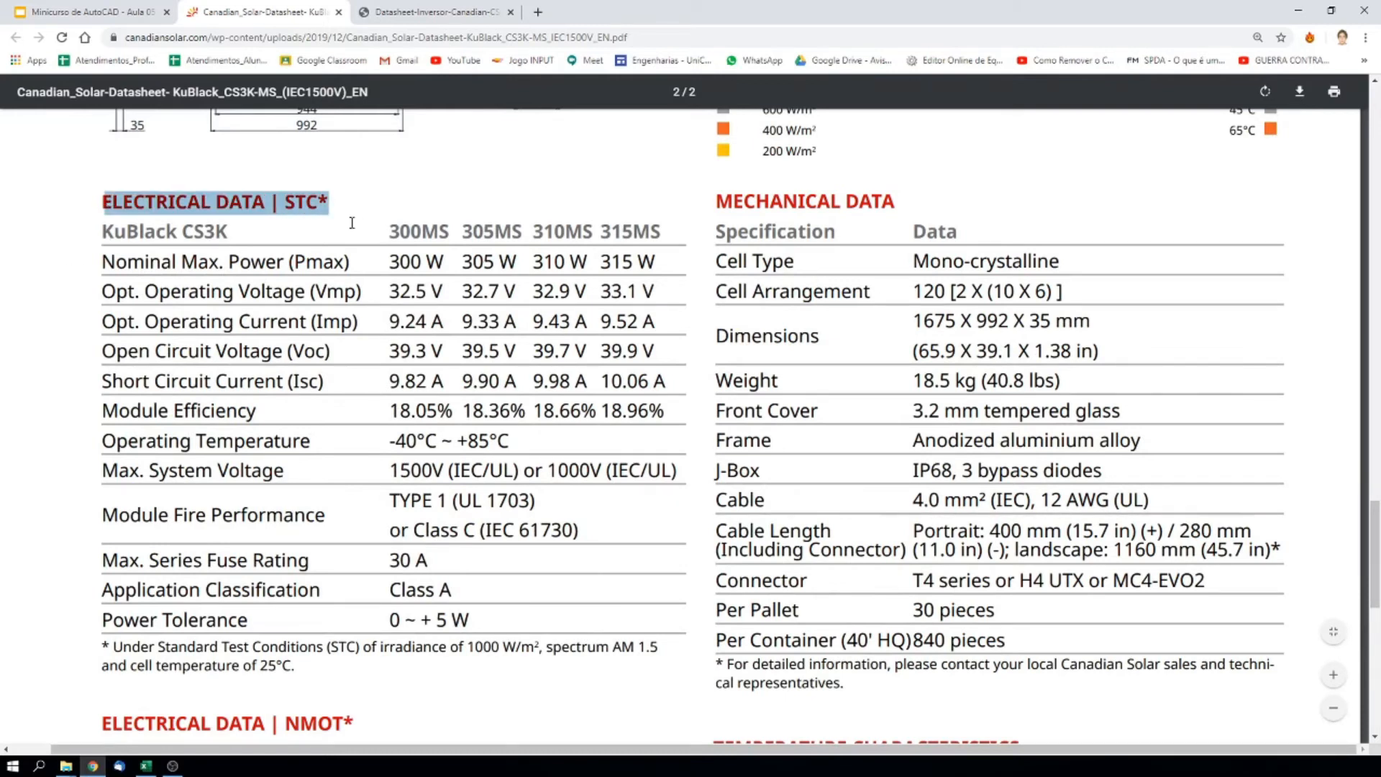
scroll(352, 222, down, 3)
drag(301, 452, 104, 432)
scroll(303, 480, up, 2)
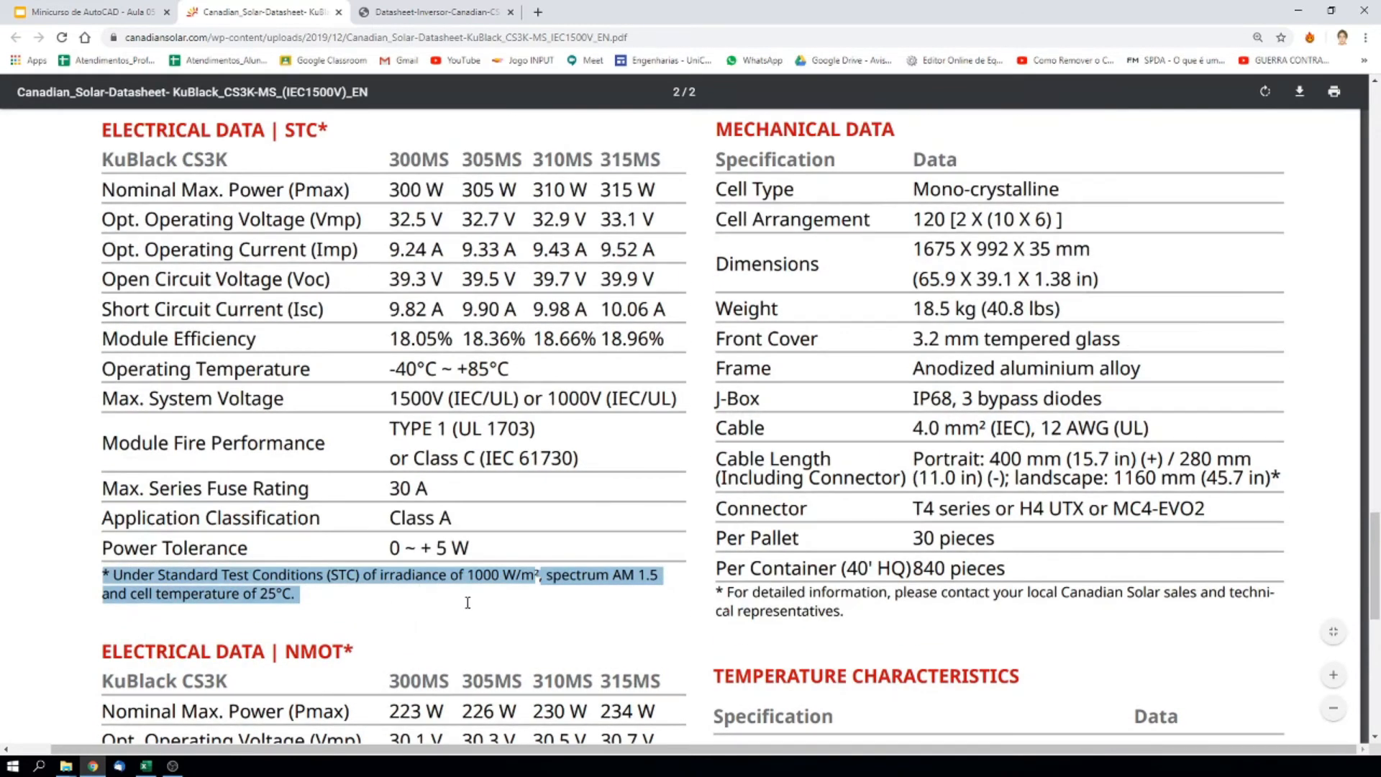
Highlight the footnote under the NMOT electrical data table that describes its test conditions
scroll(467, 598, down, 5)
mouse_move(536, 505)
mouse_down()
mouse_move(371, 520)
mouse_move(539, 518)
mouse_up()
click(371, 519)
click(540, 519)
scroll(385, 531, up, 4)
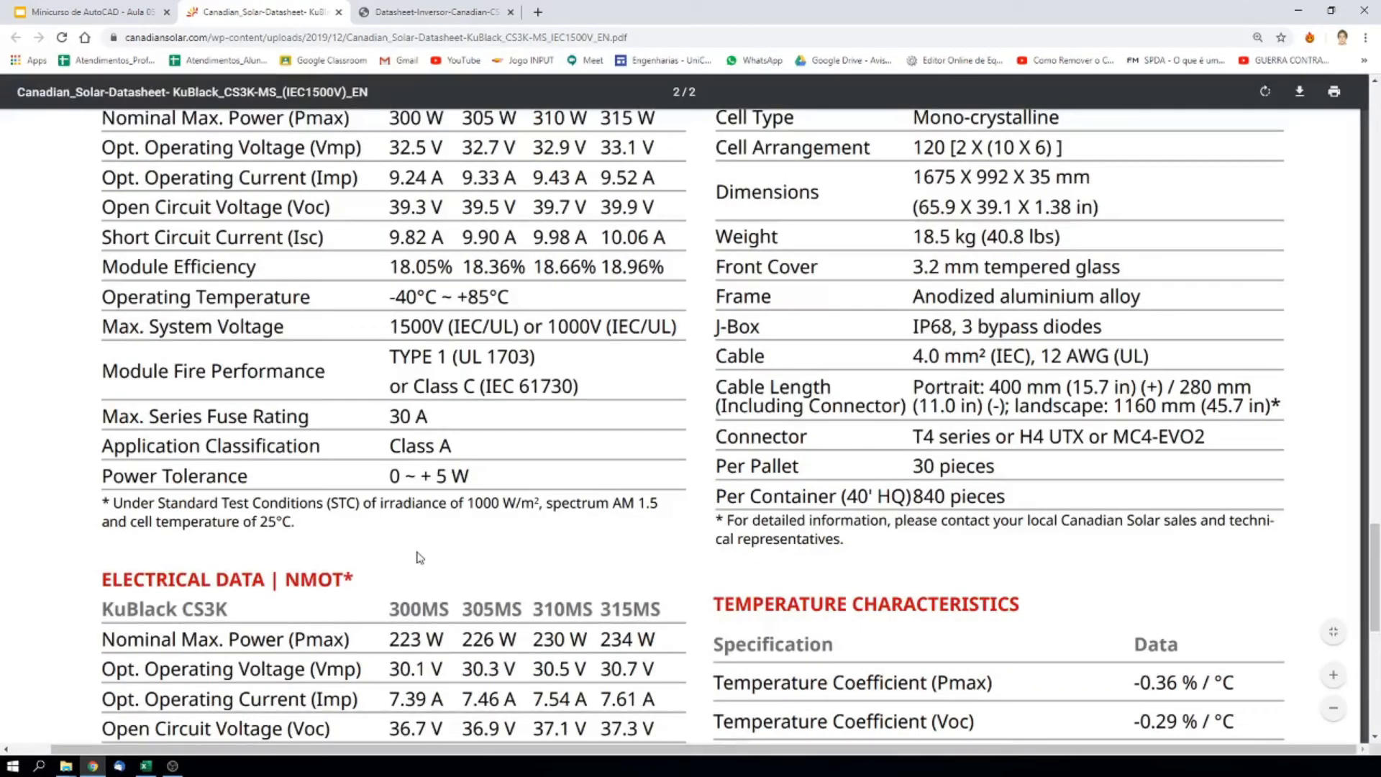
Highlight the Standard Test Conditions footnote again and compare the STC table with the NMOT table
mouse_move(303, 506)
mouse_down()
mouse_move(228, 522)
mouse_move(107, 506)
mouse_move(337, 530)
mouse_move(298, 528)
mouse_up()
click(106, 505)
scroll(313, 517, down, 3)
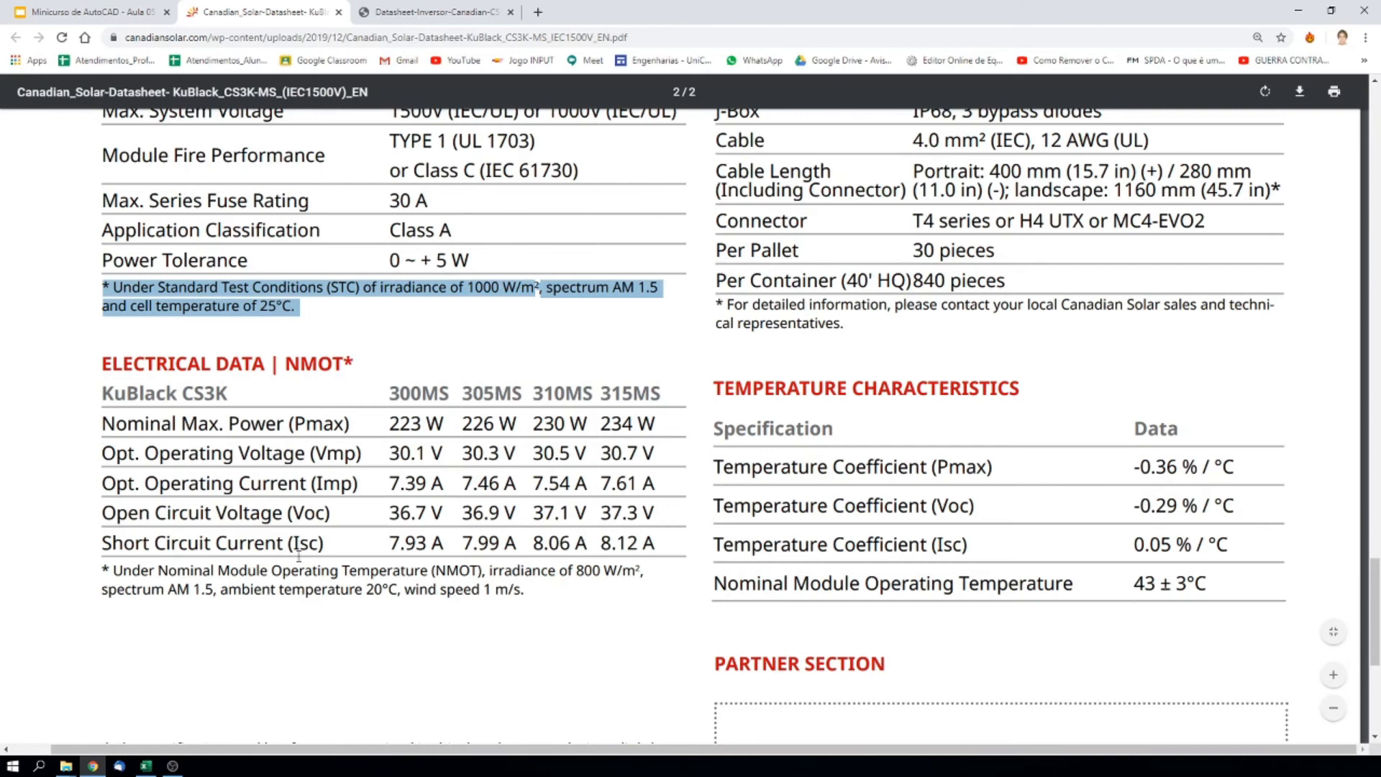
scroll(333, 431, up, 6)
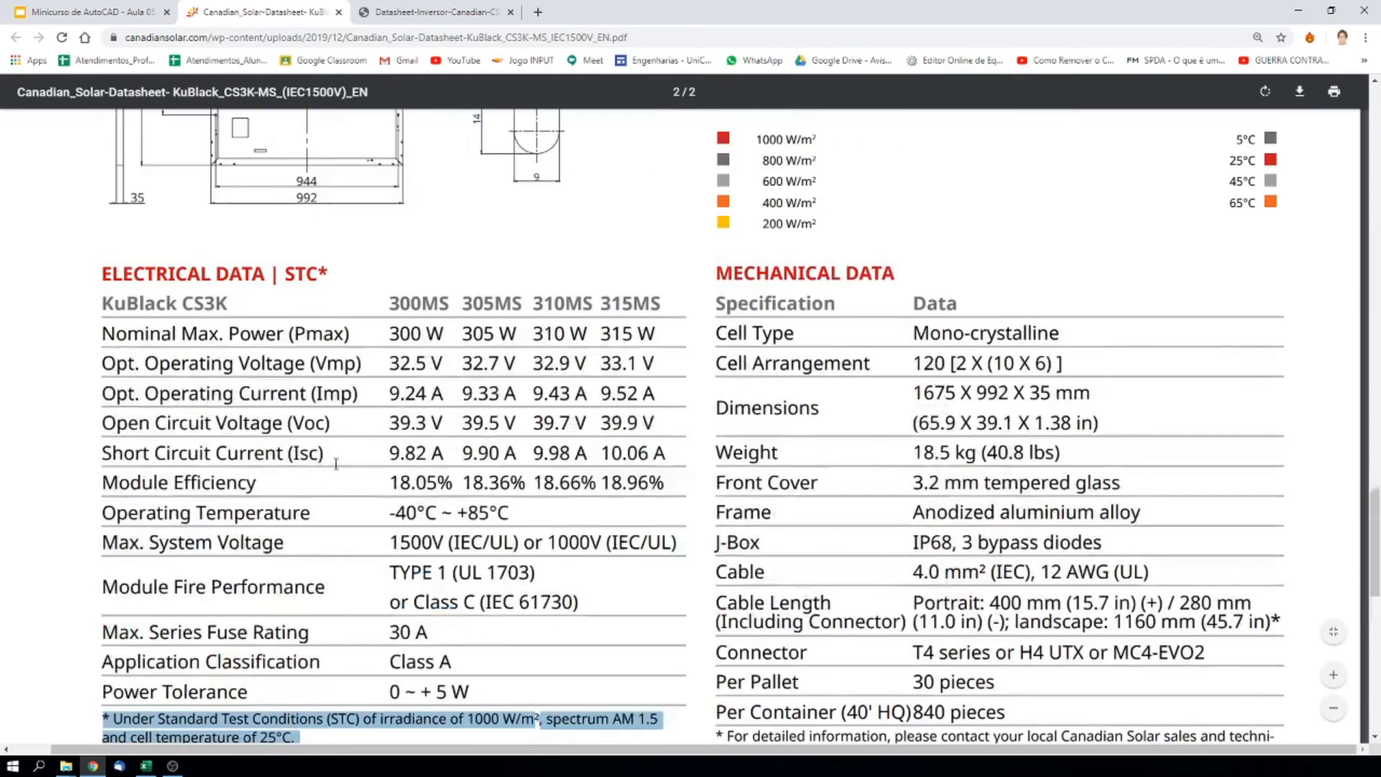
Highlight the 310MS values in the STC table and check the chosen panel power in the Excel sheet
drag(535, 335, 583, 484)
click(558, 333)
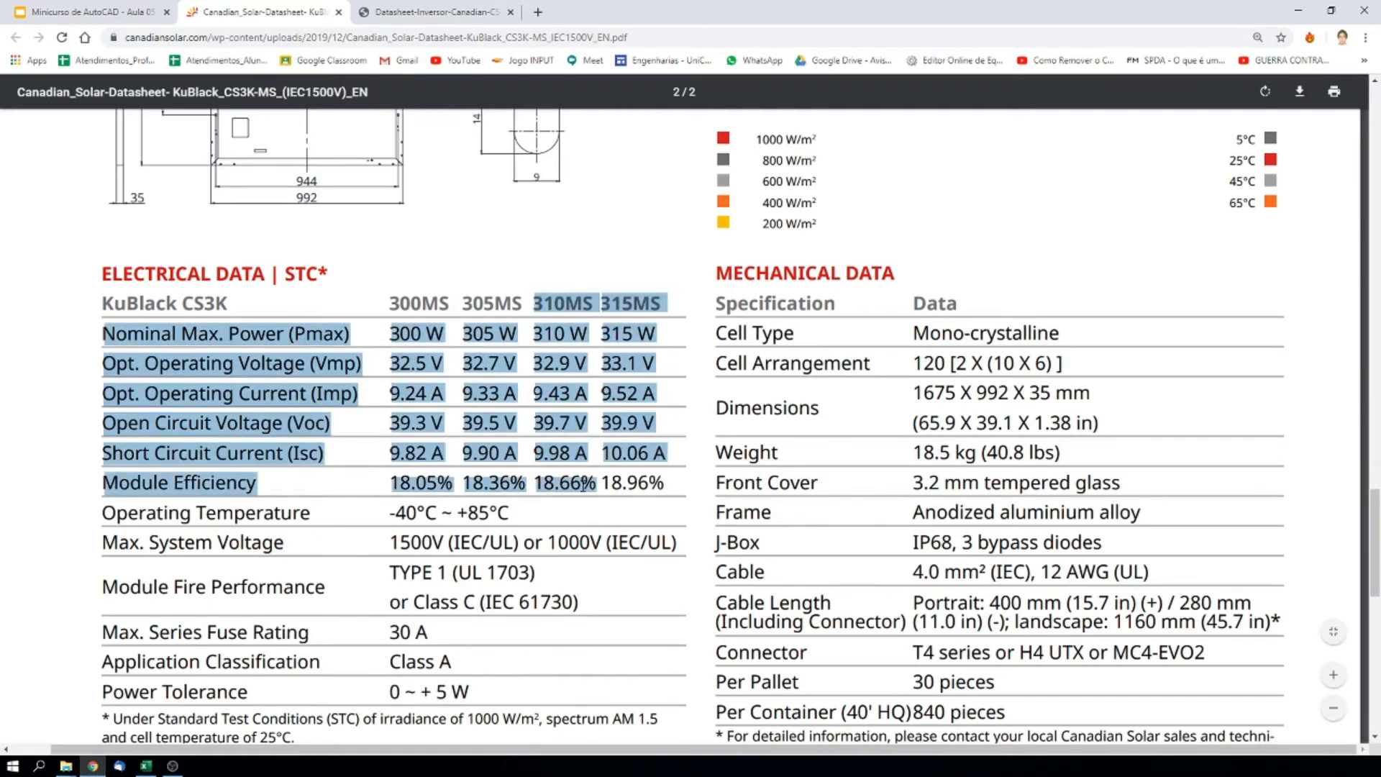
click(146, 766)
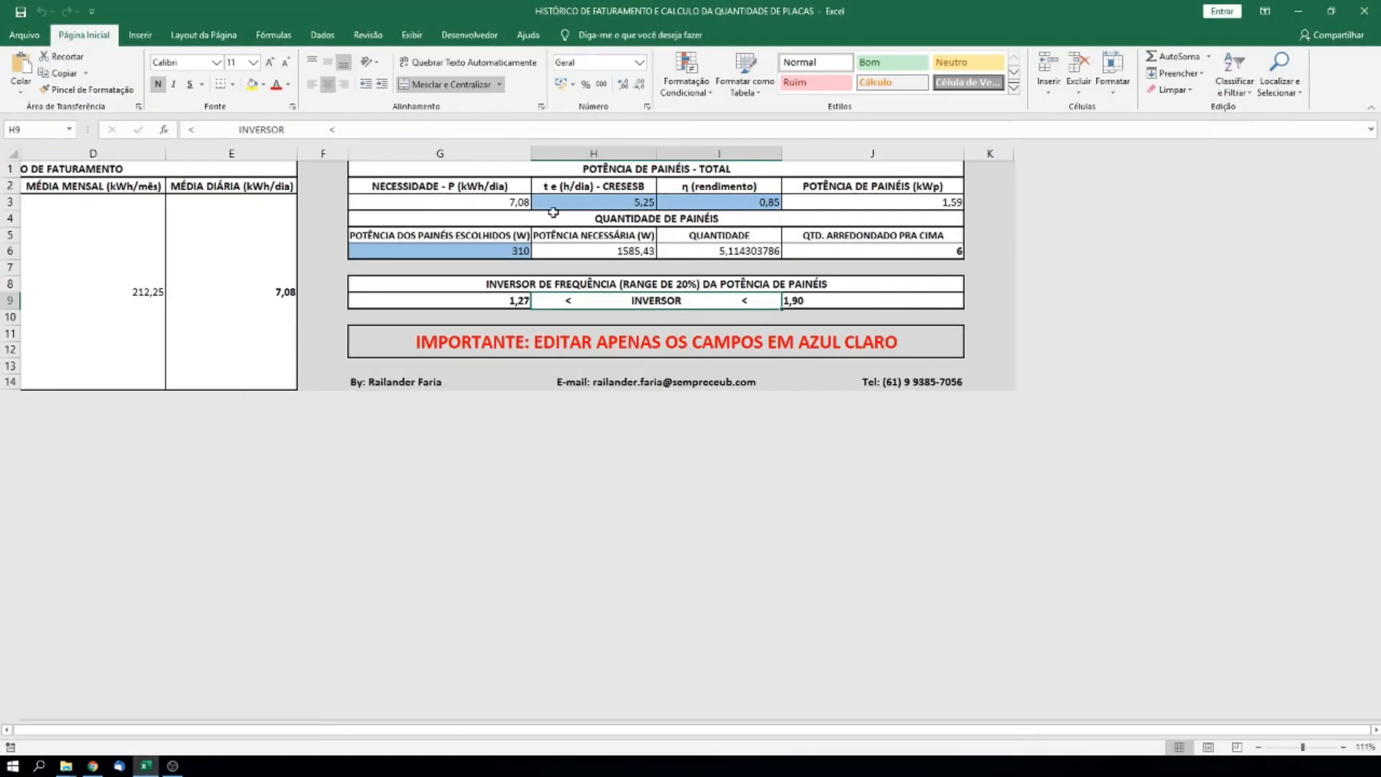
click(501, 250)
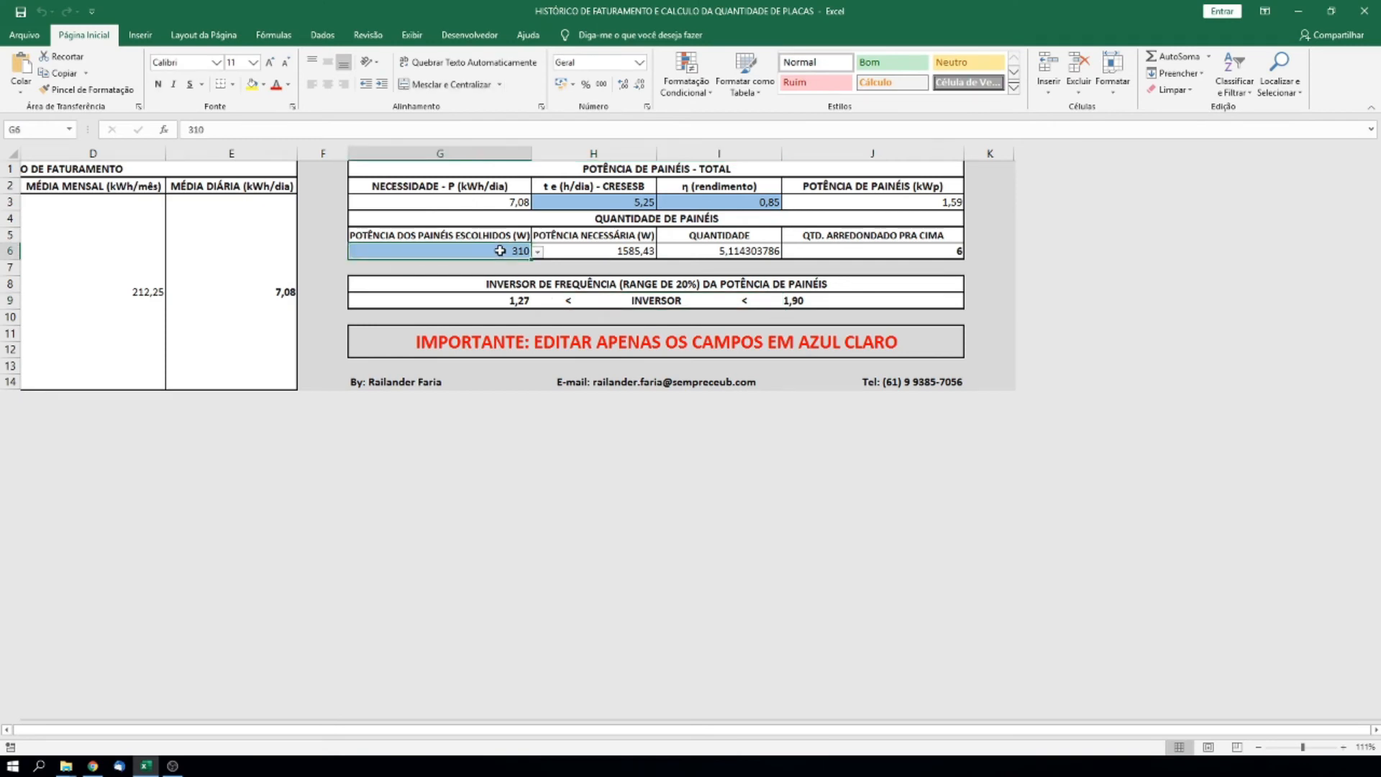
Return to the panel datasheet in Chrome and highlight the 310MS column of the STC electrical data
click(93, 765)
click(540, 303)
drag(540, 304, 576, 483)
drag(389, 303, 667, 482)
drag(534, 303, 559, 432)
click(566, 347)
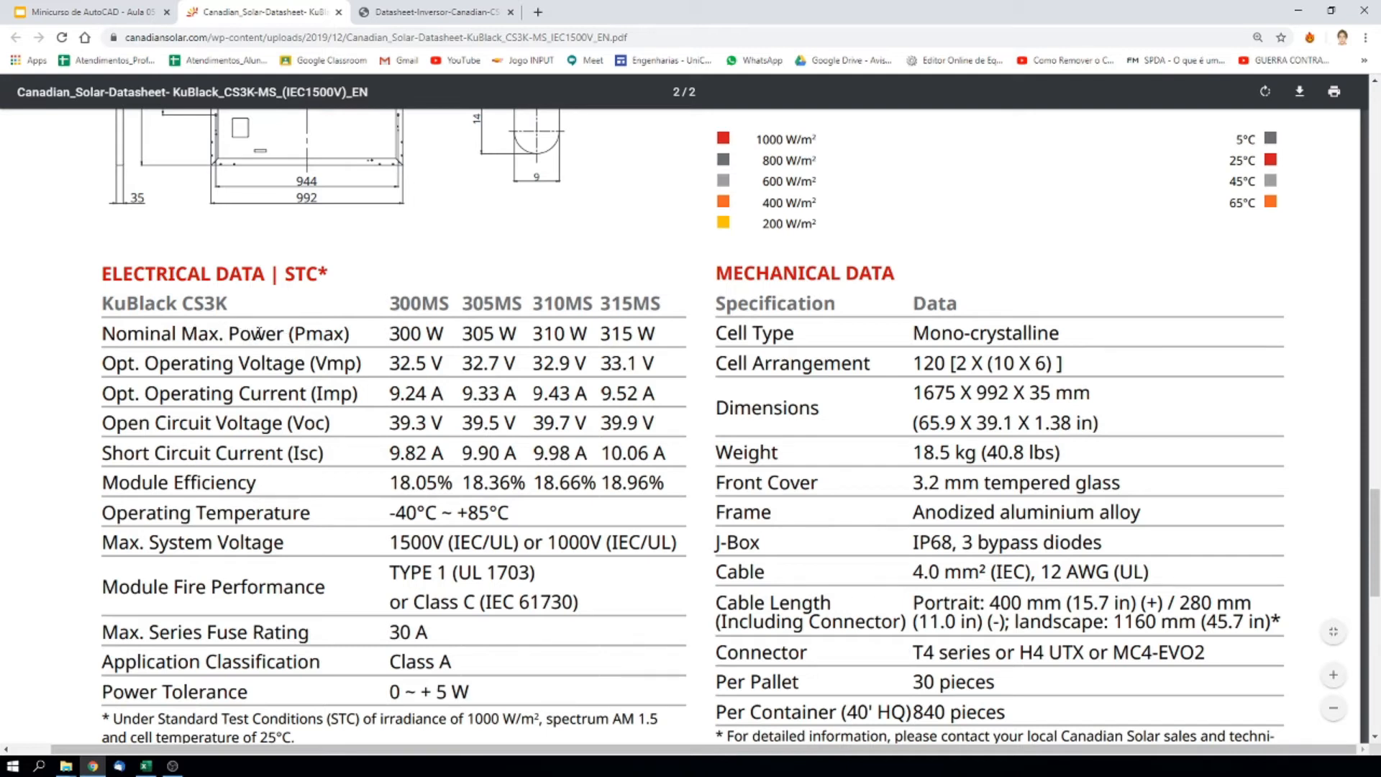
Highlight the 310MS panel's nominal maximum power and optimum operating voltage (Vmp) in the STC table
drag(535, 333, 574, 362)
click(475, 383)
drag(538, 363, 576, 365)
click(562, 369)
drag(534, 362, 572, 363)
Switch to the inverter datasheet and highlight the Max. DC Input Voltage of the CSI-1.5K-TL
click(432, 11)
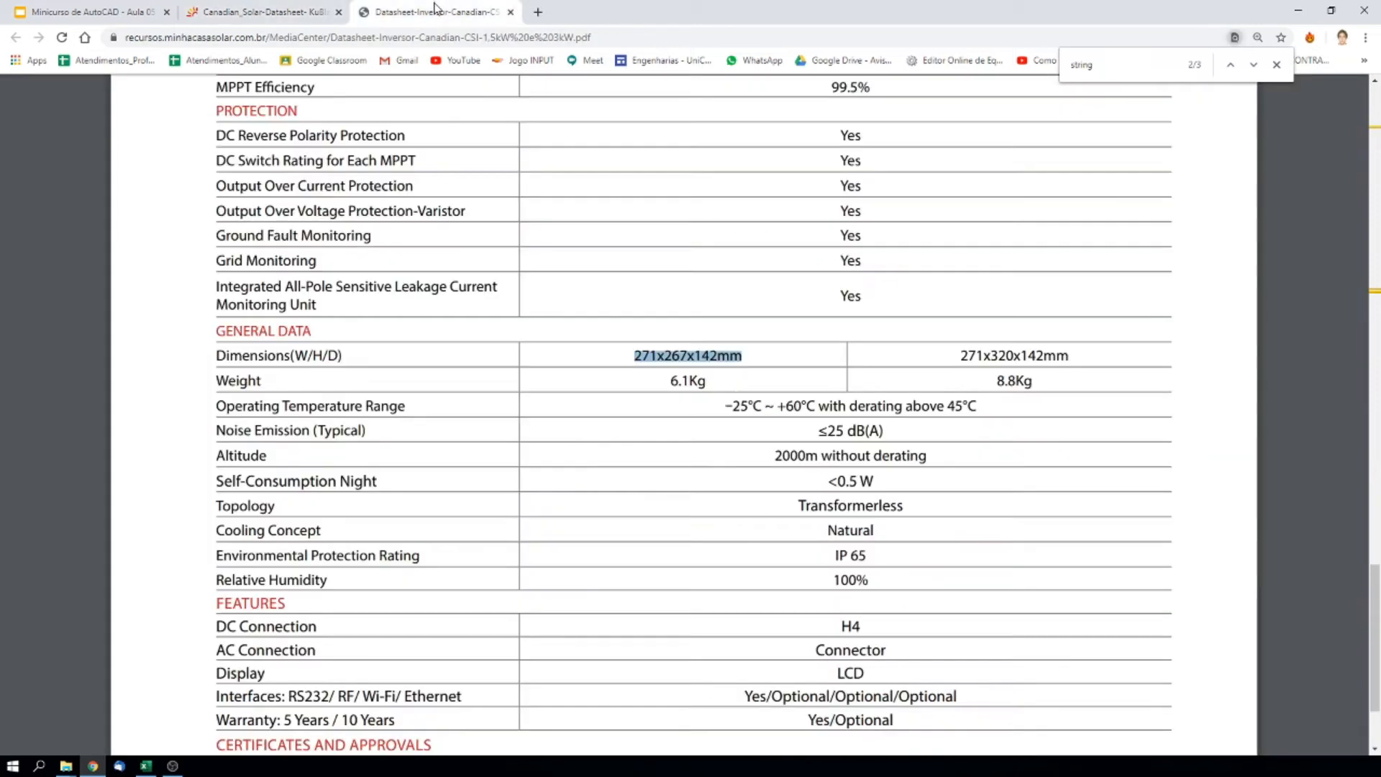
scroll(669, 418, up, 3)
scroll(669, 421, up, 5)
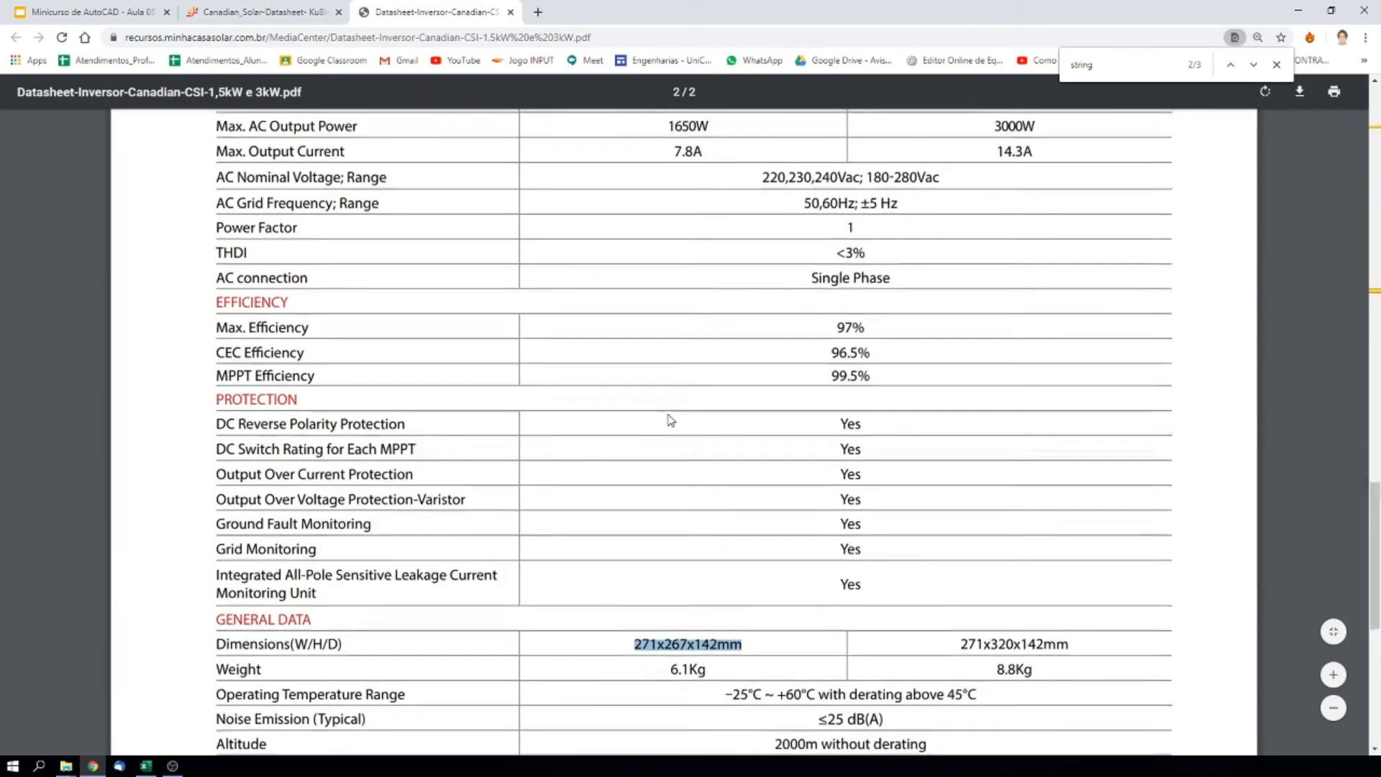
scroll(654, 437, up, 1)
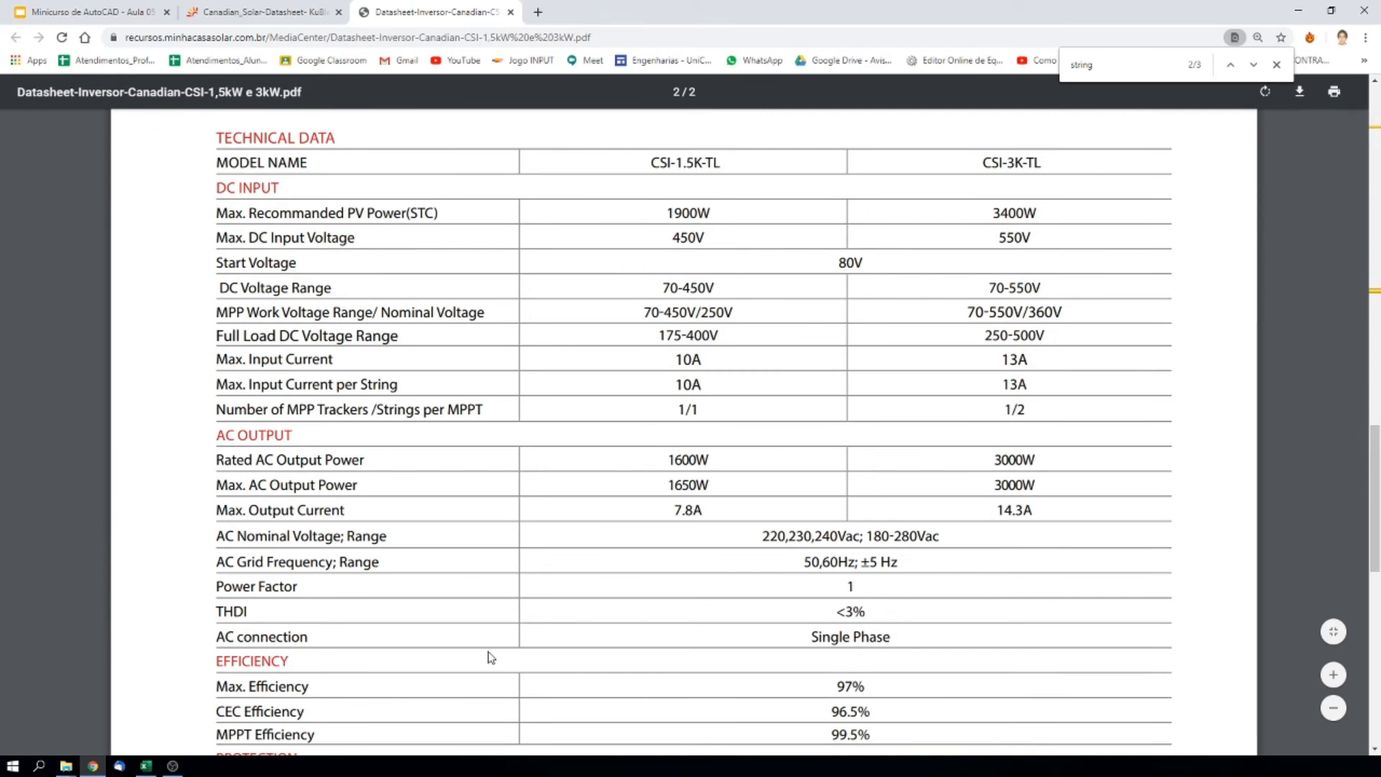
drag(672, 241, 707, 240)
click(710, 238)
drag(710, 239, 672, 238)
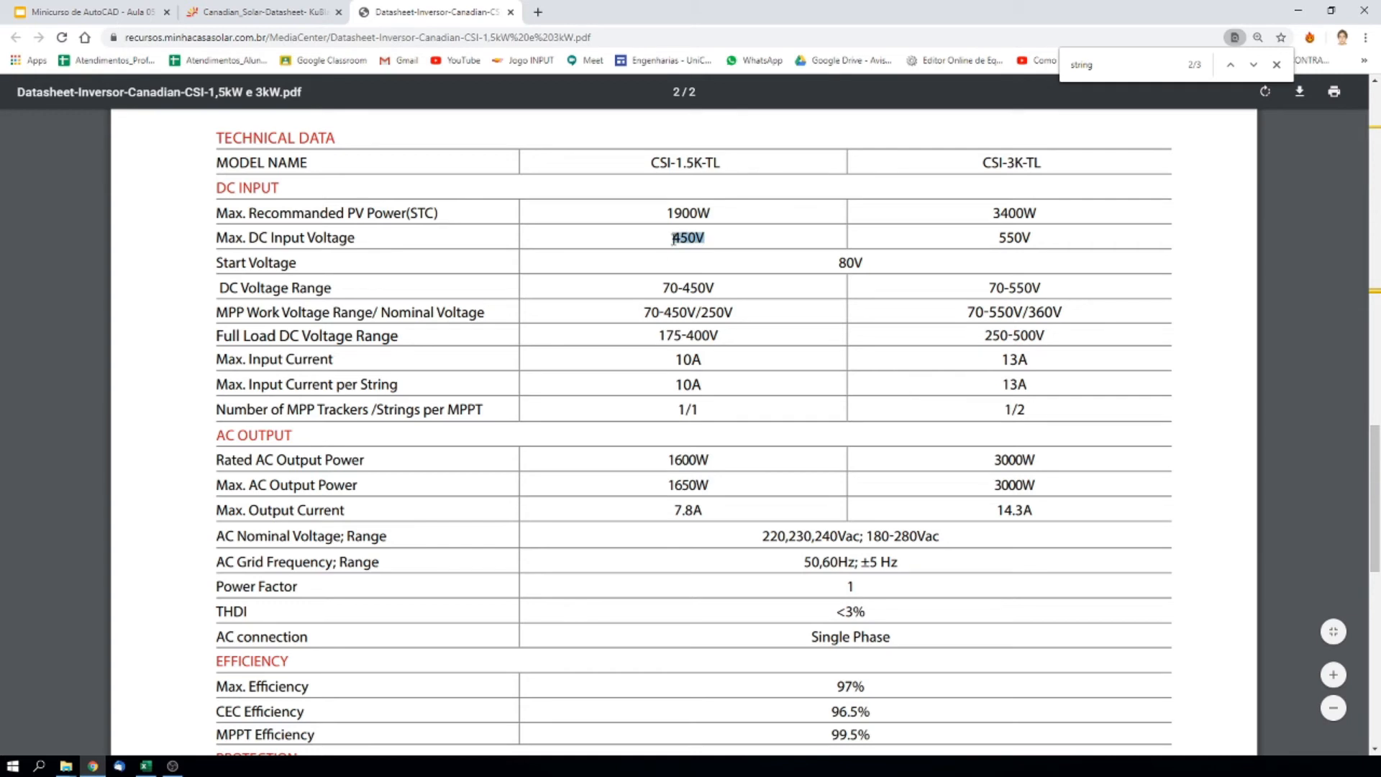
Compare the 310MS panel's operating voltage (Vmp) with the CSI-1.5K-TL's maximum DC input voltage across both datasheets
click(273, 20)
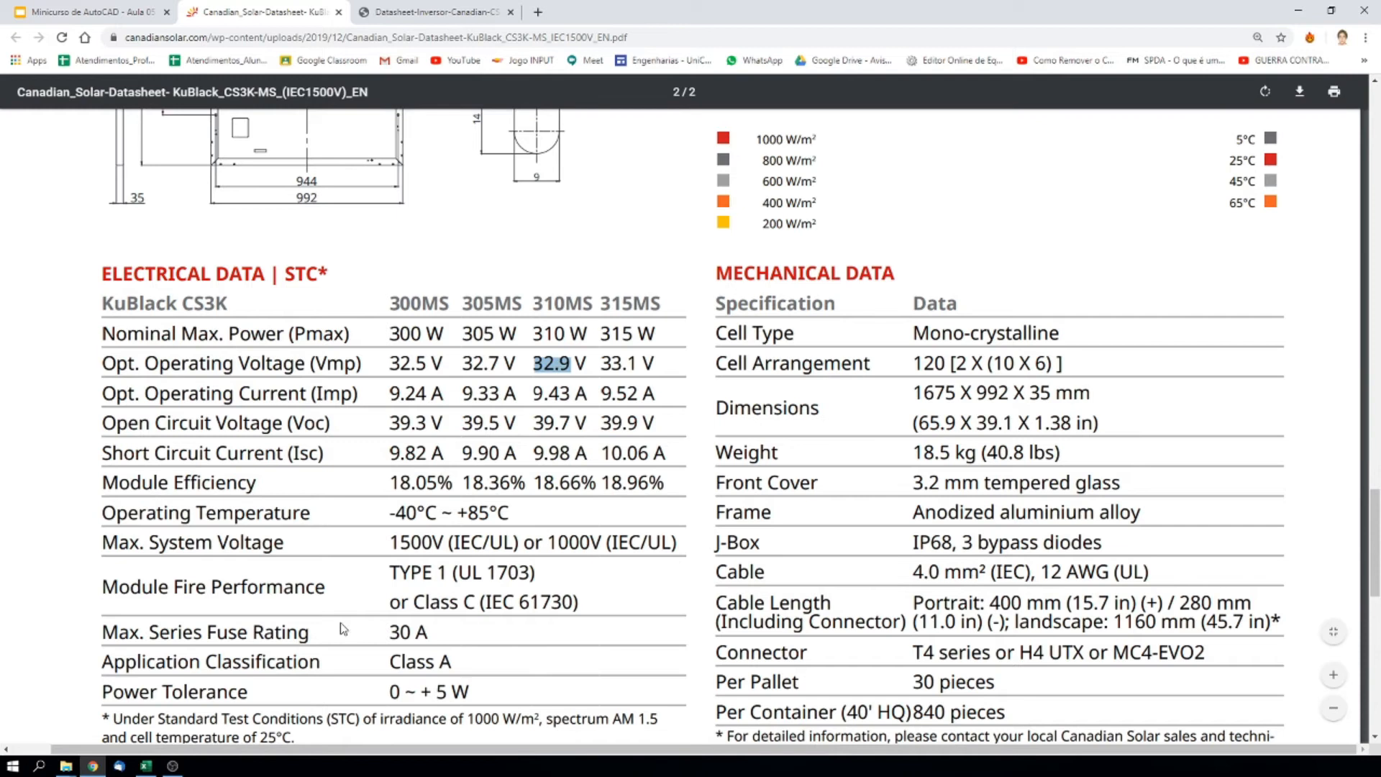
shift+click(587, 367)
click(461, 7)
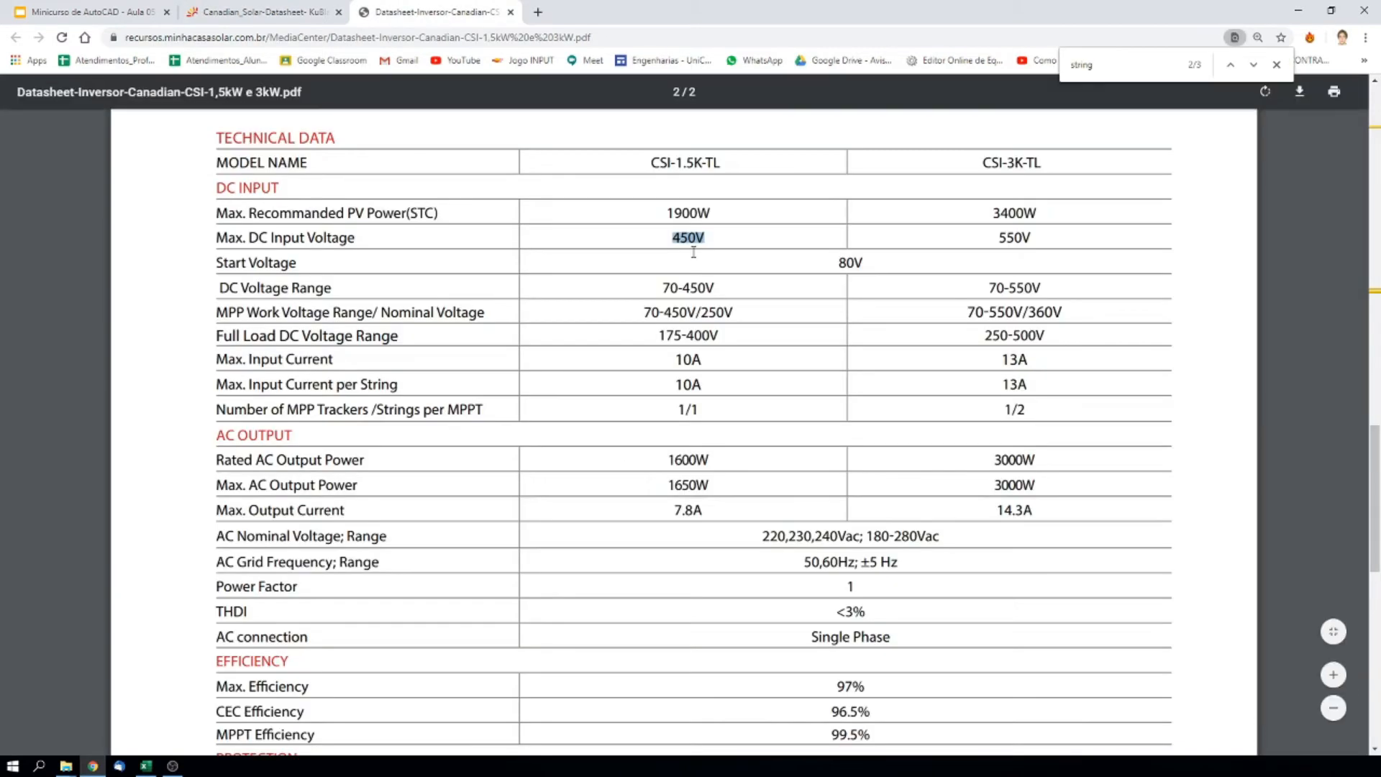
click(263, 7)
click(439, 11)
click(278, 8)
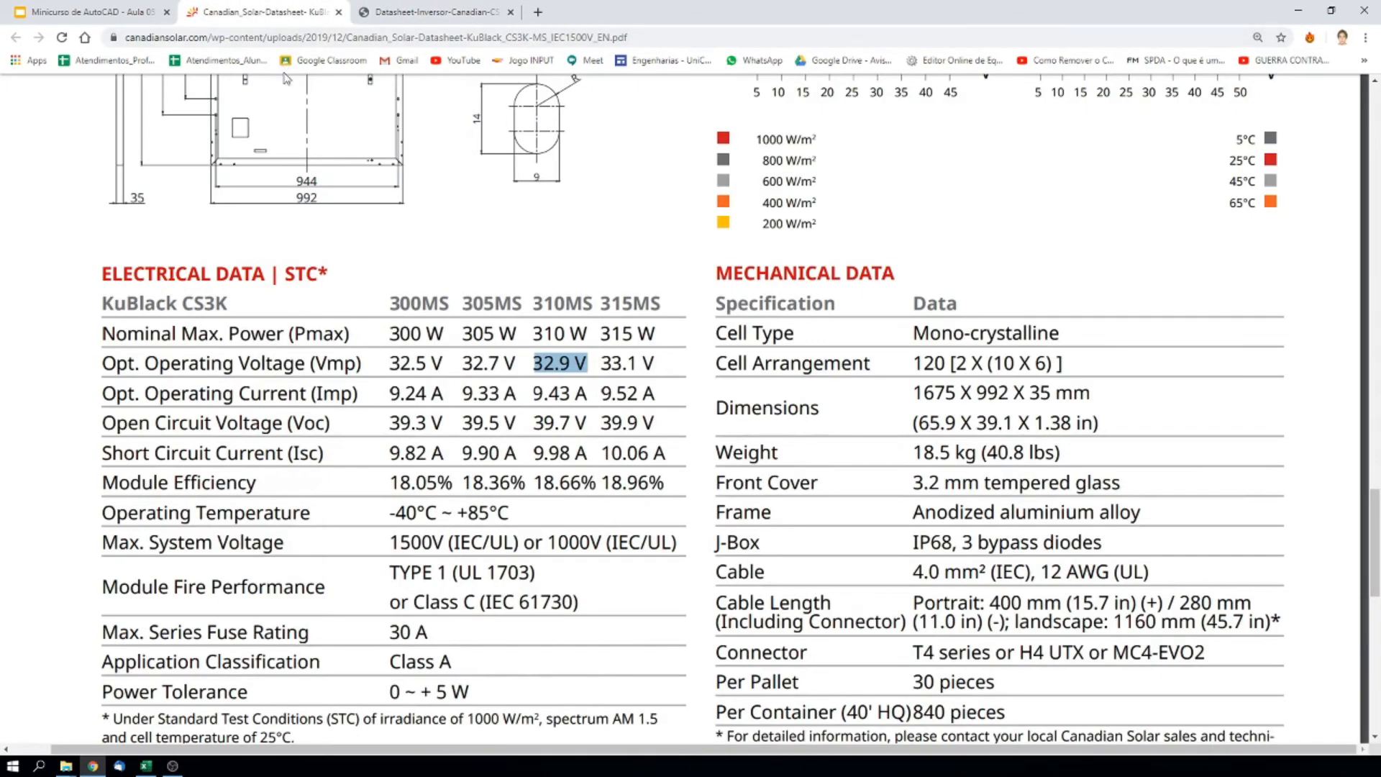
click(553, 370)
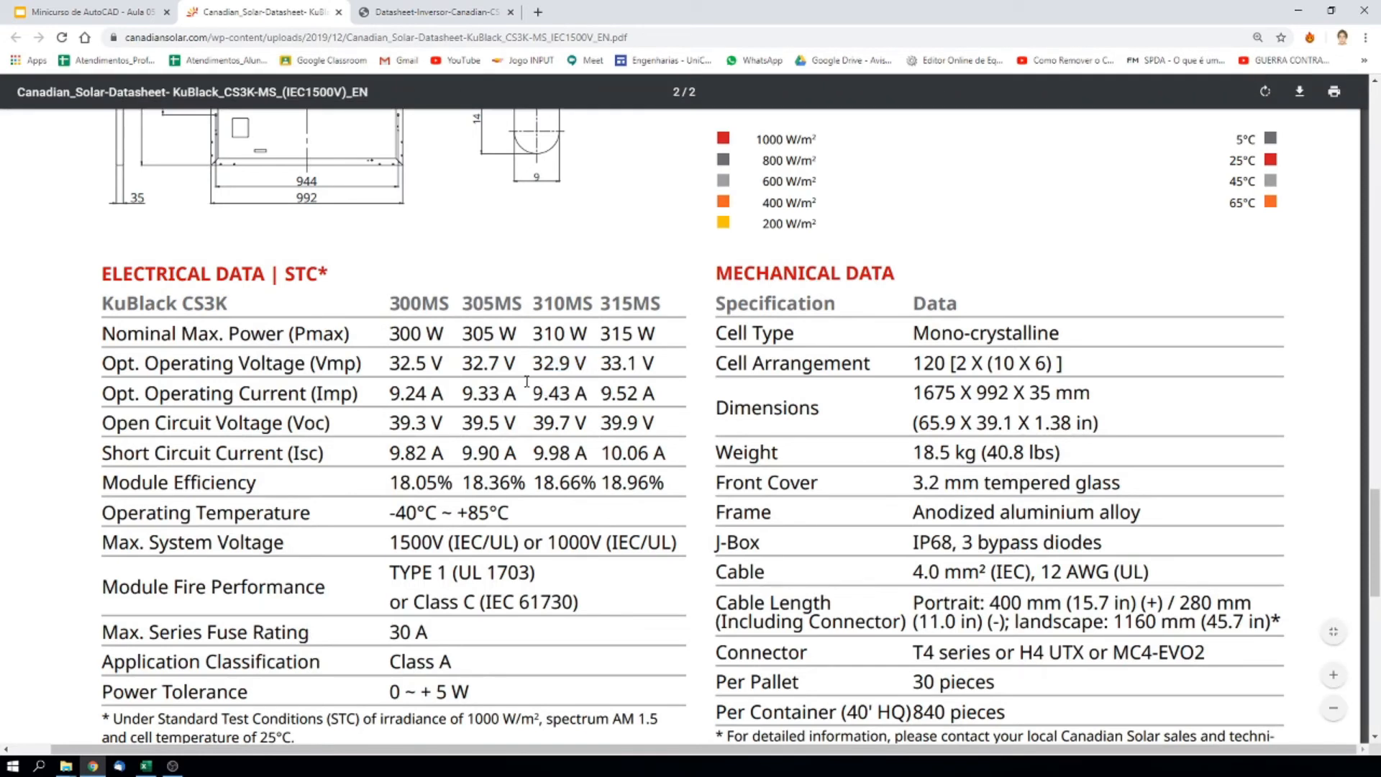
drag(533, 364, 579, 368)
double_click(580, 368)
Highlight the Opt. Operating Current (Imp) row label and its value for the 310MS panel
click(553, 385)
drag(242, 395, 359, 389)
double_click(274, 393)
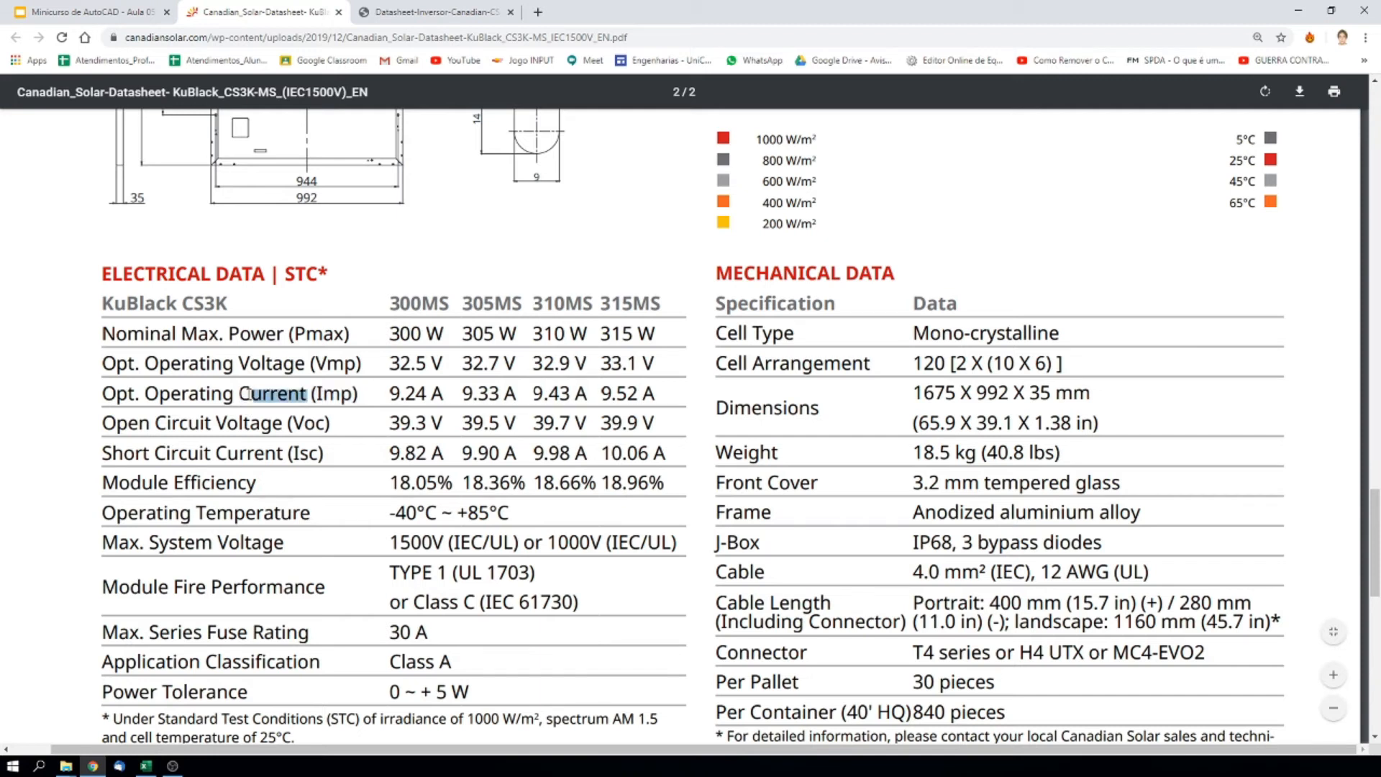
drag(534, 395, 571, 395)
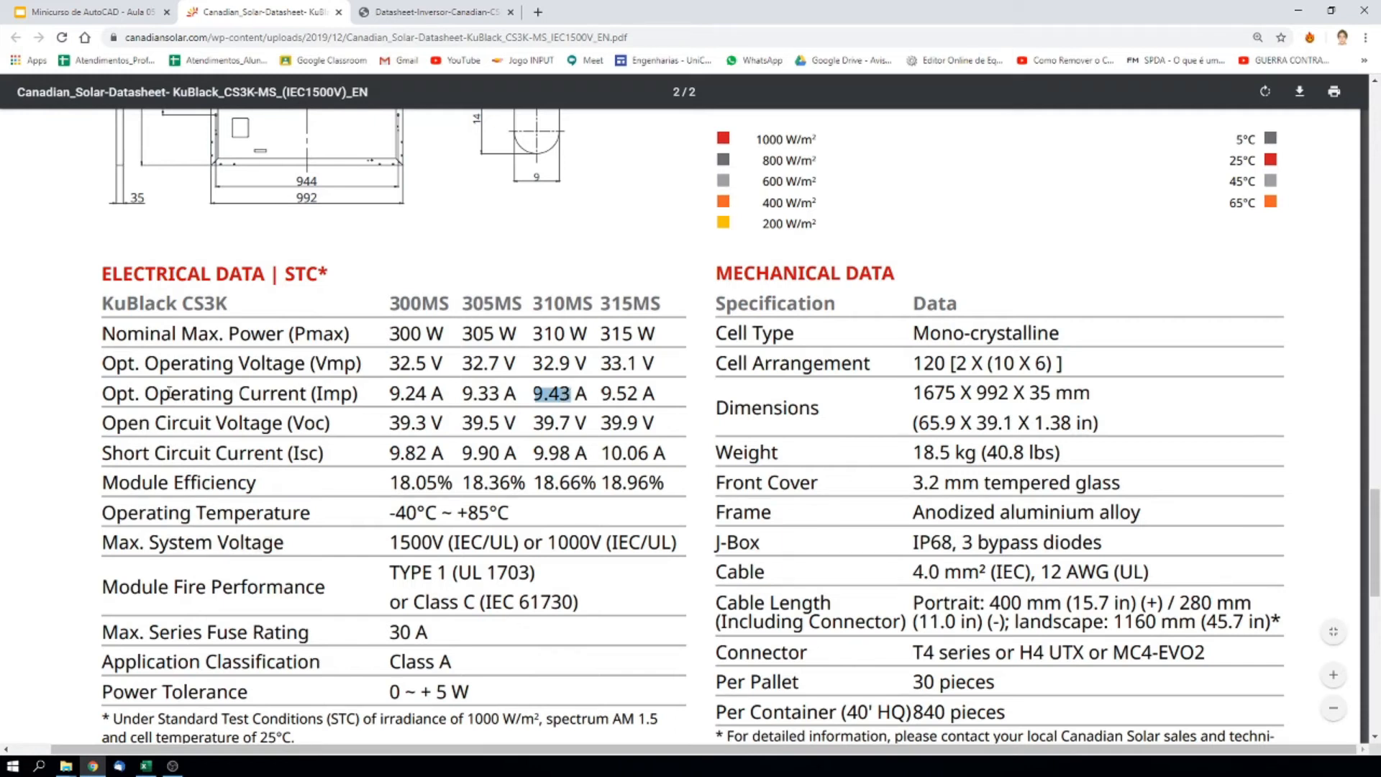
mouse_move(534, 395)
mouse_down()
mouse_move(576, 396)
mouse_move(539, 398)
mouse_up()
click(575, 395)
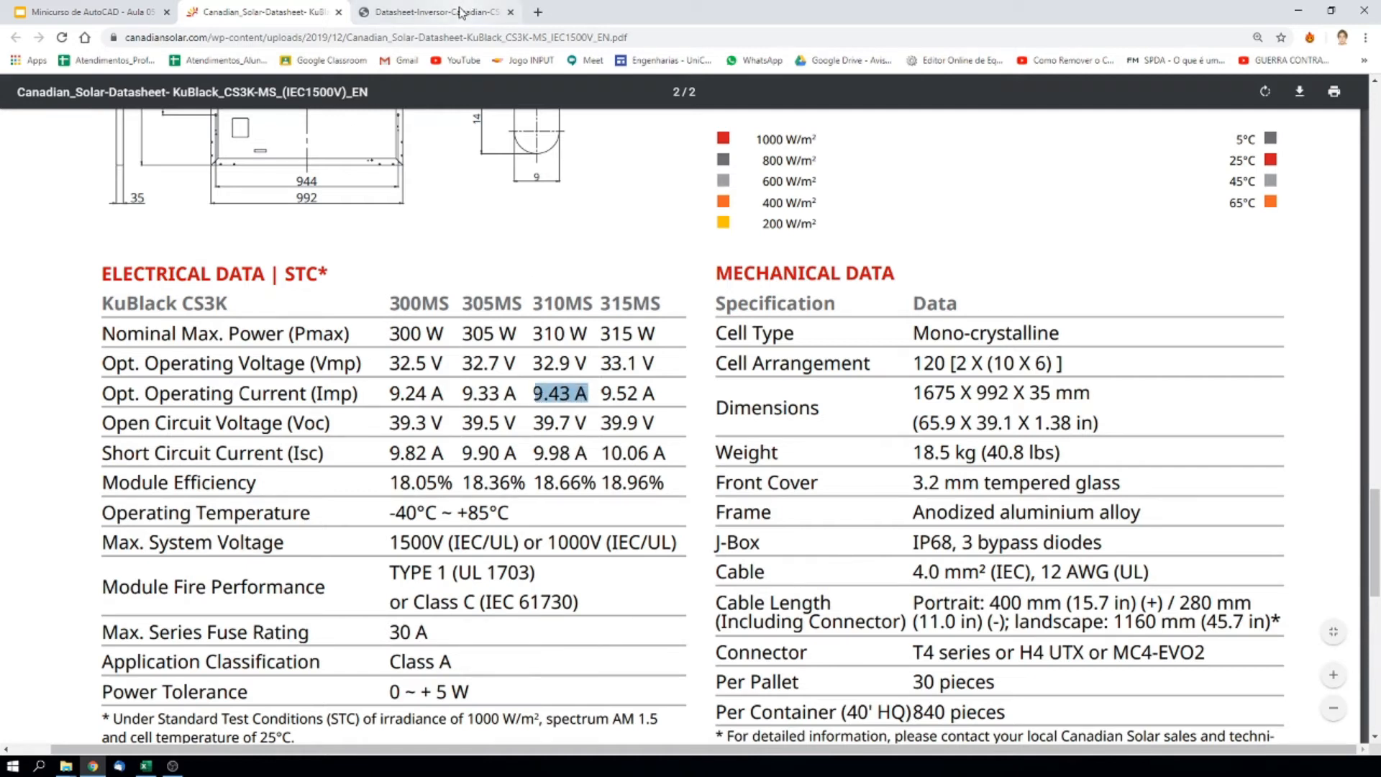
Compare the CSI-1.5K-TL's Max. Input Current with the 310MS panel's operating current, highlighting both values
click(443, 20)
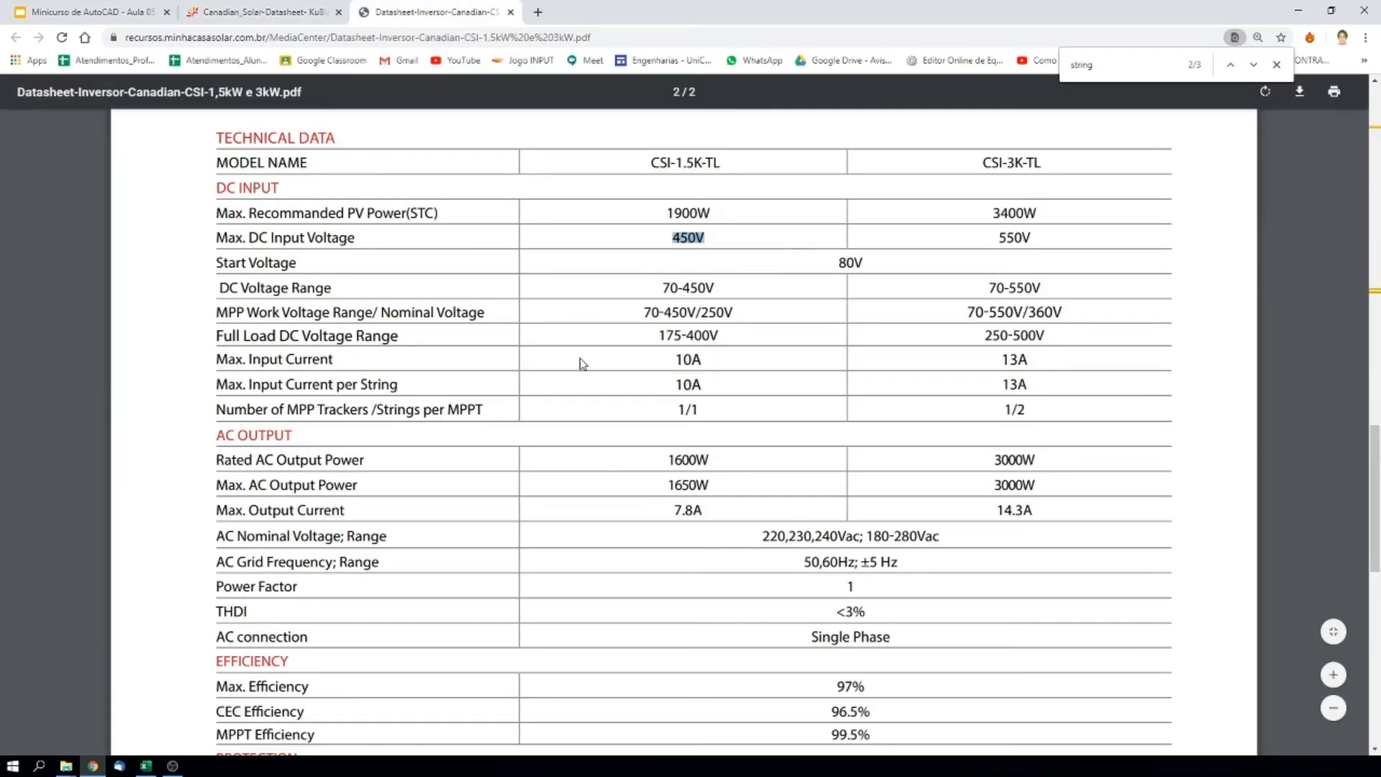
drag(675, 359, 700, 362)
click(263, 16)
drag(534, 394, 572, 398)
click(536, 398)
click(570, 397)
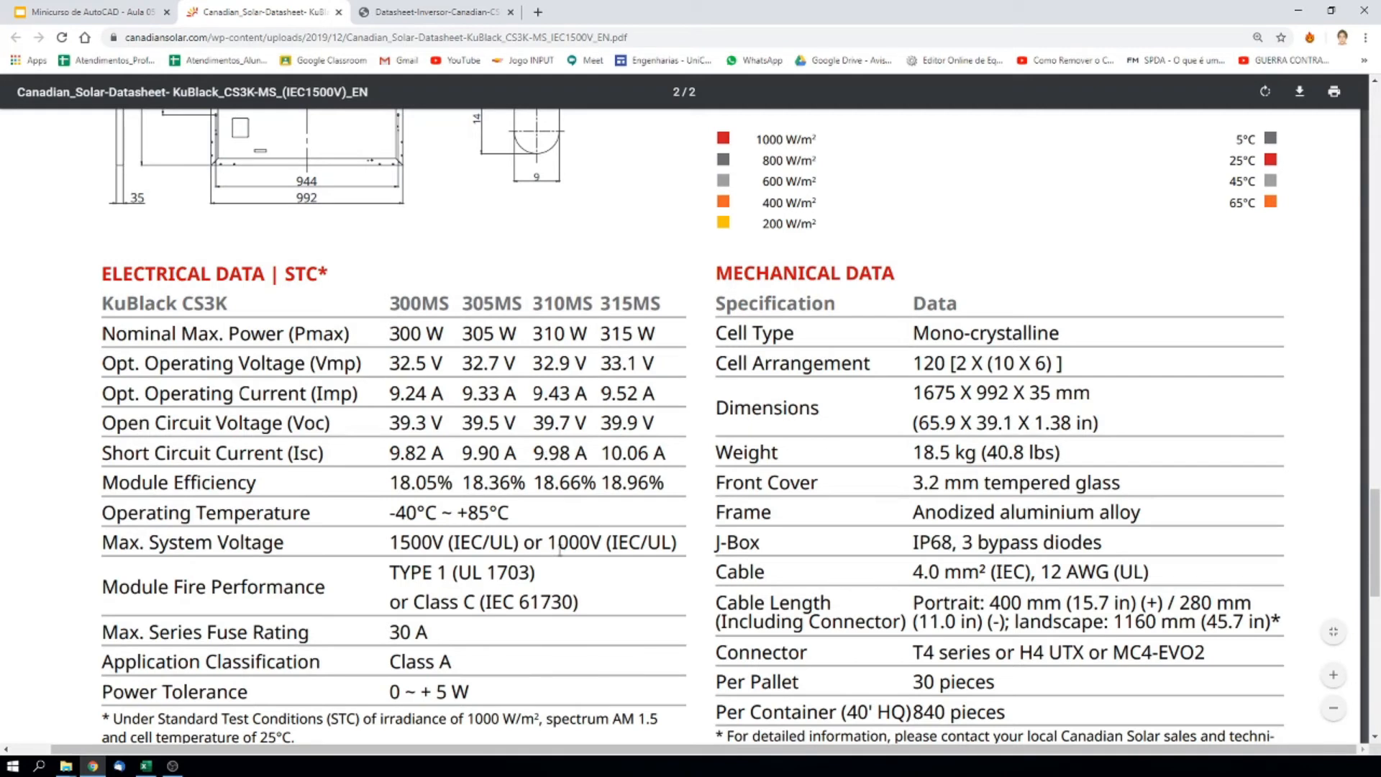
Compare the CSI-1.5K-TL's Max. Input Current with the 310MS panel's short circuit current (Isc), highlighting the panel's value
click(403, 11)
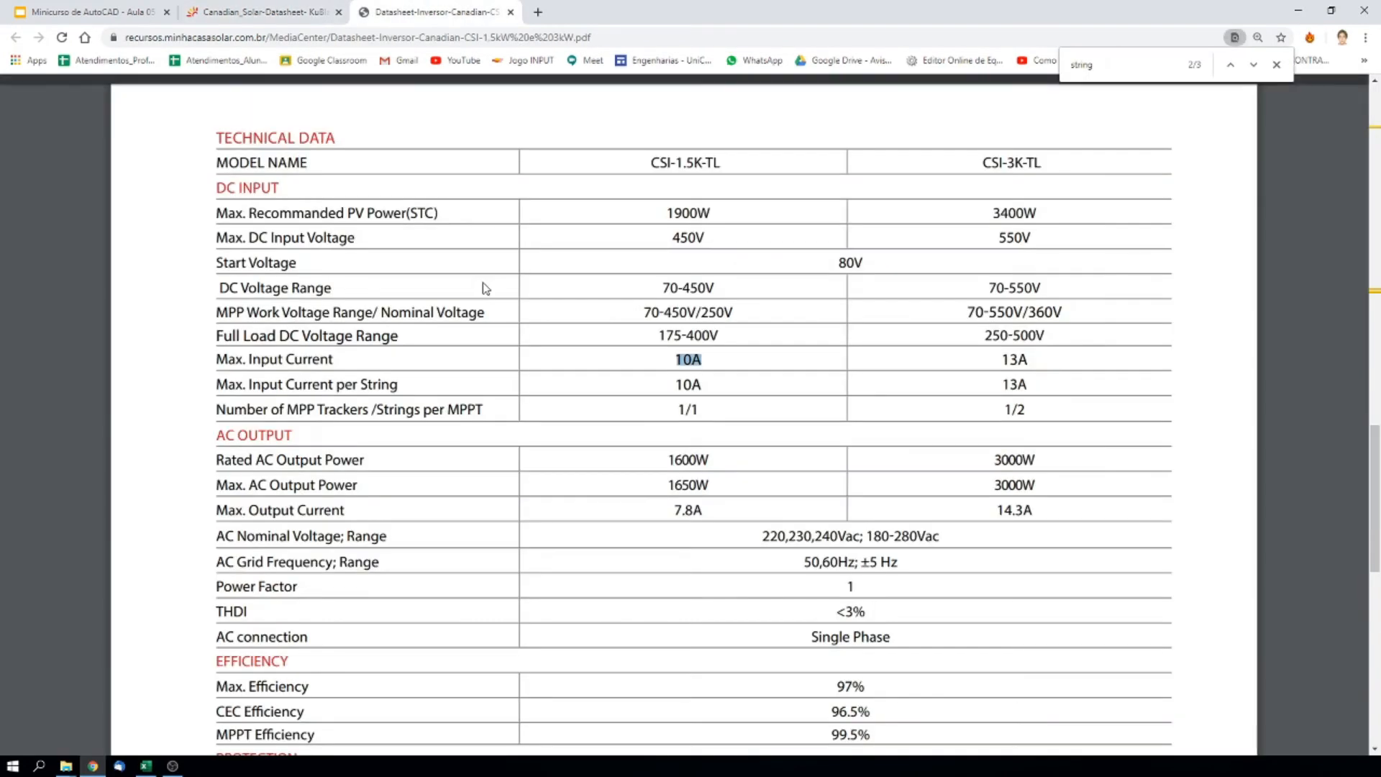
click(342, 13)
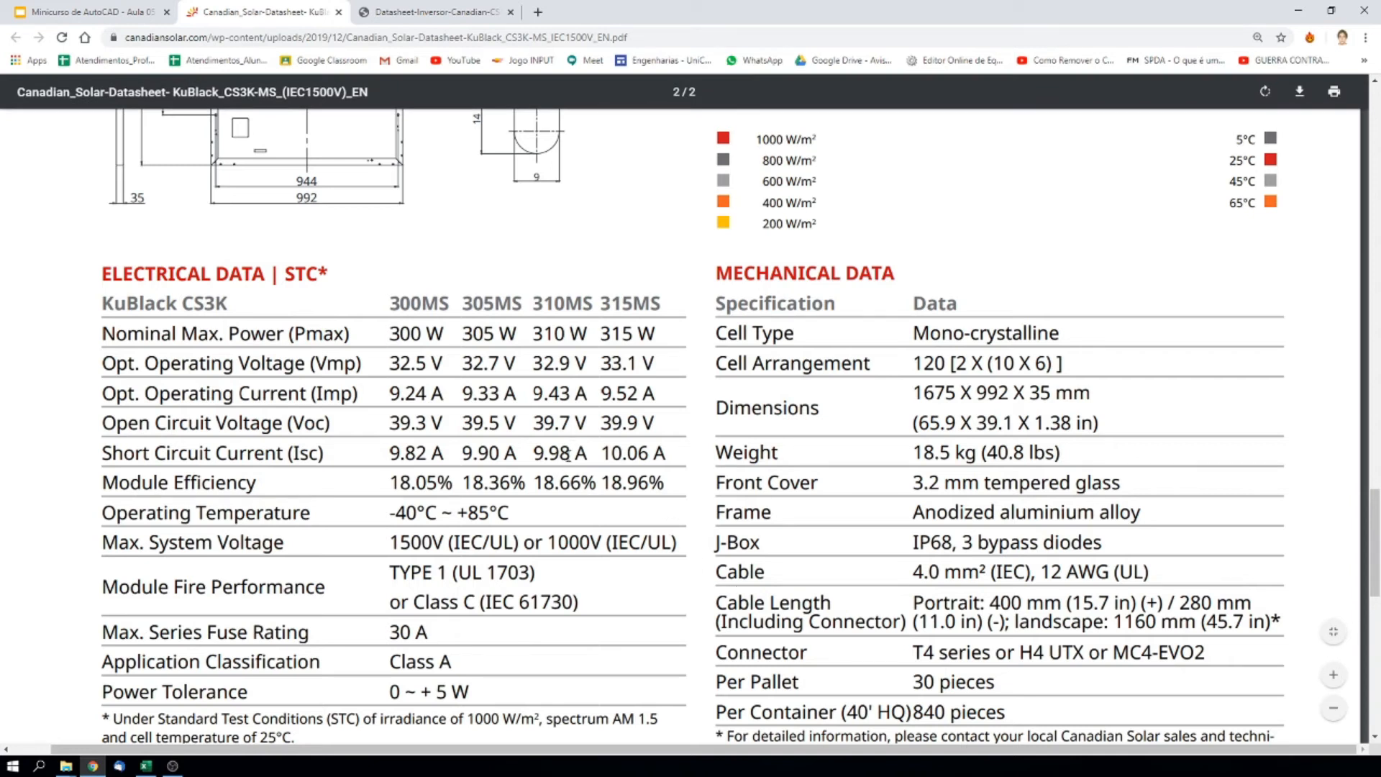
mouse_move(573, 454)
mouse_down()
mouse_move(536, 453)
mouse_move(540, 426)
mouse_move(570, 430)
mouse_up()
click(536, 424)
drag(536, 453, 571, 454)
Highlight the 310MS panel's module efficiency and review the STC, mechanical and NMOT data in the KuBlack datasheet
scroll(553, 469, down, 1)
drag(537, 408, 597, 412)
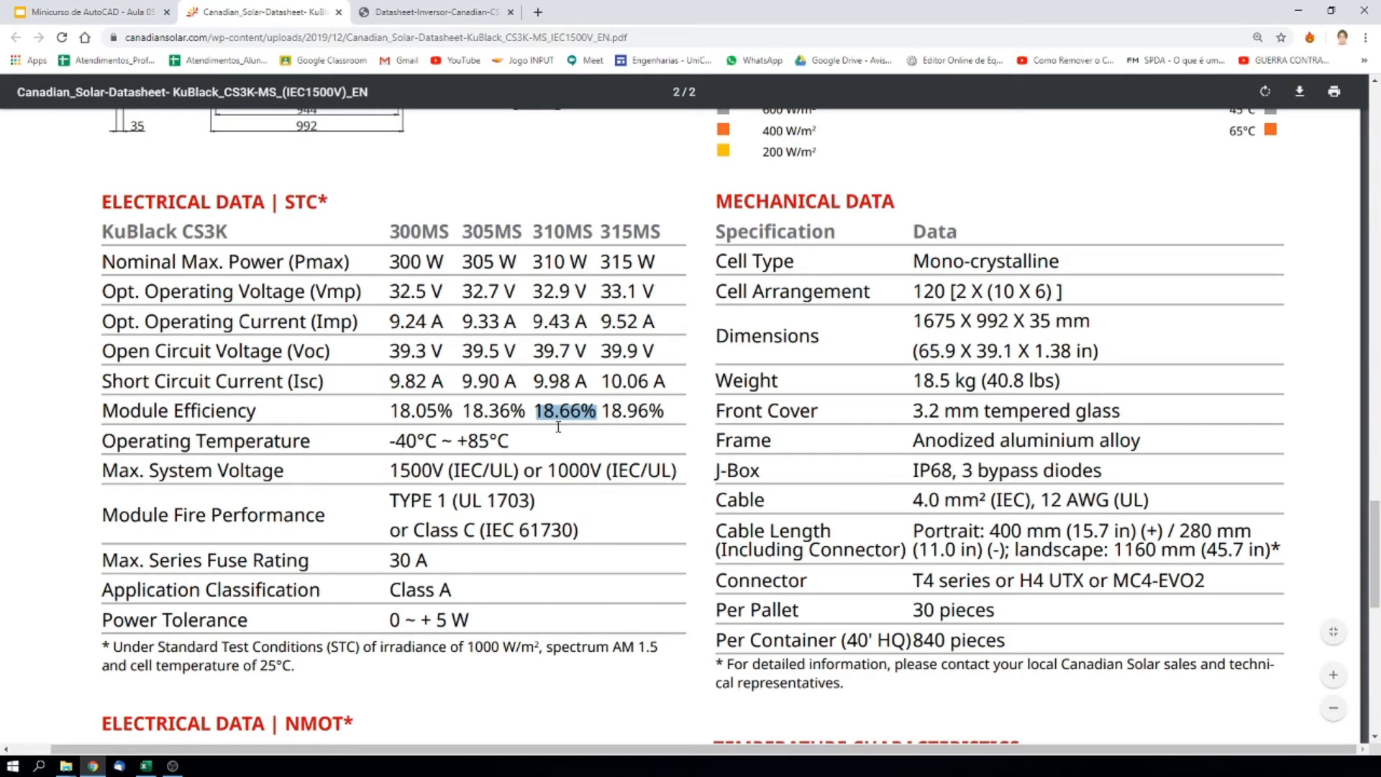
scroll(559, 431, down, 1)
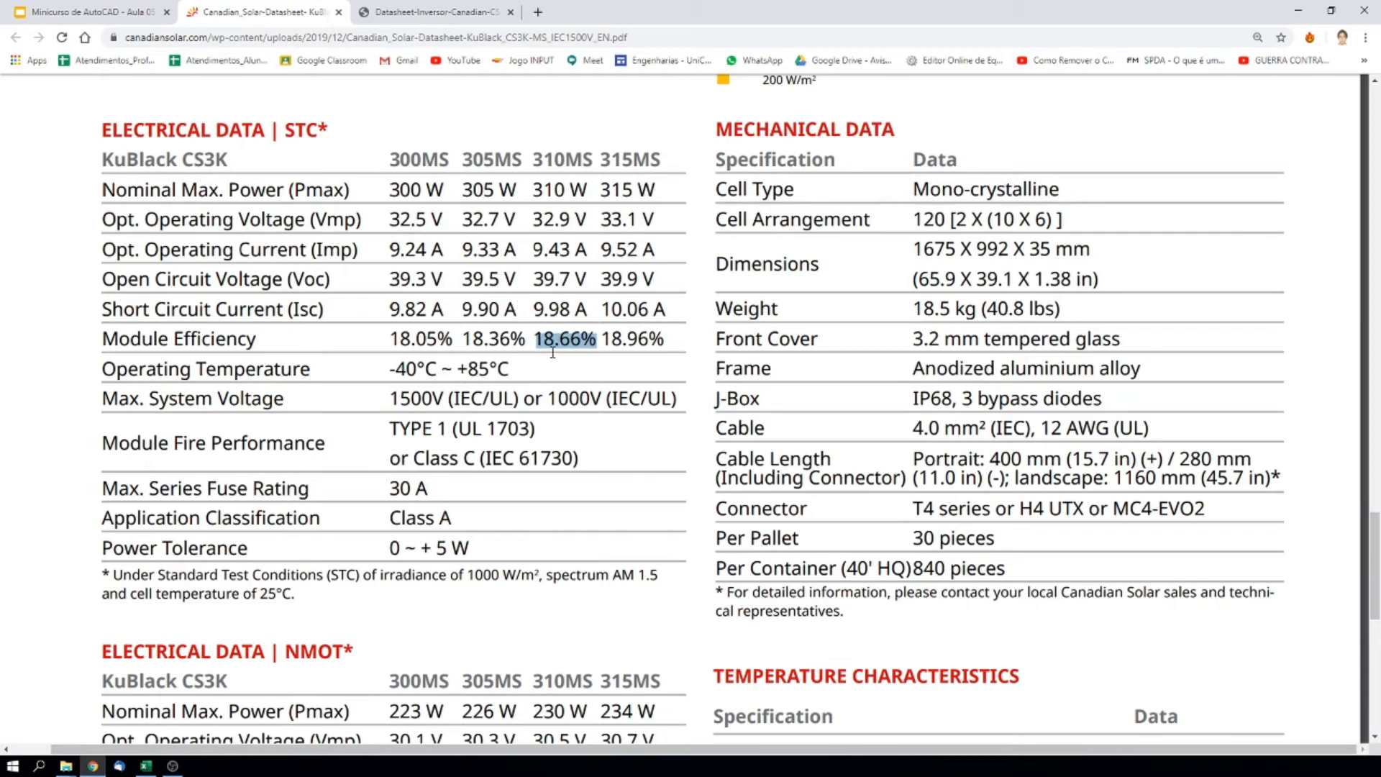
scroll(367, 406, down, 1)
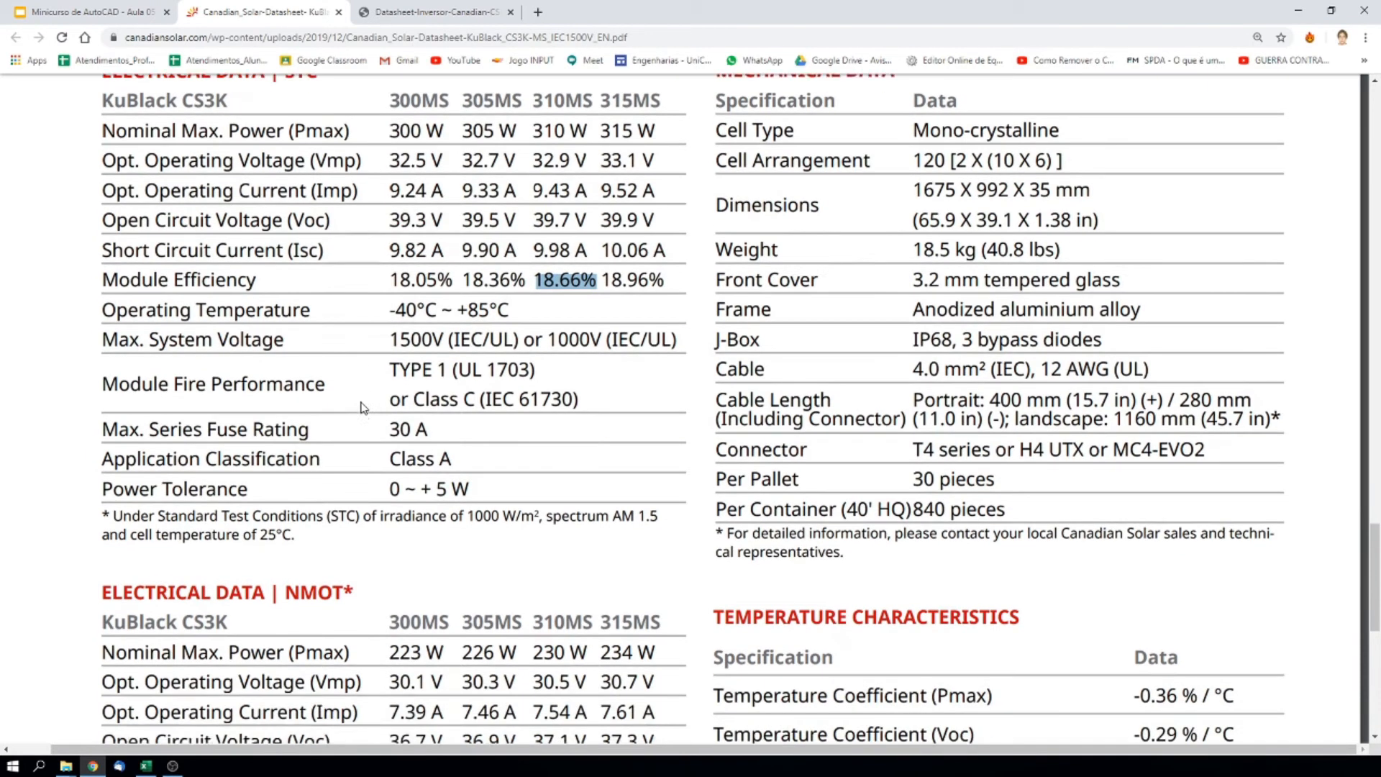
scroll(130, 340, down, 1)
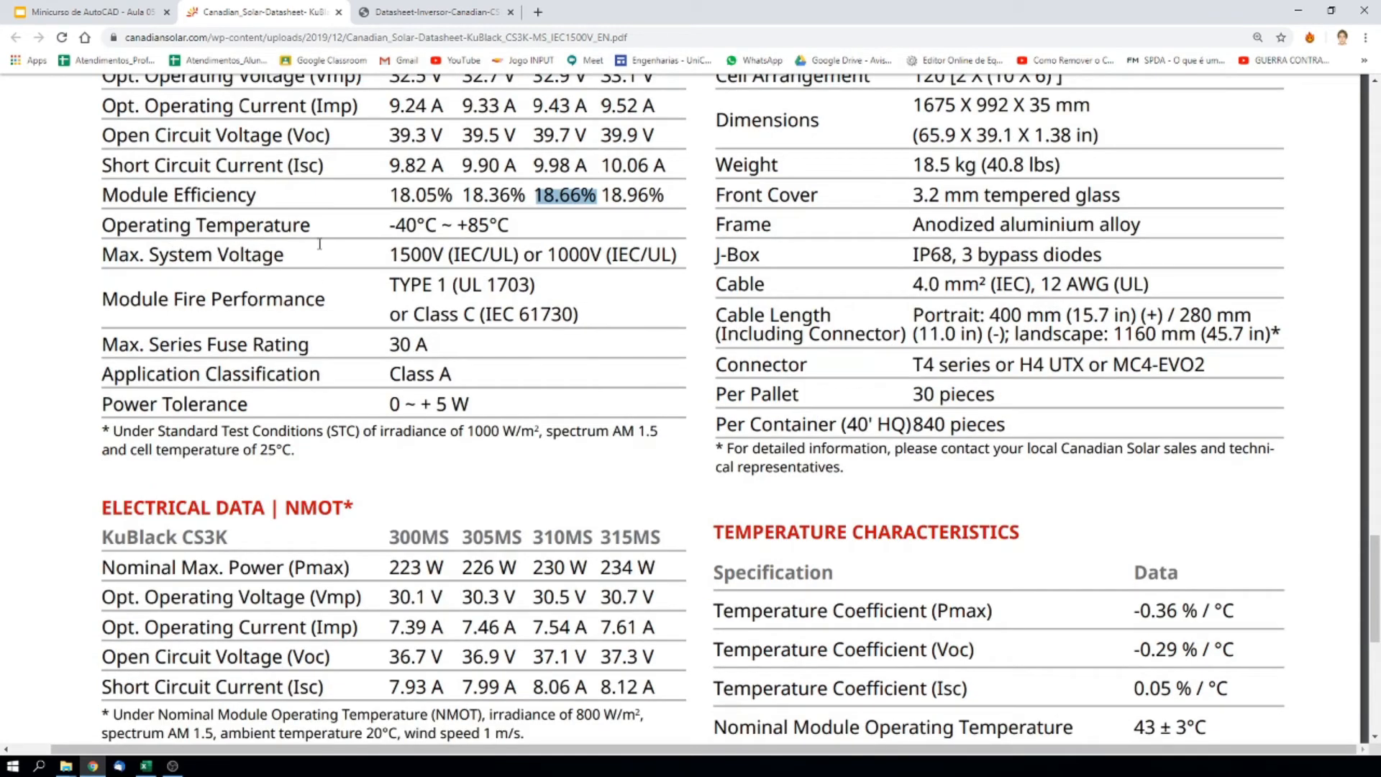
scroll(721, 359, down, 3)
scroll(698, 390, up, 3)
scroll(648, 386, up, 2)
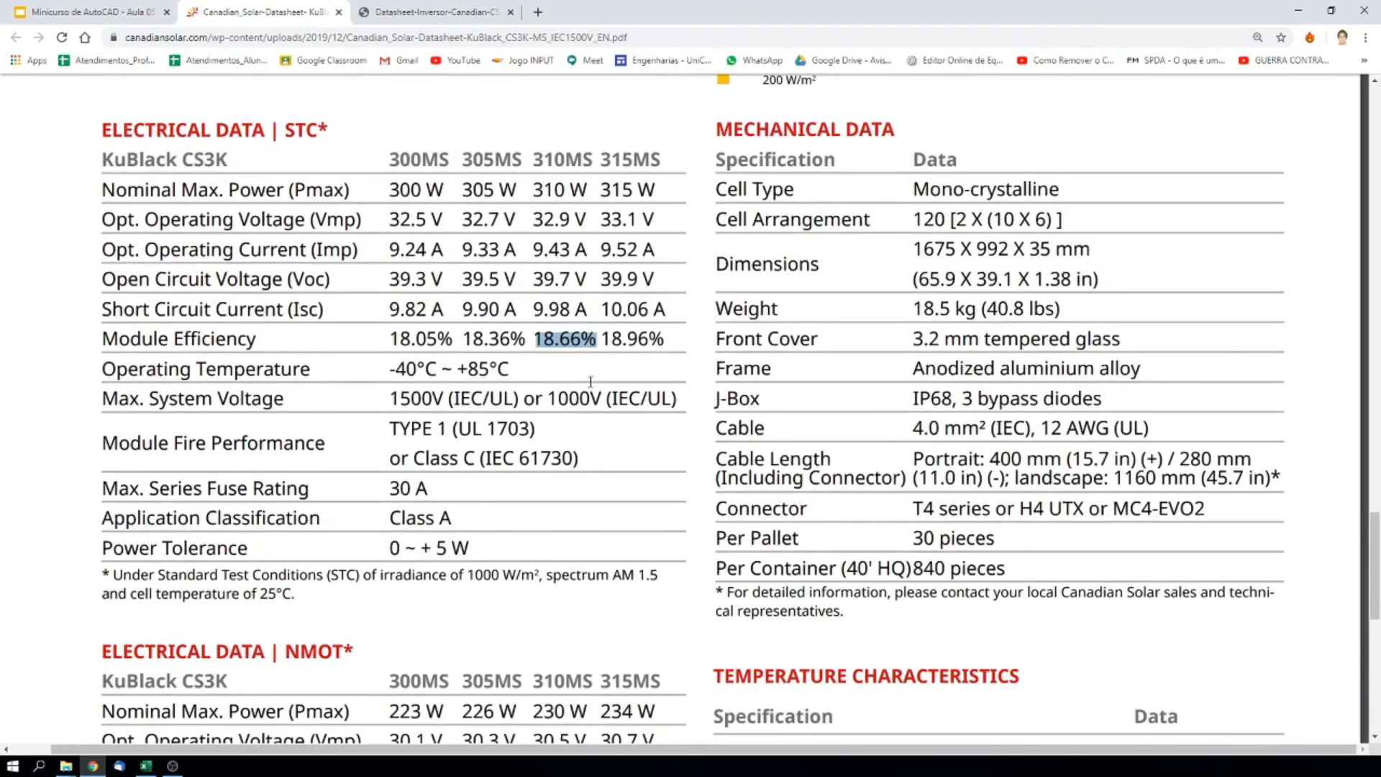
scroll(584, 392, down, 1)
scroll(554, 431, up, 5)
scroll(520, 480, down, 6)
scroll(519, 481, down, 3)
Compare the NMOT and STC test conditions, highlighting the NMOT footnote's ambient temperature and the condition names in both electrical data headings
drag(536, 521, 100, 505)
drag(364, 518, 395, 518)
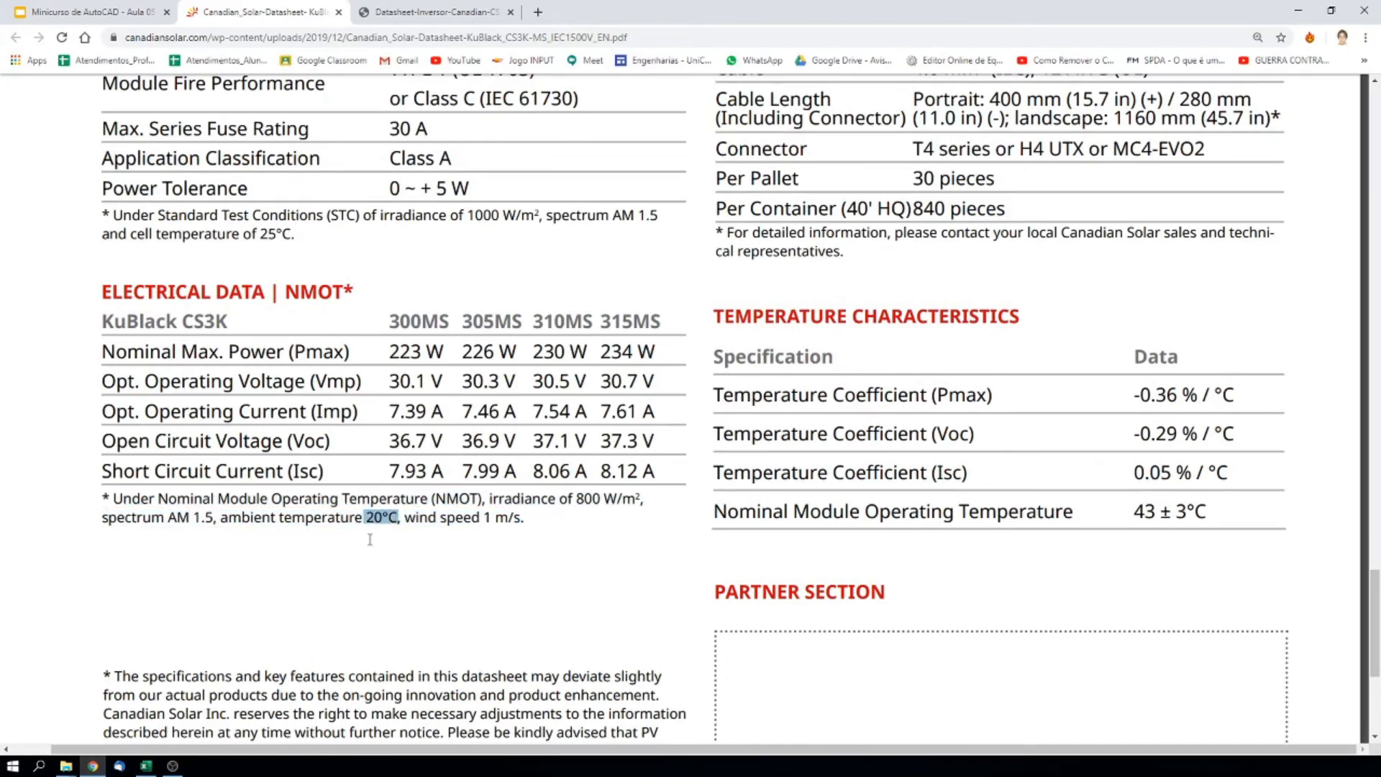
scroll(370, 540, up, 1)
drag(287, 363, 335, 359)
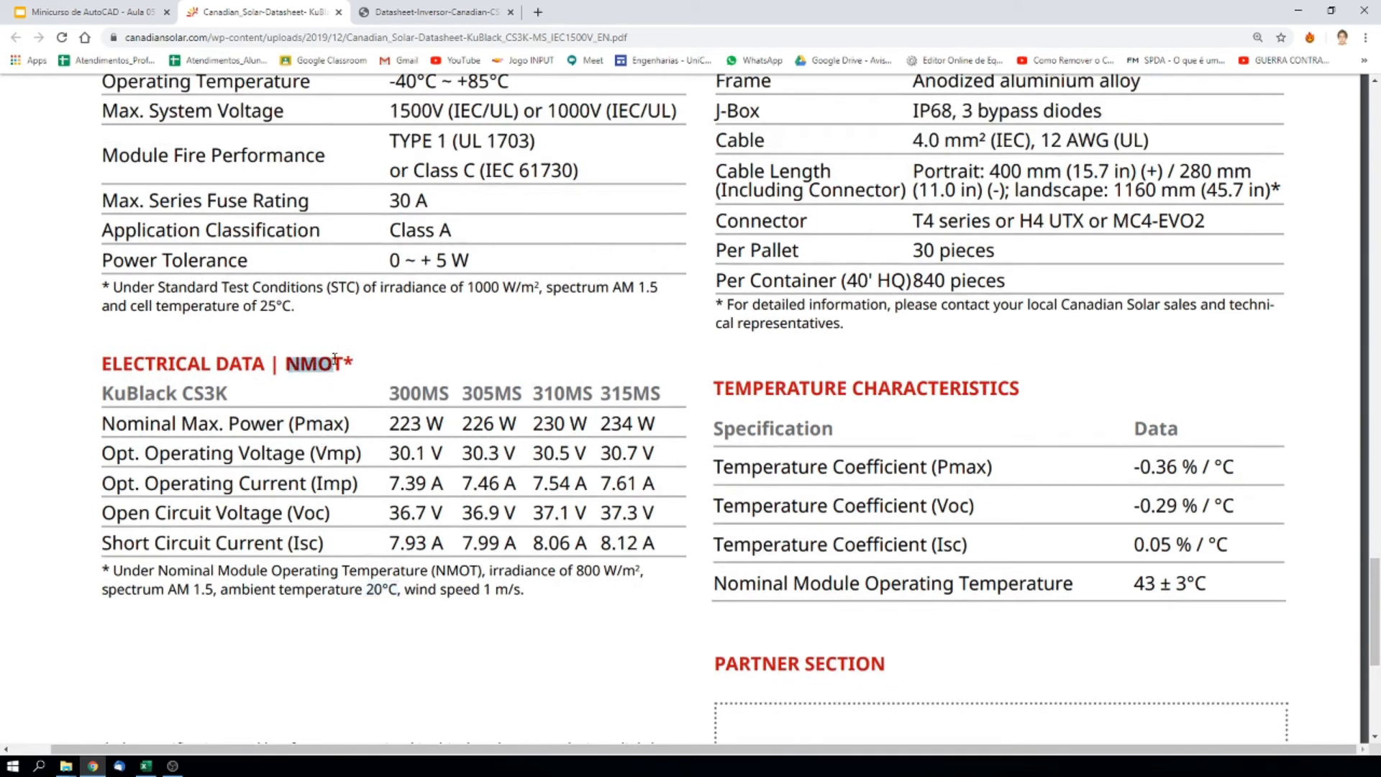
scroll(597, 468, up, 8)
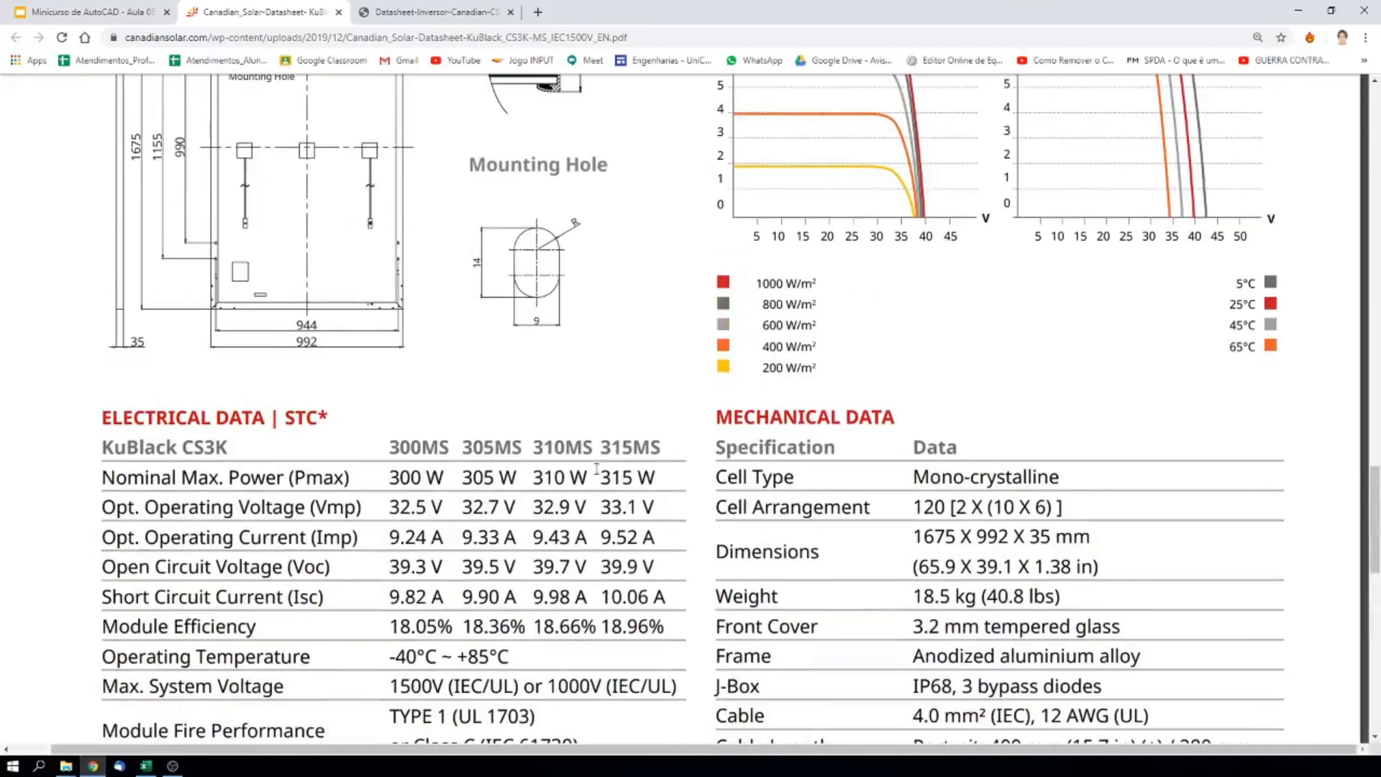
drag(287, 418, 318, 418)
Highlight the panel's dimensions in millimetres in the Mechanical Data table
click(740, 436)
scroll(740, 436, down, 1)
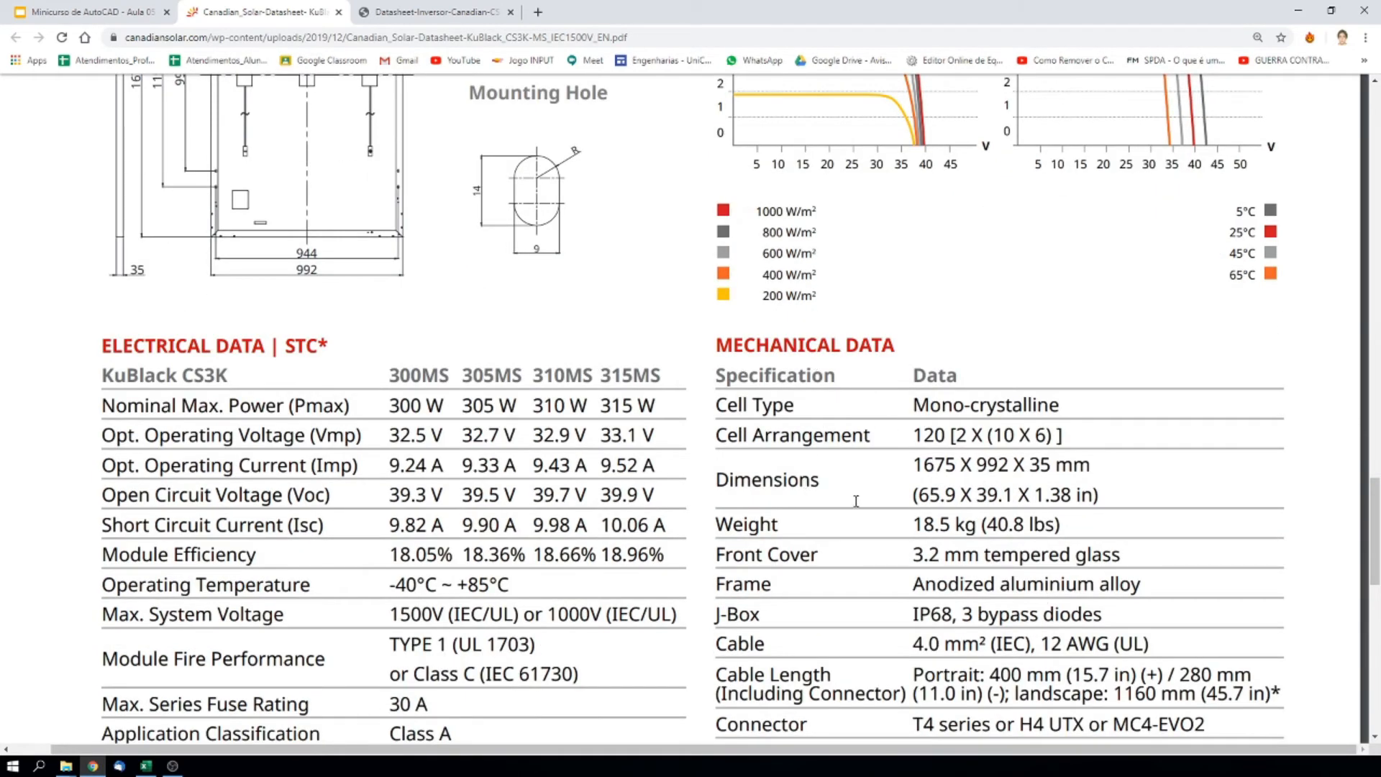
drag(917, 466, 1090, 466)
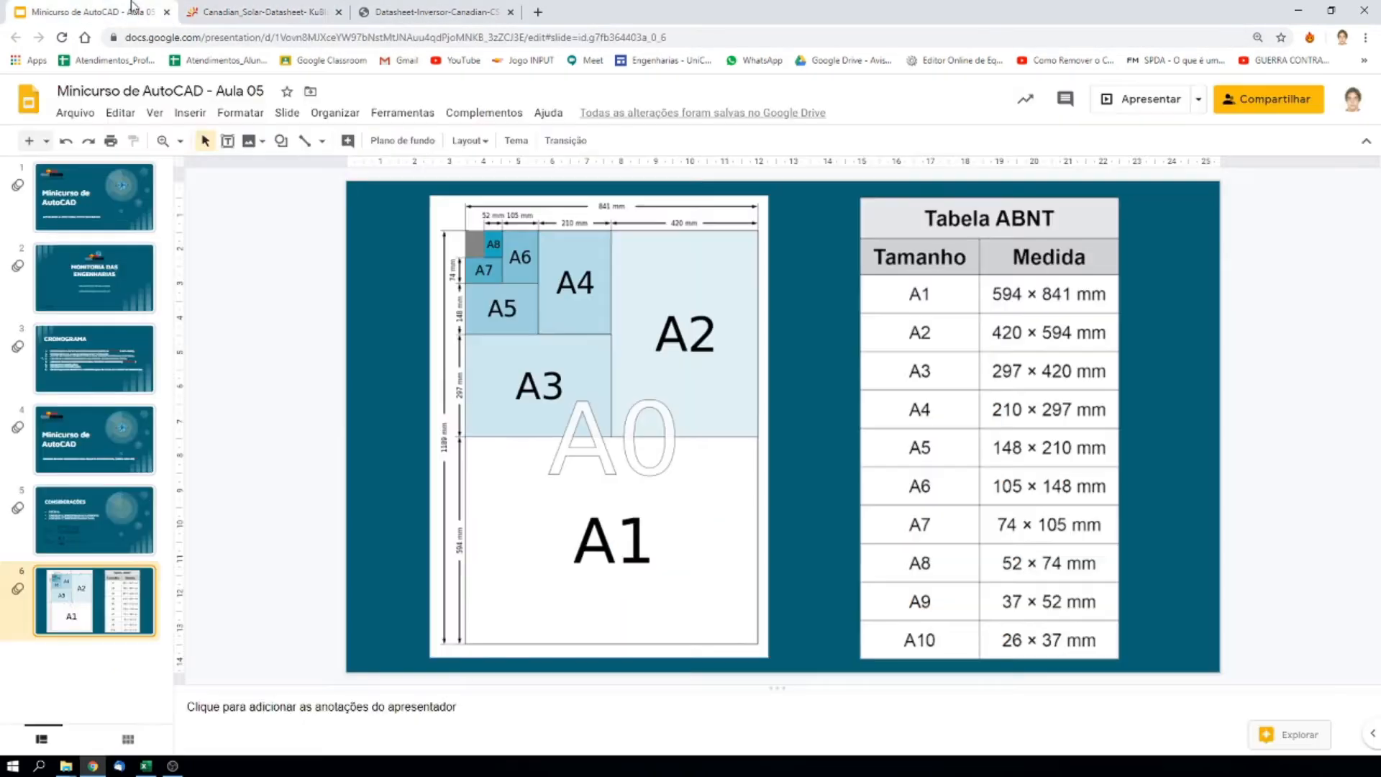
Leave the browser, open the ma-aula3-13.abril drawing in AutoCAD and maximize its window
click(94, 11)
click(1297, 12)
click(1298, 12)
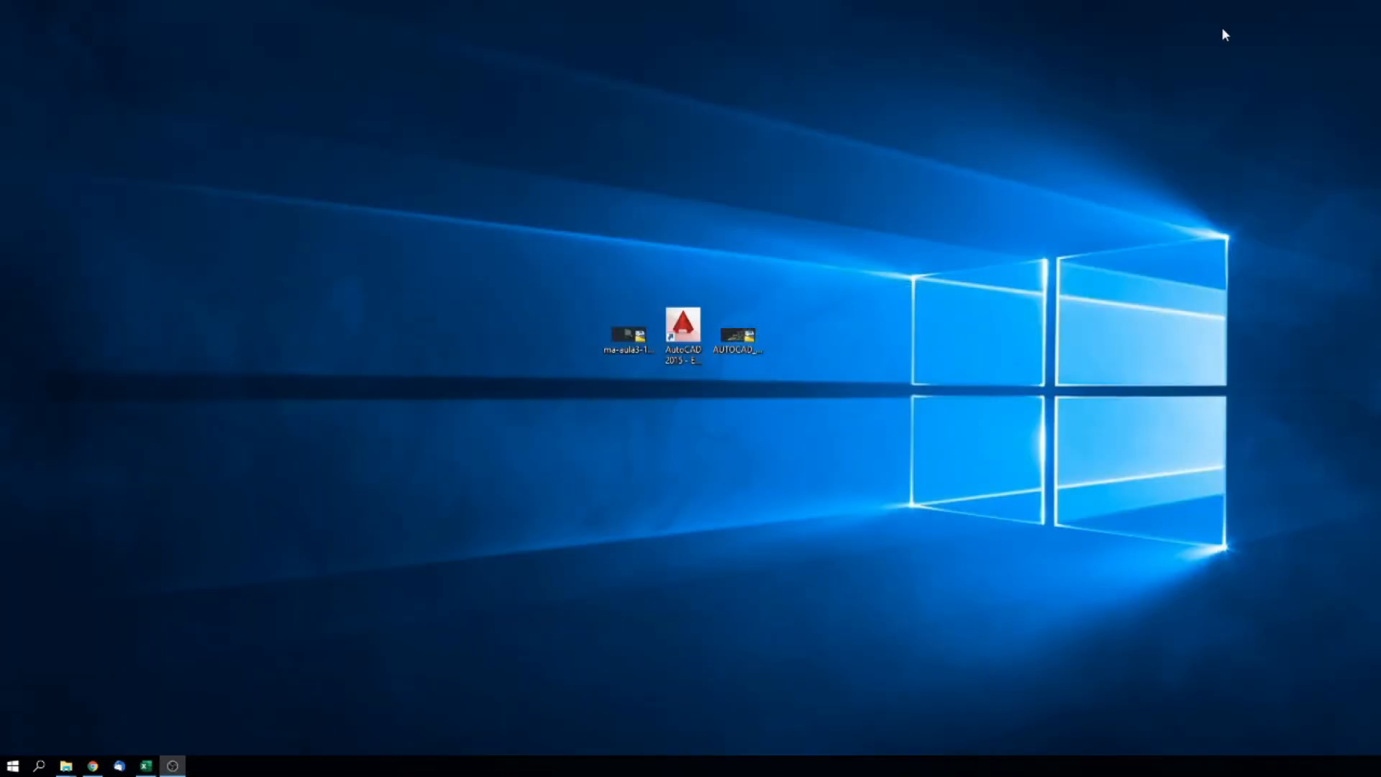
double_click(703, 331)
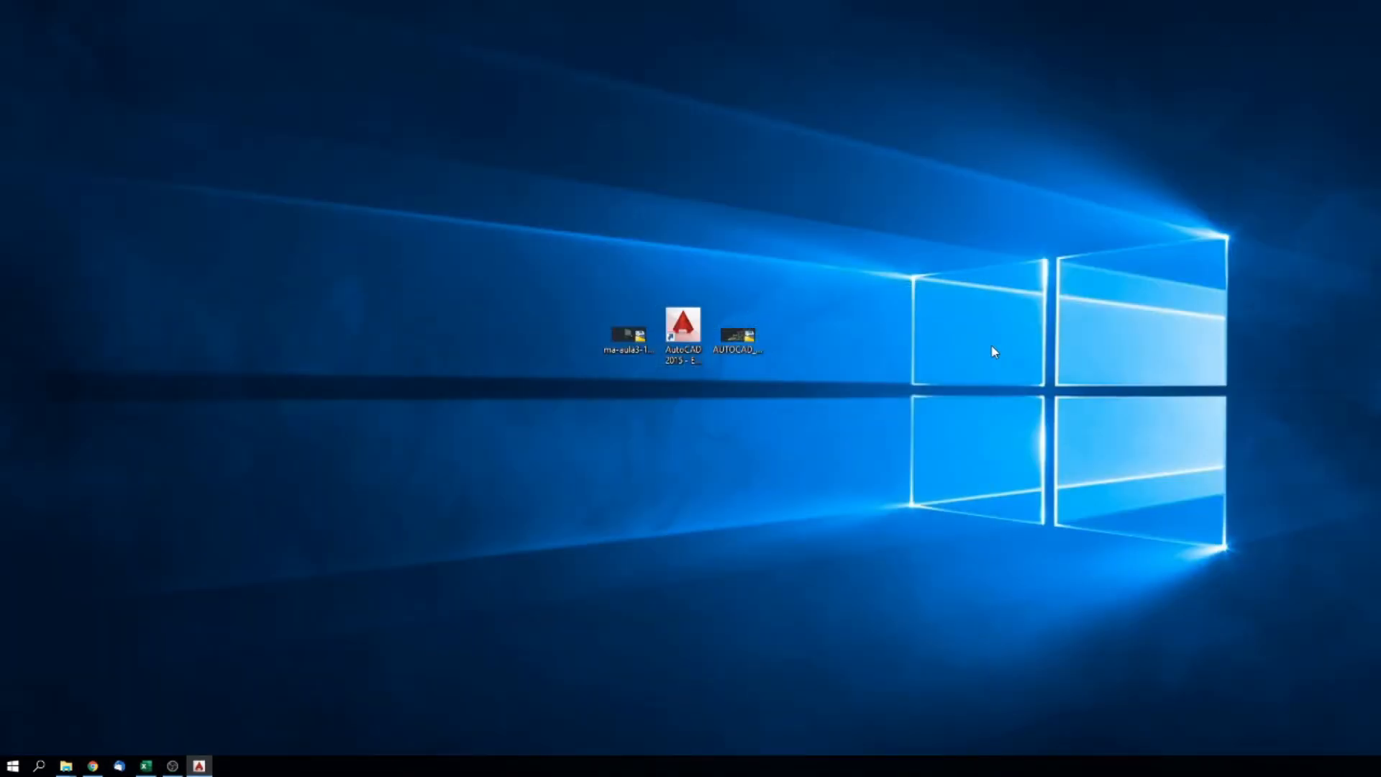
click(615, 347)
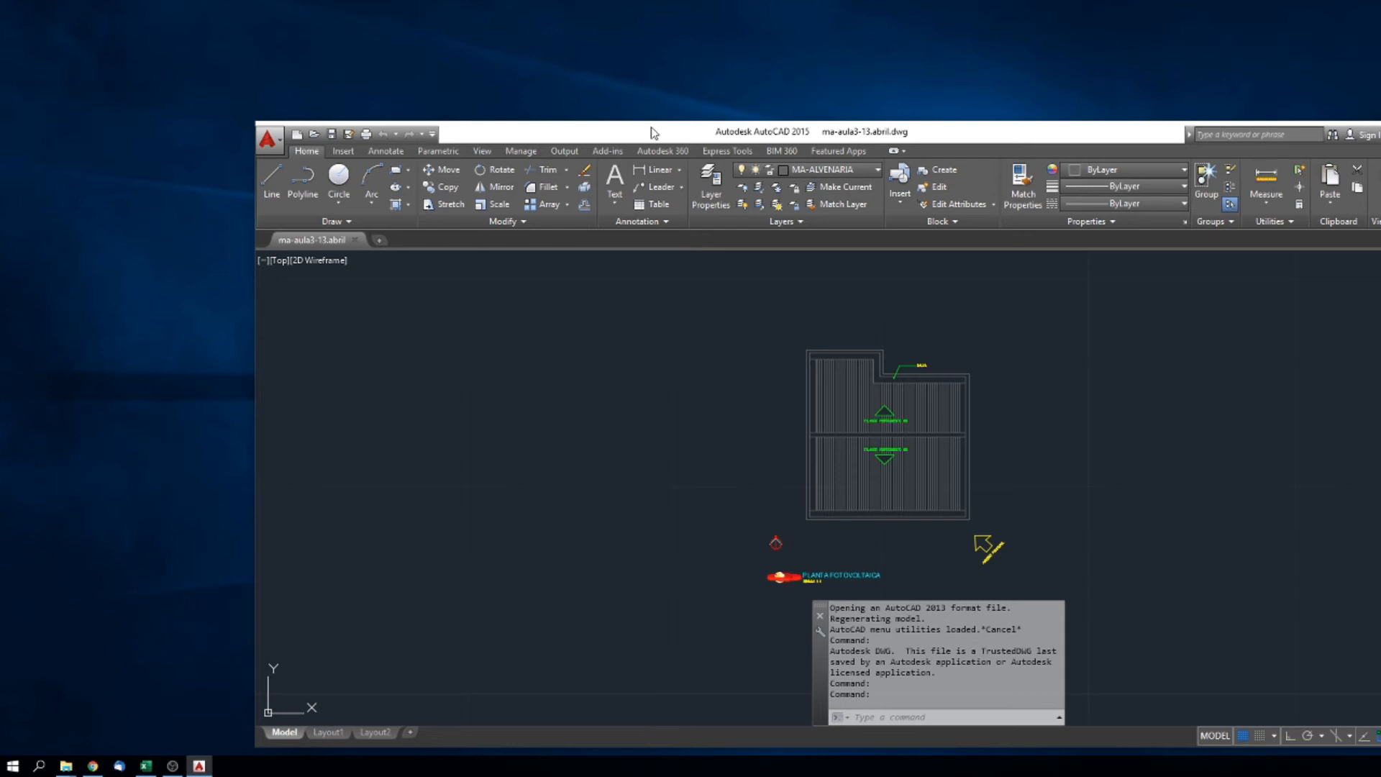
double_click(652, 132)
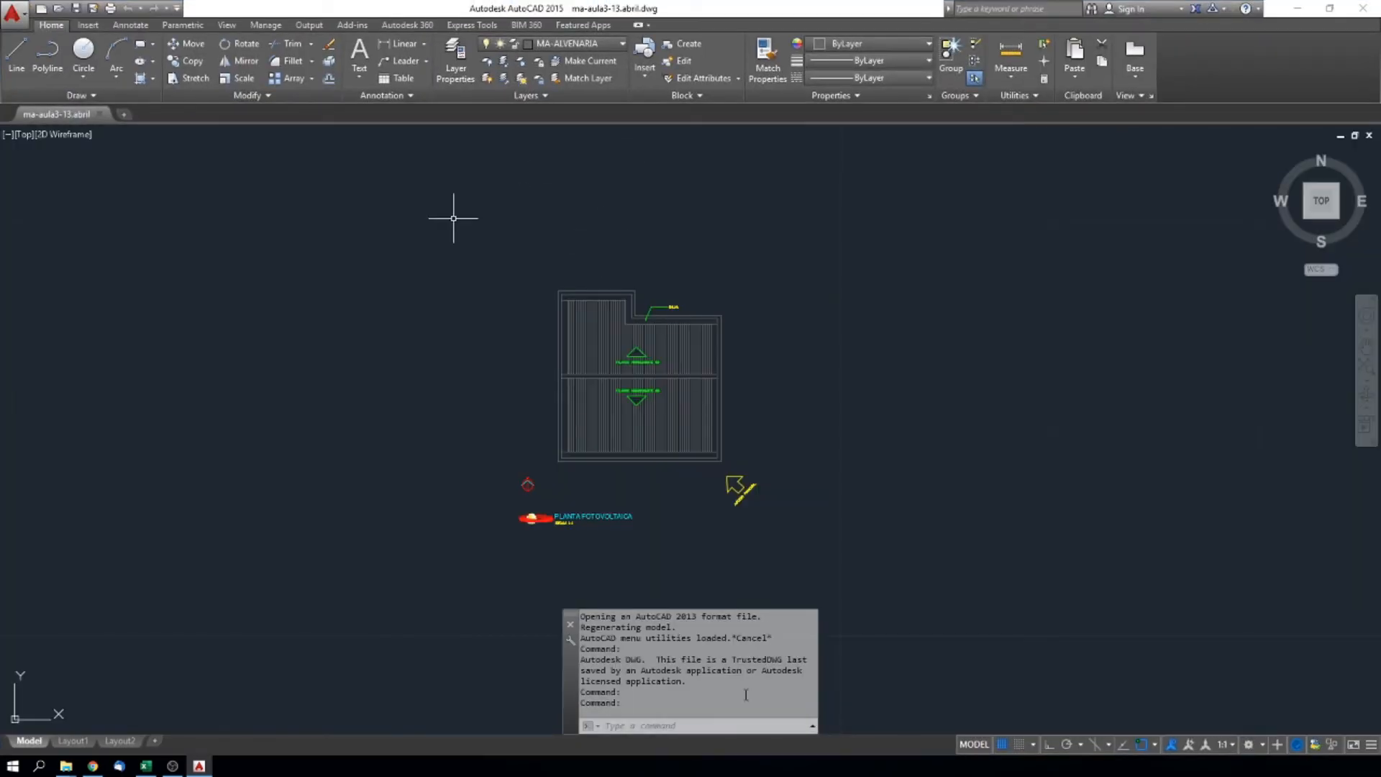
Examine the PLANTA FOTOVOLTAICA roof plan and the free drawing area beside it
middle_drag(903, 432, 594, 373)
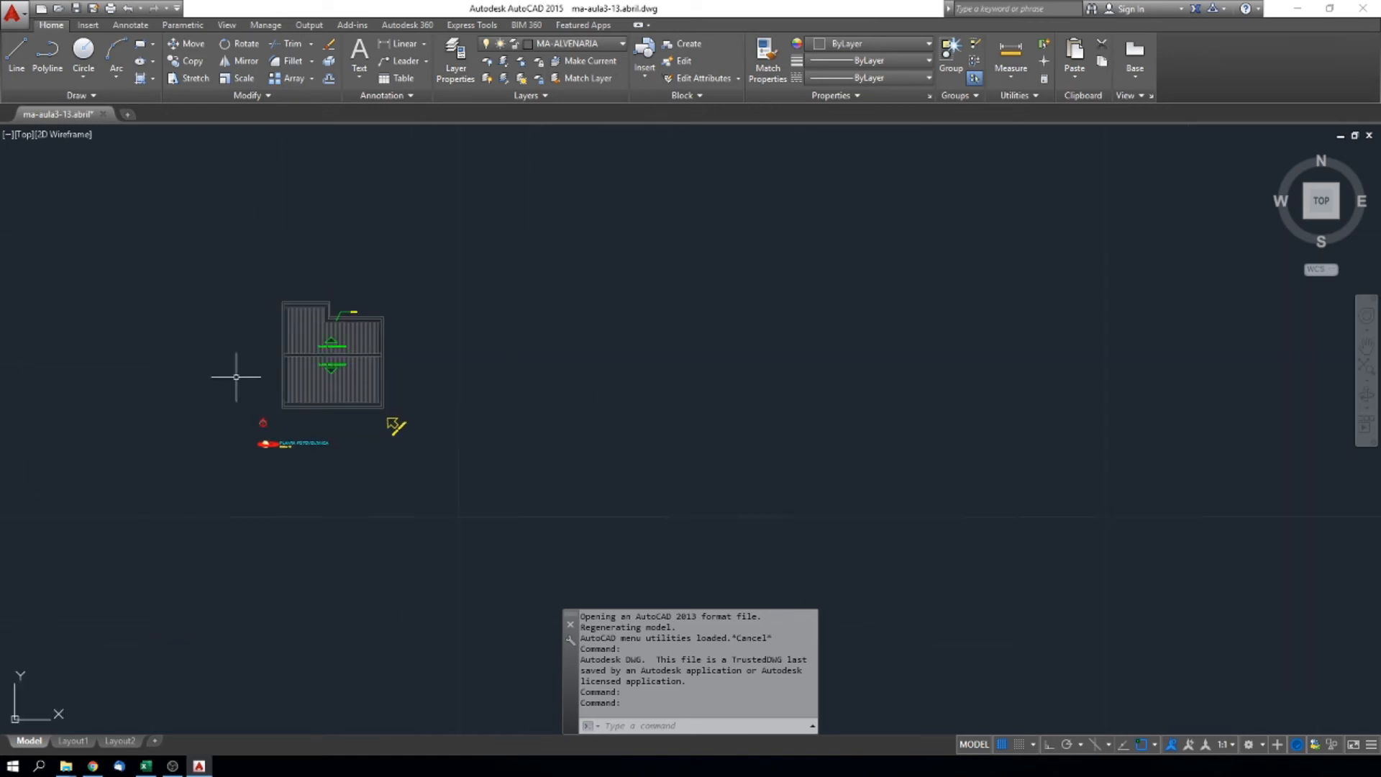
scroll(235, 377, up, 4)
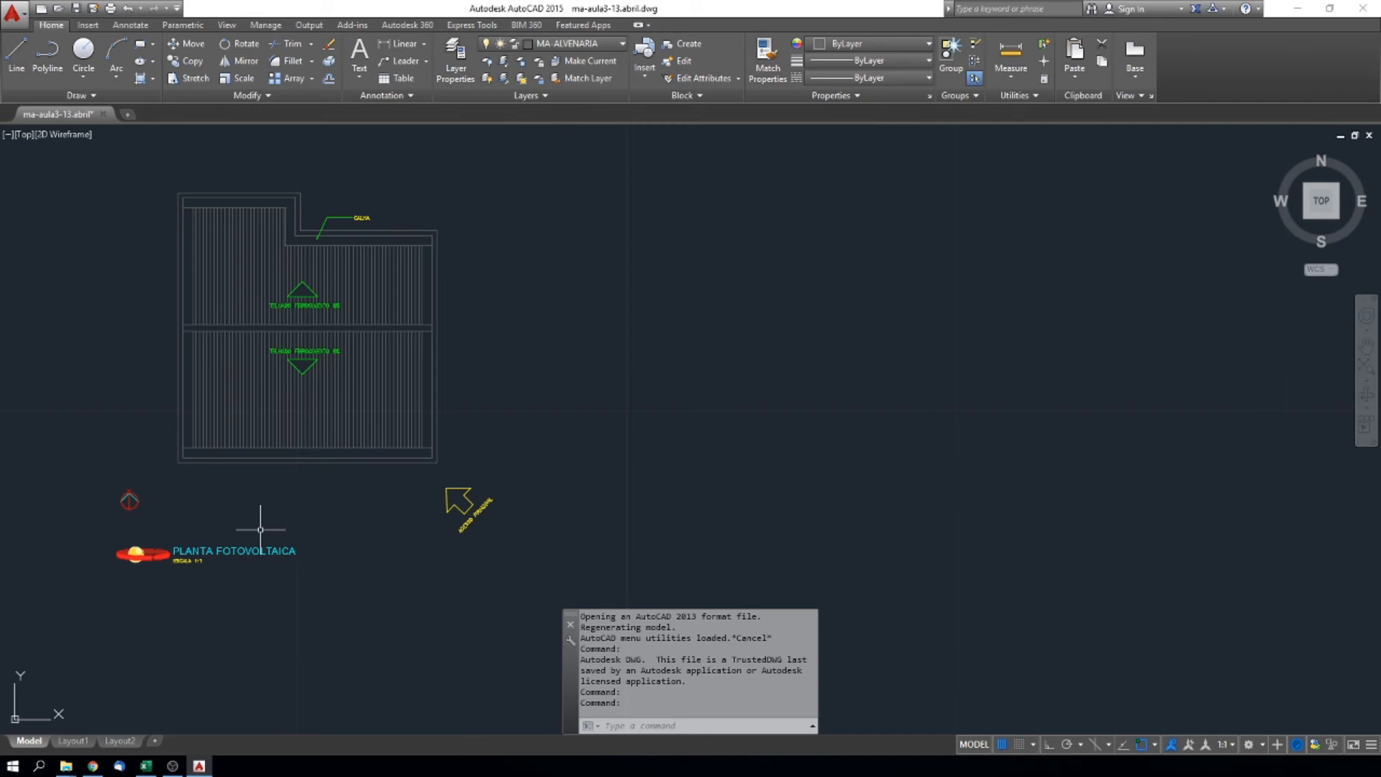
scroll(260, 529, down, 2)
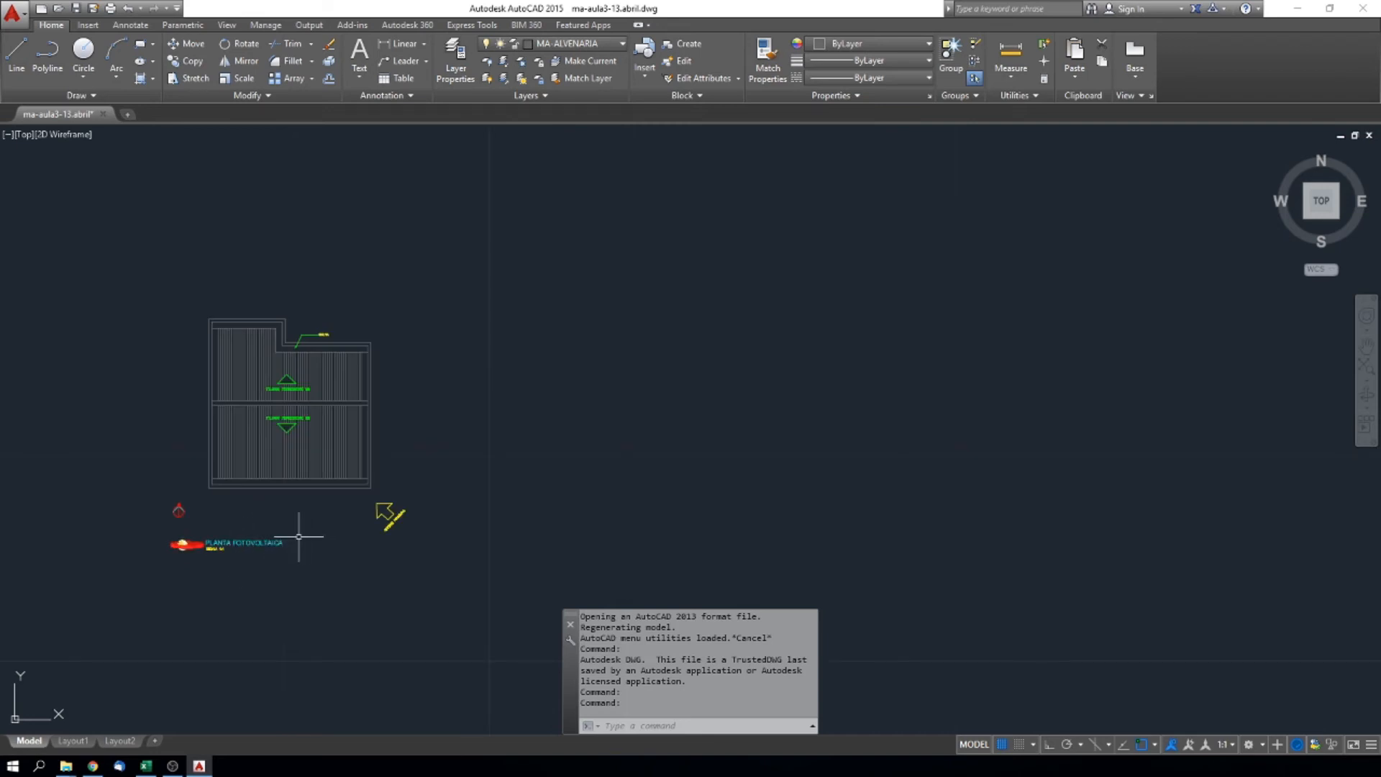
scroll(369, 432, up, 2)
scroll(320, 412, down, 2)
middle_drag(510, 410, 398, 410)
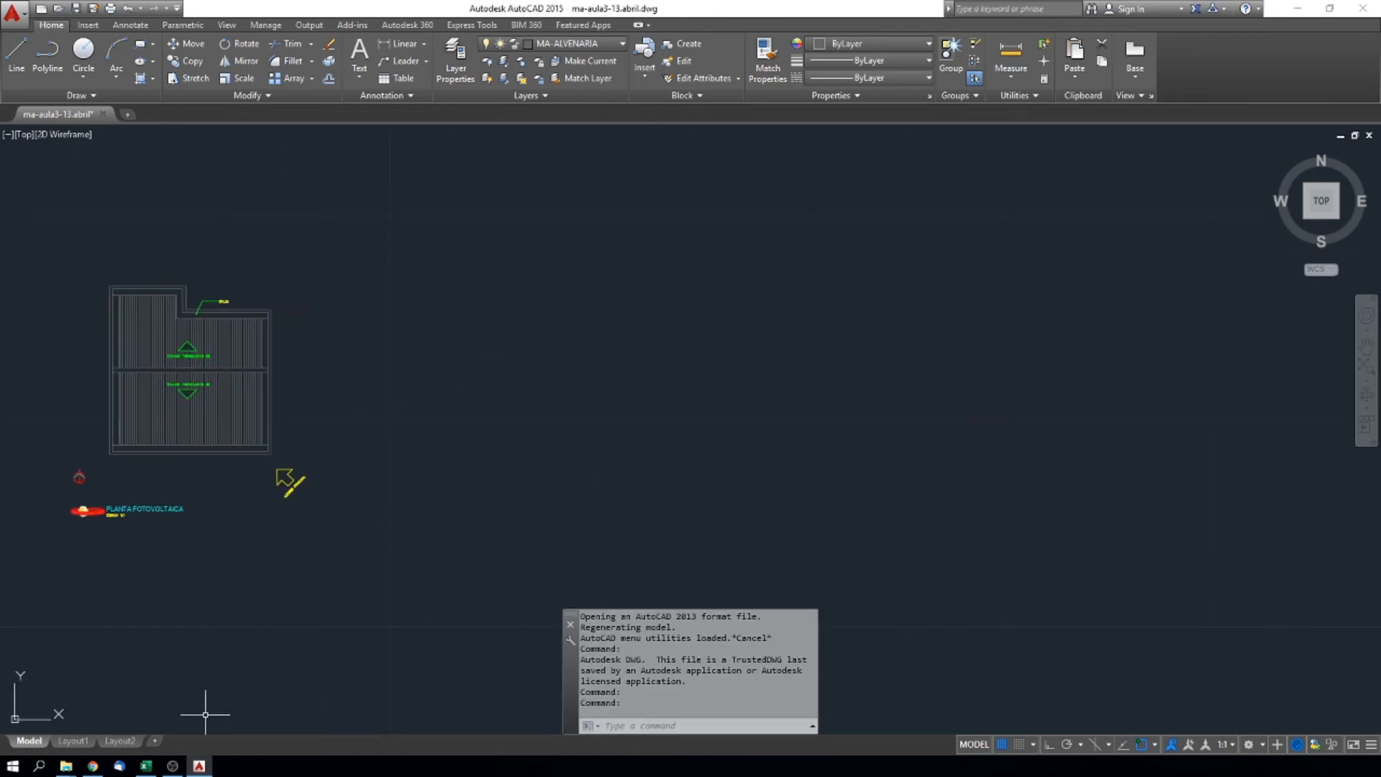
Look up the panel's dimensions in the KuBlack datasheet in the browser and return to the AutoCAD drawing
click(99, 769)
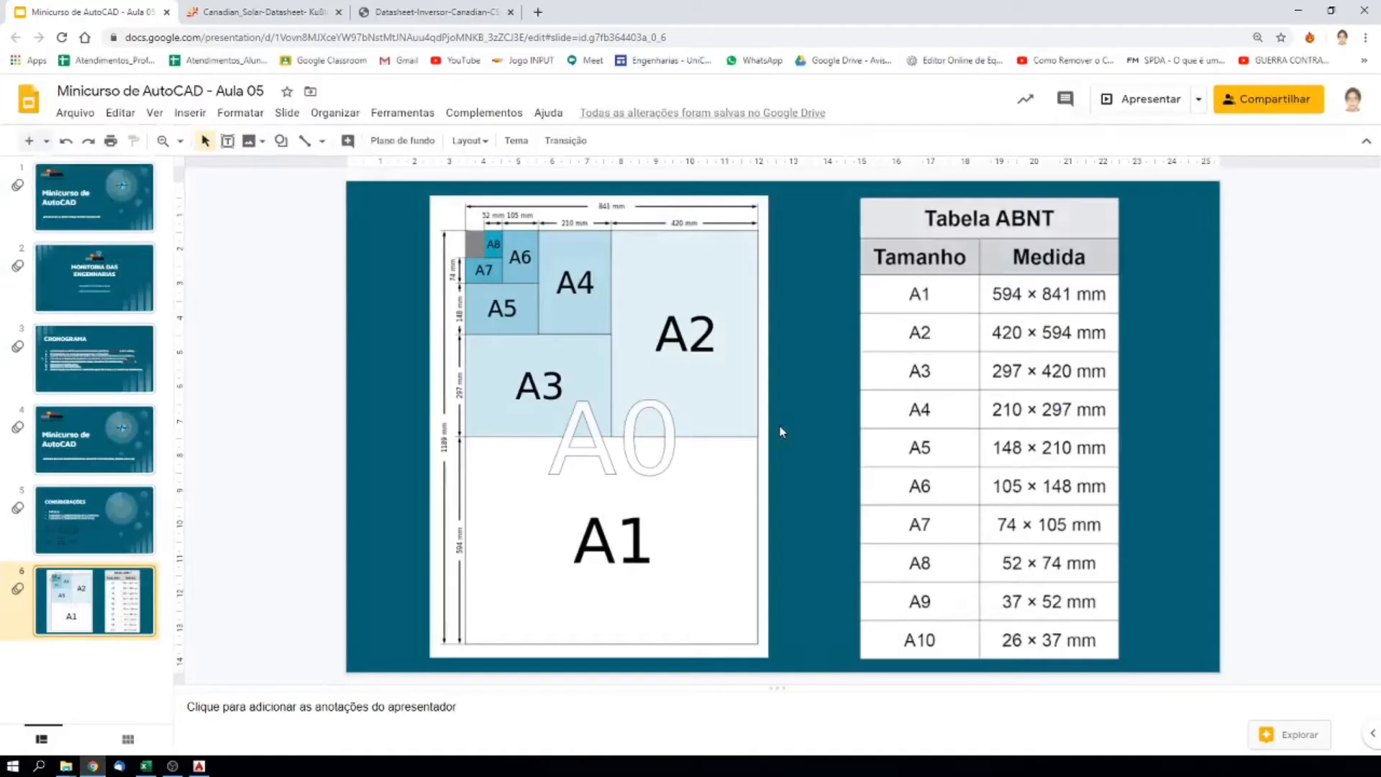
click(435, 12)
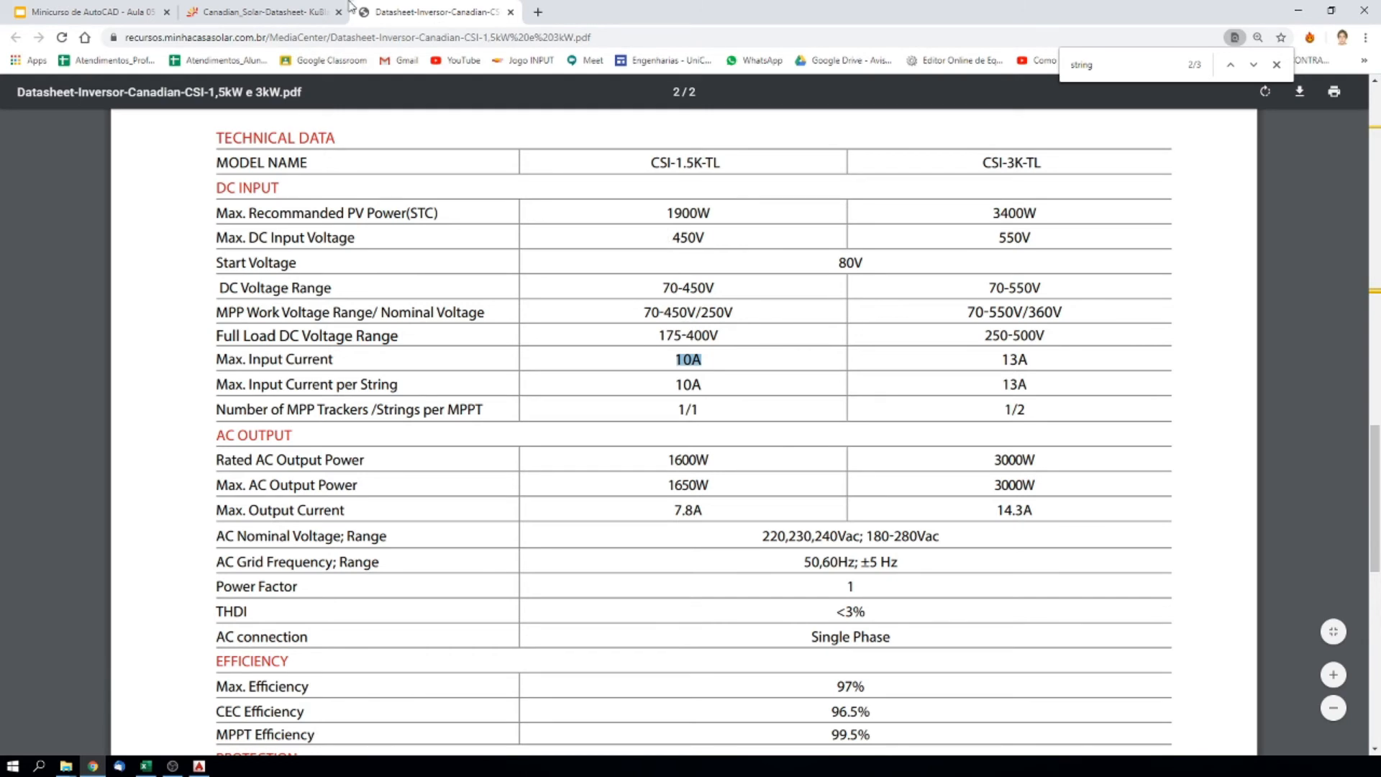
click(348, 6)
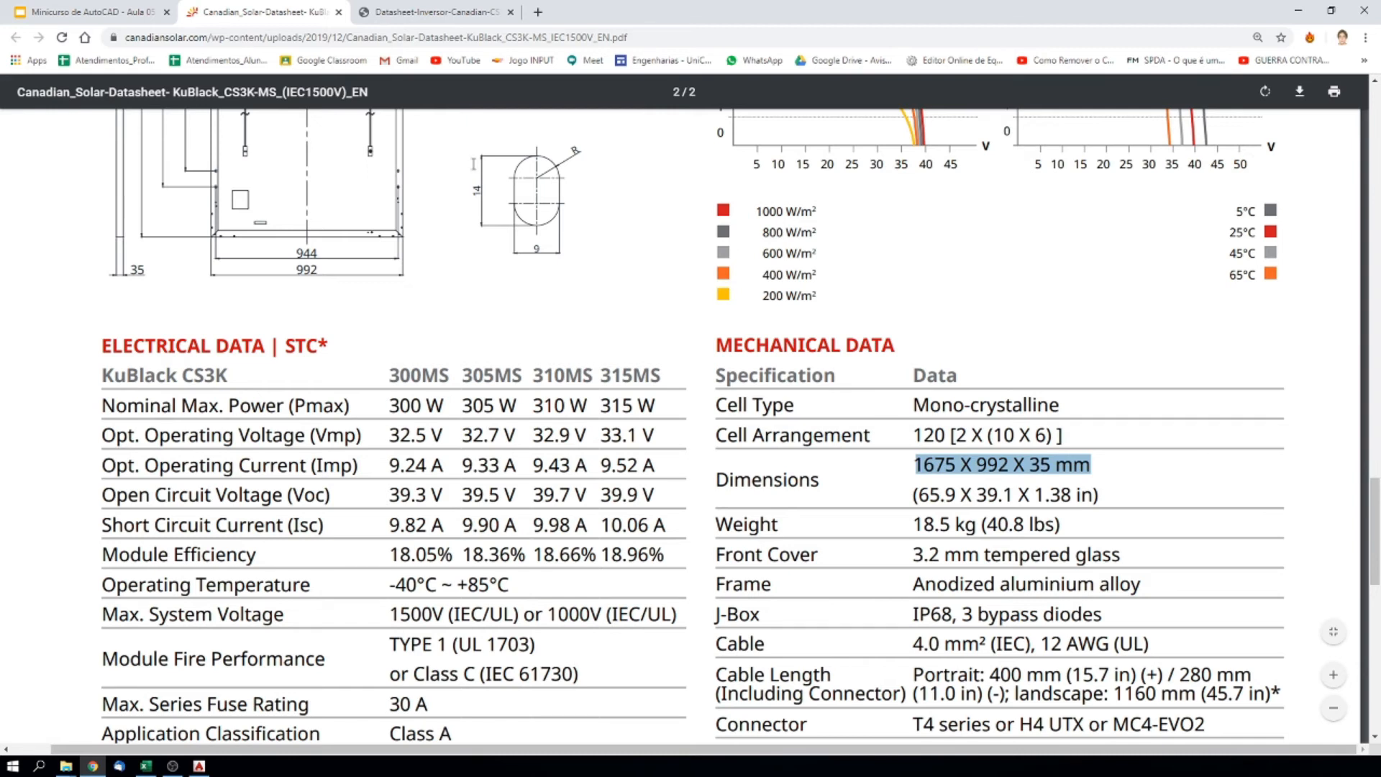
key(alt+Tab)
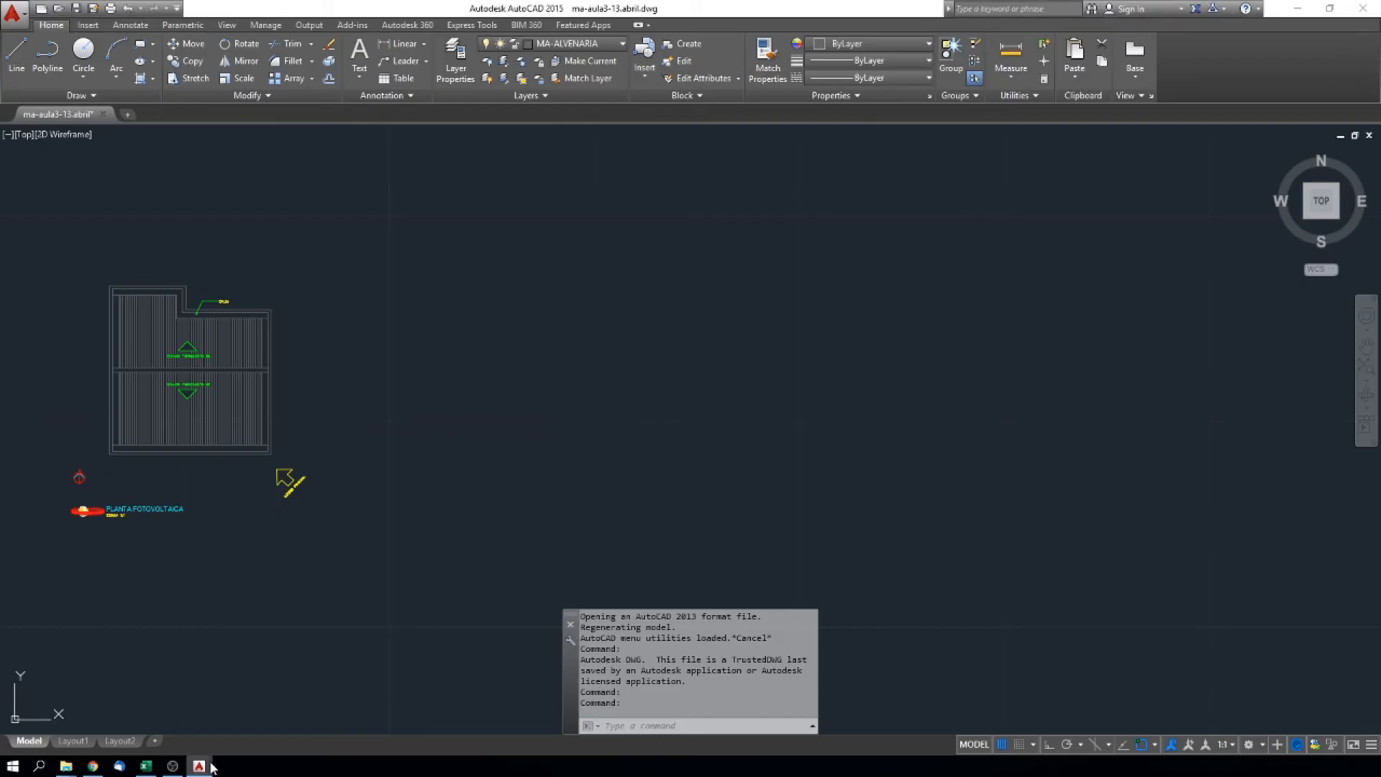
text(rec)
key(Return)
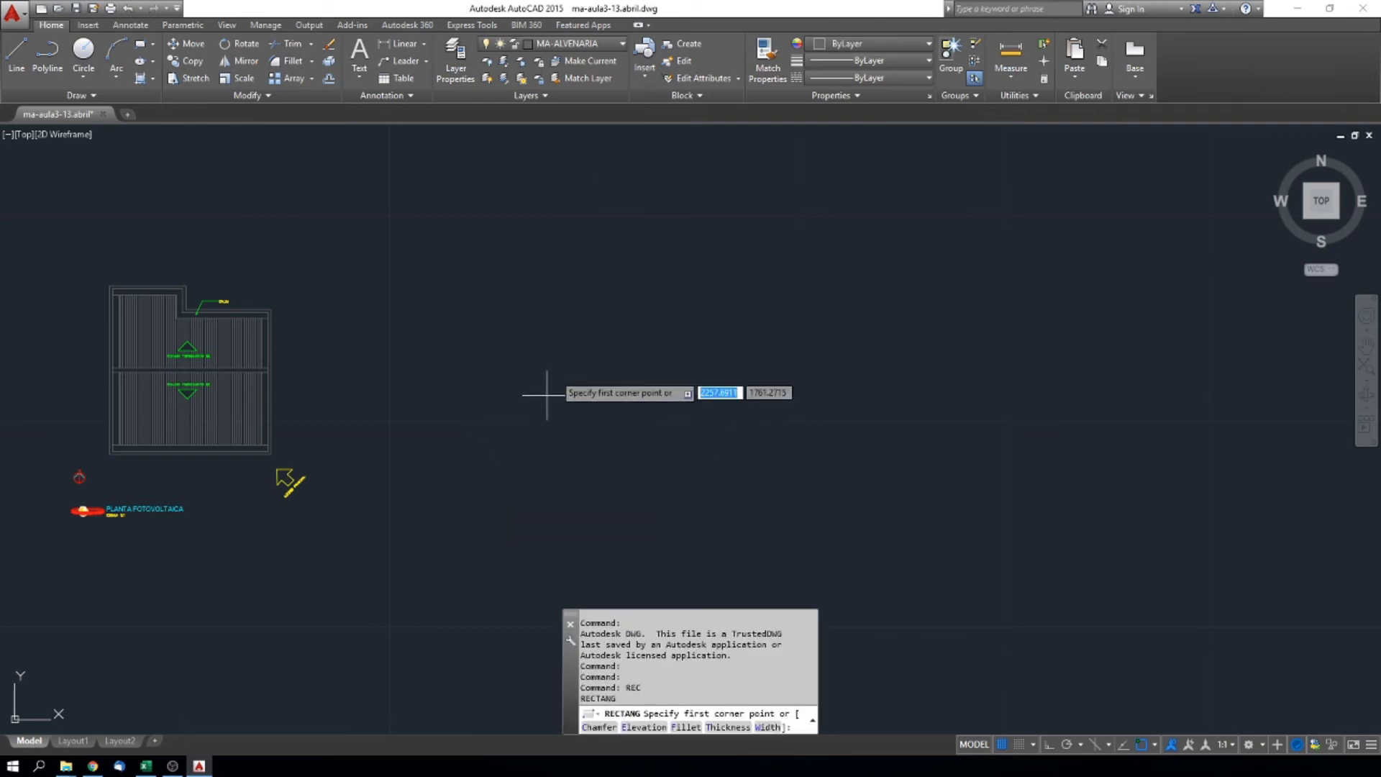
click(554, 326)
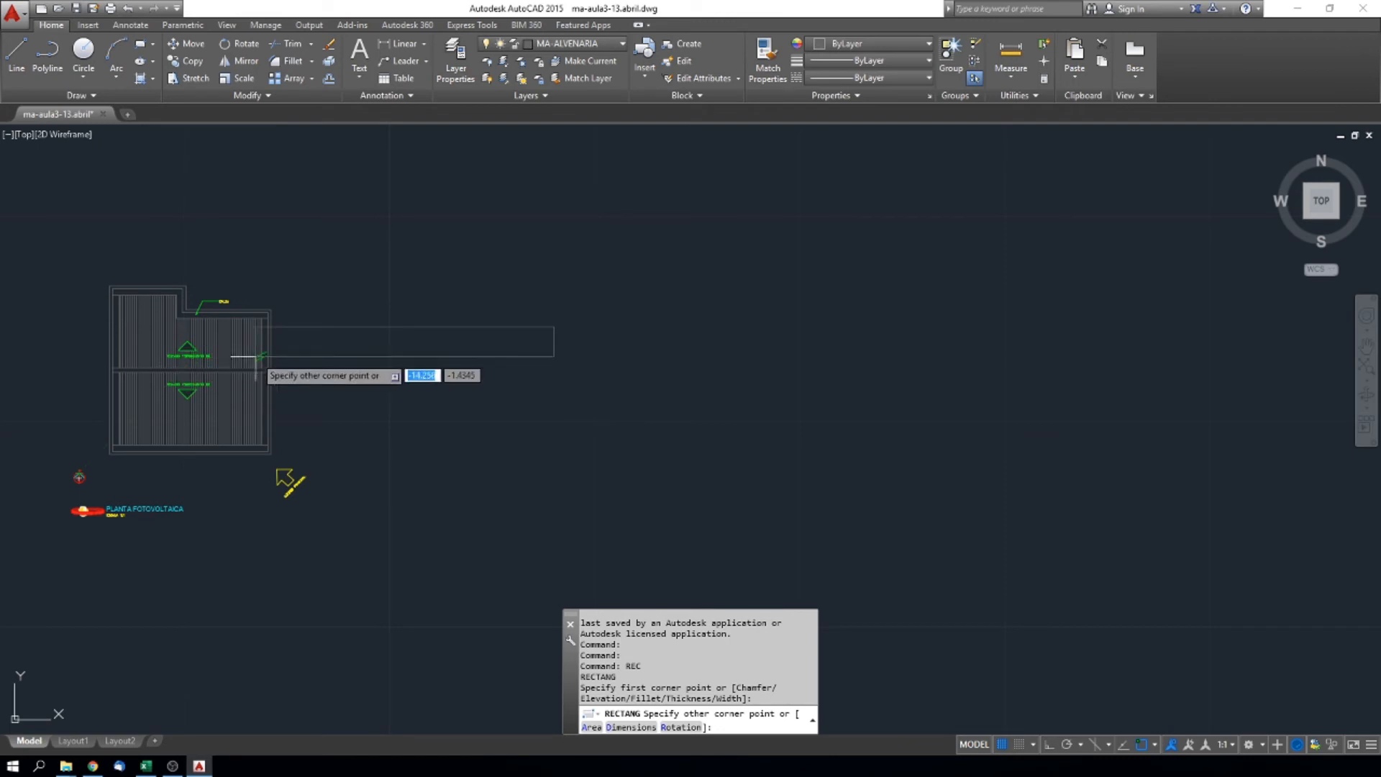
key(Escape)
key(Escape)
Add a vertical linear dimension to the depth of the upper roof slope at its right edge
text(DIMLIN)
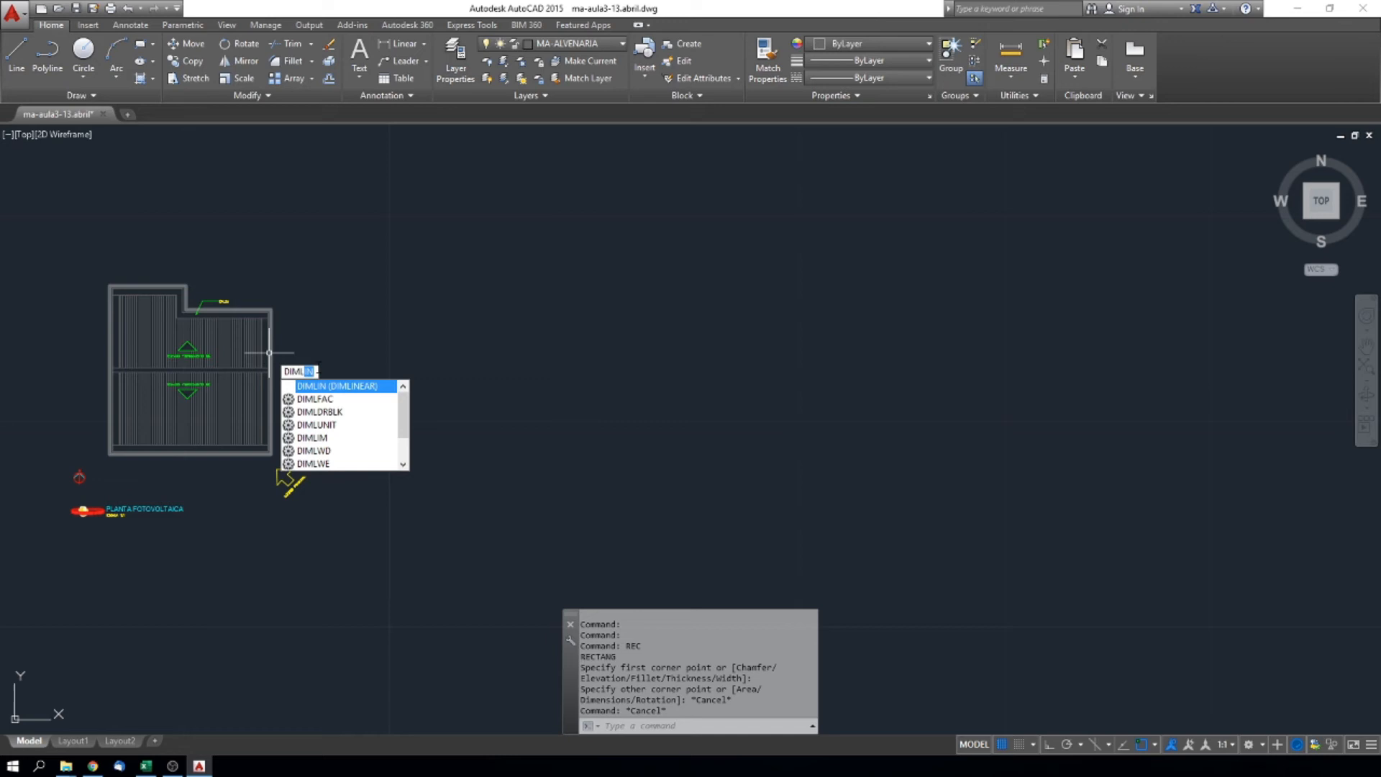
key(Return)
scroll(256, 324, up, 4)
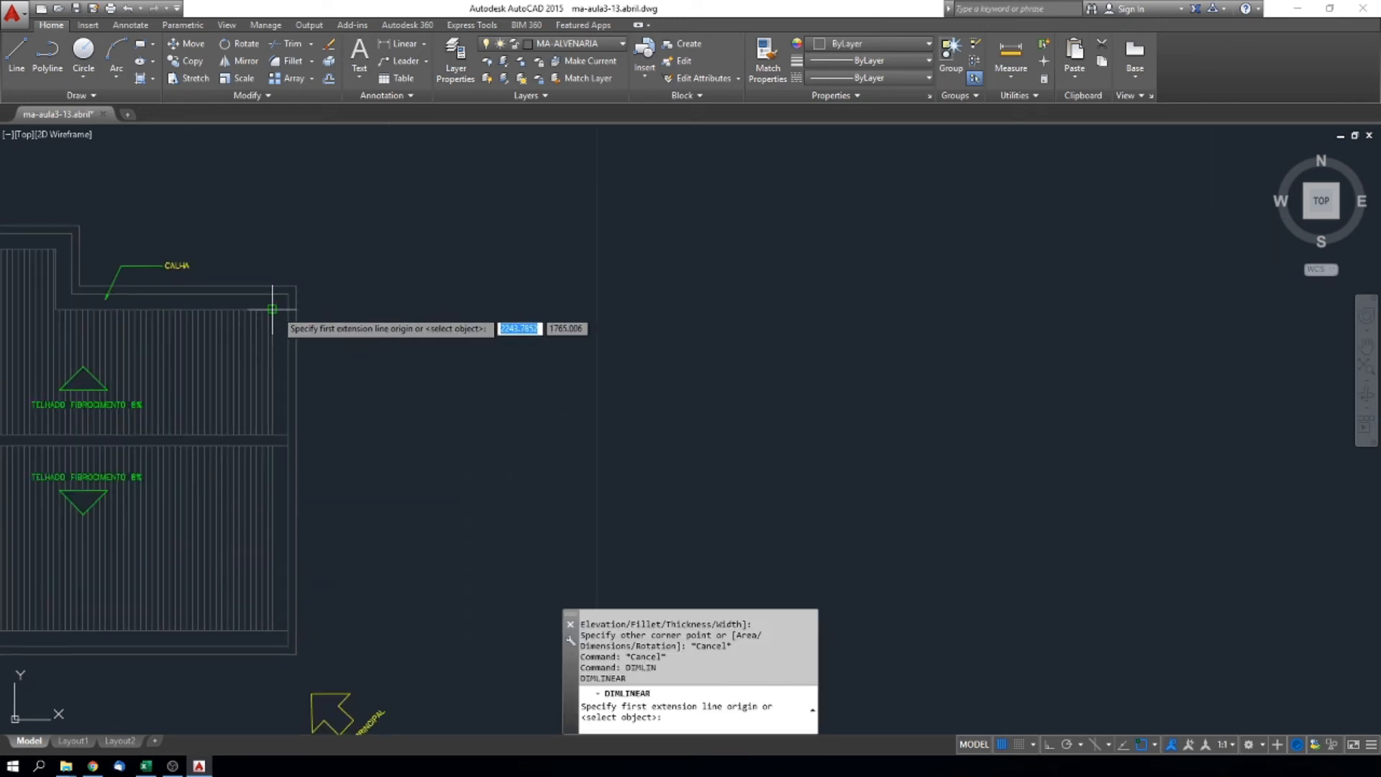
click(274, 311)
click(273, 435)
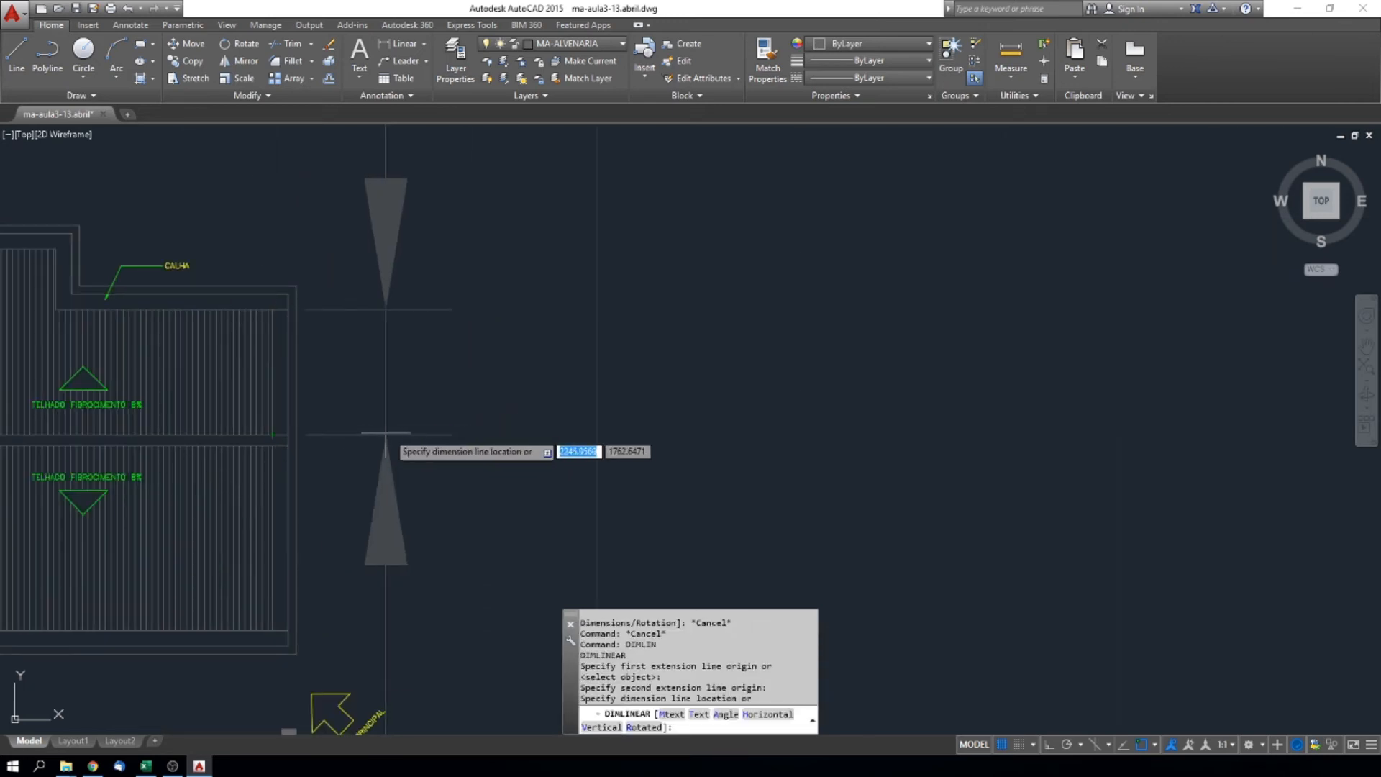
click(565, 441)
scroll(590, 461, down, 5)
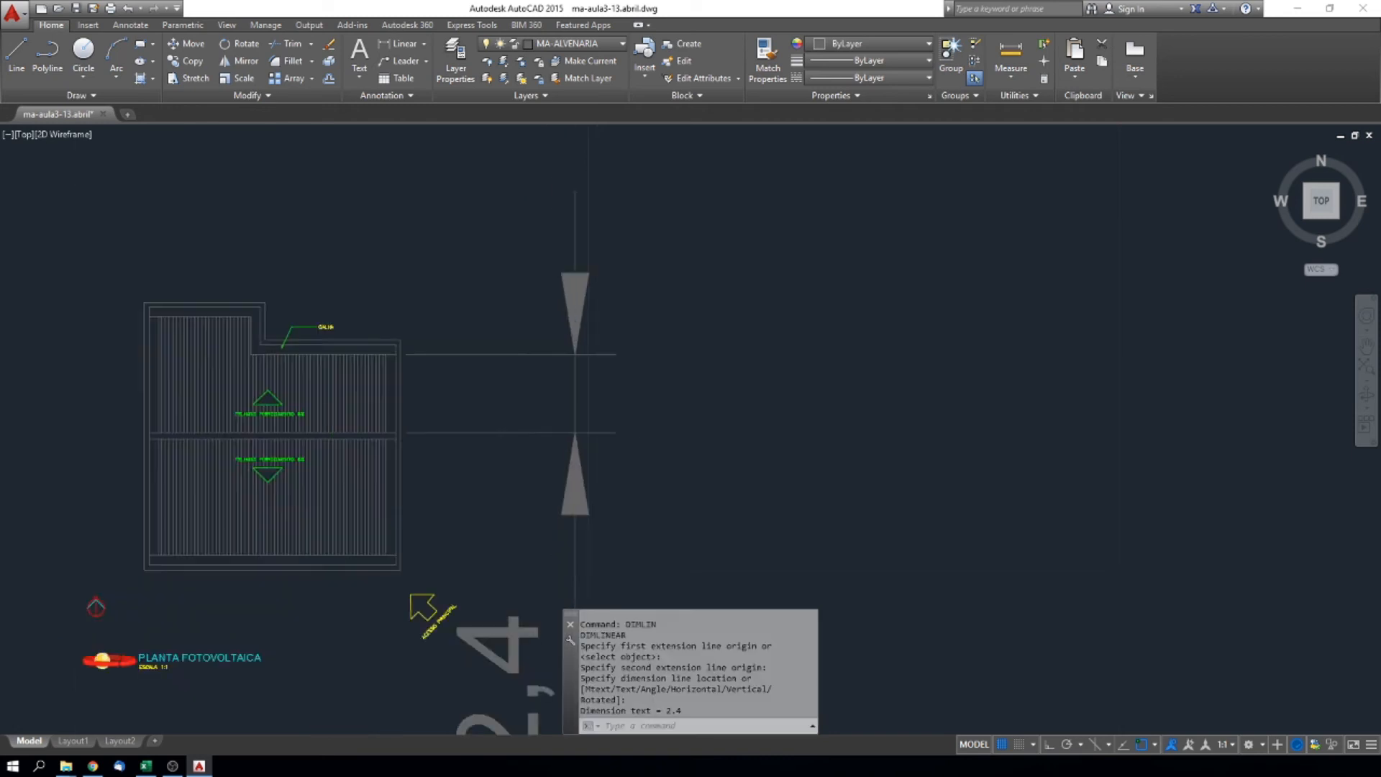
Delete the oversized linear dimension beside the roof plan
middle_drag(597, 473, 595, 373)
scroll(544, 496, up, 4)
click(508, 435)
click(504, 424)
scroll(560, 395, down, 4)
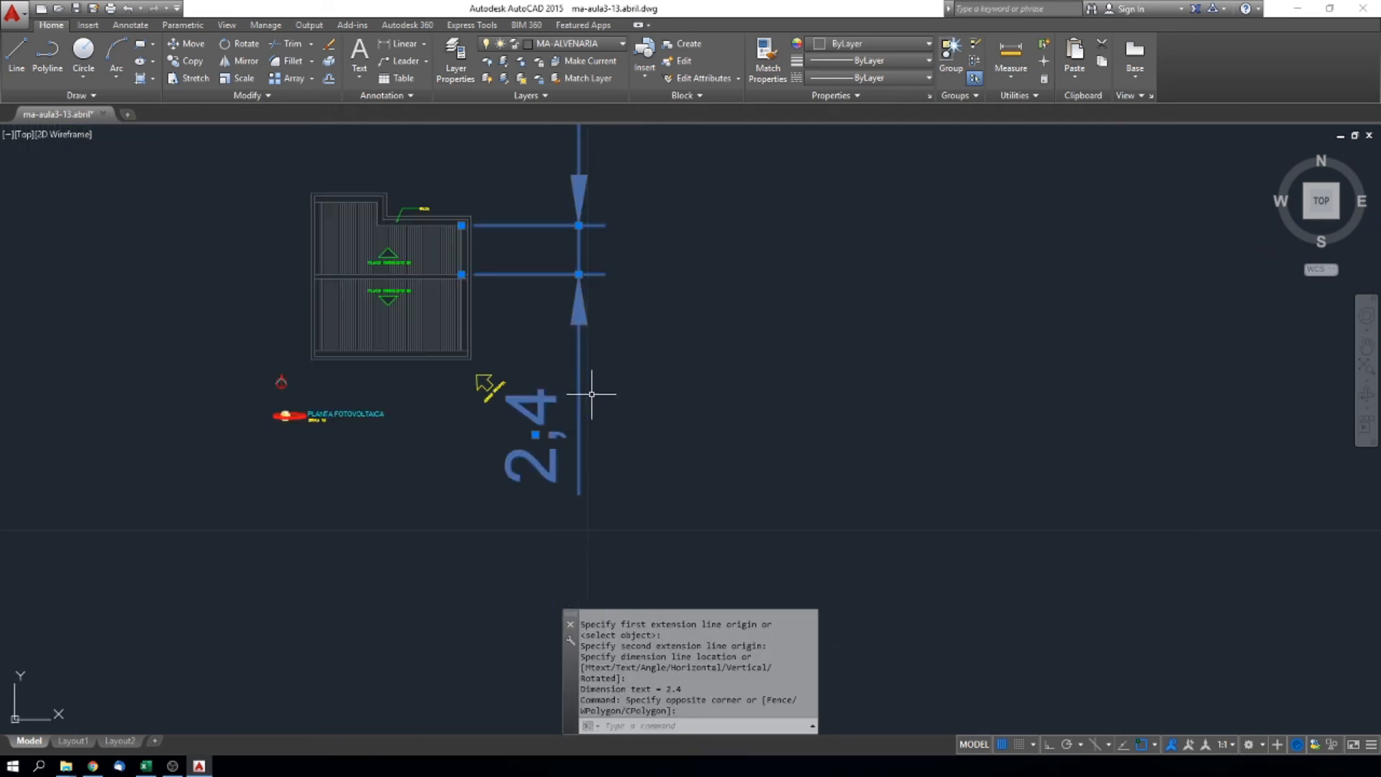
middle_drag(592, 394, 598, 437)
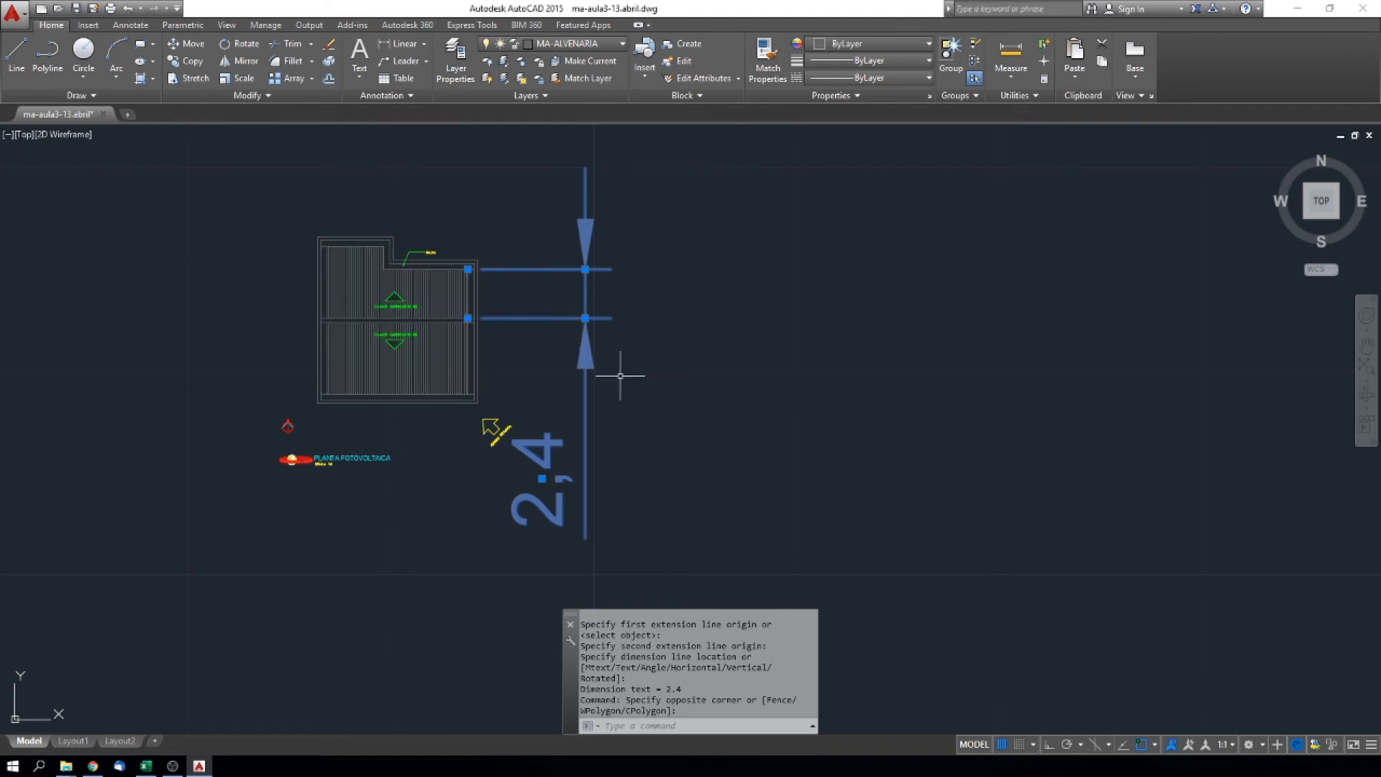
key(Delete)
key(Escape)
key(Escape)
Draw a rectangle in the empty area to the right of the roof plan, entering .992 for the opposite corner
text(rec)
key(Return)
click(715, 385)
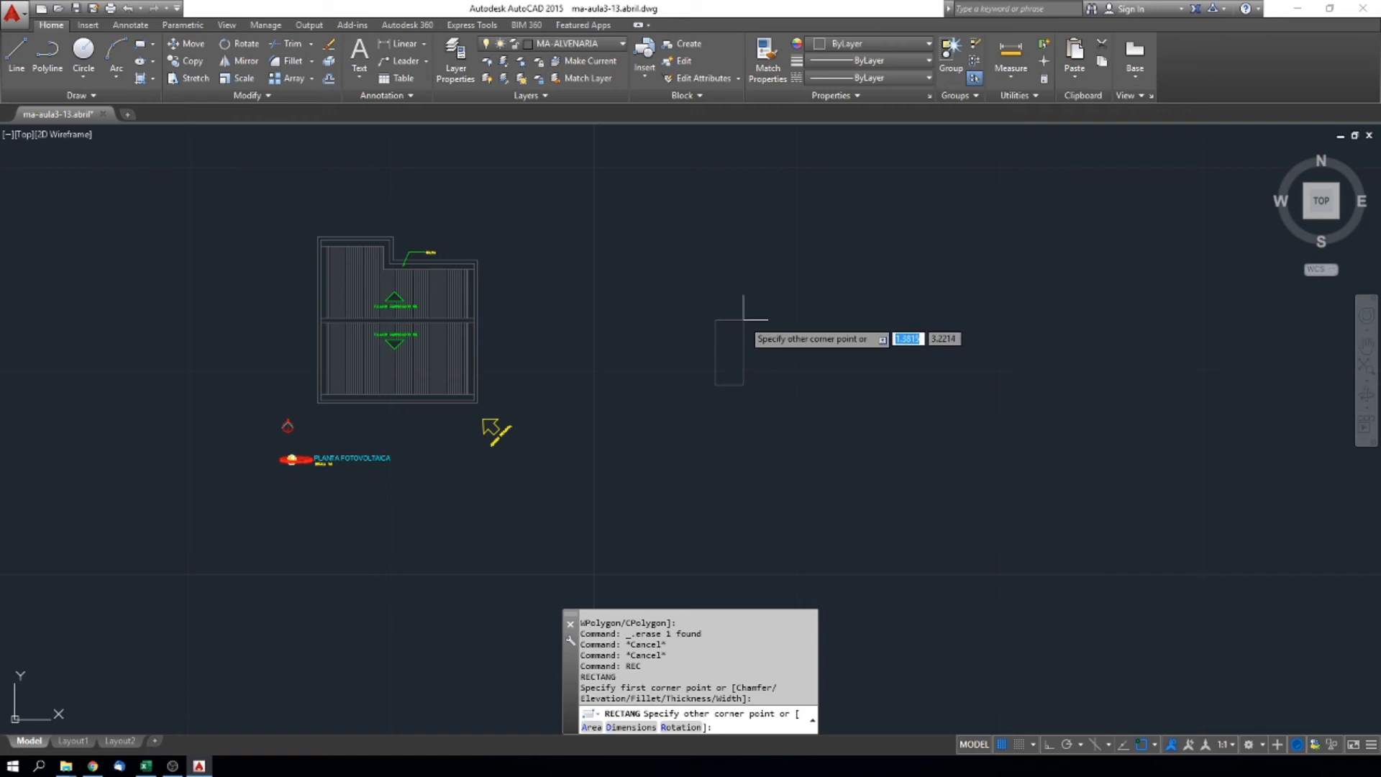
text(.992)
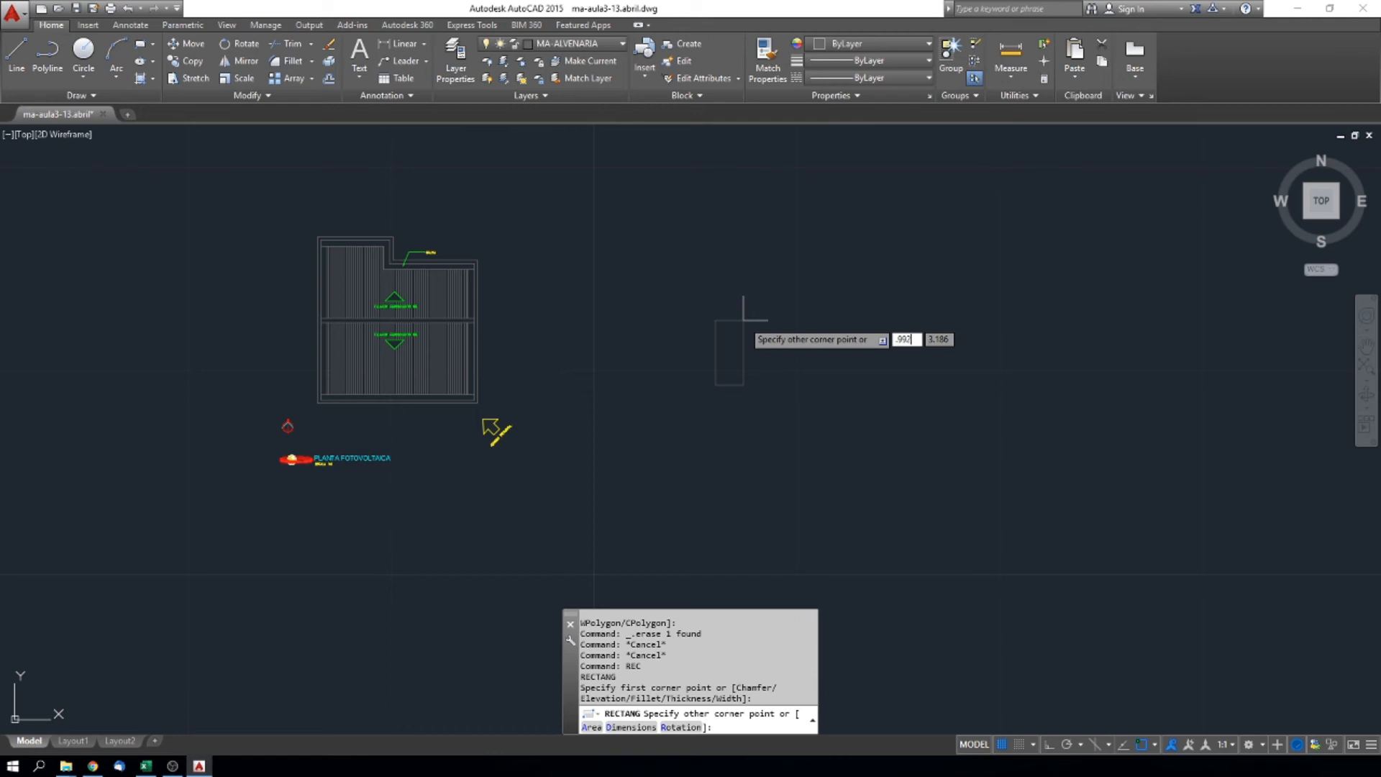
key(Return)
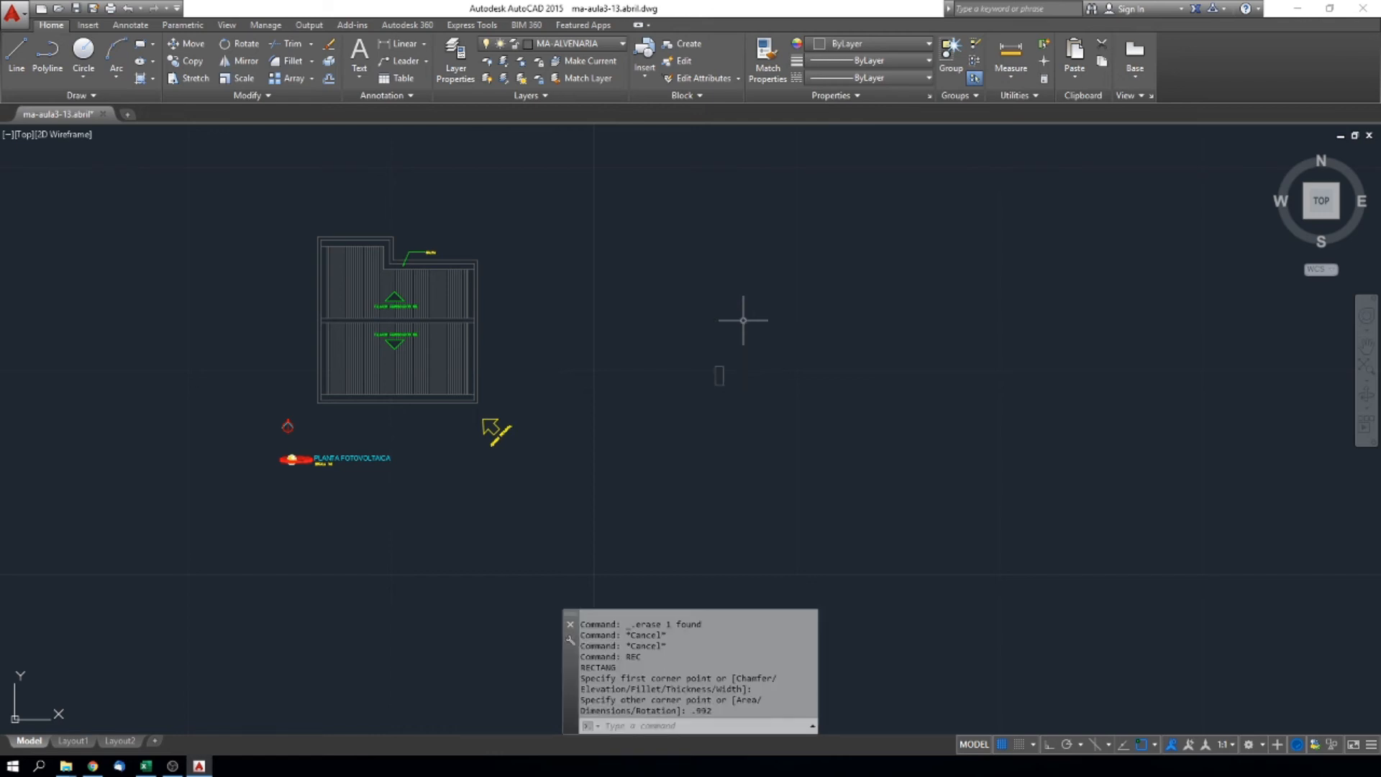
Delete the small rectangle drawn to the right of the roof plan
scroll(743, 321, up, 2)
click(716, 369)
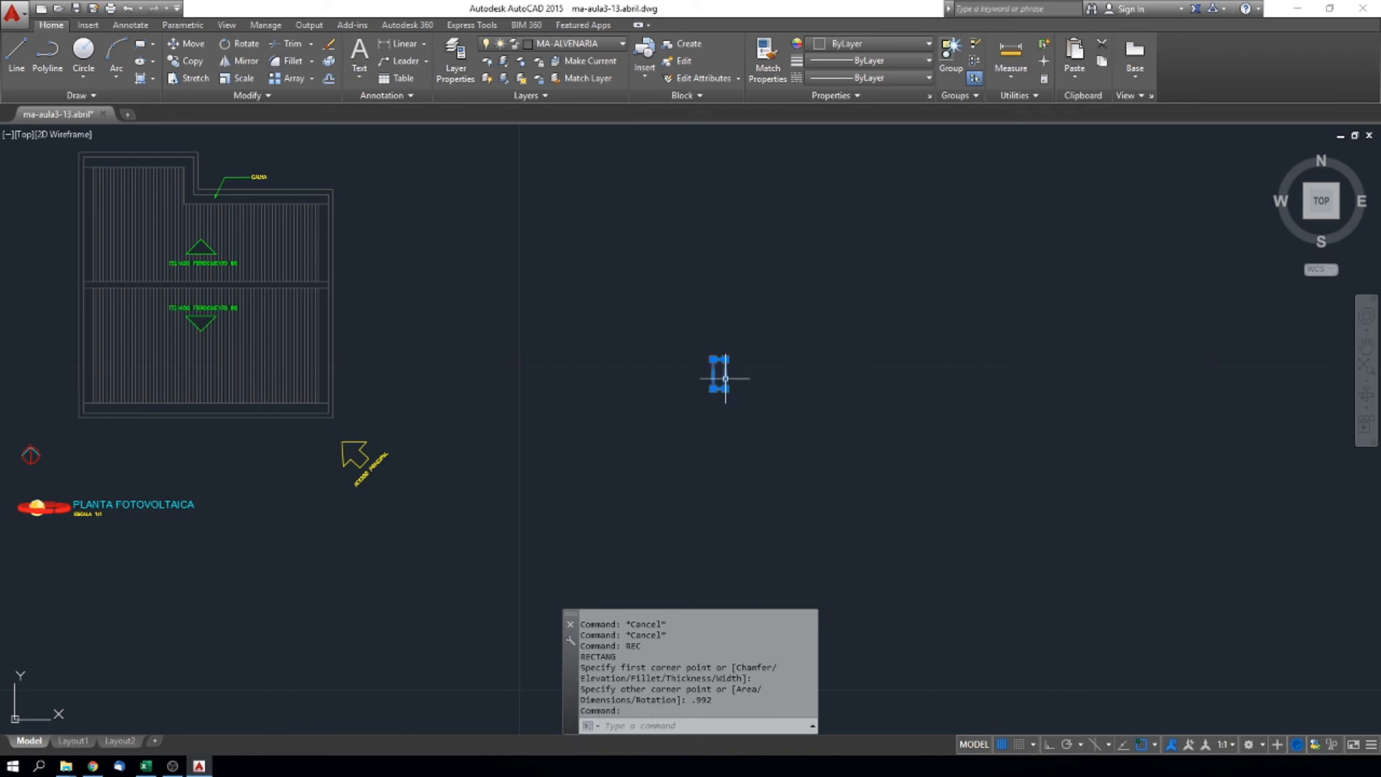
scroll(716, 370, up, 5)
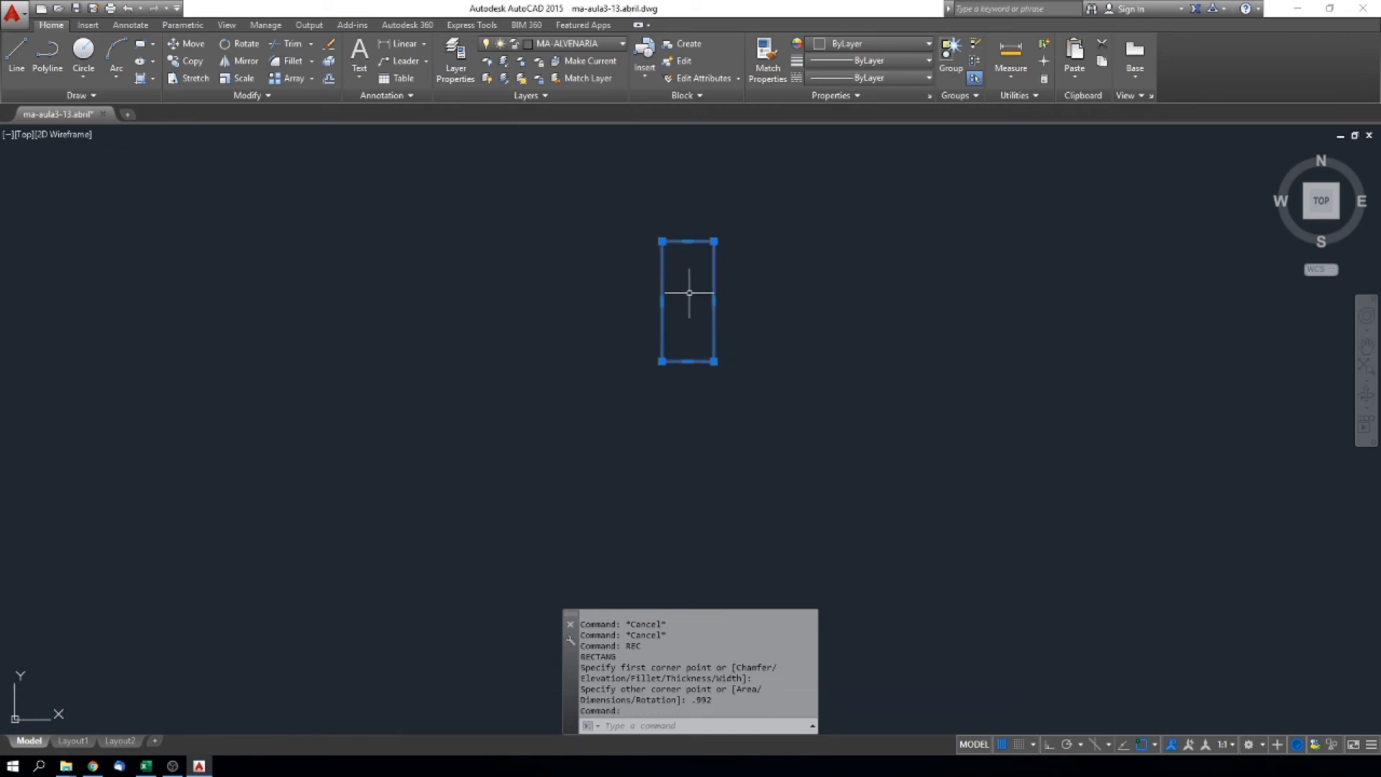
click(687, 242)
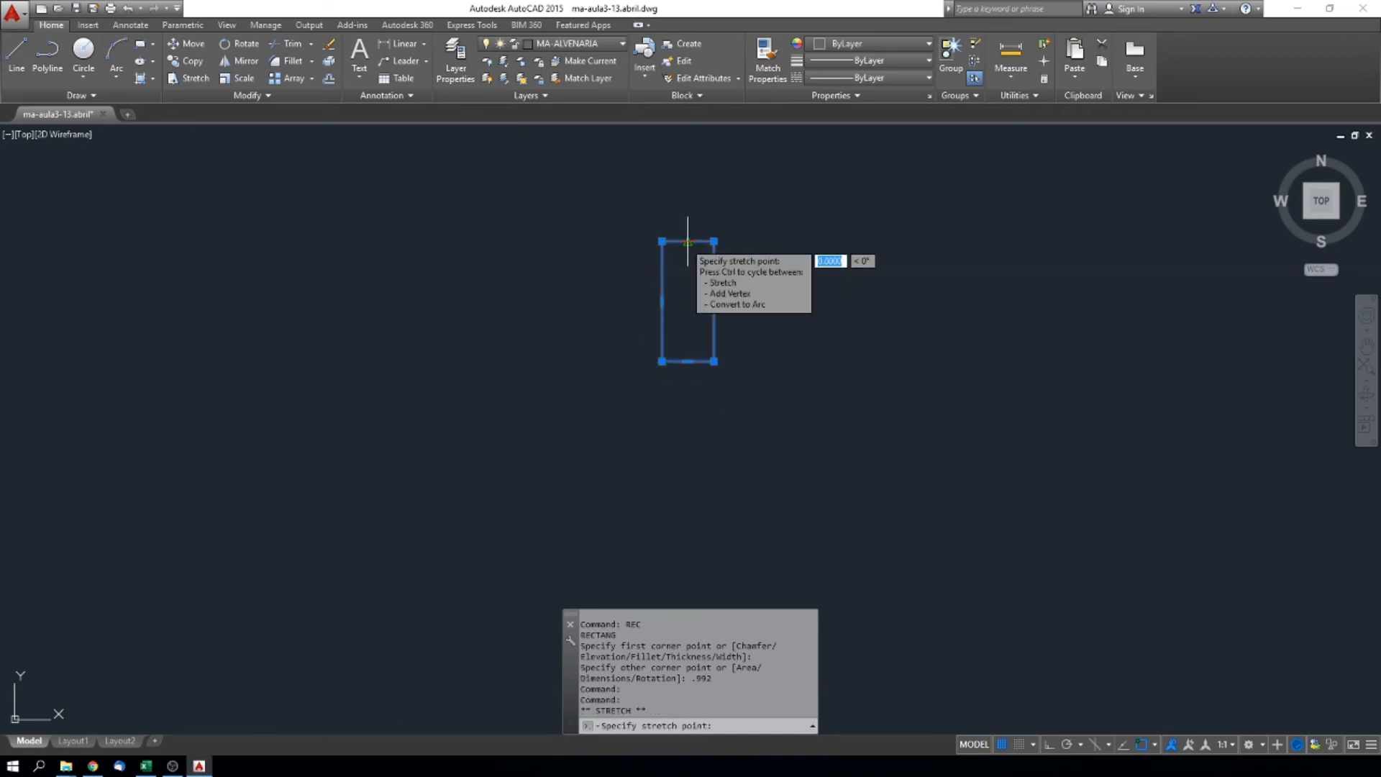
key(Escape)
scroll(703, 341, down, 3)
key(Escape)
click(697, 357)
key(Delete)
scroll(697, 357, down, 2)
key(Escape)
key(Escape)
Start a polyline in the empty area right of the roof plan and draw a 0.992 horizontal segment with ortho on
text(pl)
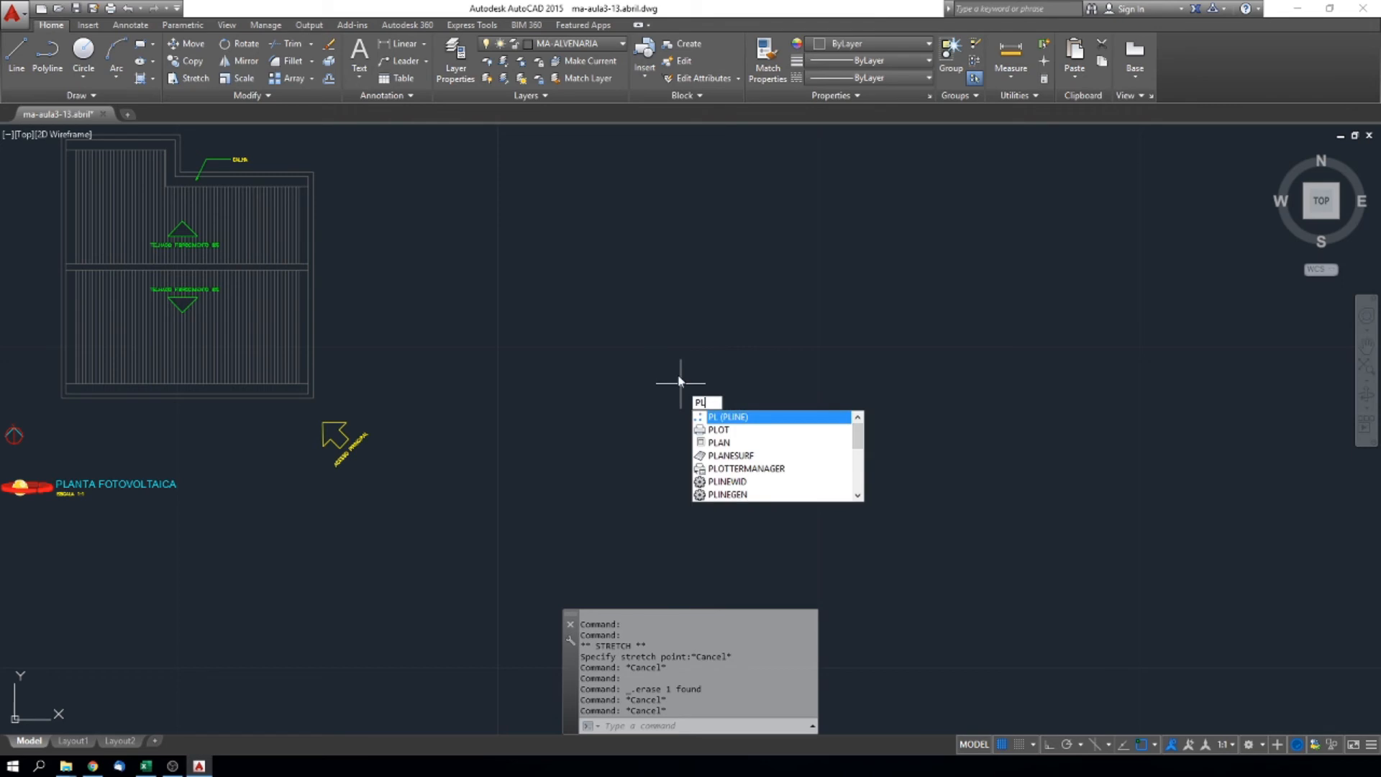
key(Return)
click(637, 329)
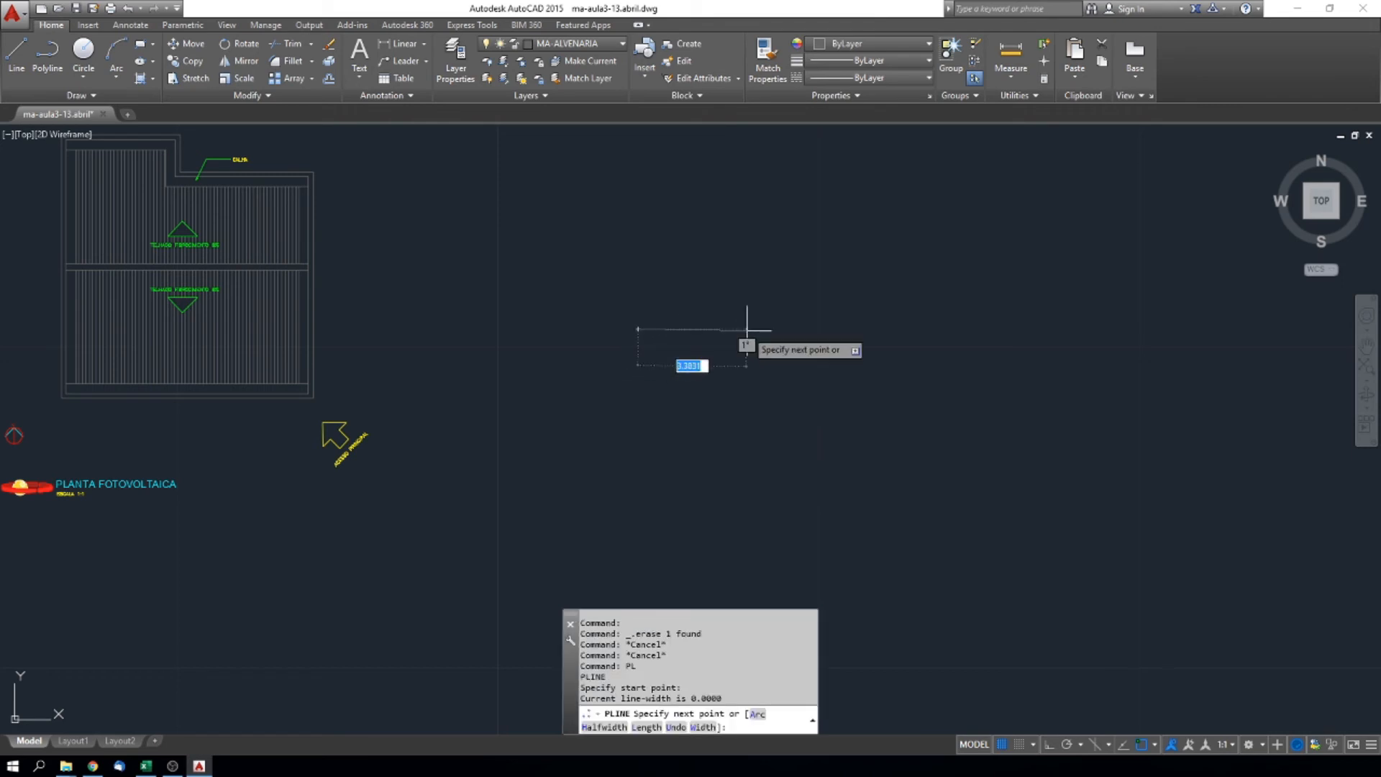
key(F8)
text(.992)
key(Return)
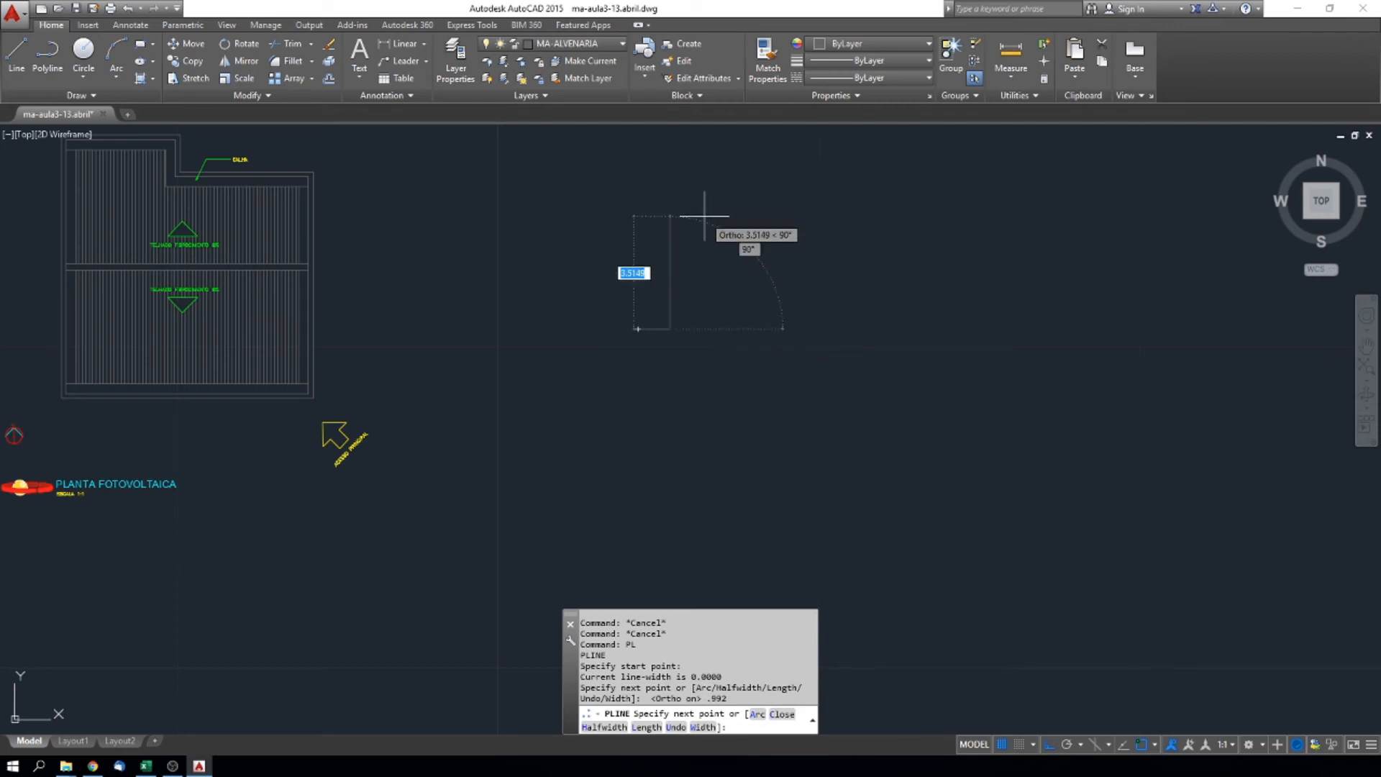
Check the panel length in the browser datasheet, then add a 1.68 vertical segment to the polyline in AutoCAD
key(alt+Tab)
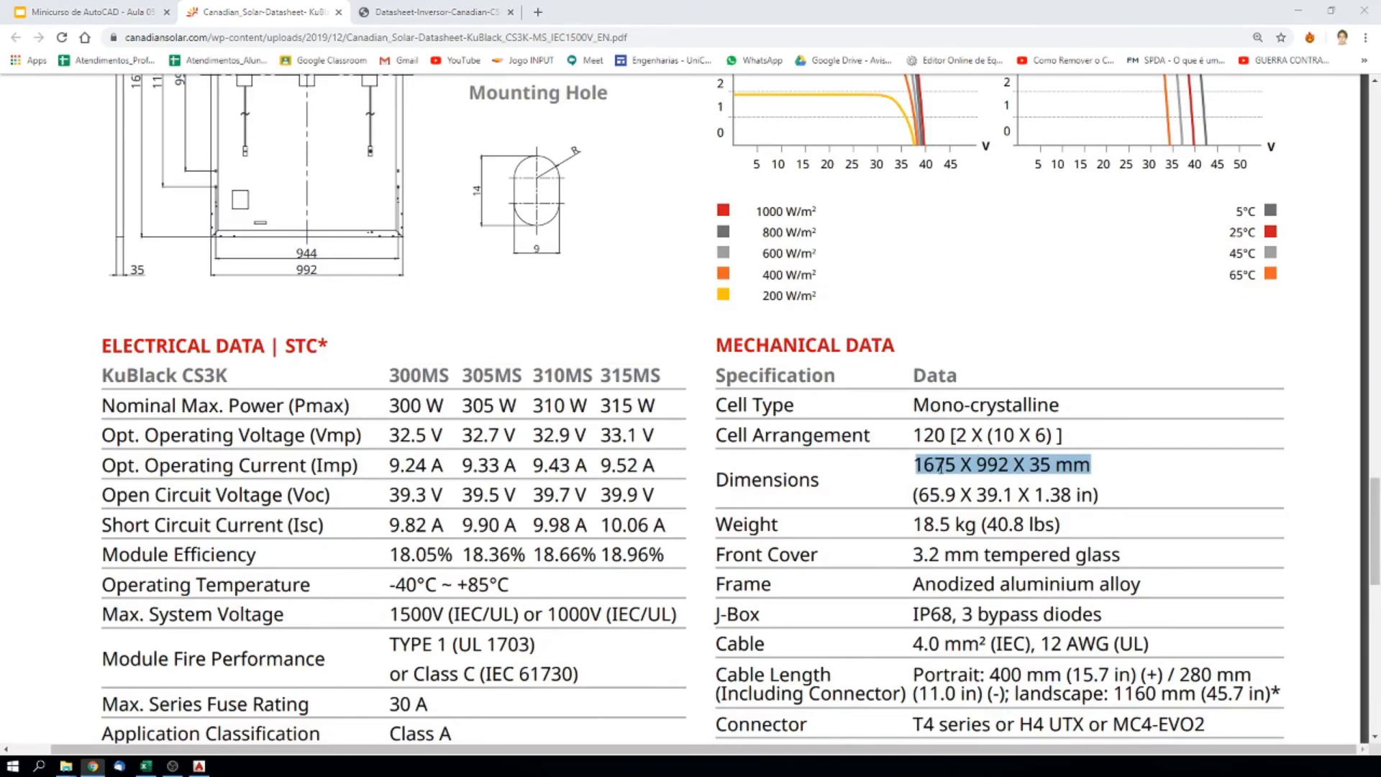
key(alt+Tab)
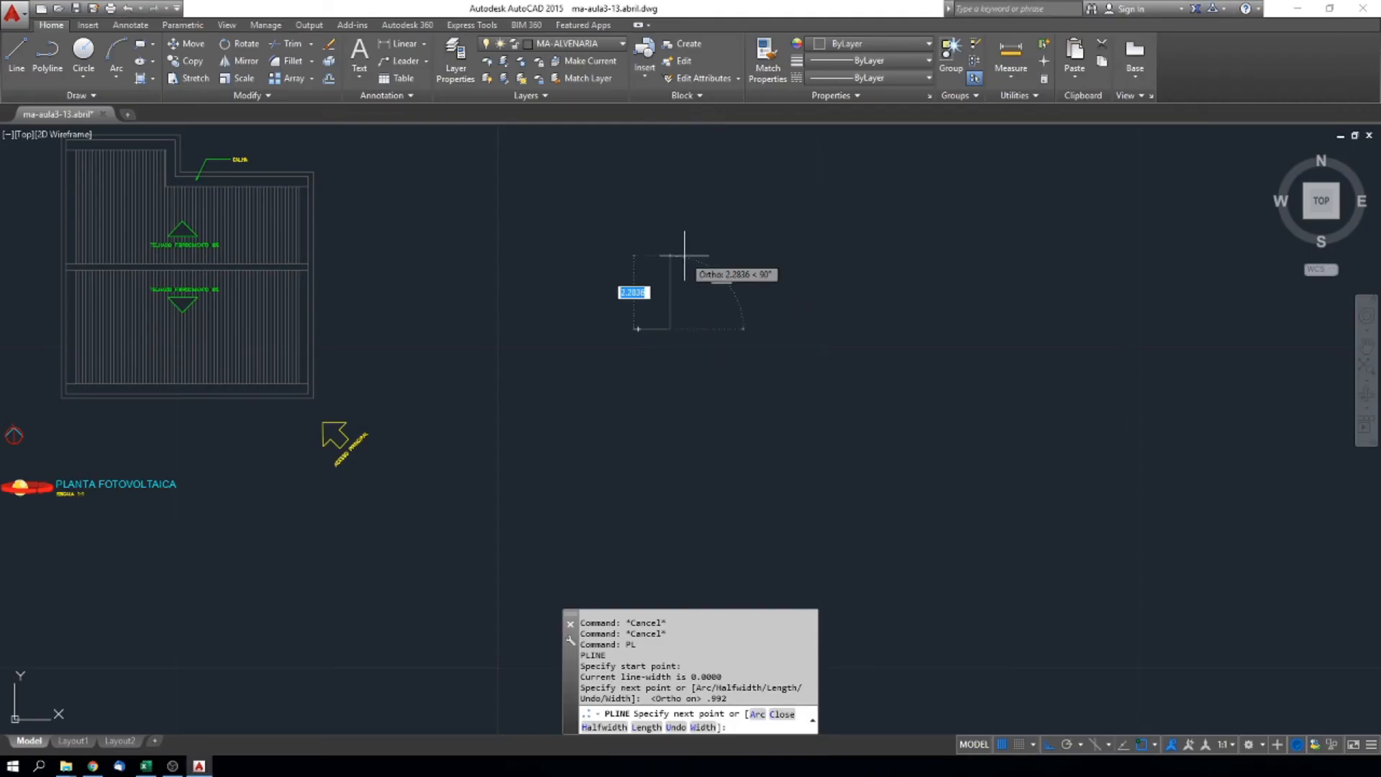
text(1.68)
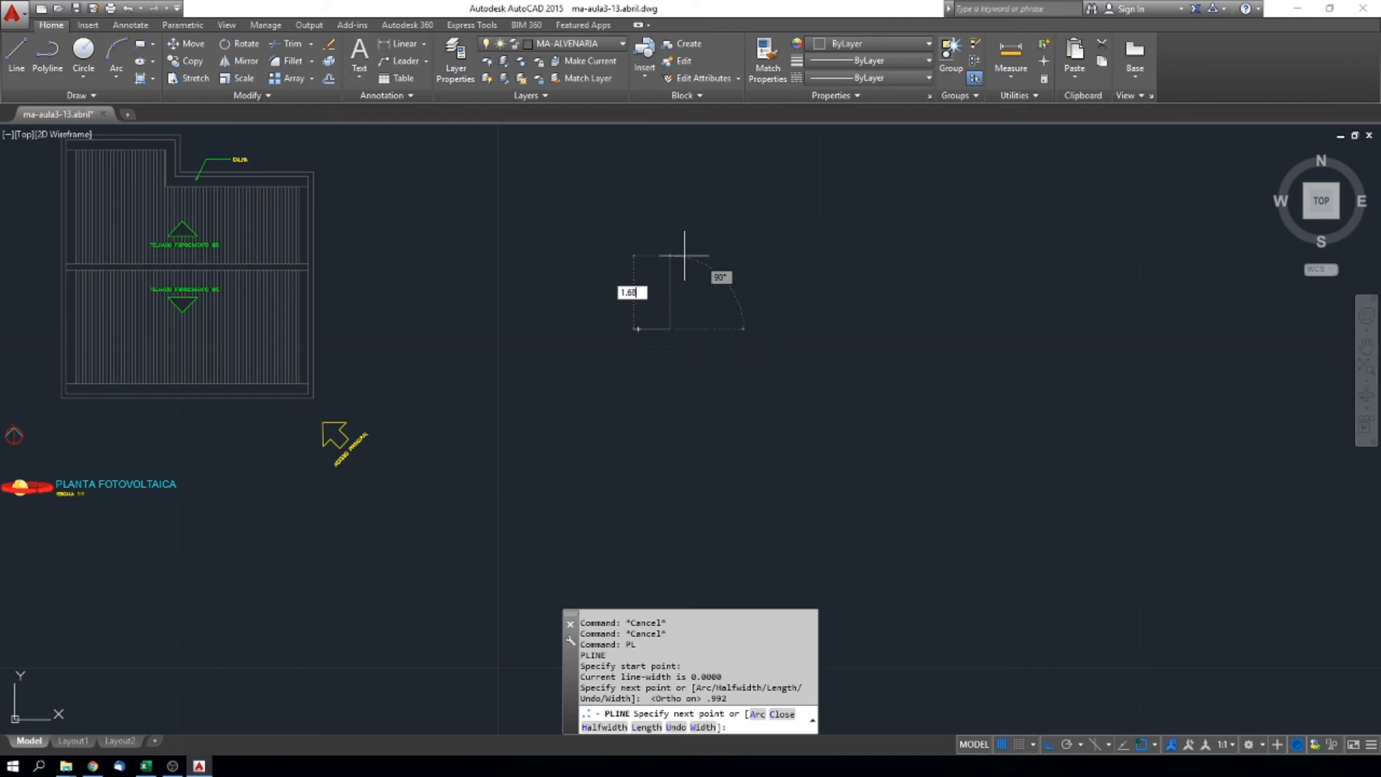
key(Return)
Complete the panel outline with a 0.992 horizontal segment and a vertical side back to the start point
scroll(625, 281, up, 3)
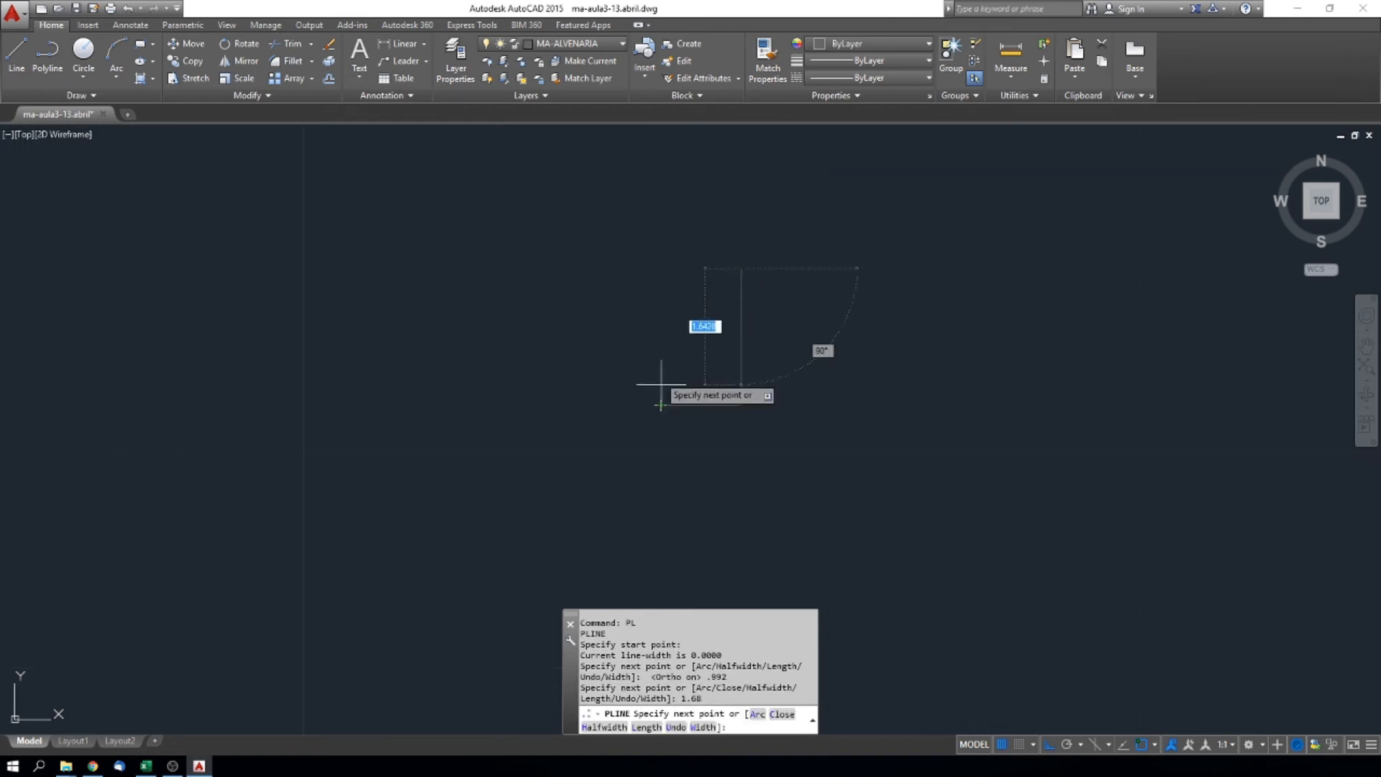
text(.992)
key(Return)
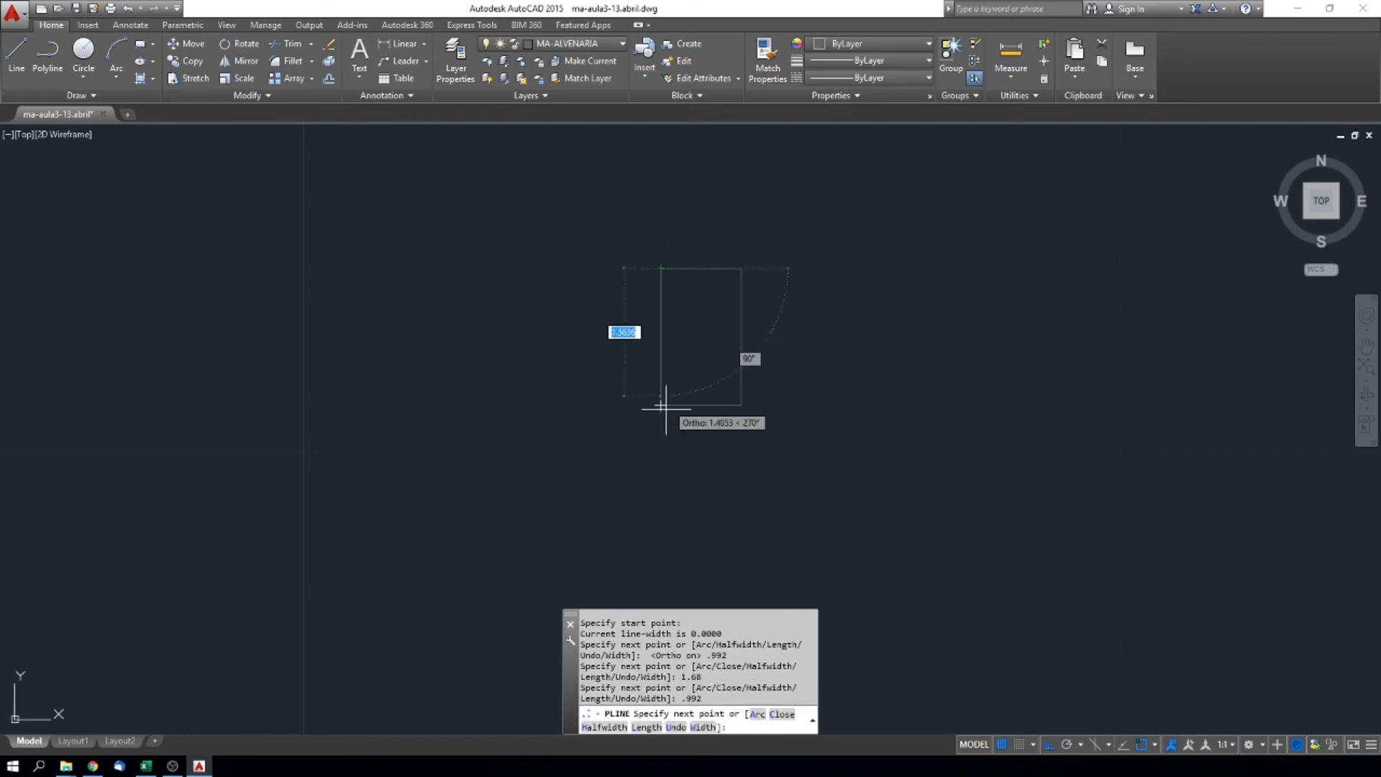
key(Escape)
scroll(752, 417, down, 5)
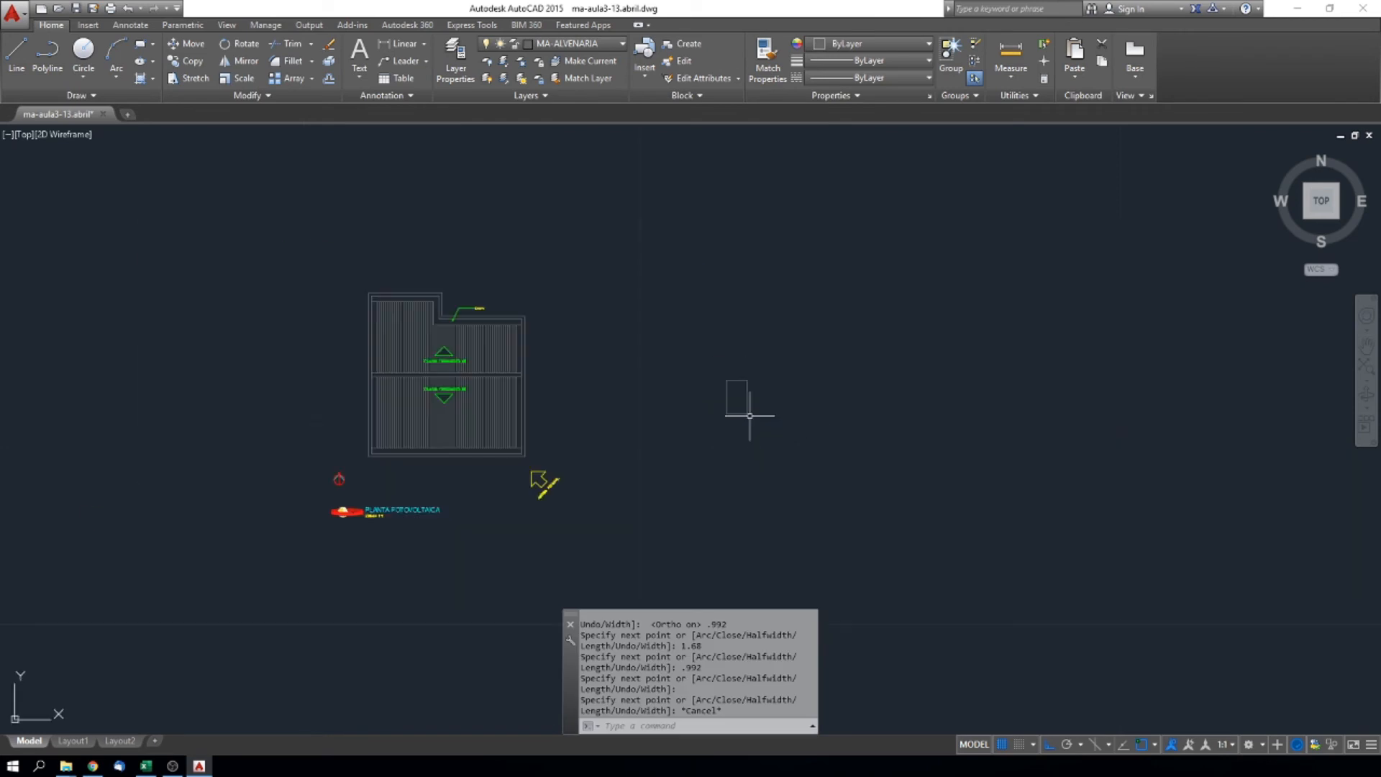
Draw a horizontal line across the panel outline between the midpoints of its long sides
middle_drag(753, 451, 617, 429)
scroll(633, 392, up, 6)
text(l)
key(Return)
click(596, 317)
click(674, 316)
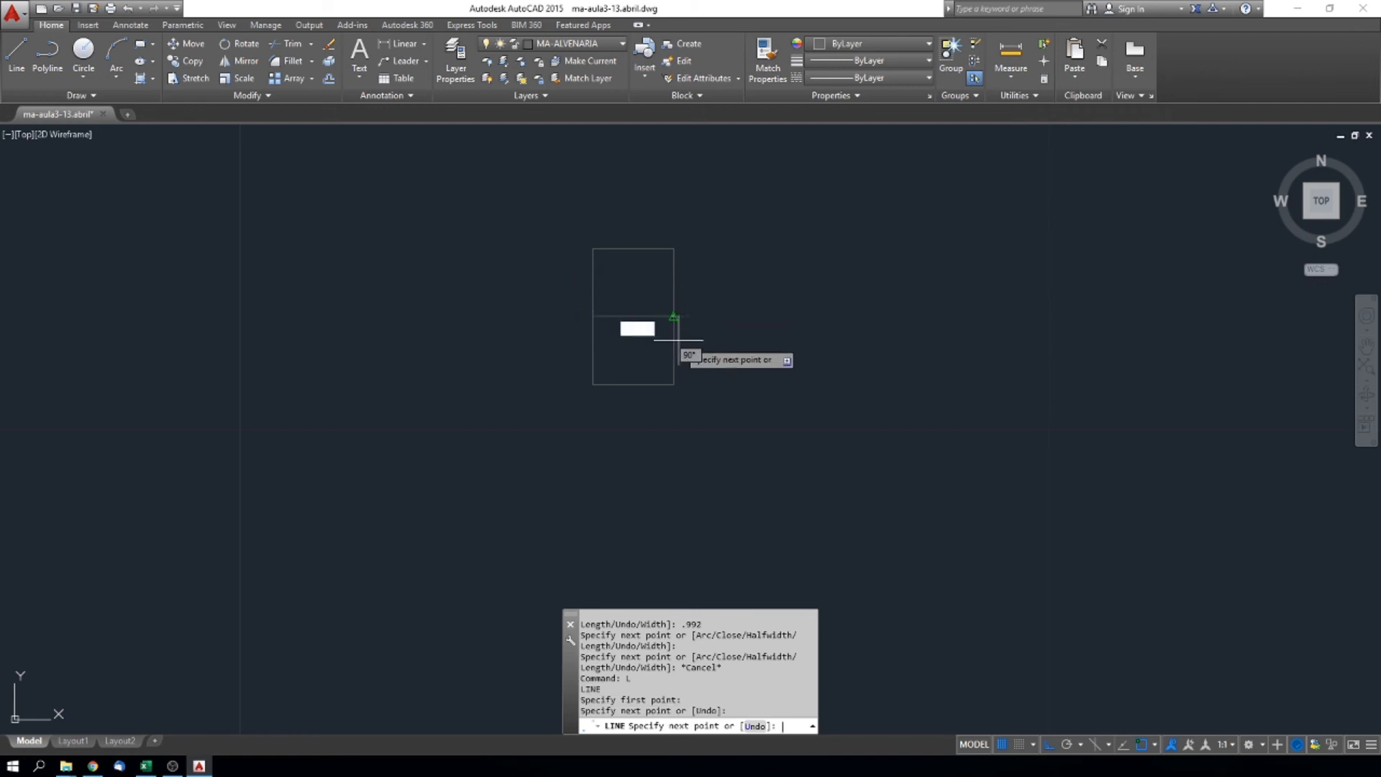
key(Escape)
Draw two lines from the panel's lower corners meeting at the midpoint of the horizontal center line
key(Return)
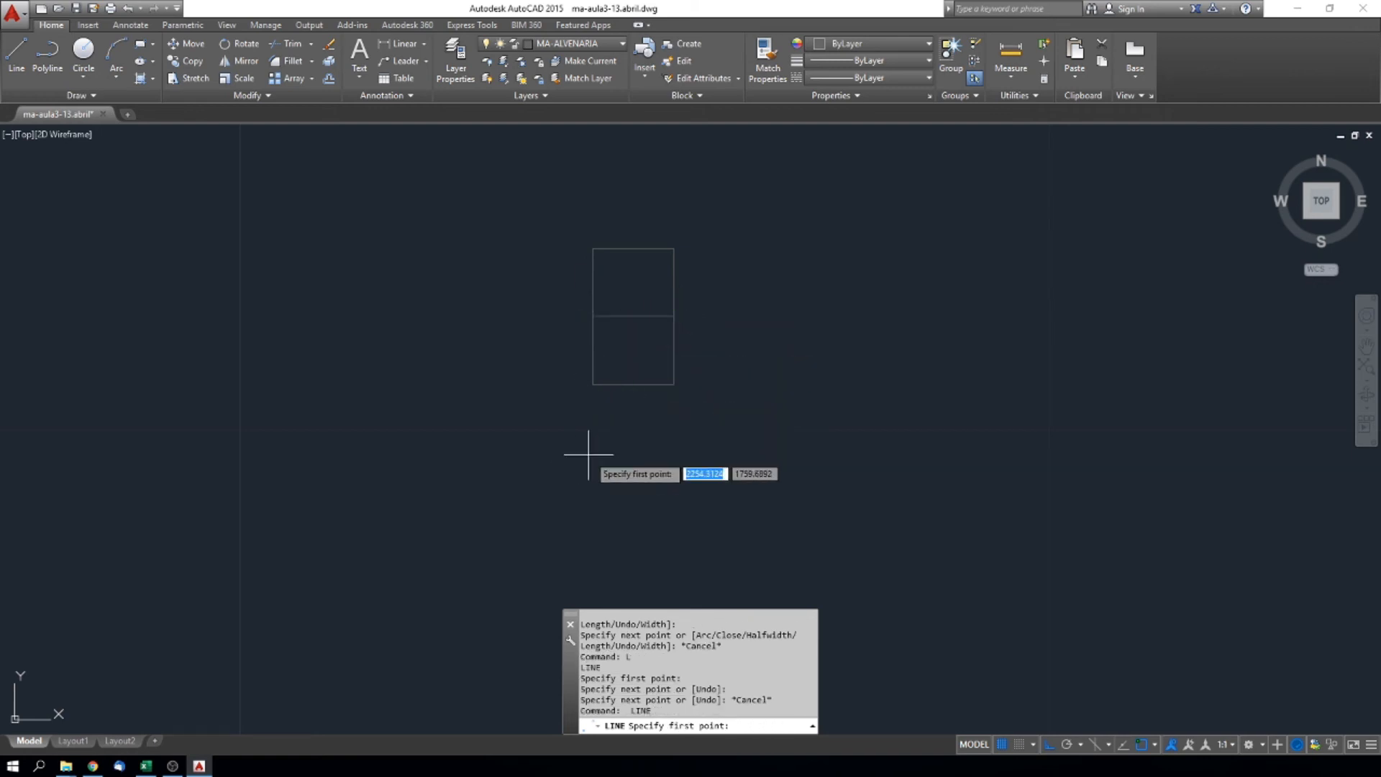
key(Escape)
key(Escape)
key(Escape)
text(l)
key(Return)
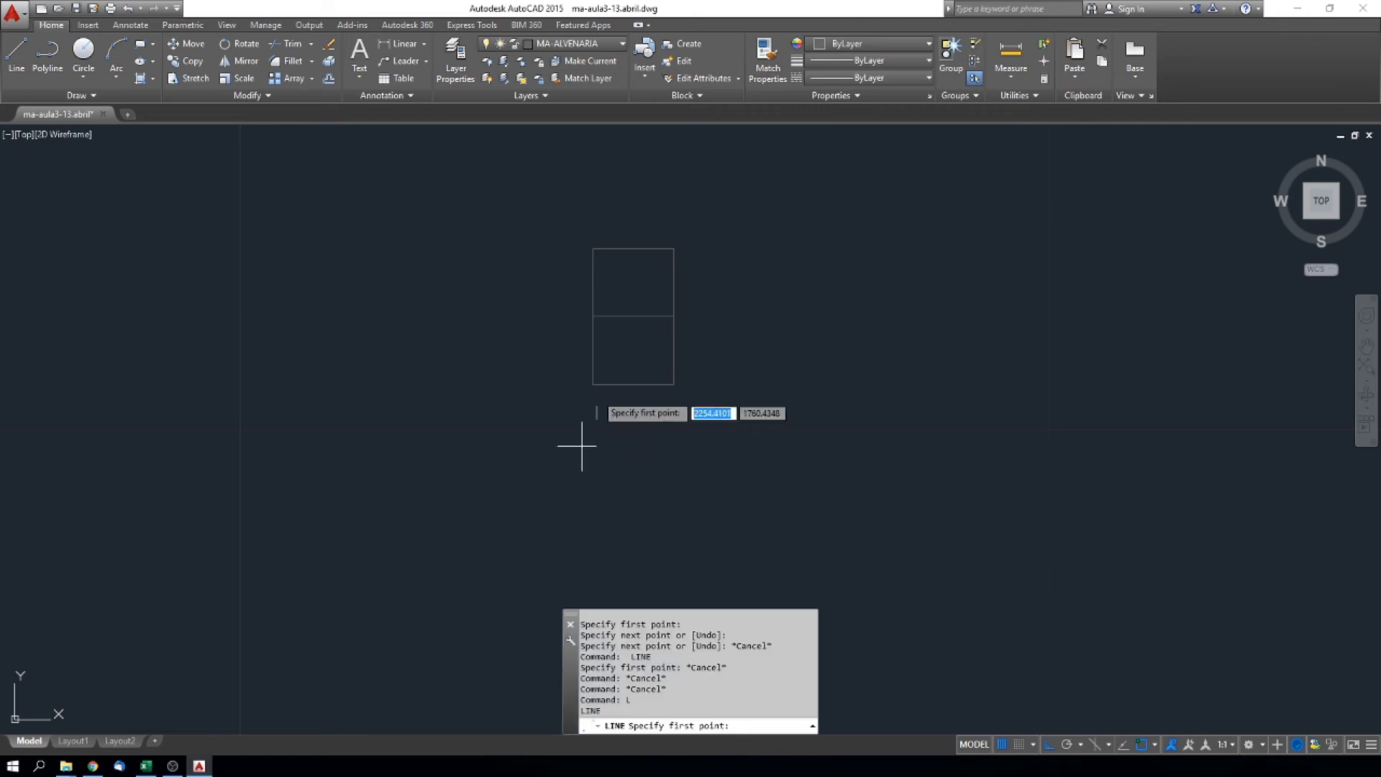
click(633, 385)
click(633, 316)
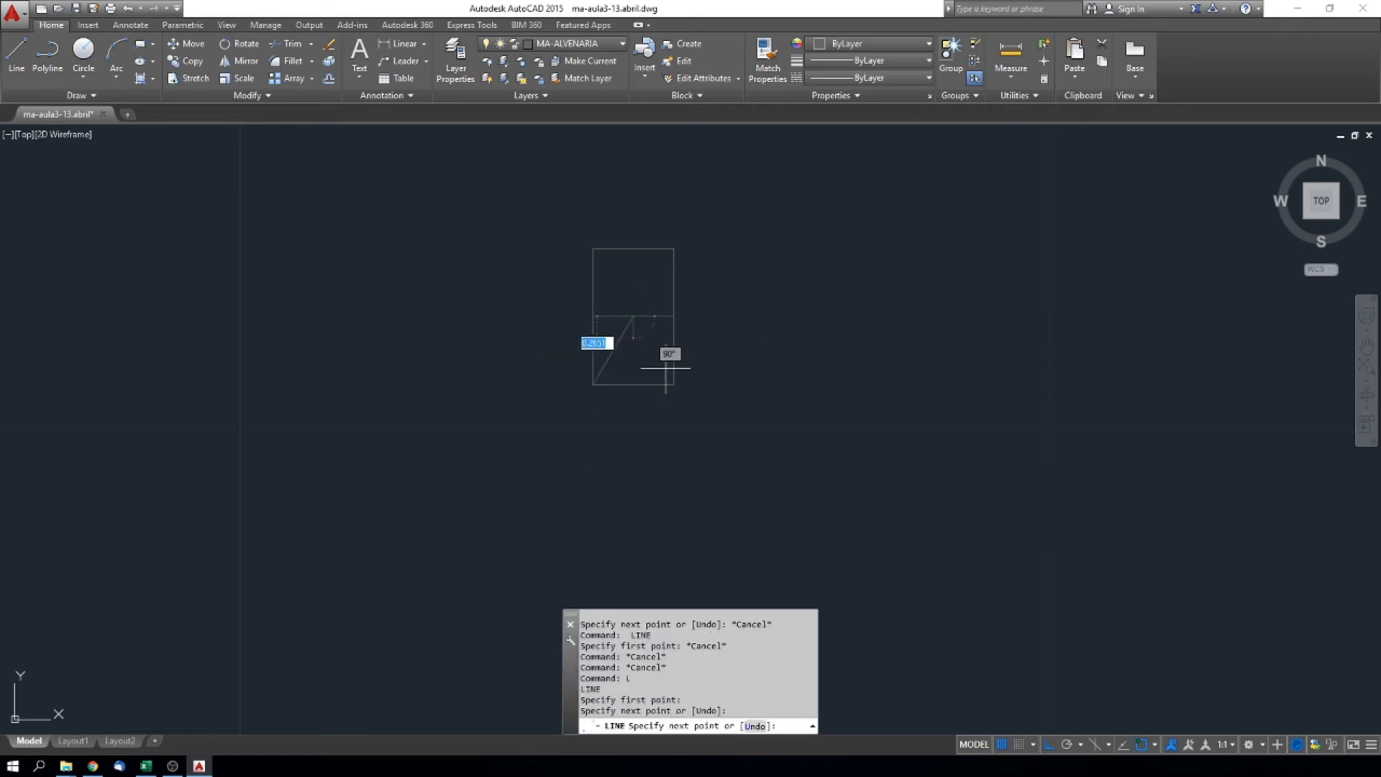
click(674, 385)
key(Escape)
Delete the horizontal center line inside the panel outline
click(648, 317)
key(Delete)
key(Escape)
key(Escape)
scroll(687, 421, down, 5)
scroll(701, 473, up, 4)
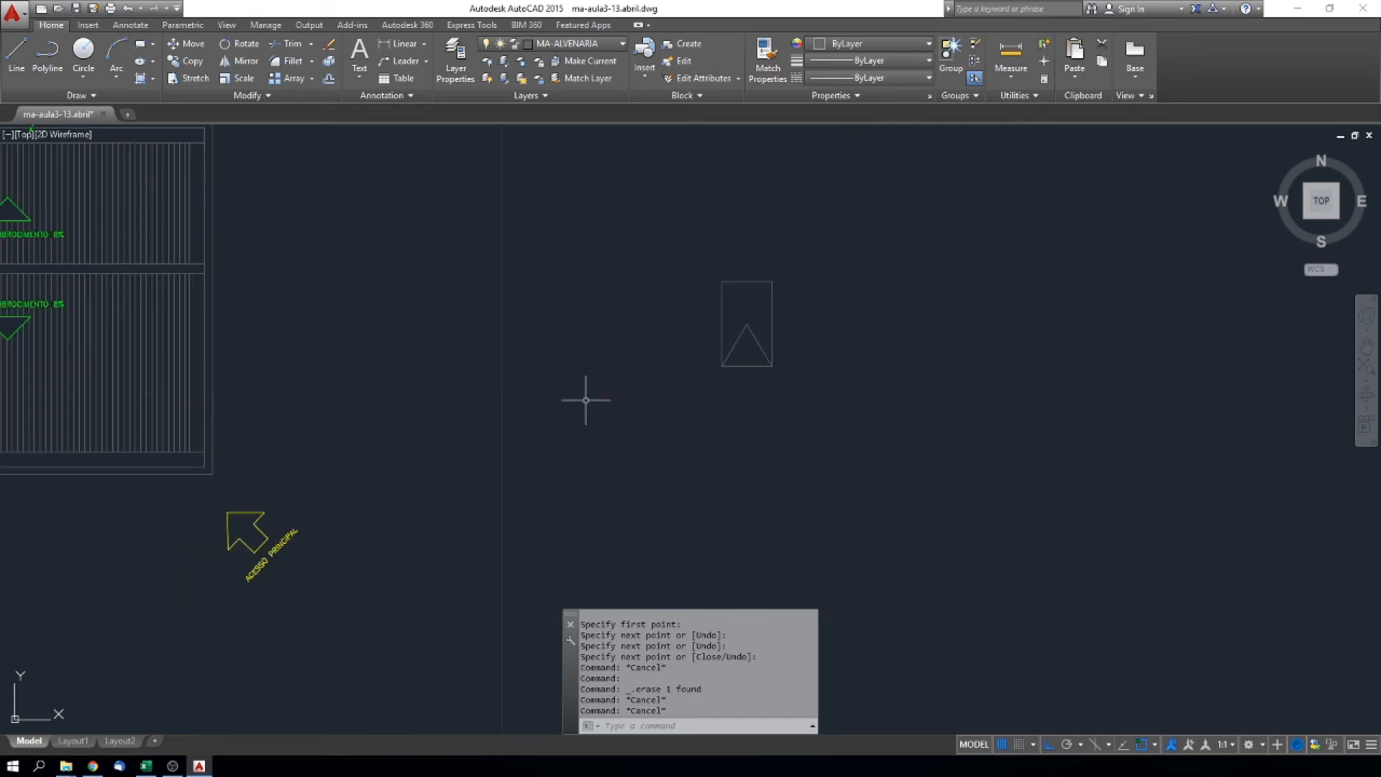
scroll(586, 401, down, 5)
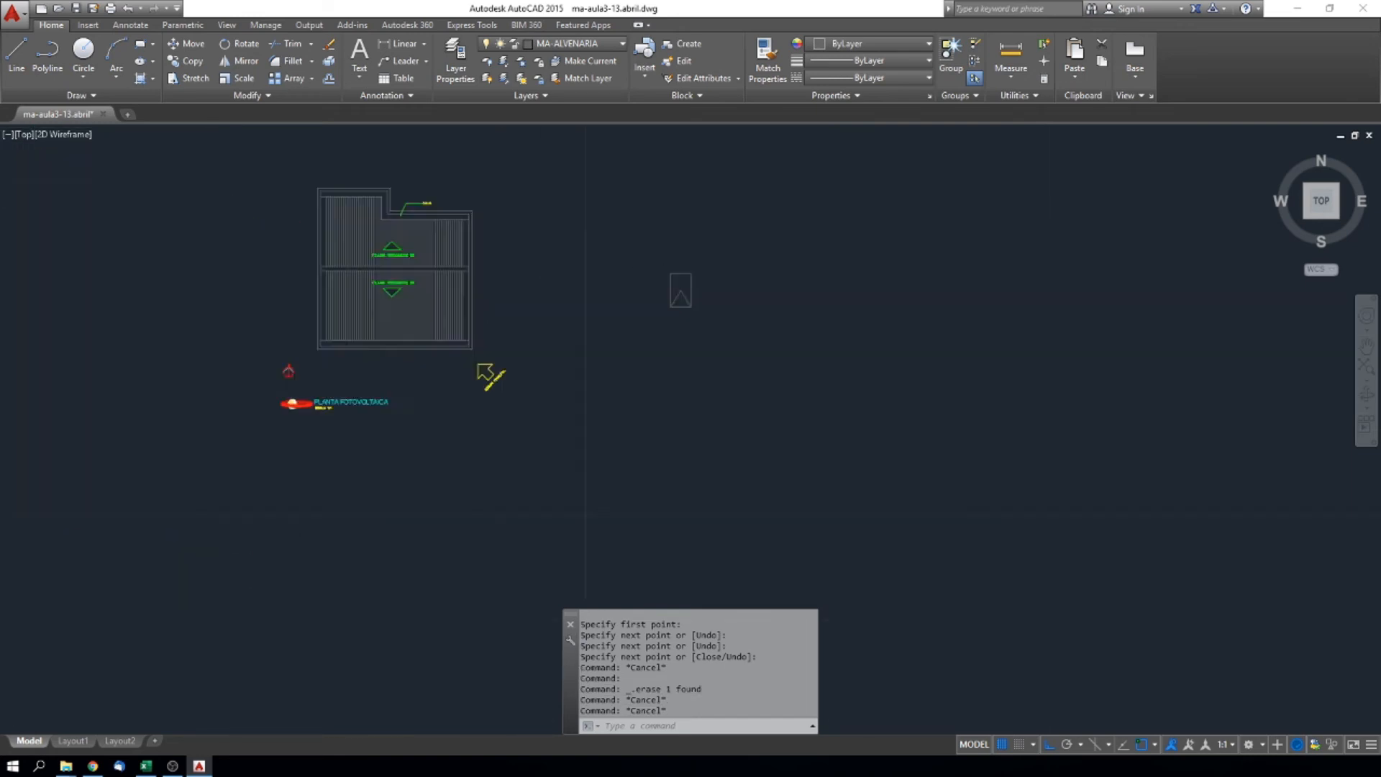
Create a new layer named MA-PLACAS
click(587, 45)
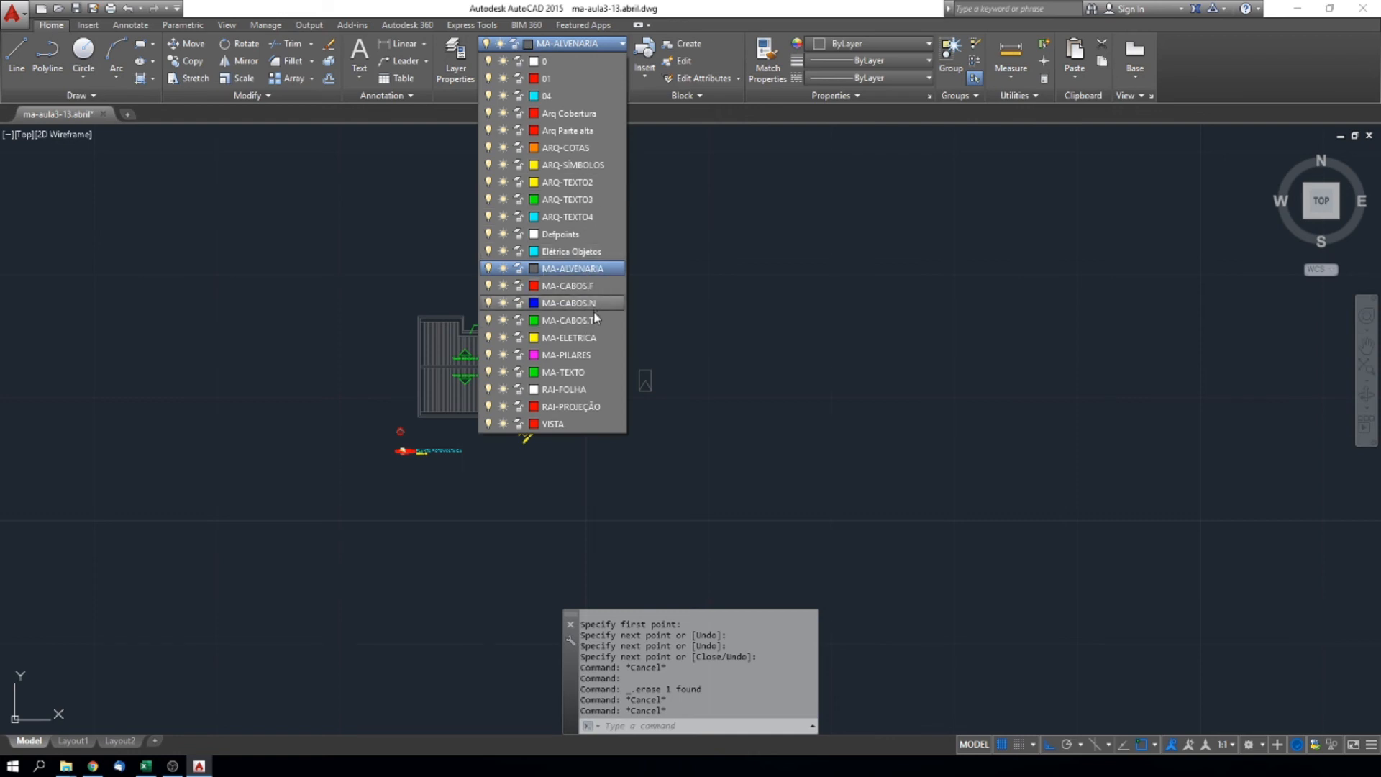
click(574, 268)
click(455, 59)
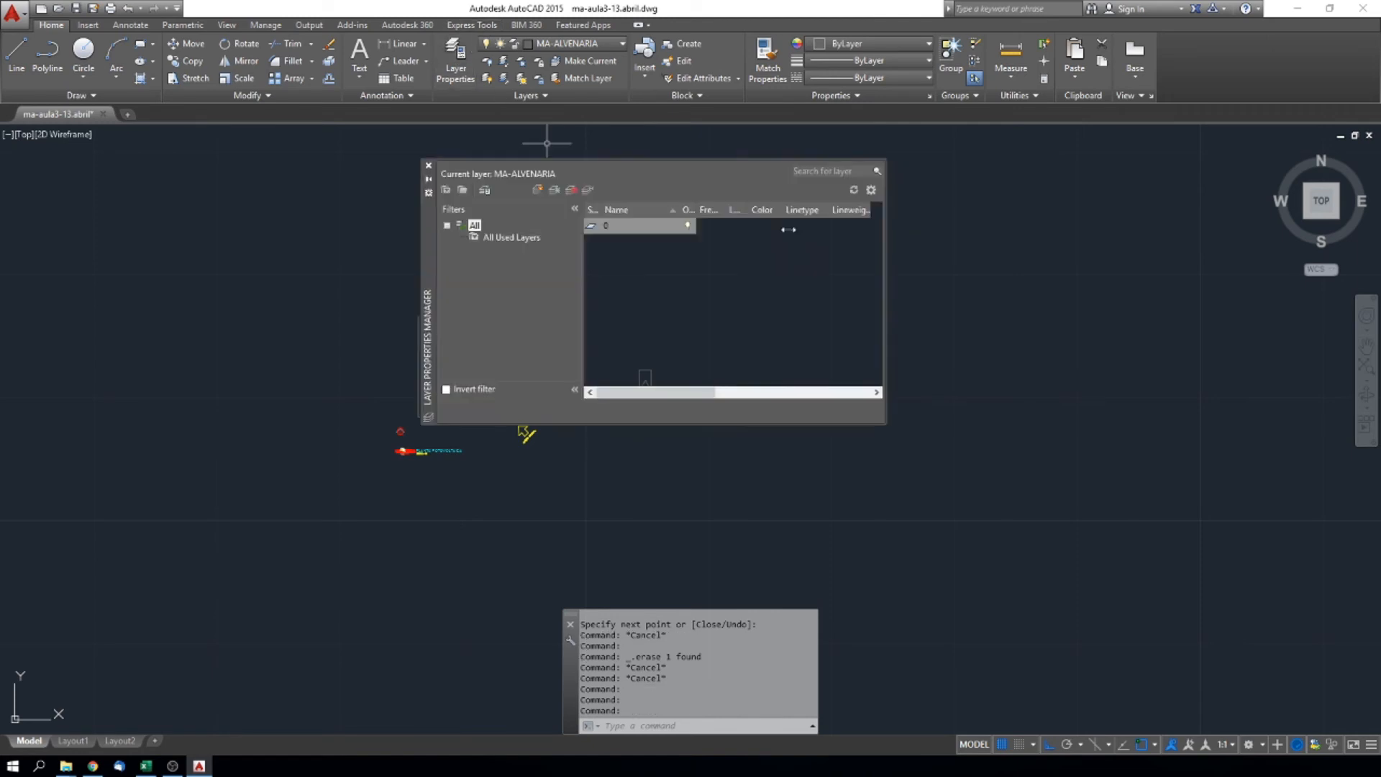
click(534, 188)
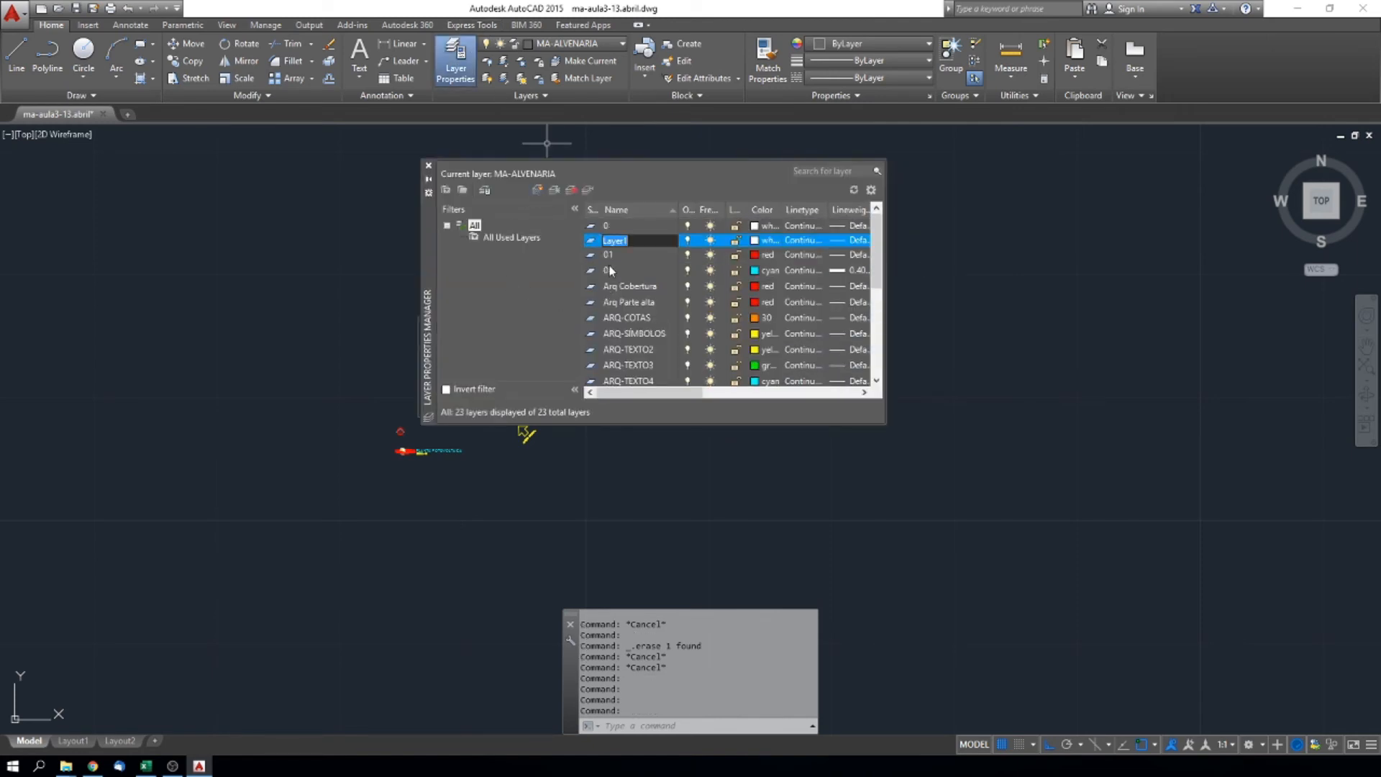
scroll(635, 312, down, 2)
scroll(636, 313, up, 2)
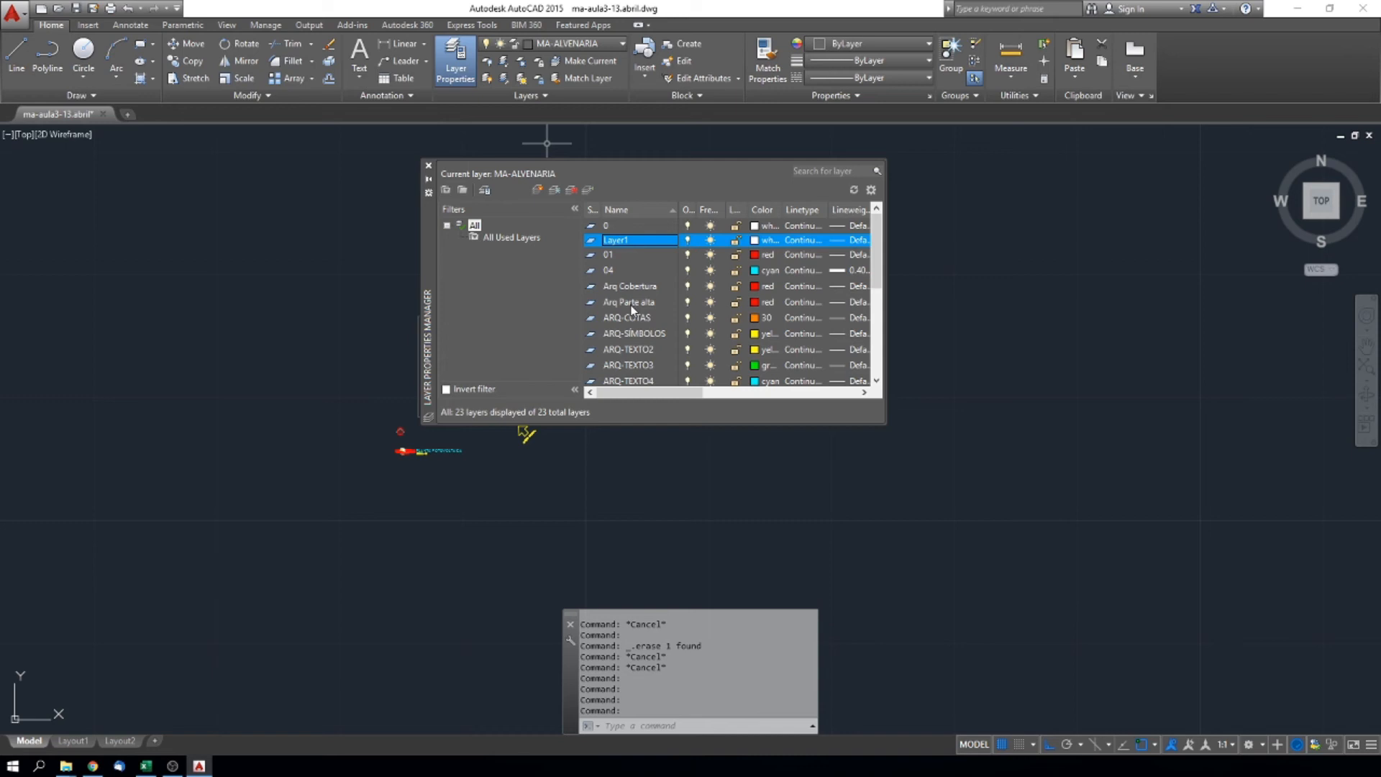
right_click(638, 238)
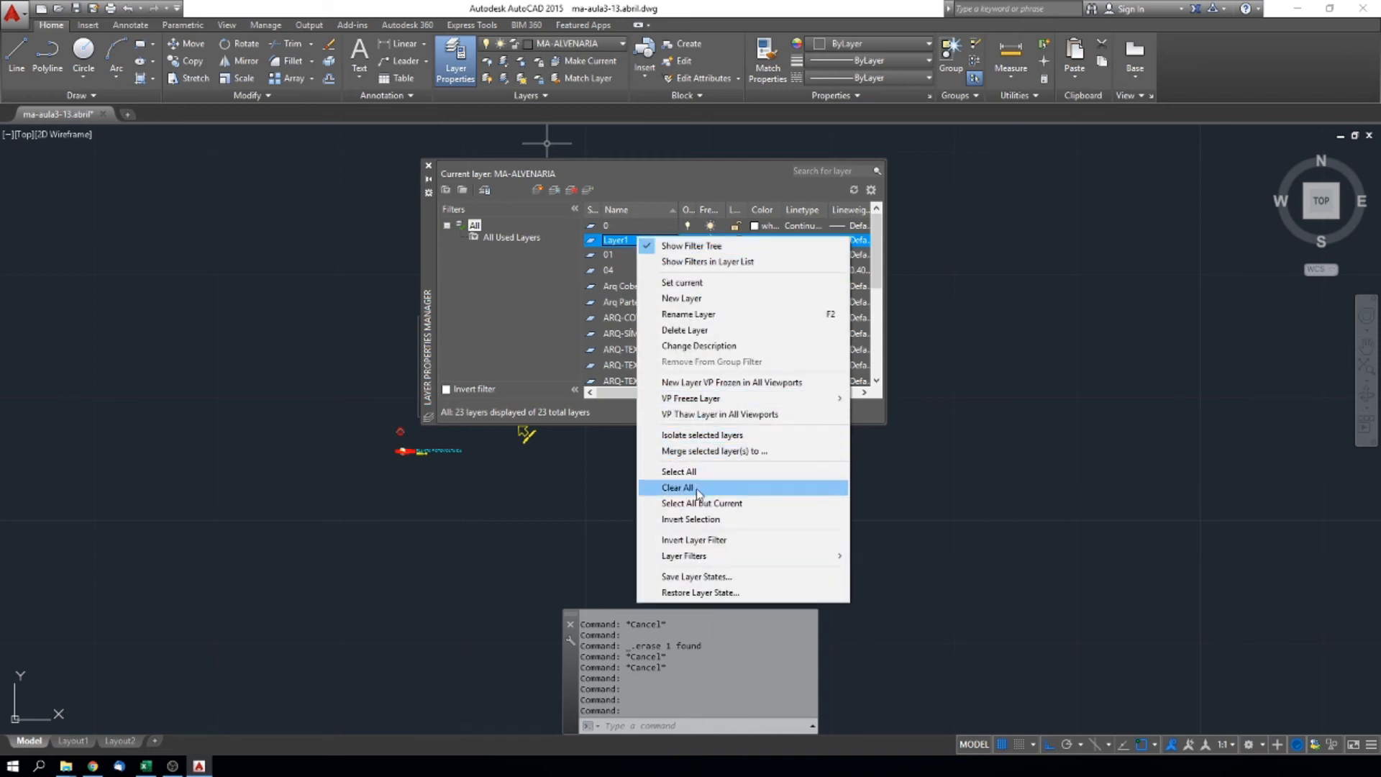
click(690, 315)
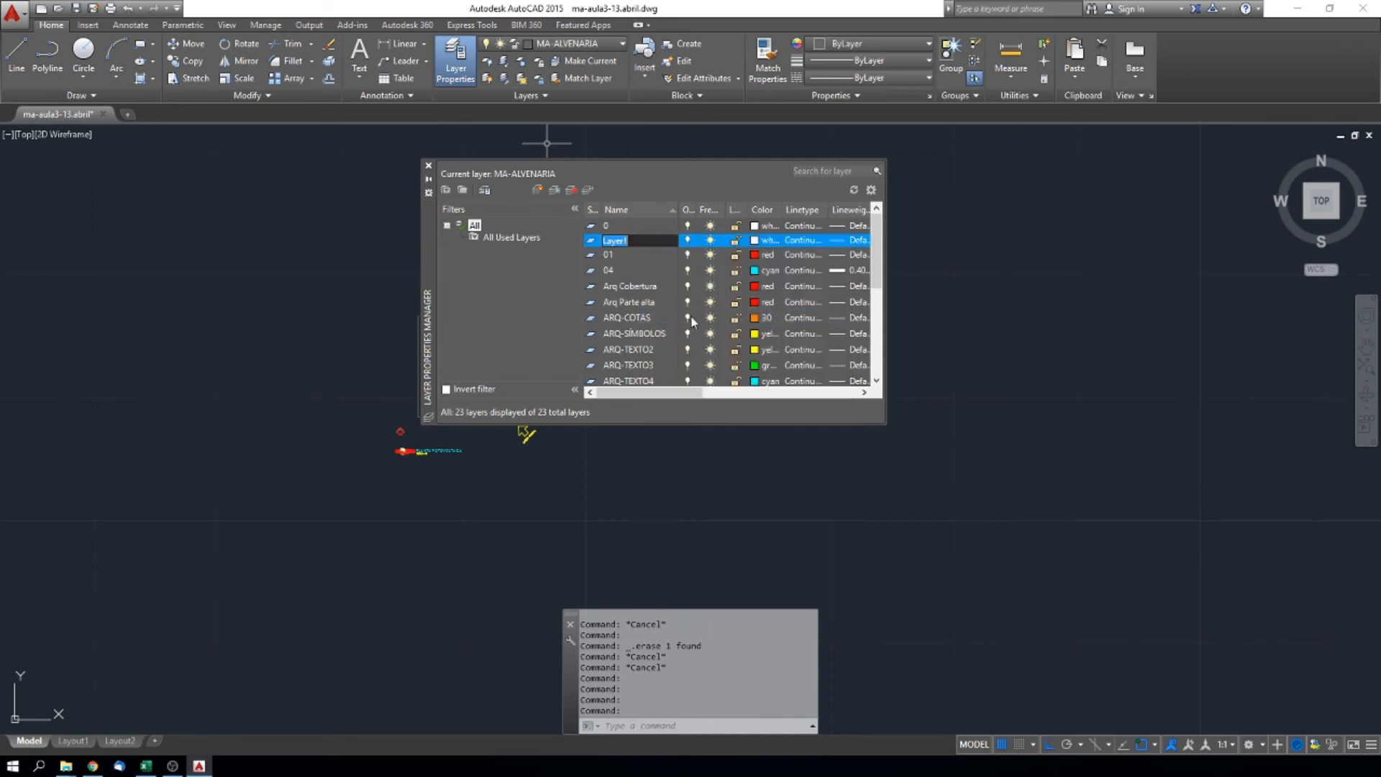
text(ma)
Set the MA-PLACAS layer's color to cyan and close the layer manager
click(755, 241)
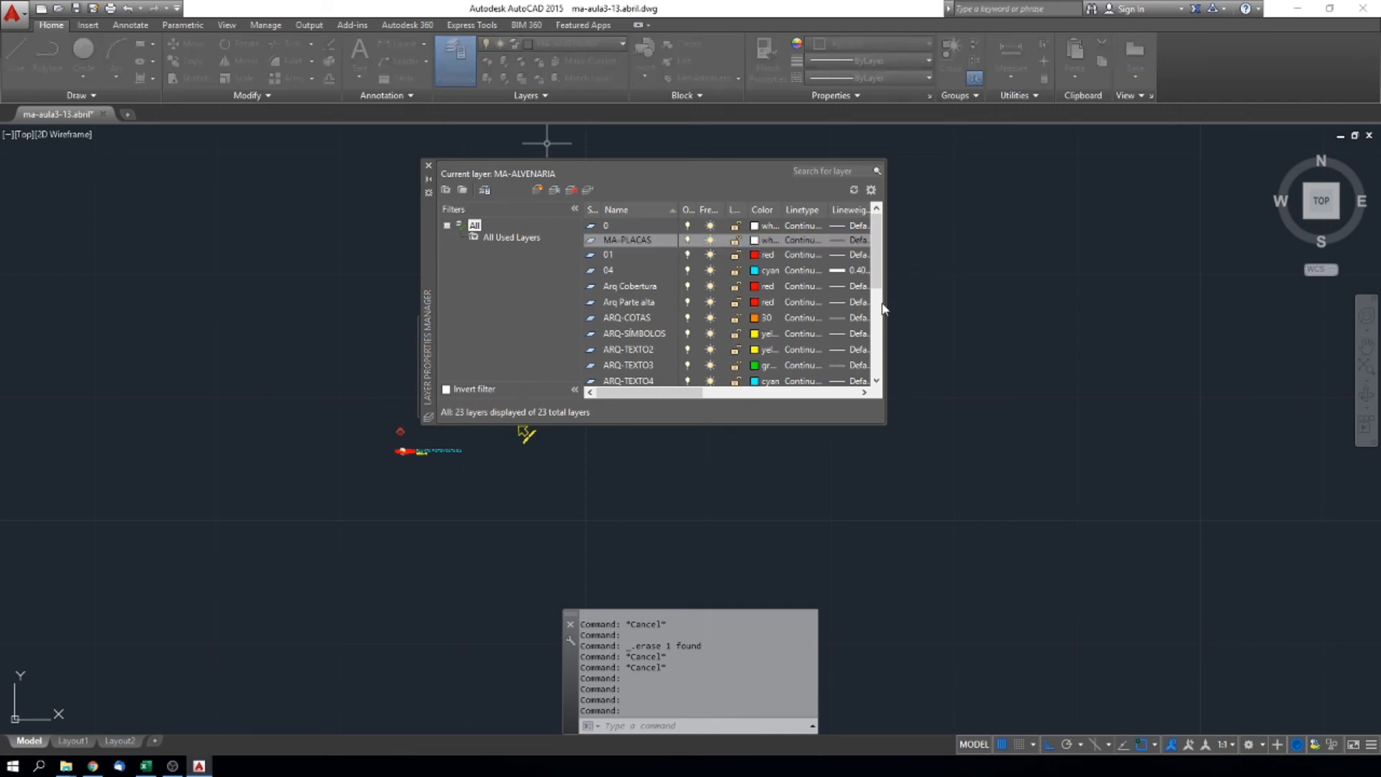
drag(1380, 270, 714, 273)
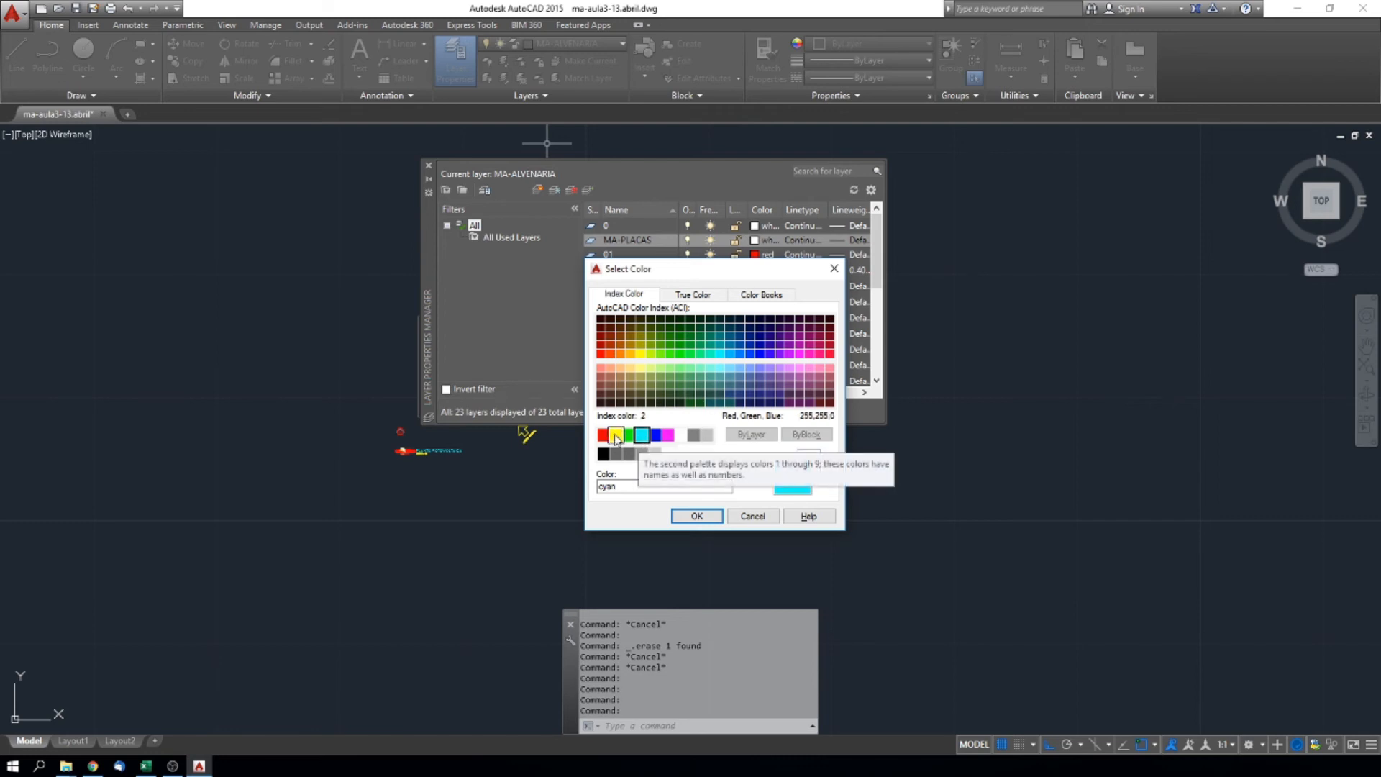
click(695, 516)
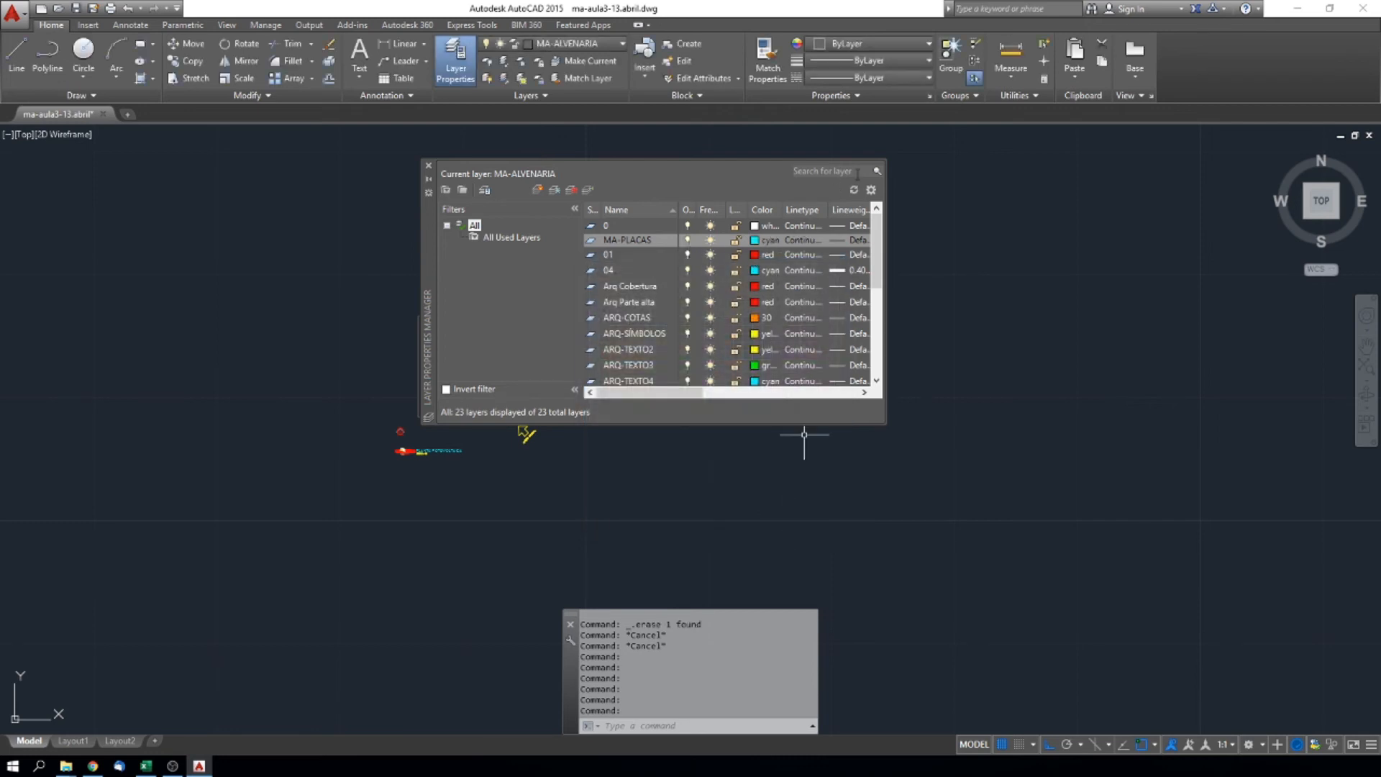
click(429, 166)
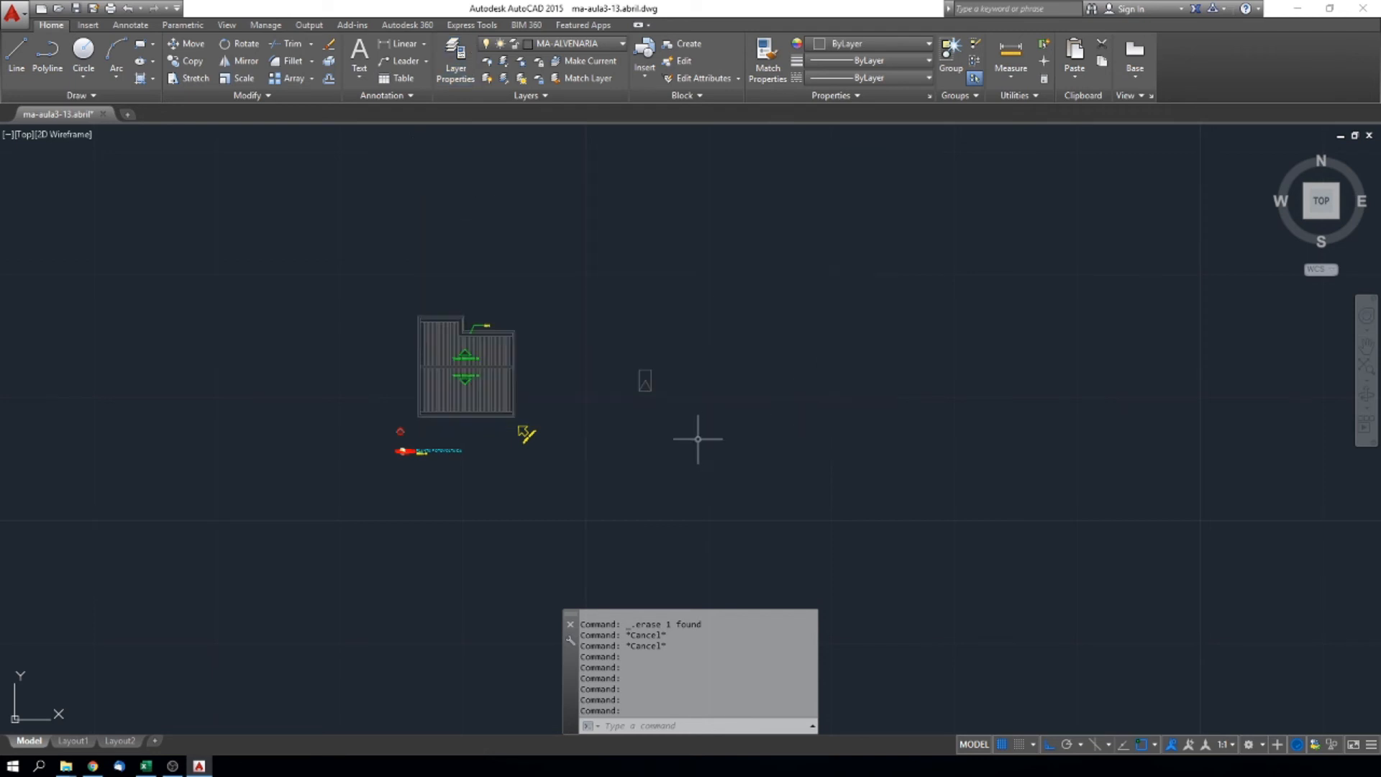
Move the panel outline and its triangle lines to the MA-PLACAS layer
click(670, 431)
click(607, 332)
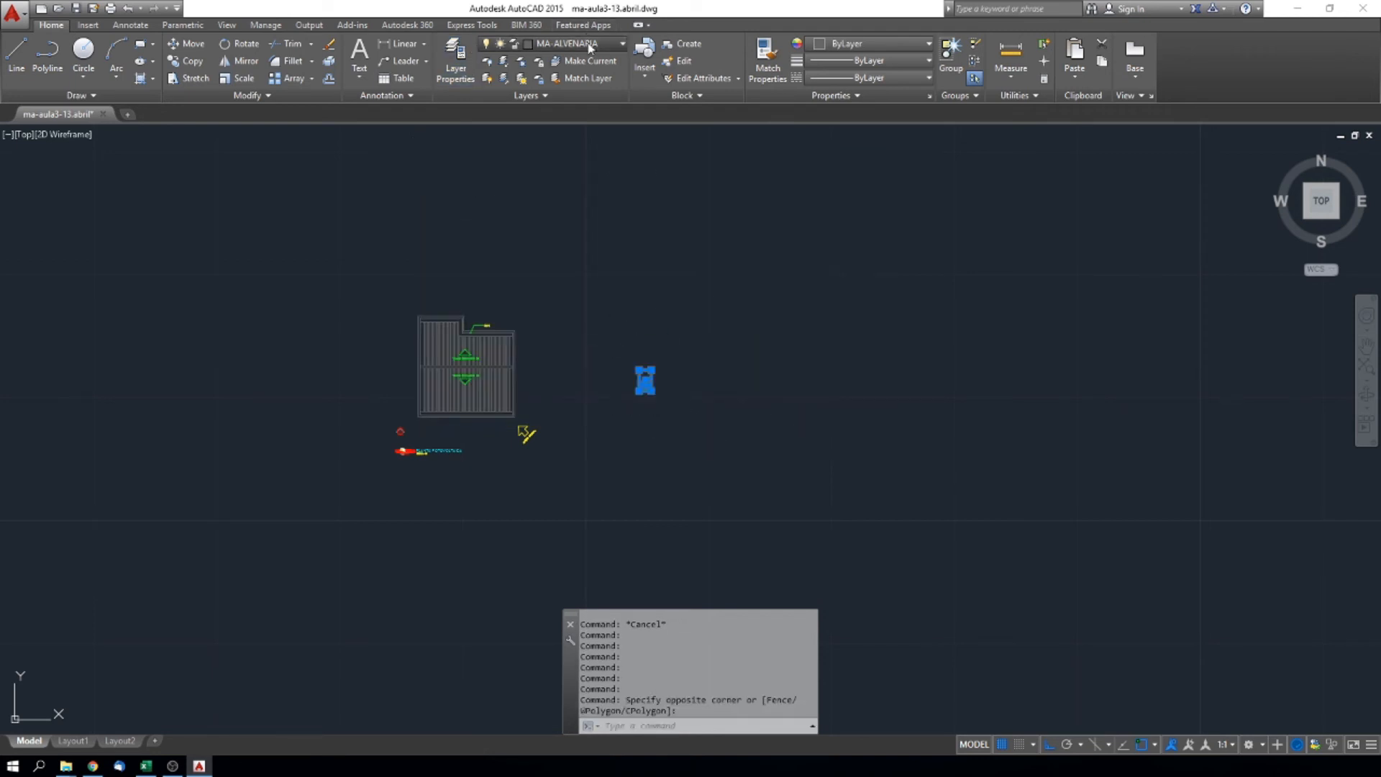
click(575, 43)
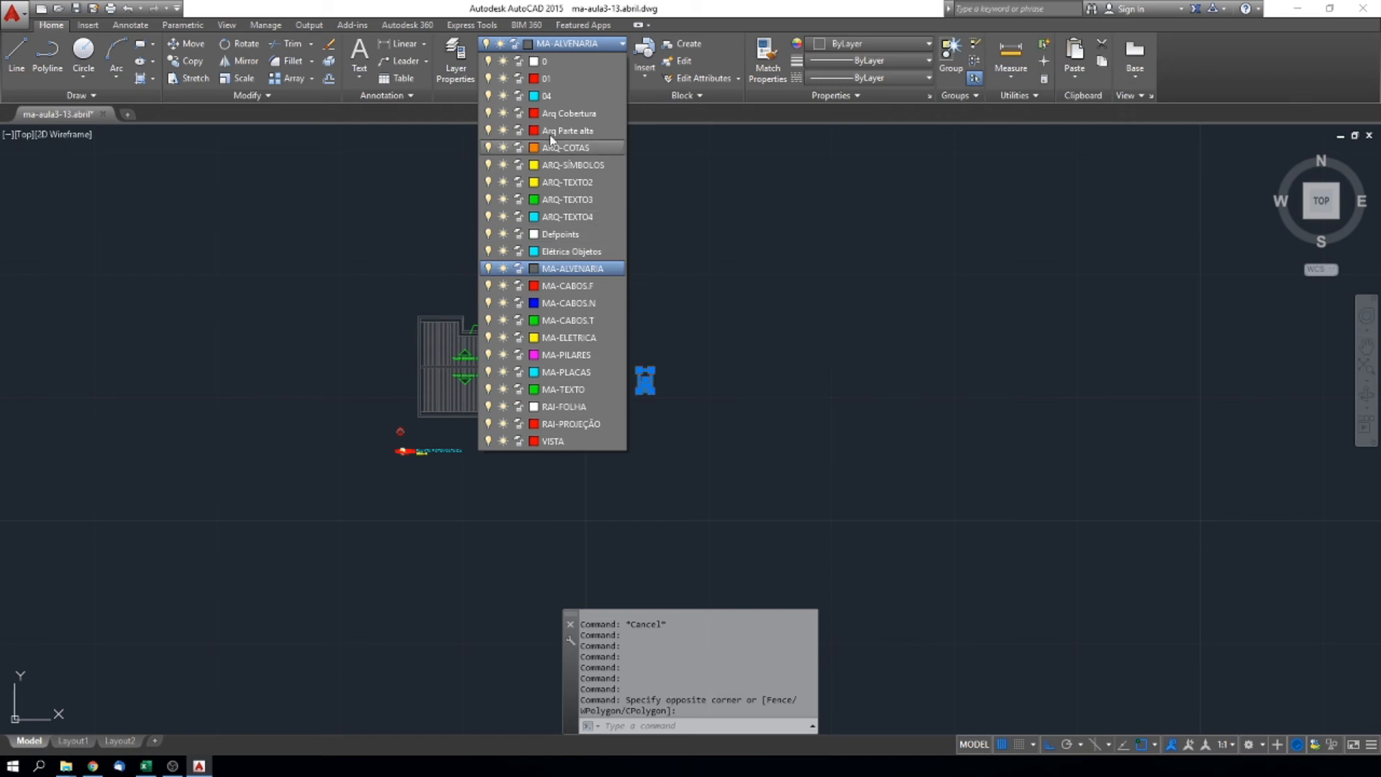
click(568, 372)
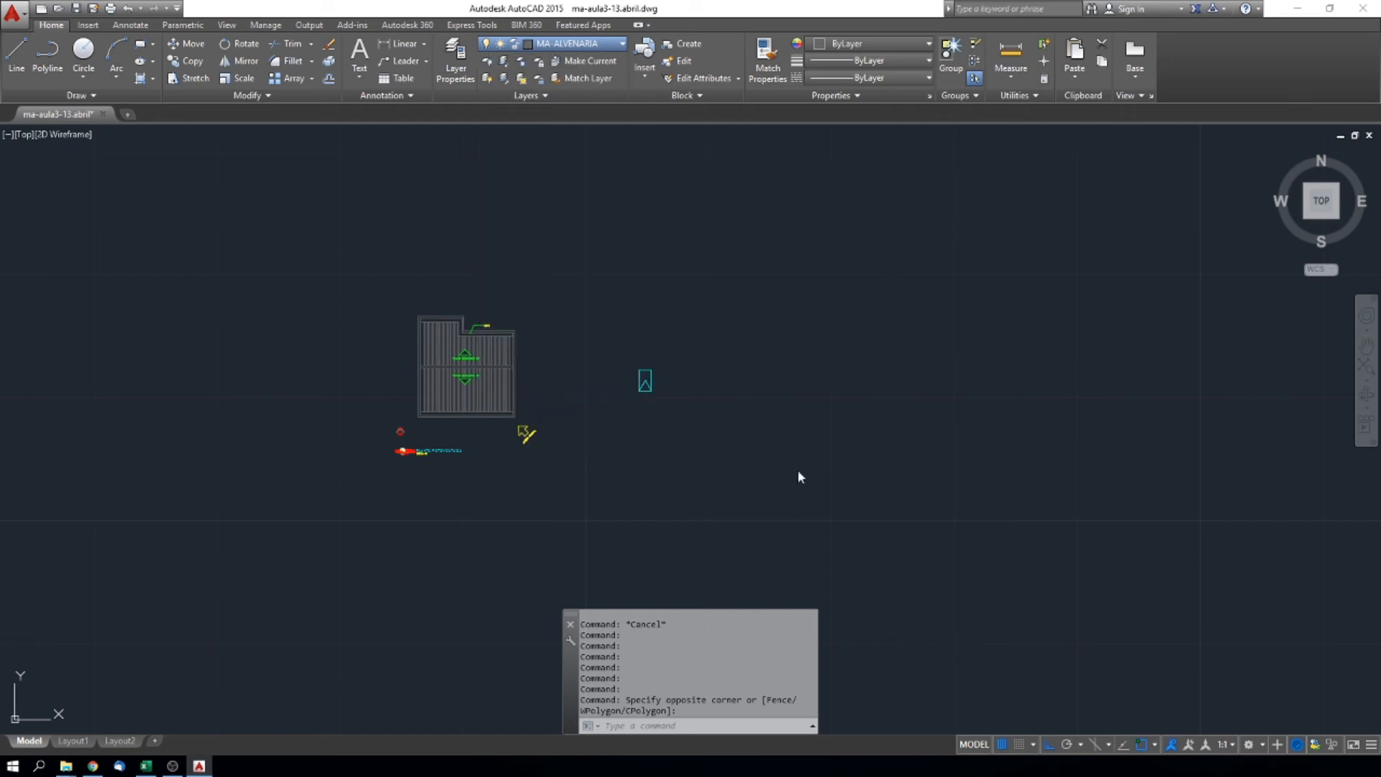
key(Escape)
key(Escape)
scroll(663, 401, up, 5)
middle_drag(619, 382, 1007, 530)
scroll(943, 490, down, 5)
middle_drag(943, 490, 464, 296)
scroll(691, 419, up, 2)
middle_drag(338, 276, 802, 515)
scroll(802, 503, up, 5)
scroll(782, 496, down, 5)
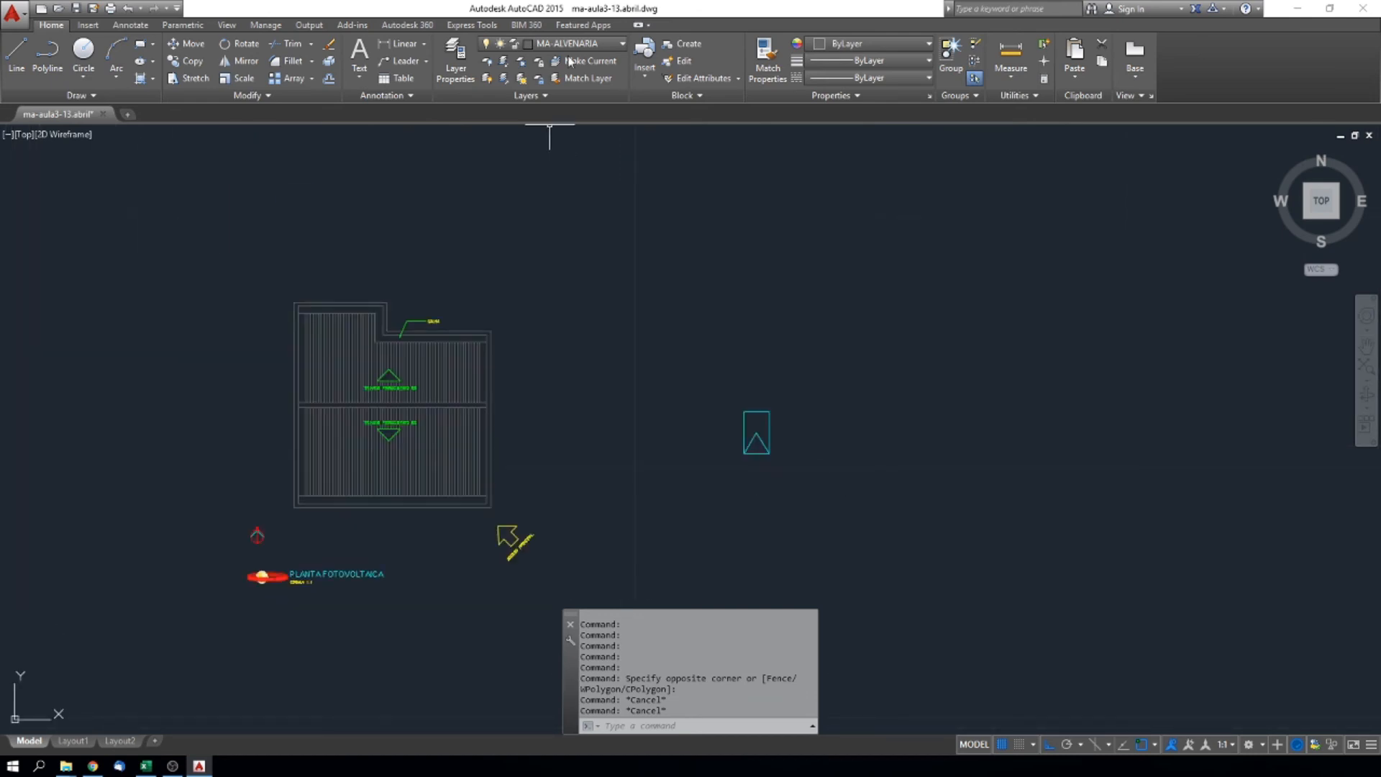
Draw a horizontal test line above the panel on the MA-ALVENARIA layer and delete it
click(612, 44)
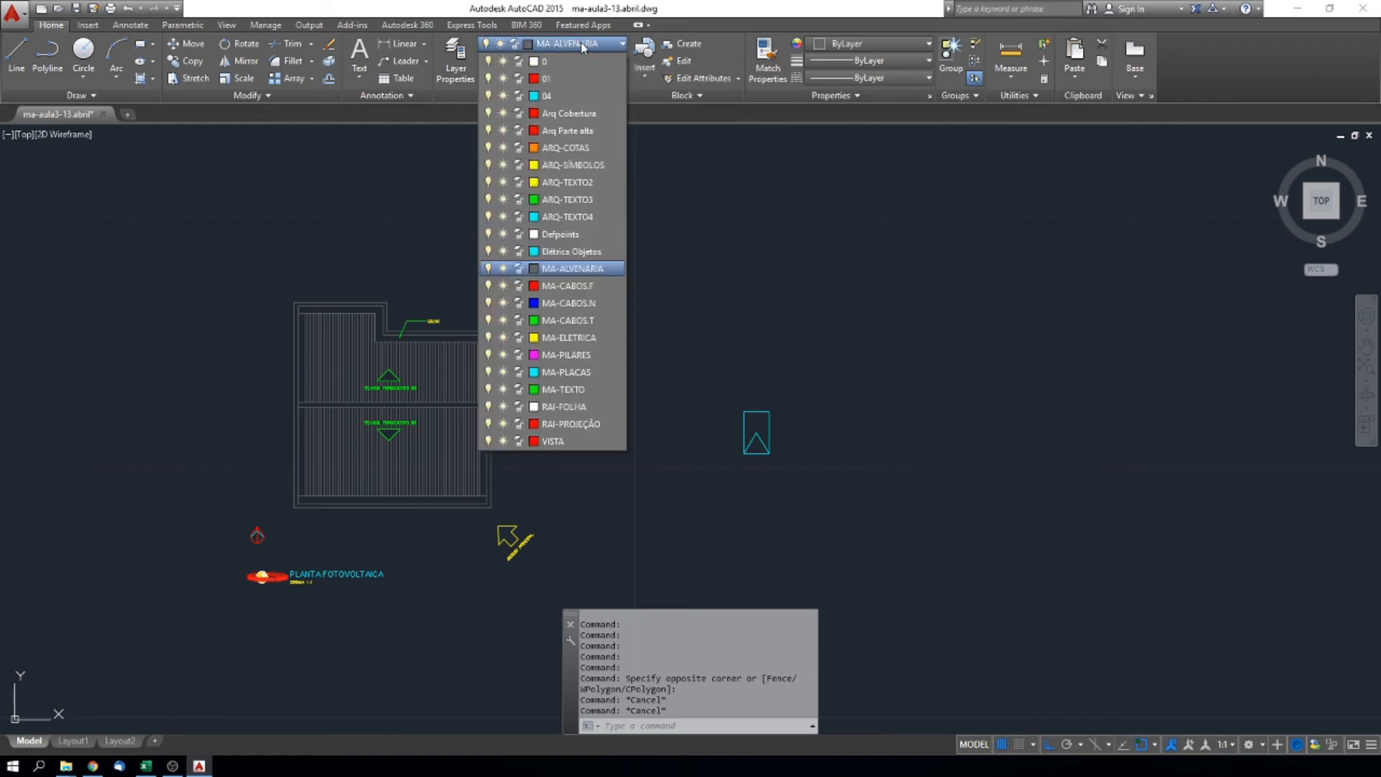
click(709, 263)
text(l)
key(Return)
click(714, 303)
click(805, 303)
key(Escape)
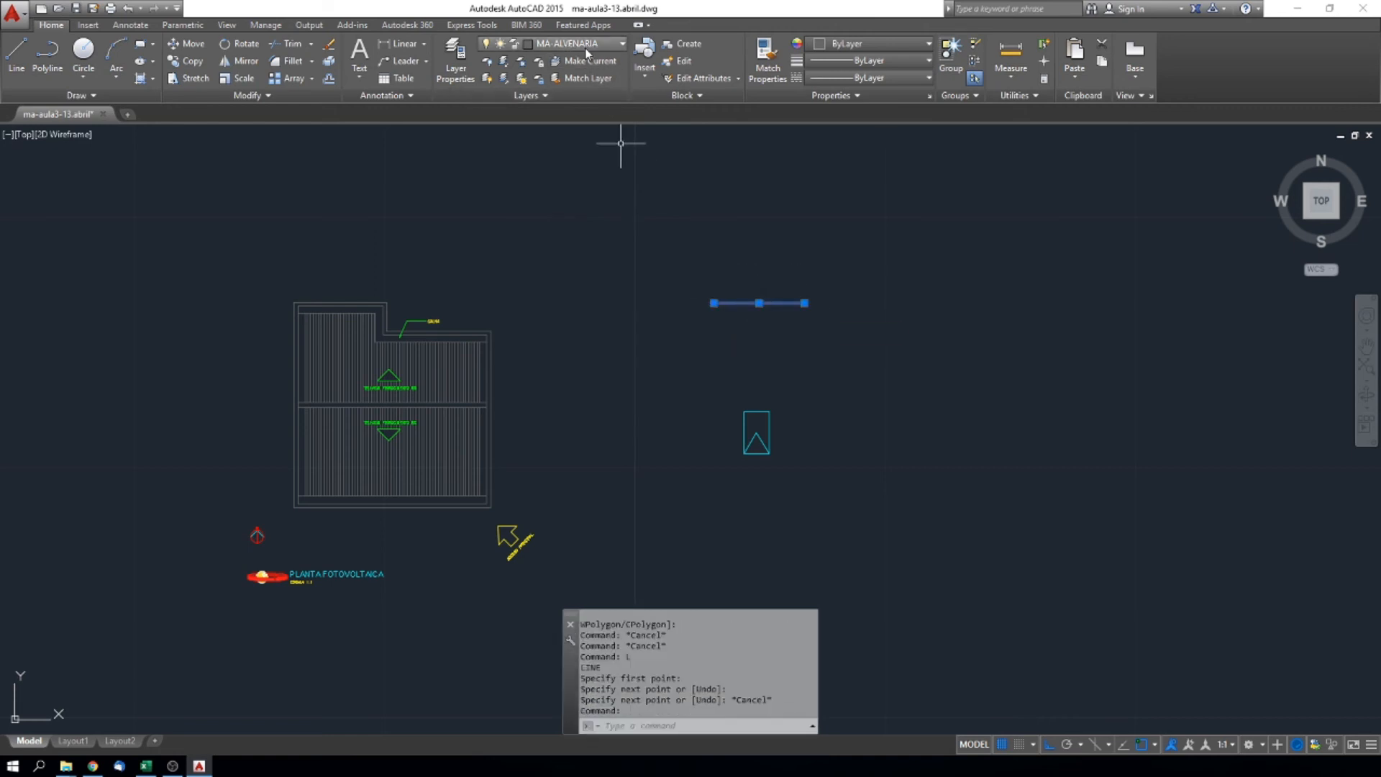
key(Delete)
key(Escape)
key(Escape)
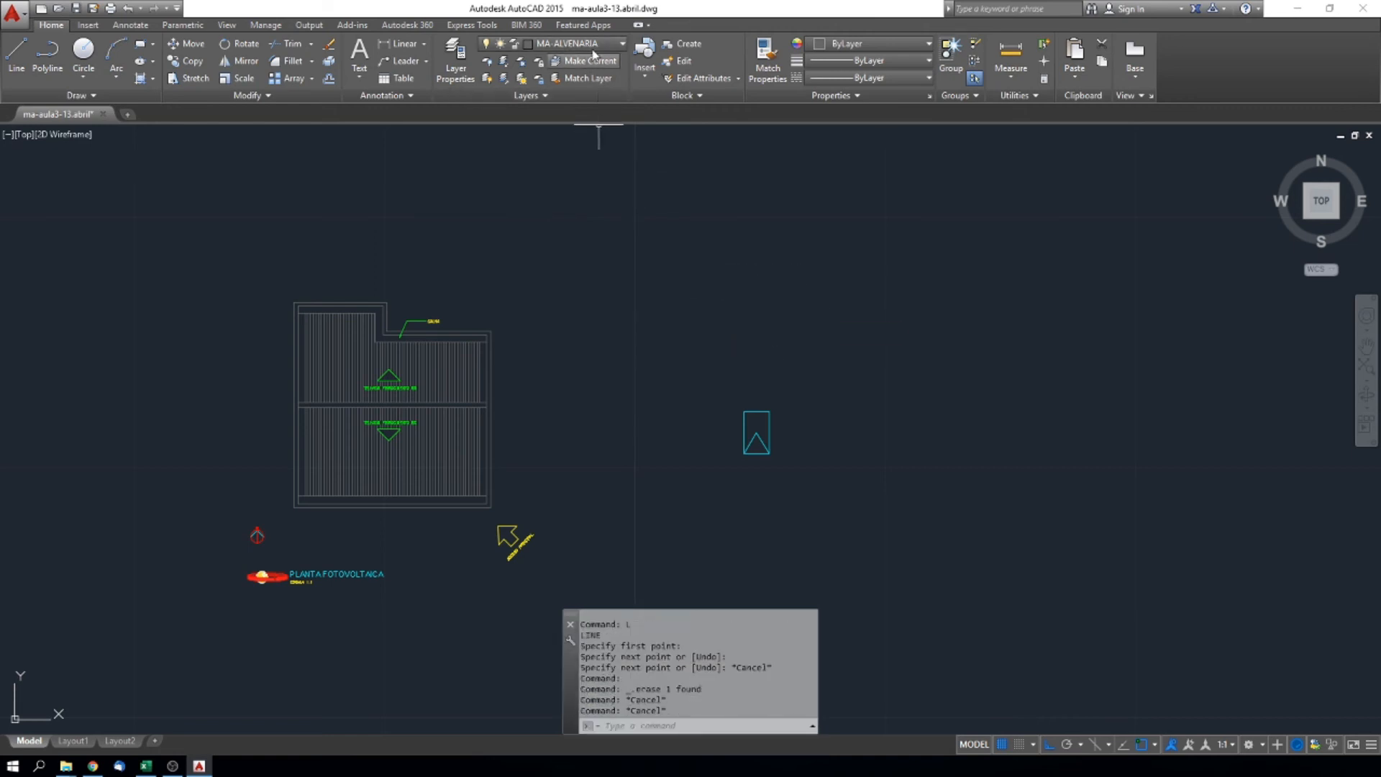
Make MA-PLACAS the current layer
click(576, 44)
click(576, 372)
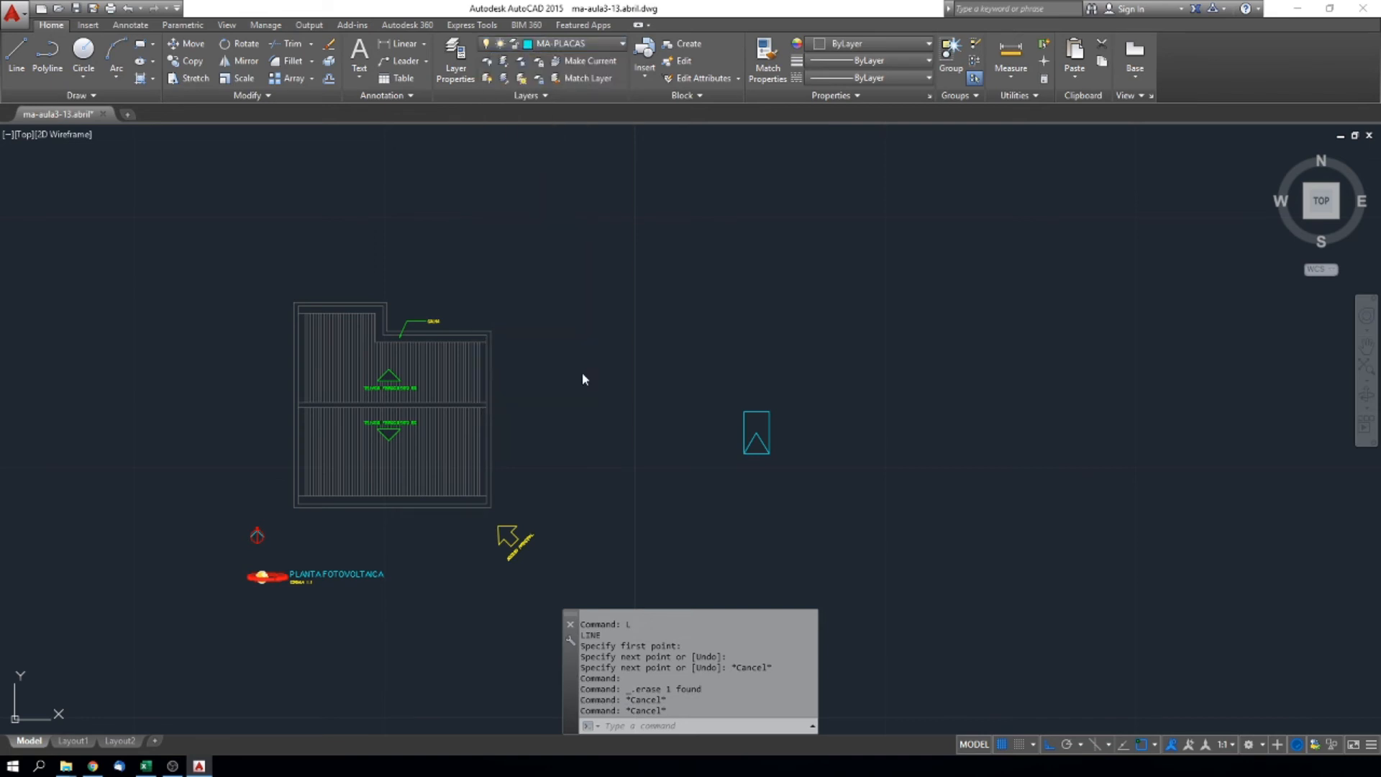
middle_drag(787, 389, 673, 278)
scroll(641, 299, down, 3)
scroll(561, 253, up, 8)
scroll(590, 271, down, 4)
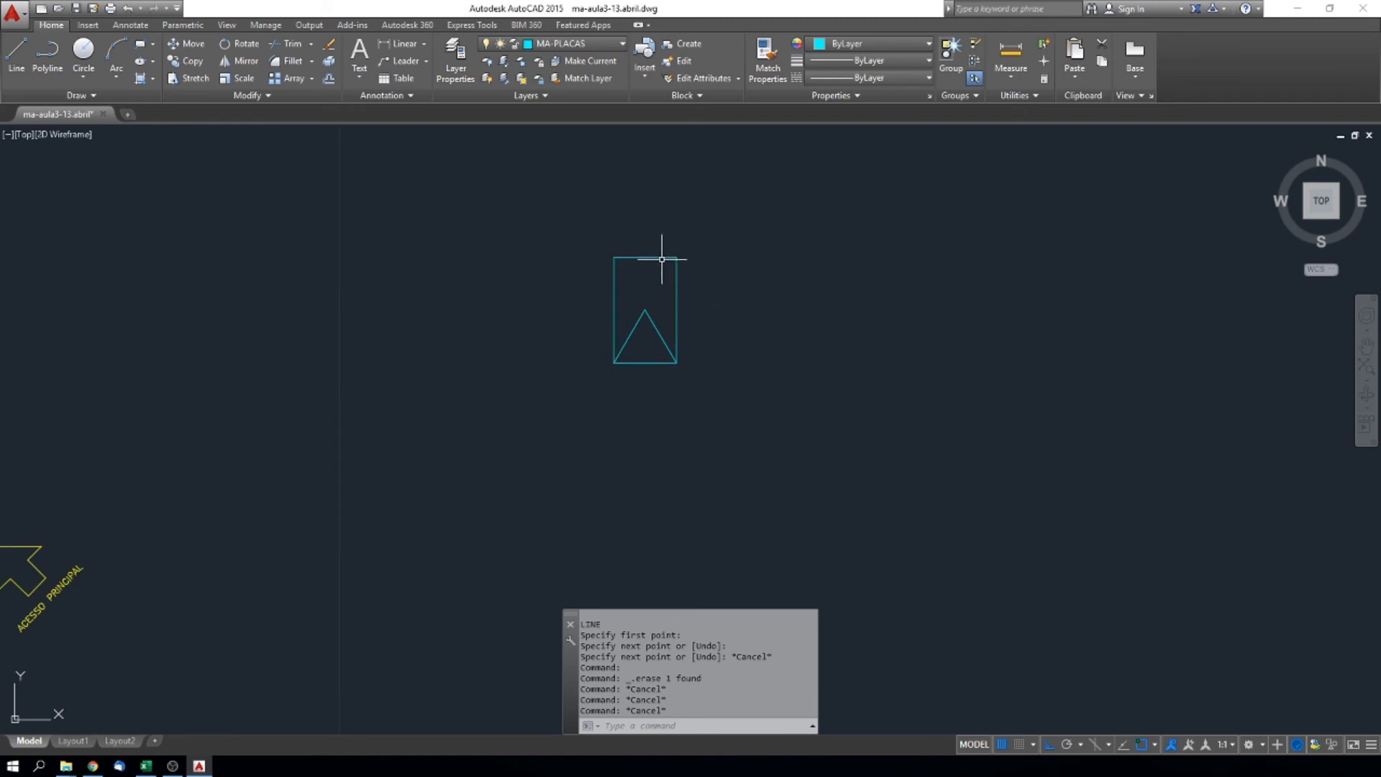
scroll(631, 345, down, 4)
scroll(632, 346, up, 4)
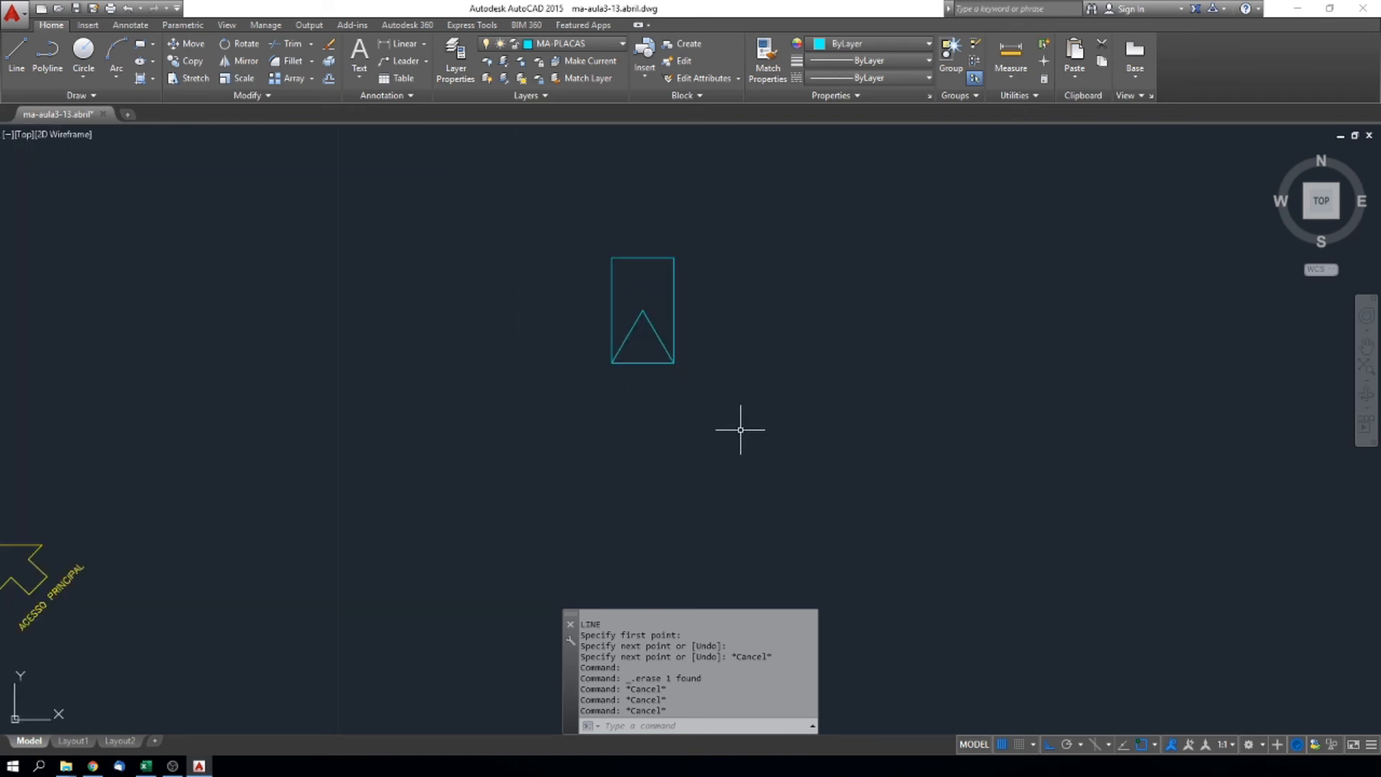
Convert the panel outline and its triangle lines into a block named PLACAS 310, with the outline's upper-right corner as base point
click(784, 431)
click(551, 204)
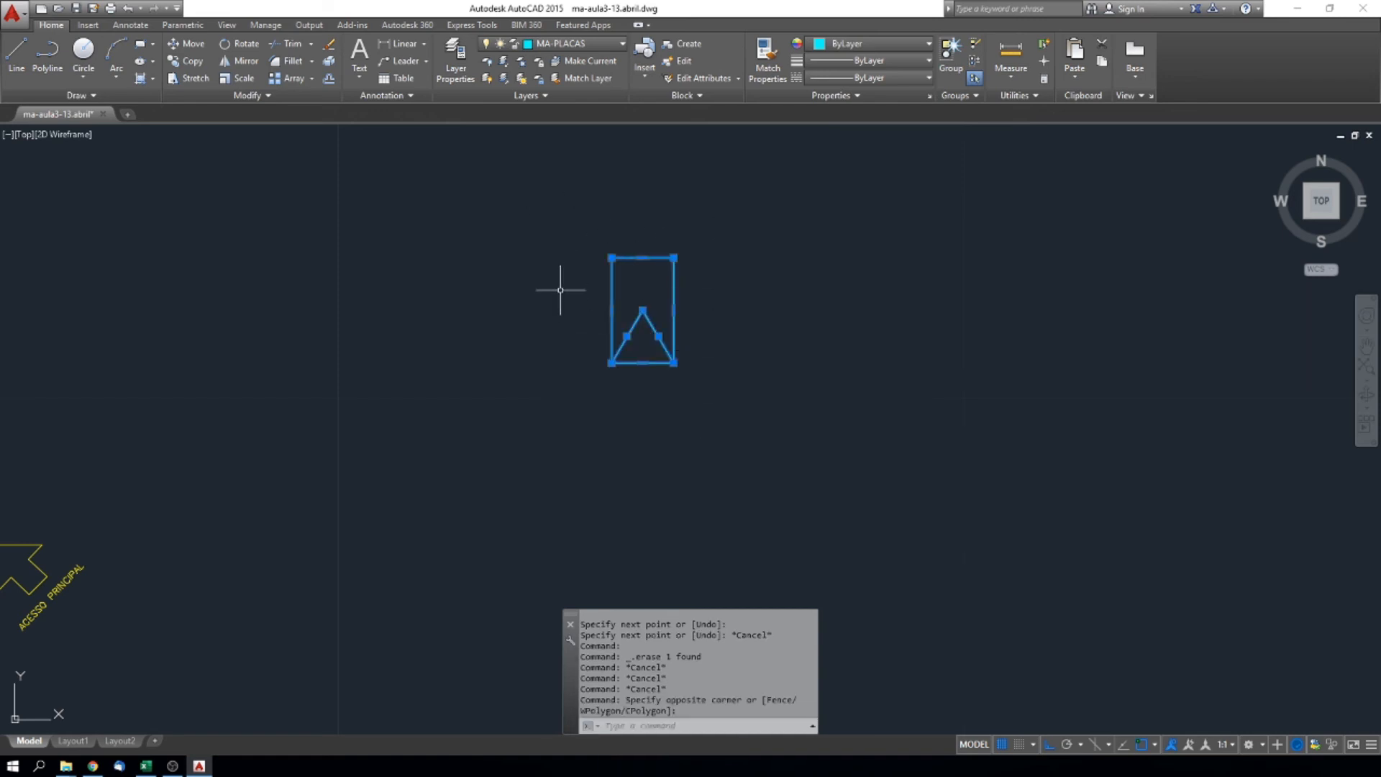
scroll(564, 293, down, 2)
middle_drag(531, 284, 765, 290)
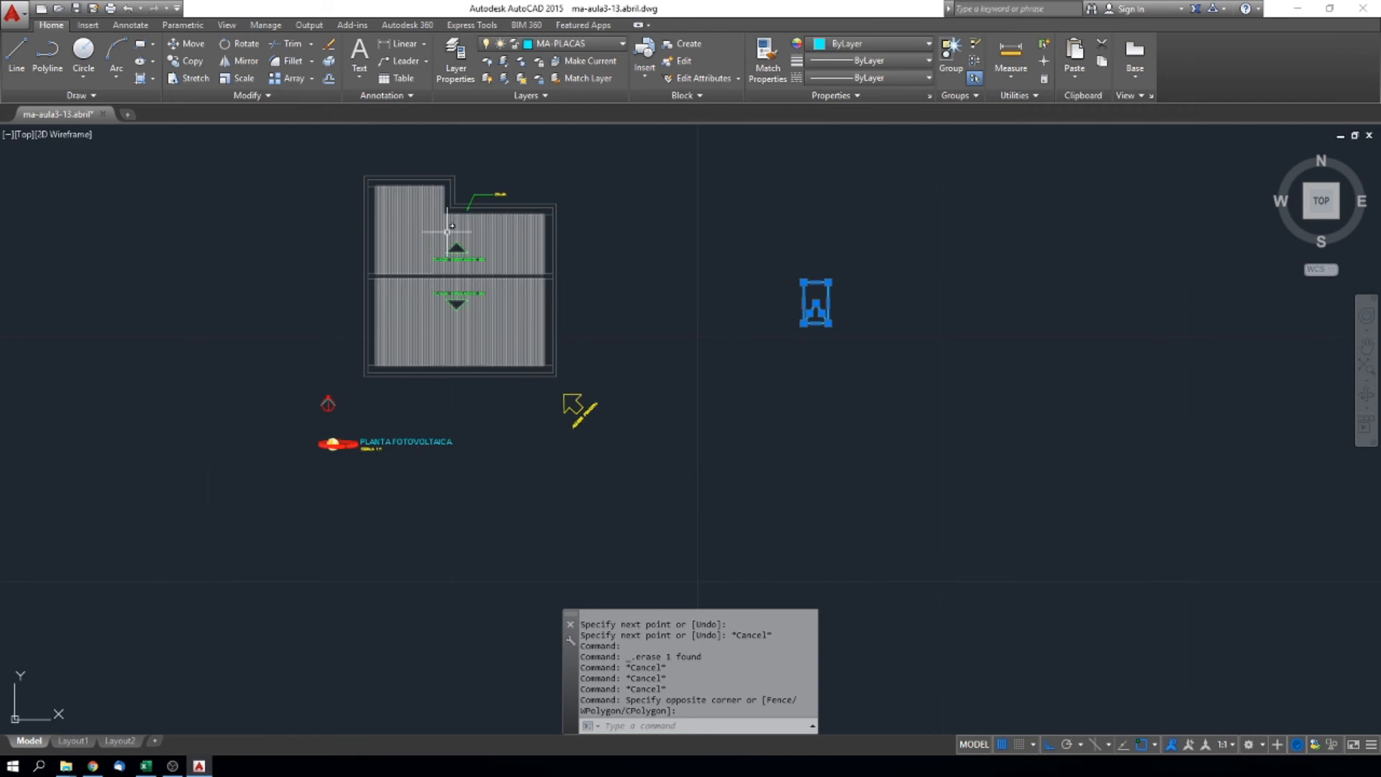
mouse_move(896, 317)
middle_down()
mouse_move(741, 381)
mouse_move(759, 376)
middle_up()
scroll(682, 371, up, 4)
text(b)
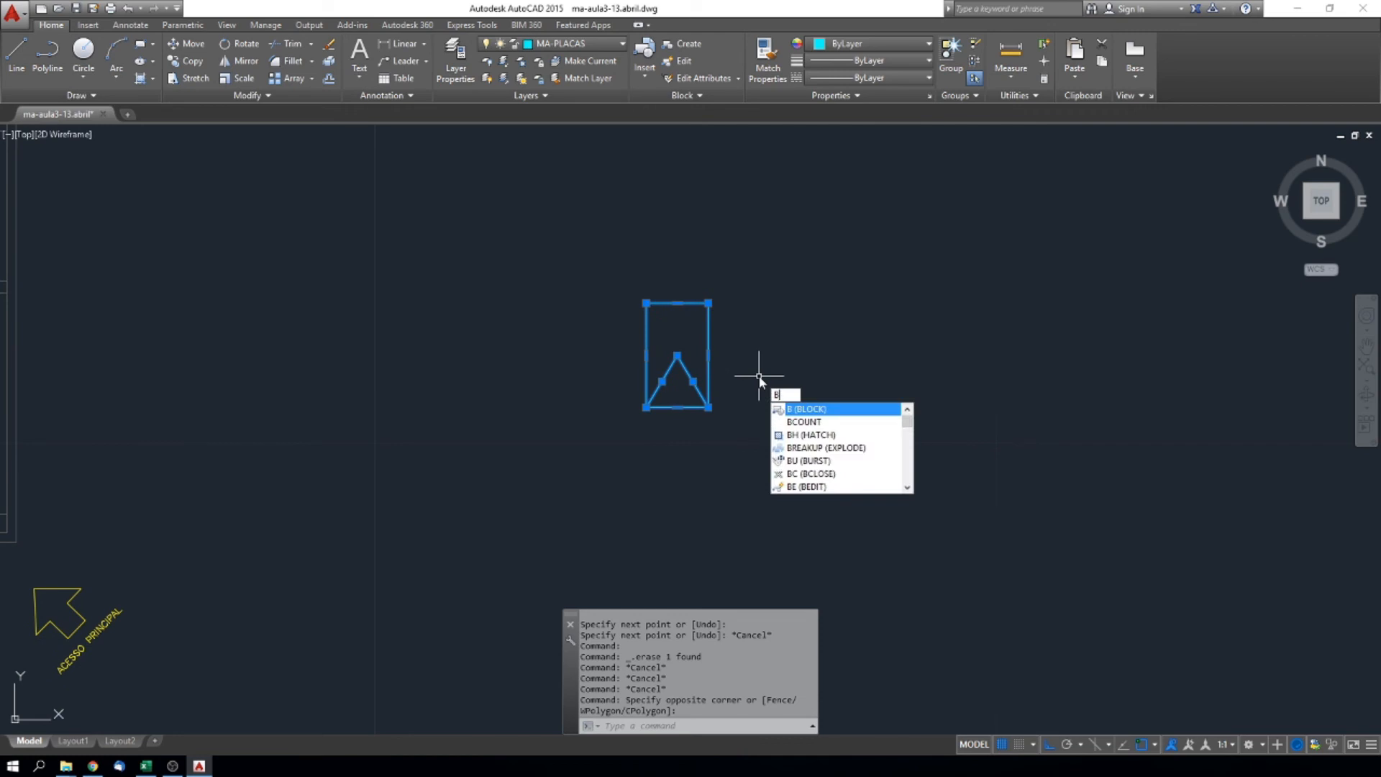
key(Return)
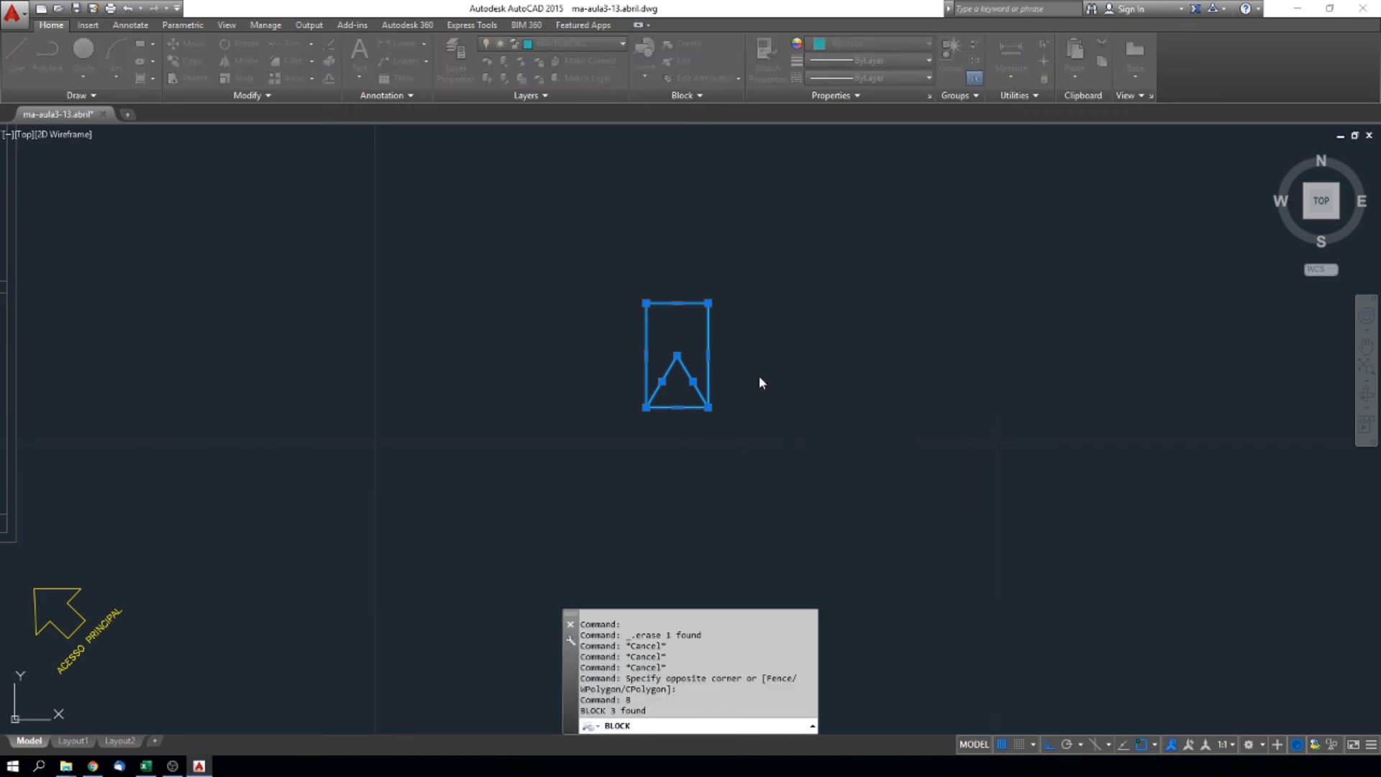
drag(745, 296, 570, 215)
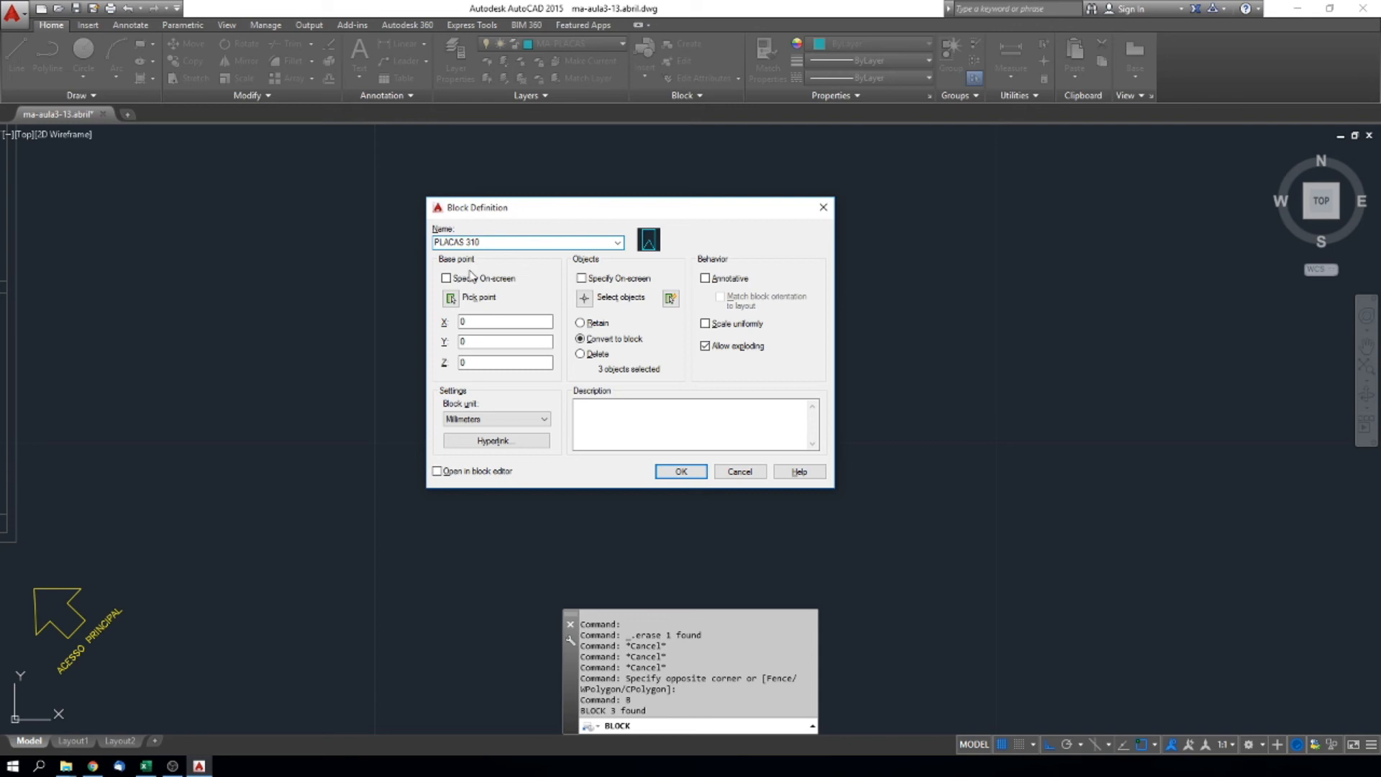
click(453, 299)
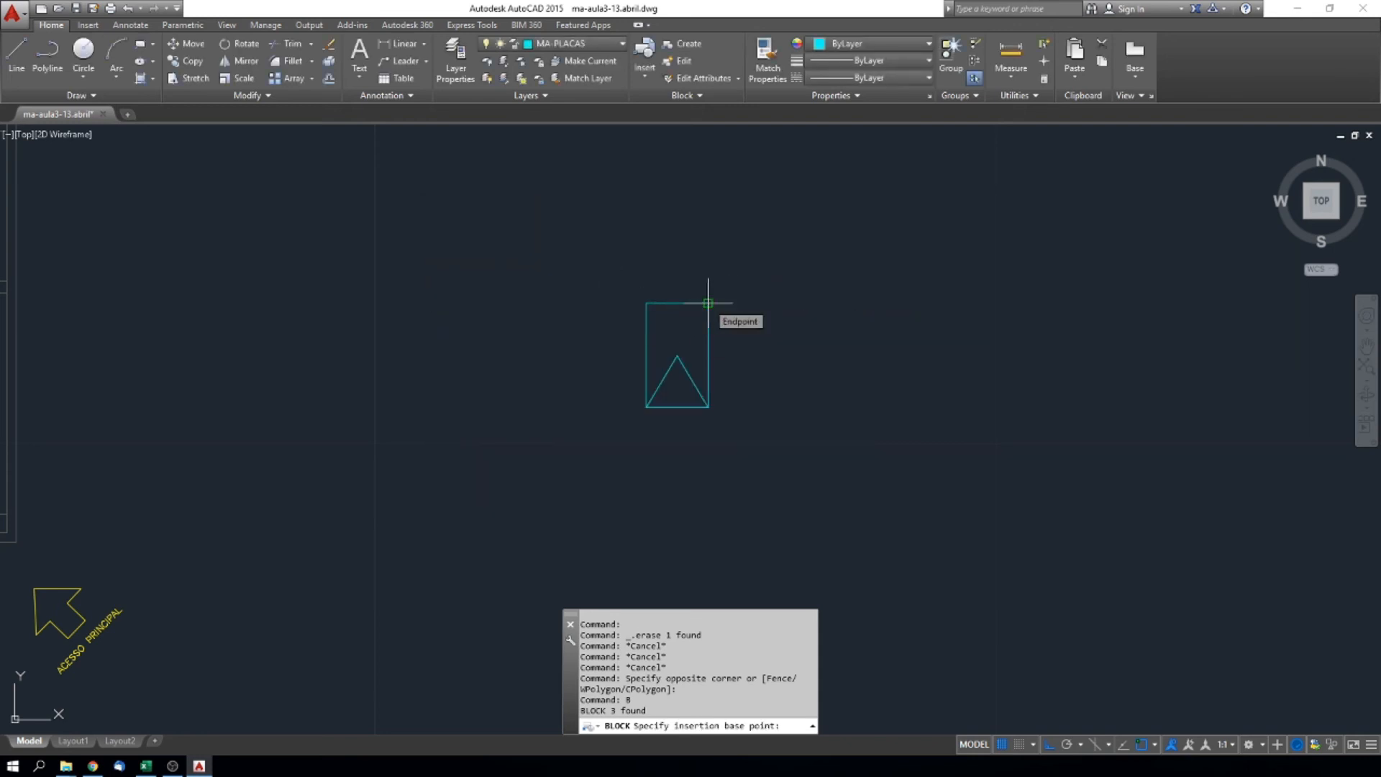
click(708, 303)
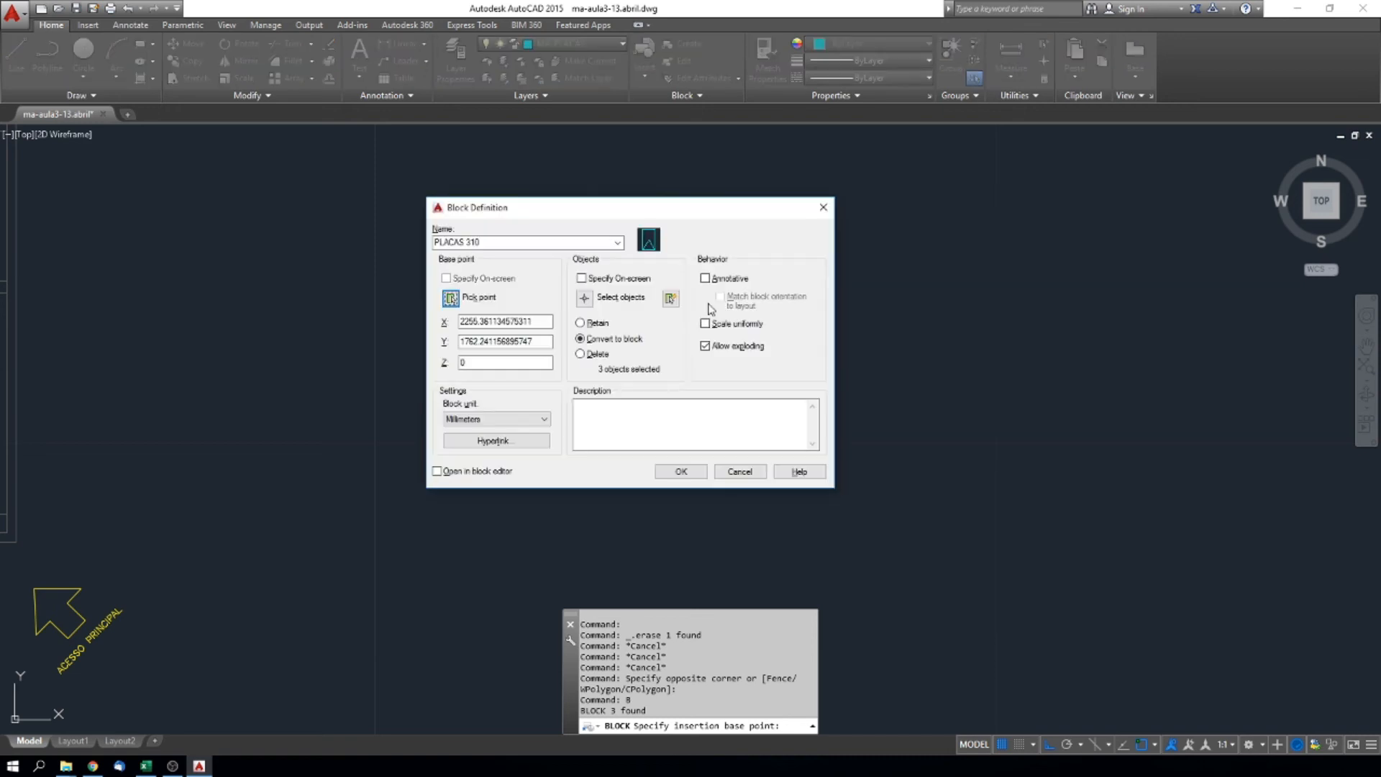
click(681, 473)
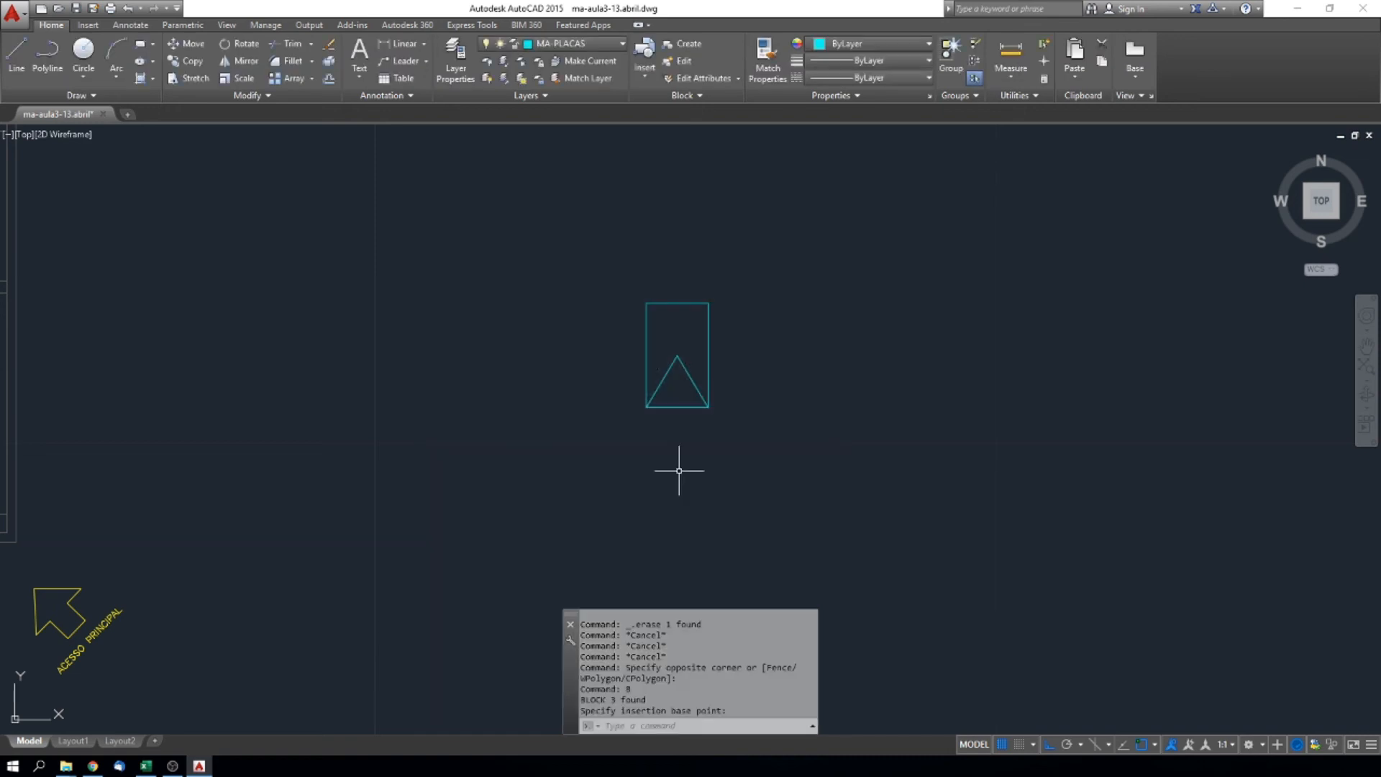
Move the panel block to the left by its insertion grip and return it to about its original place
click(693, 373)
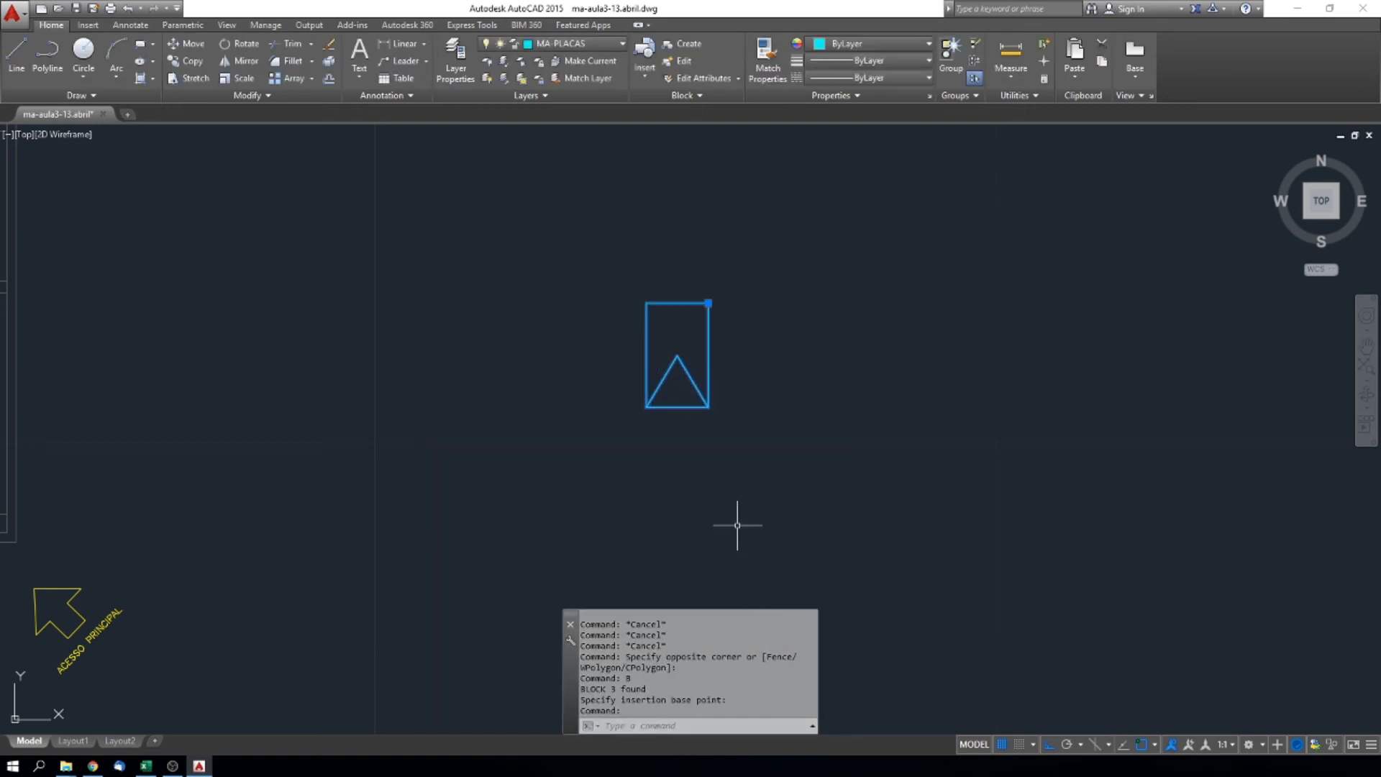
click(708, 303)
click(414, 303)
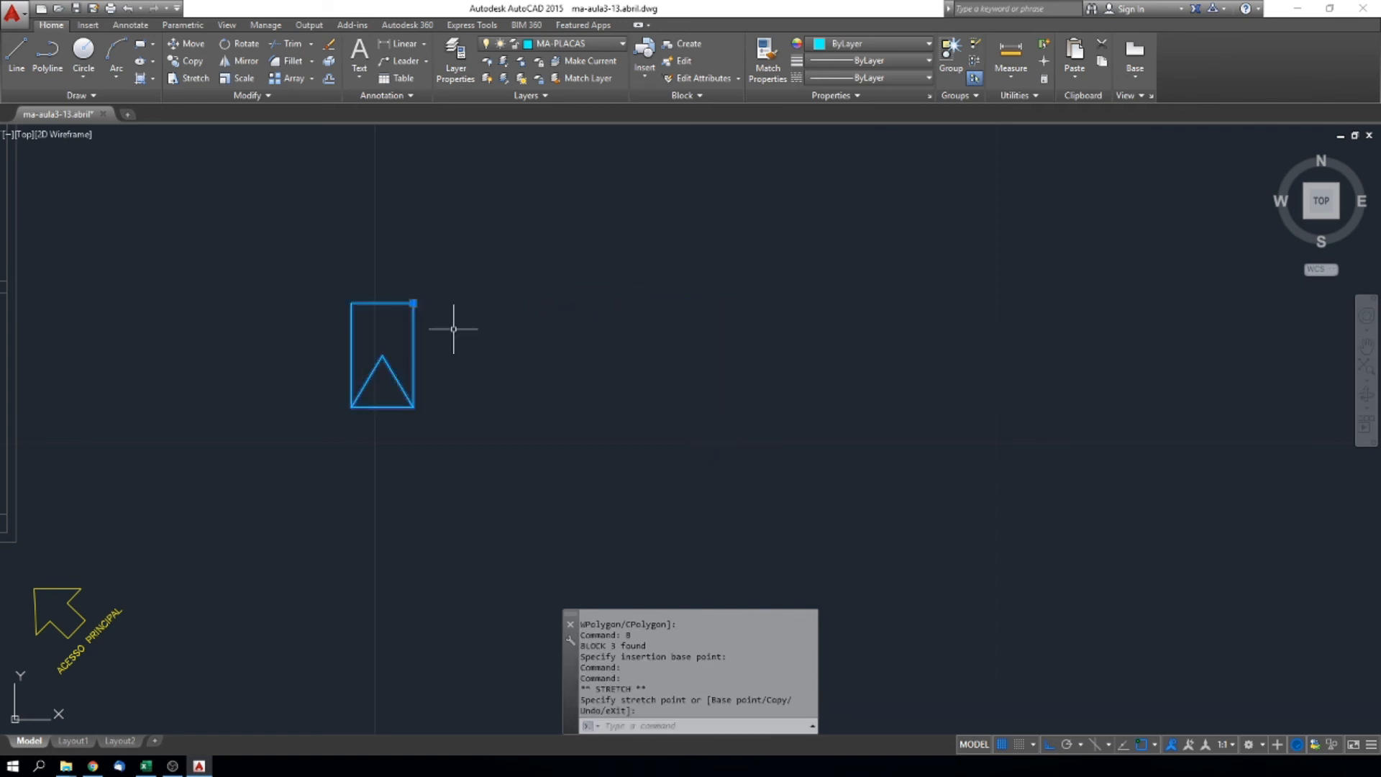
click(414, 302)
click(707, 302)
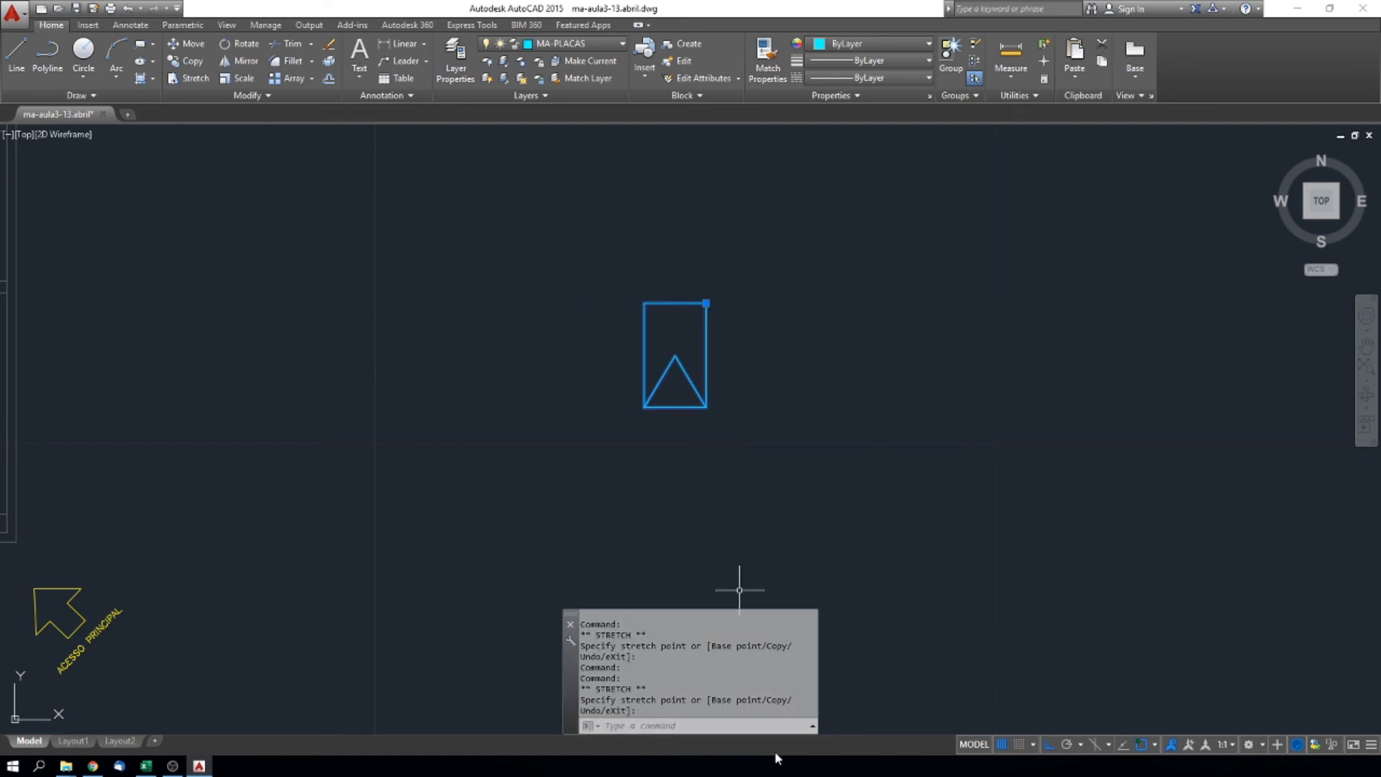
Open the PLACAS 310 block in the Block Editor, inspect its geometry and close the editor, saving the block
middle_drag(709, 355, 671, 361)
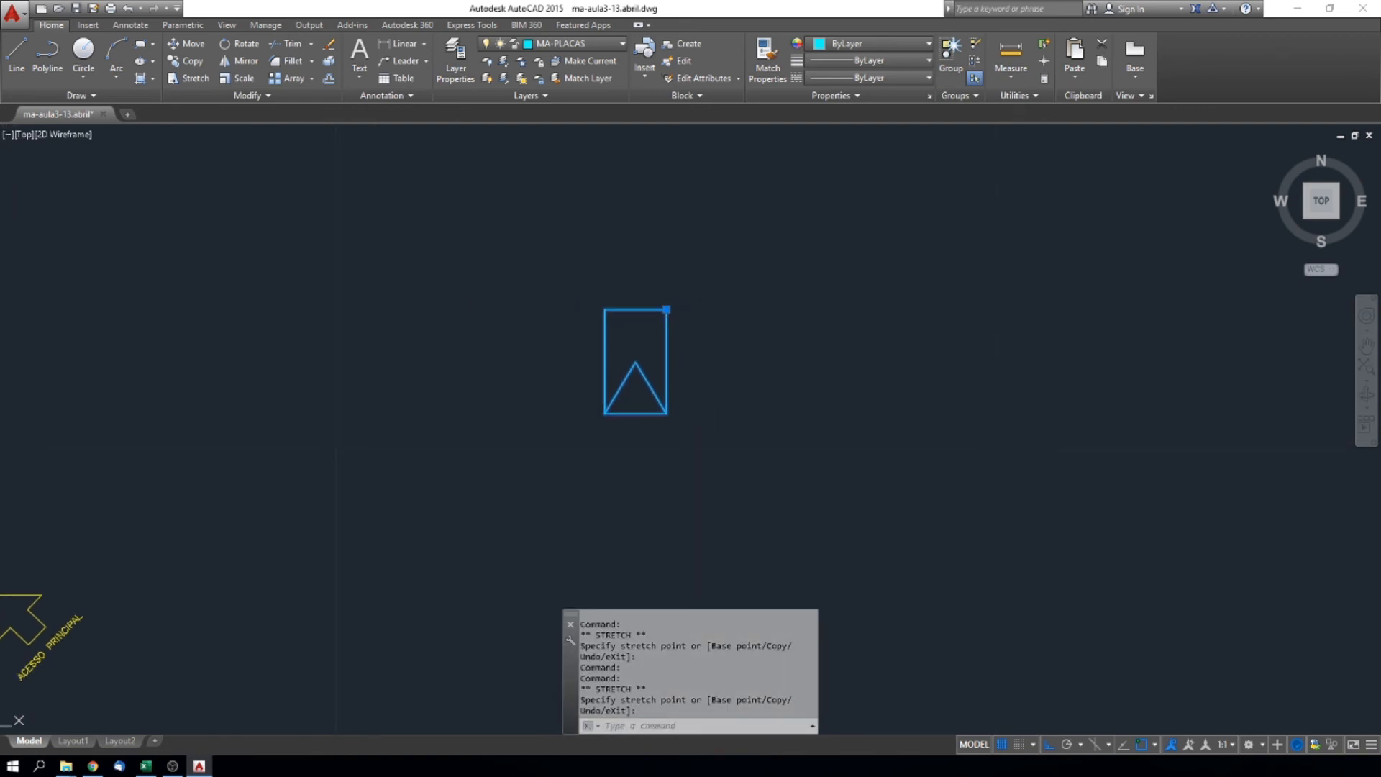
double_click(637, 367)
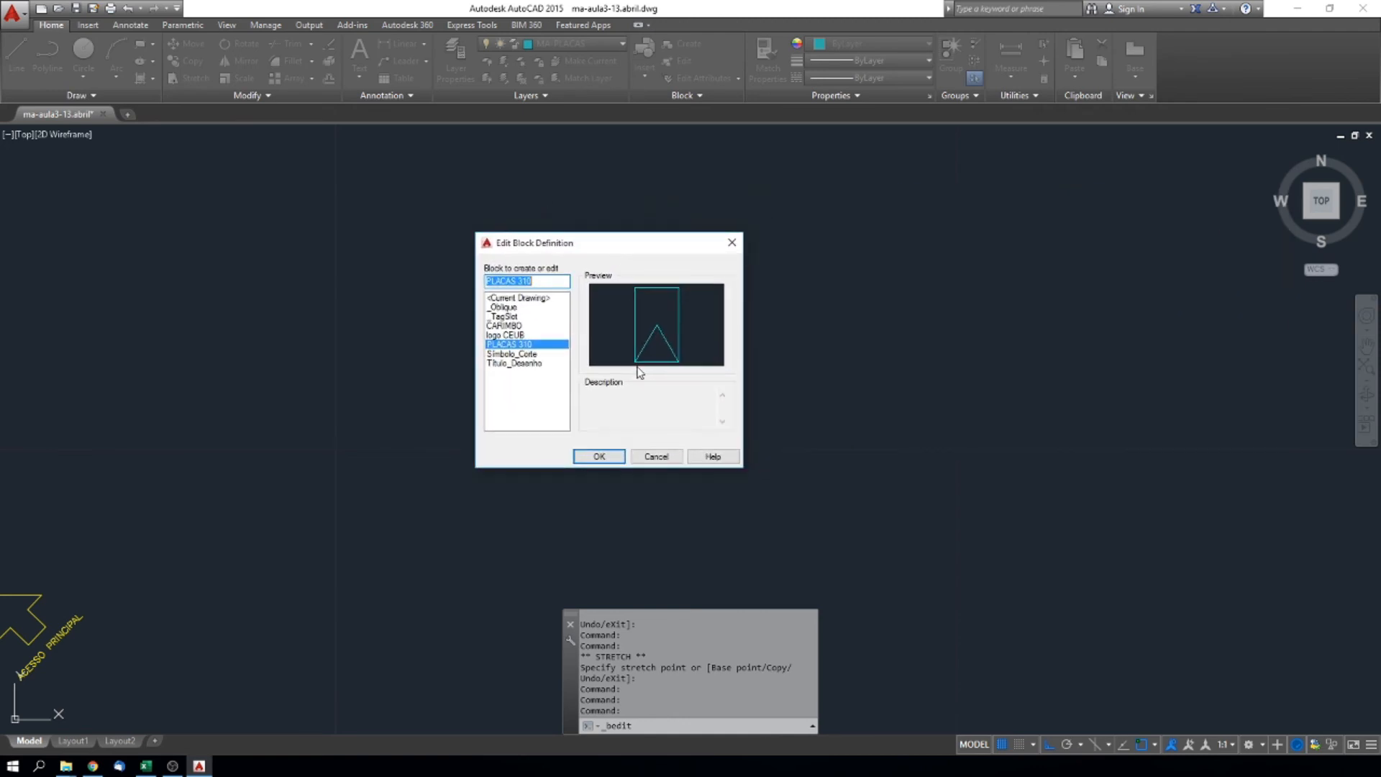
click(615, 458)
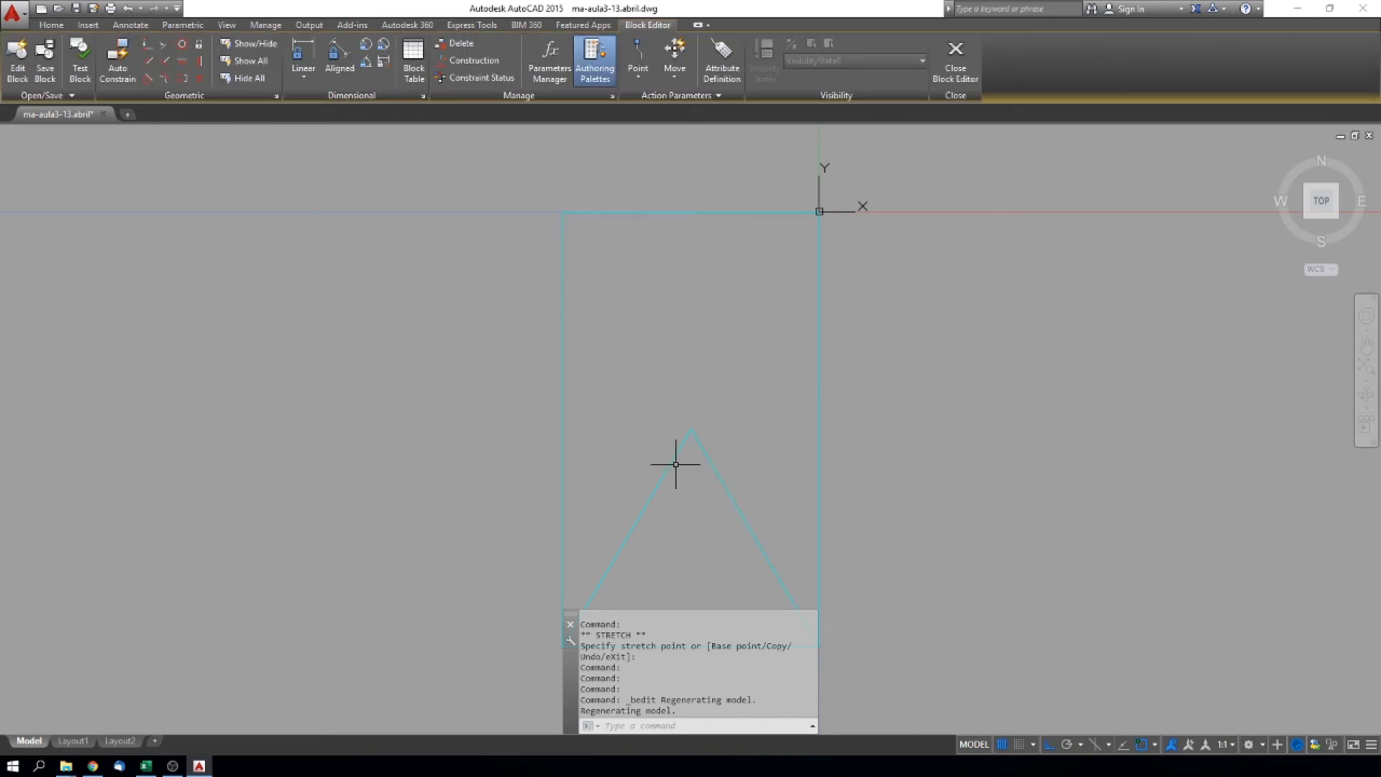
scroll(677, 462, down, 4)
middle_drag(573, 503, 560, 436)
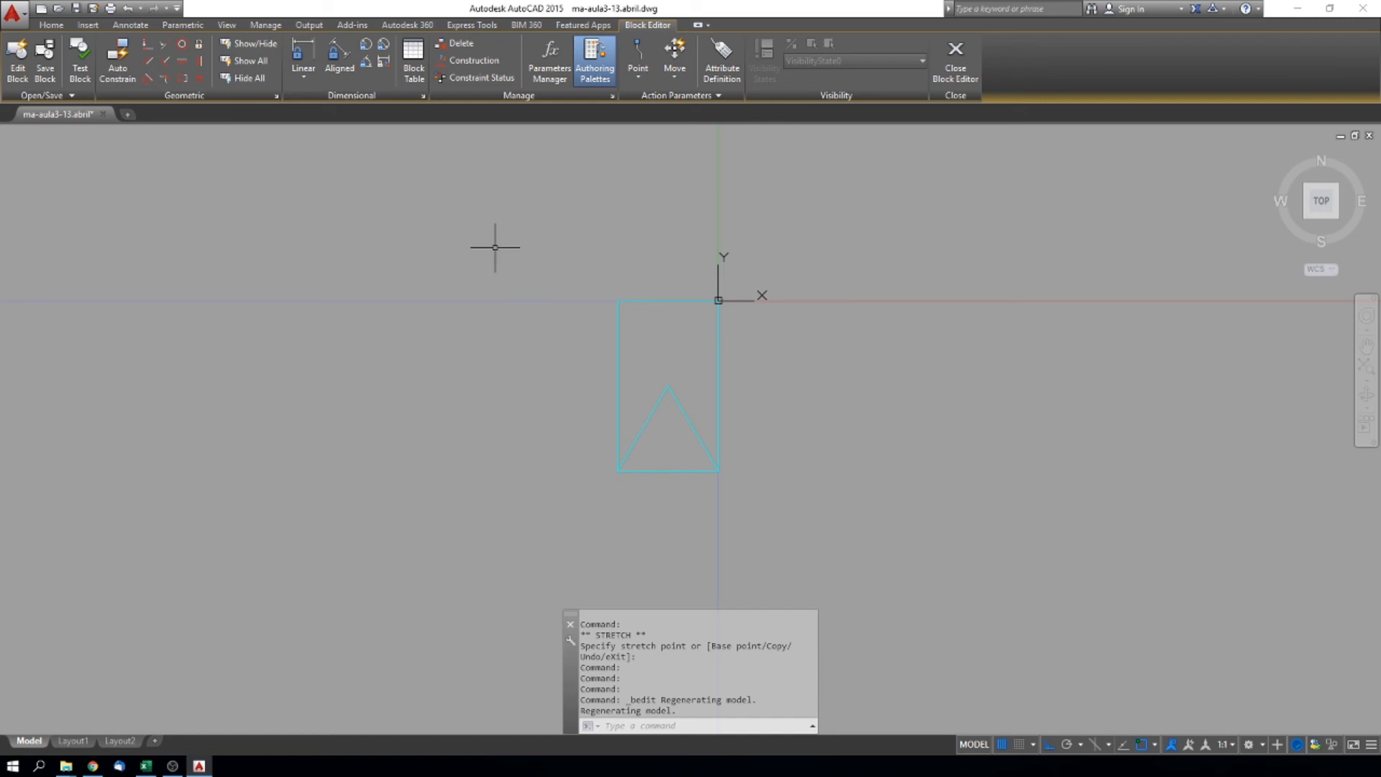
click(955, 61)
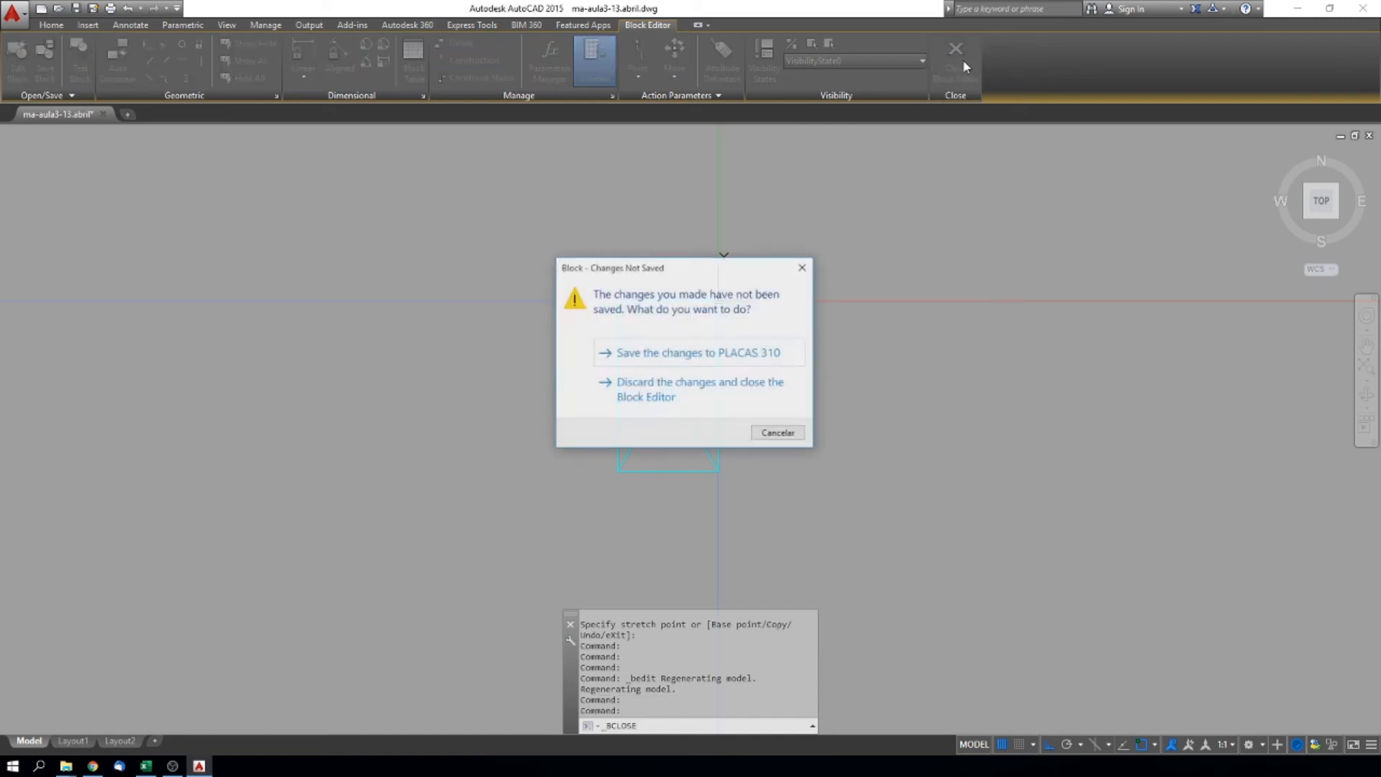
click(722, 354)
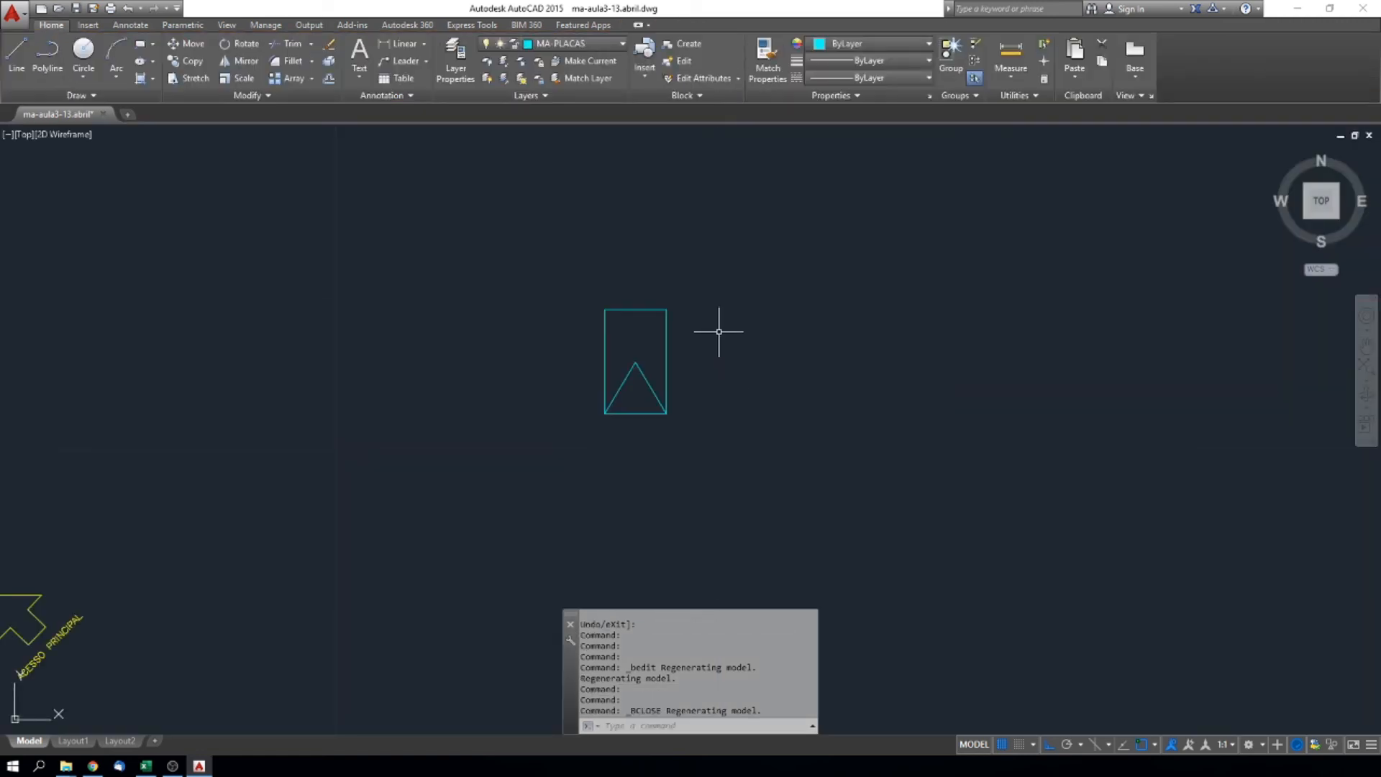
Copy the panel block from its upper-left corner to its upper-right corner, placing a second panel directly beside it
middle_drag(718, 340, 731, 357)
click(702, 368)
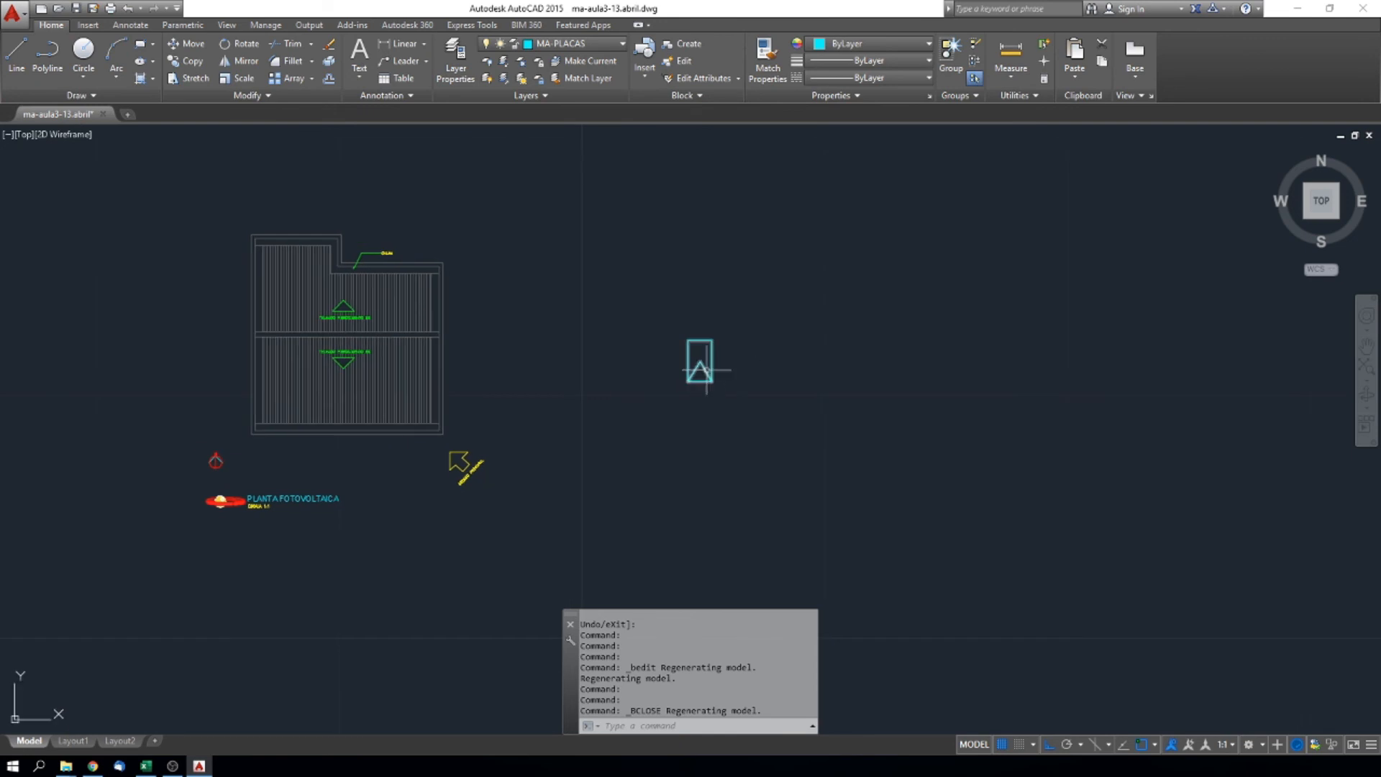
scroll(729, 399, up, 10)
scroll(733, 350, down, 6)
middle_drag(753, 426, 769, 313)
scroll(723, 244, up, 6)
mouse_move(731, 259)
middle_down()
mouse_move(623, 191)
mouse_move(596, 247)
middle_up()
scroll(619, 216, down, 4)
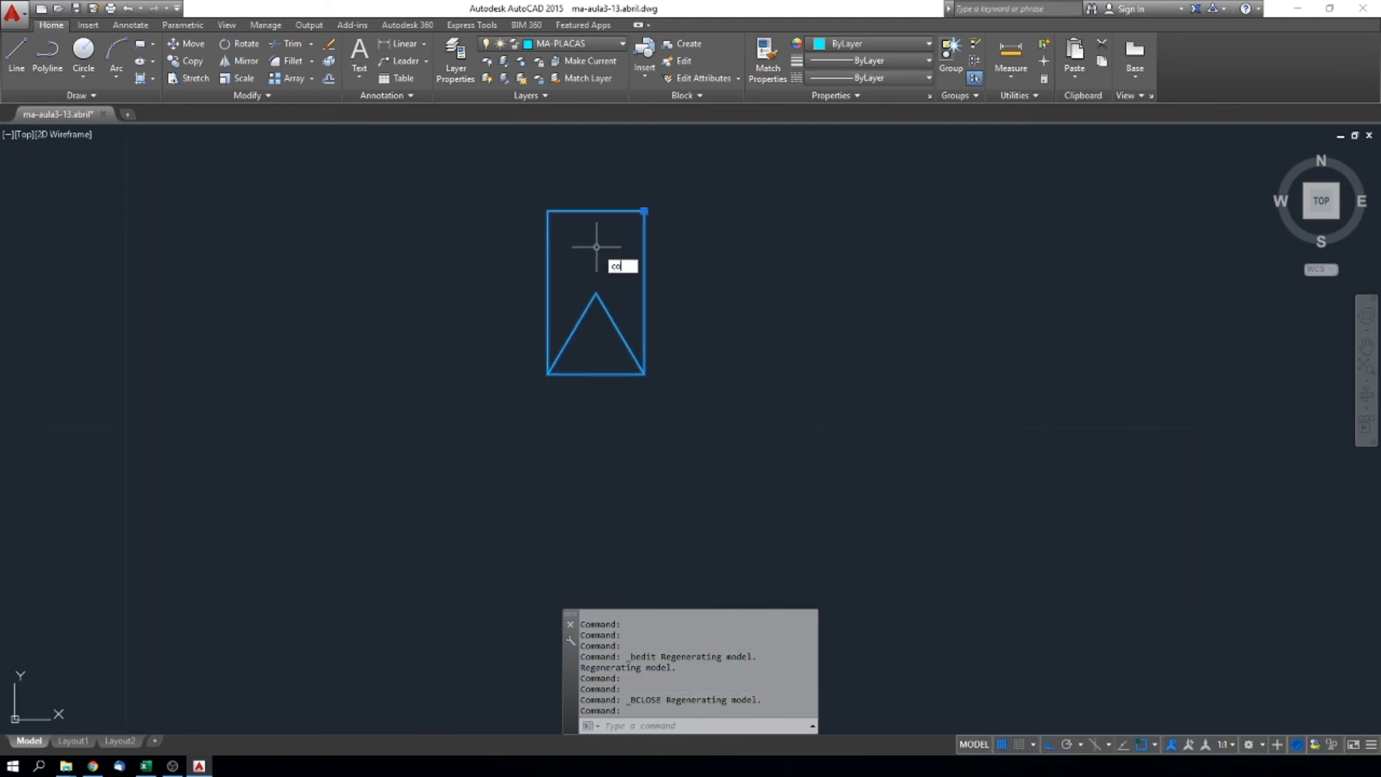
key(Return)
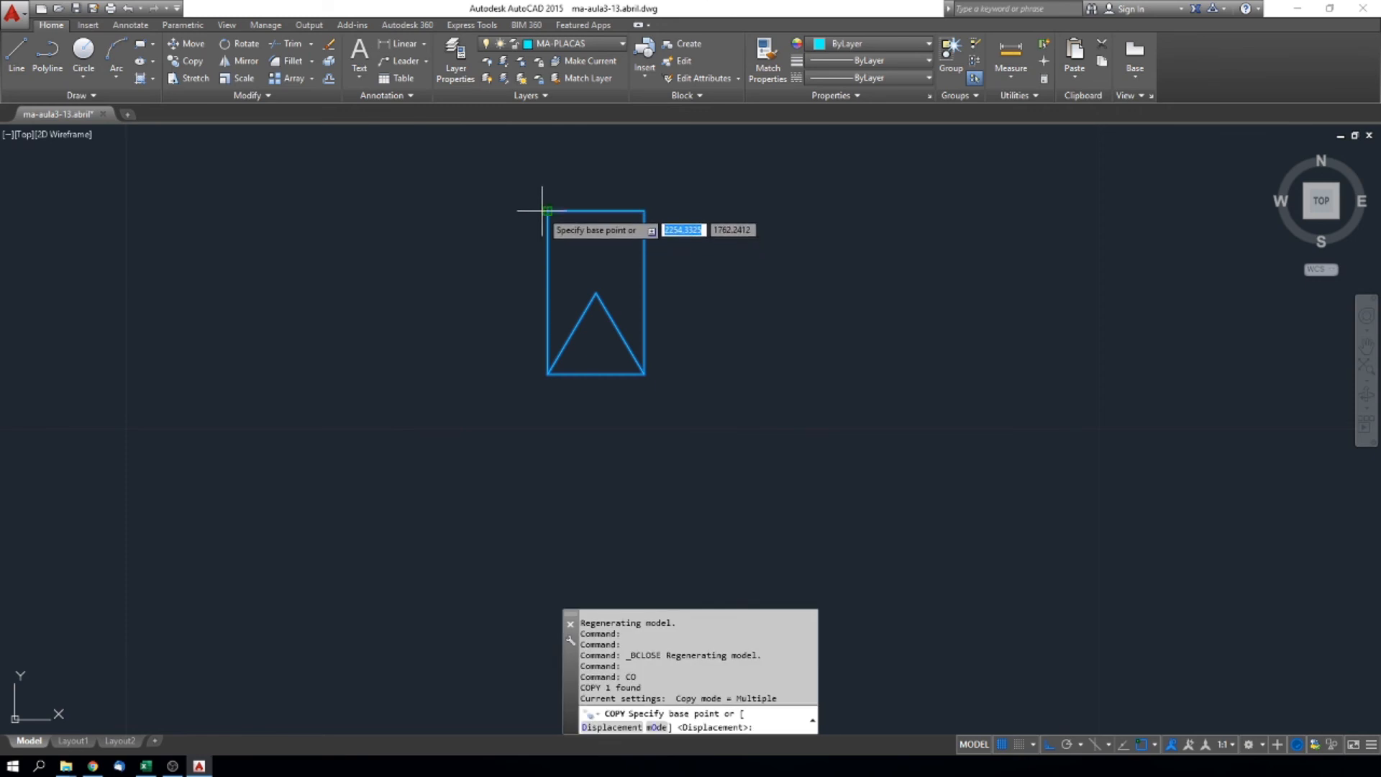
click(545, 211)
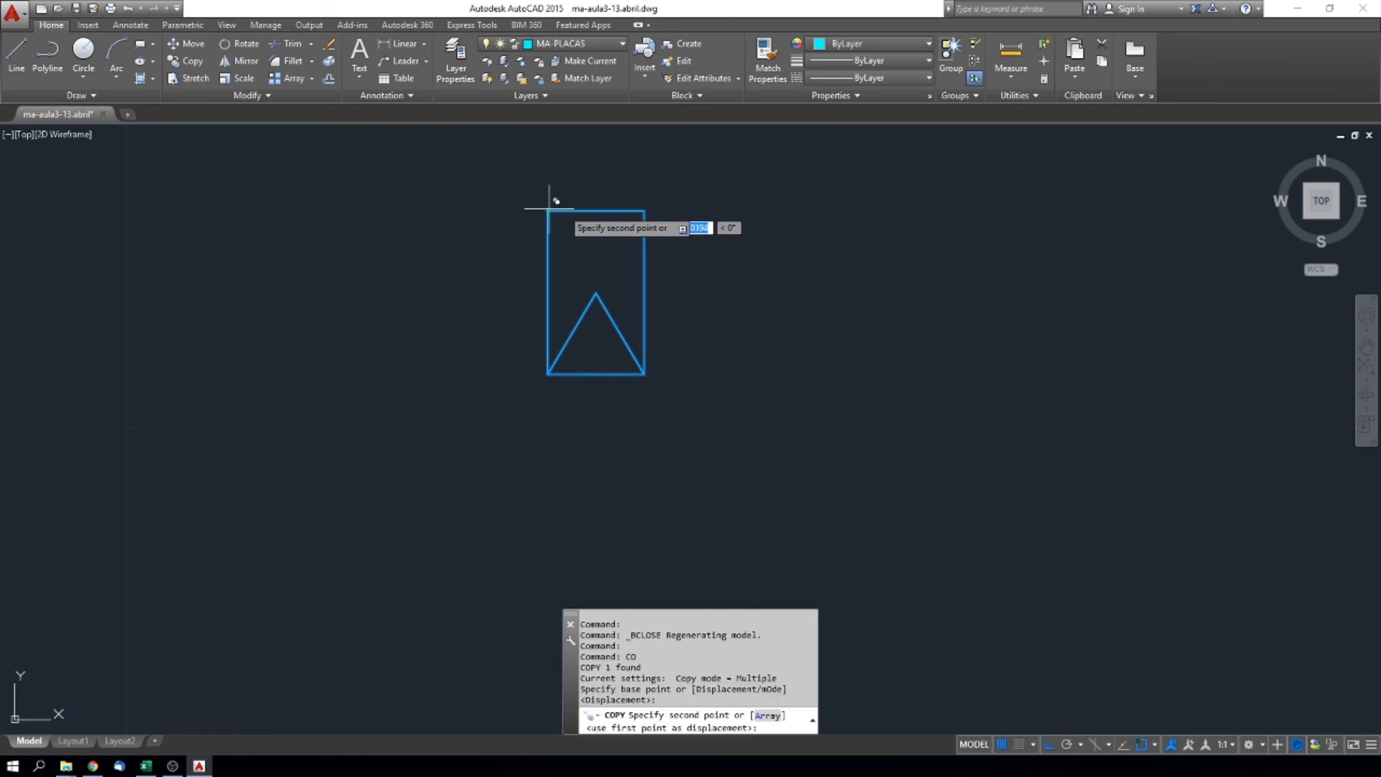
click(643, 211)
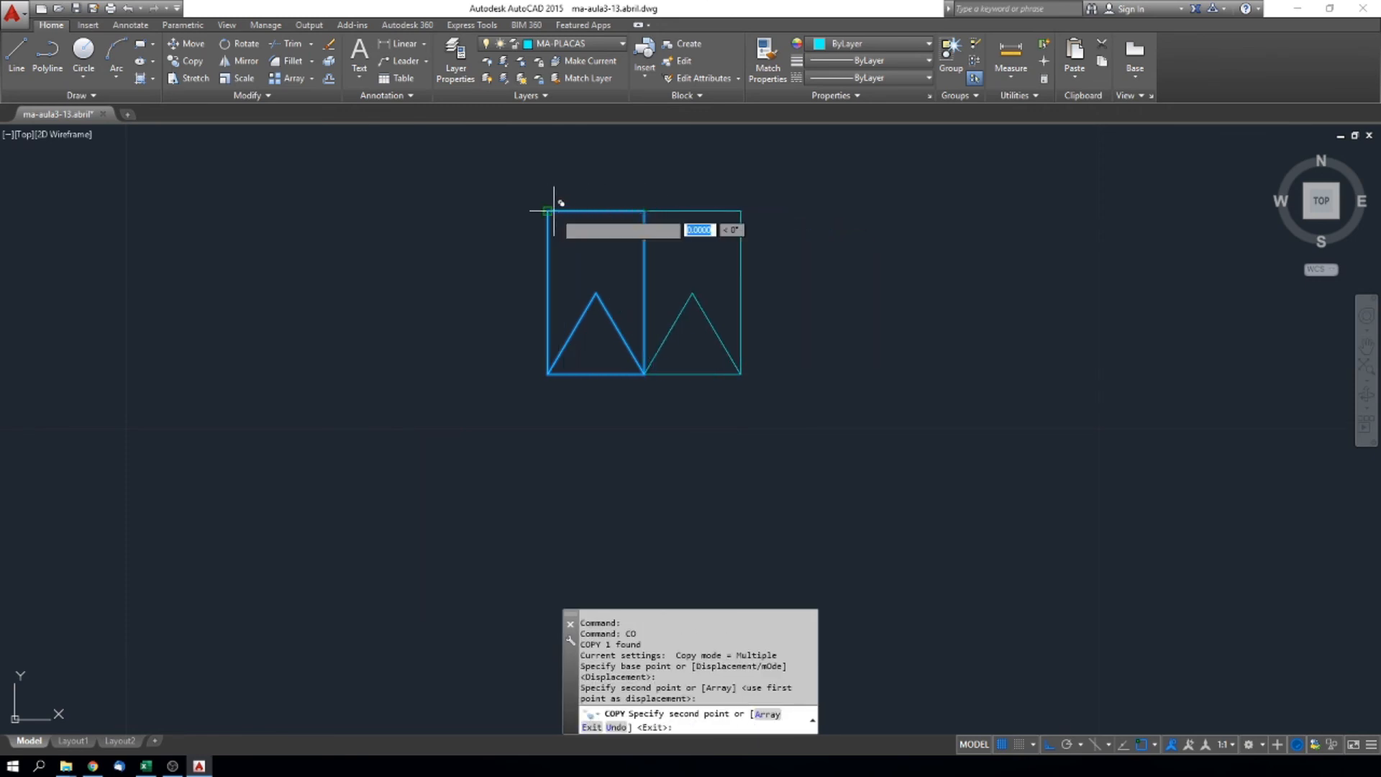
key(Escape)
Move the copied panel .002 to the right, away from the original panel
scroll(641, 229, up, 5)
scroll(656, 211, up, 3)
scroll(685, 216, down, 5)
scroll(728, 253, up, 5)
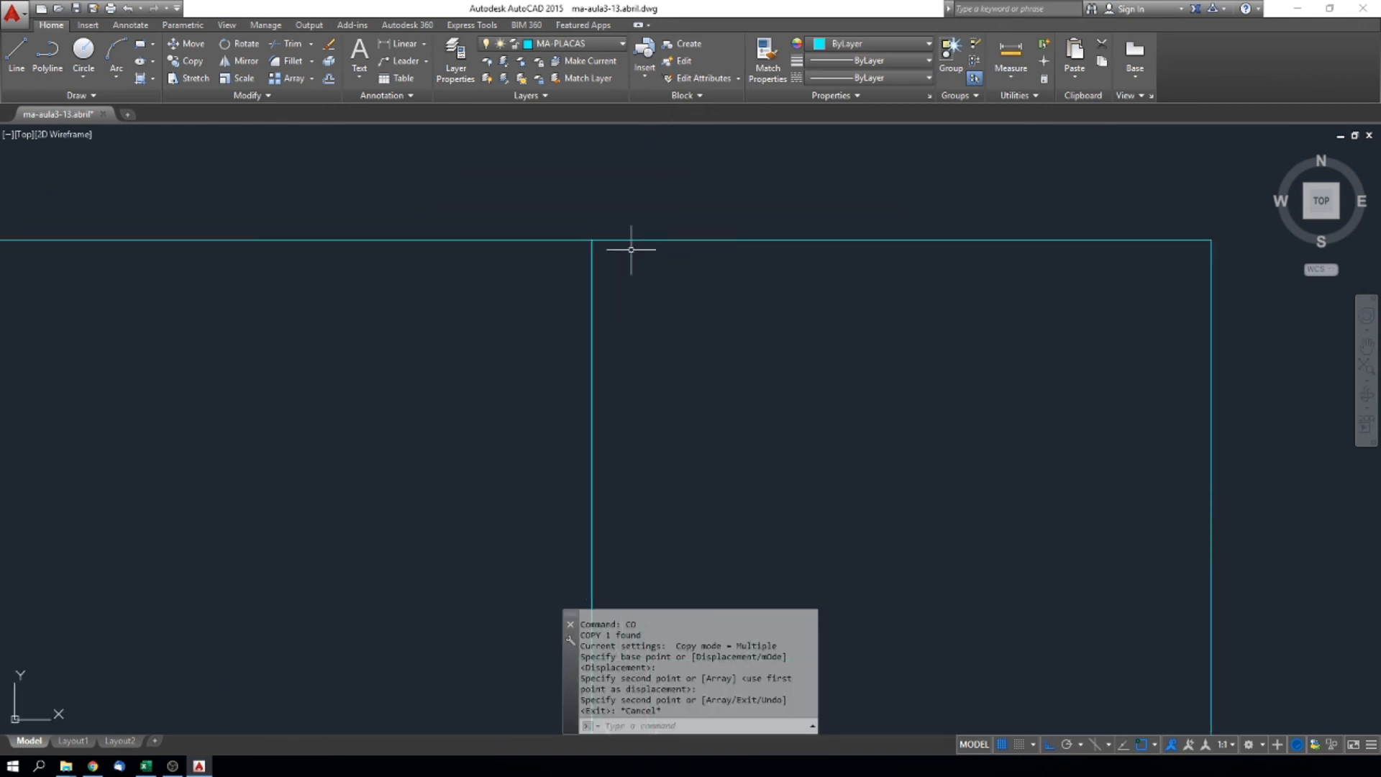
click(613, 239)
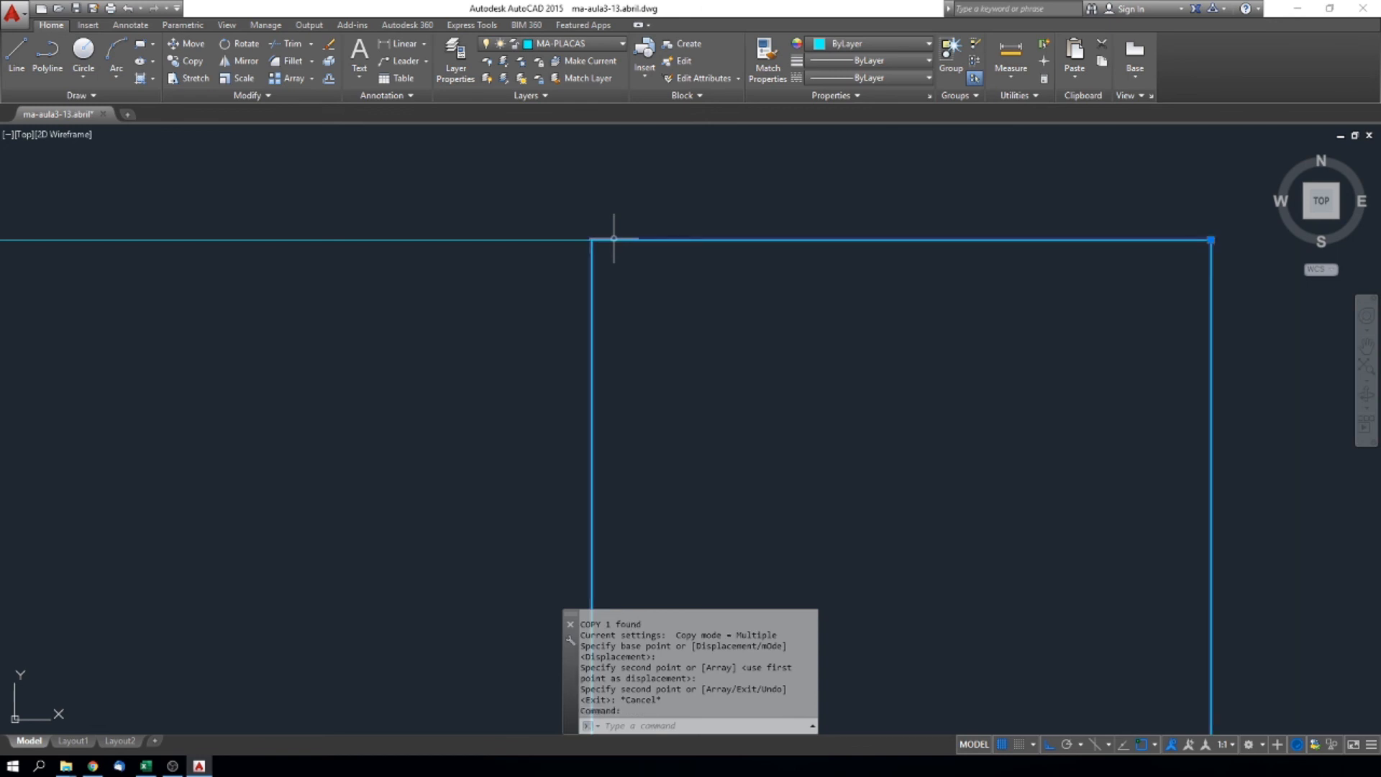
scroll(614, 239, down, 2)
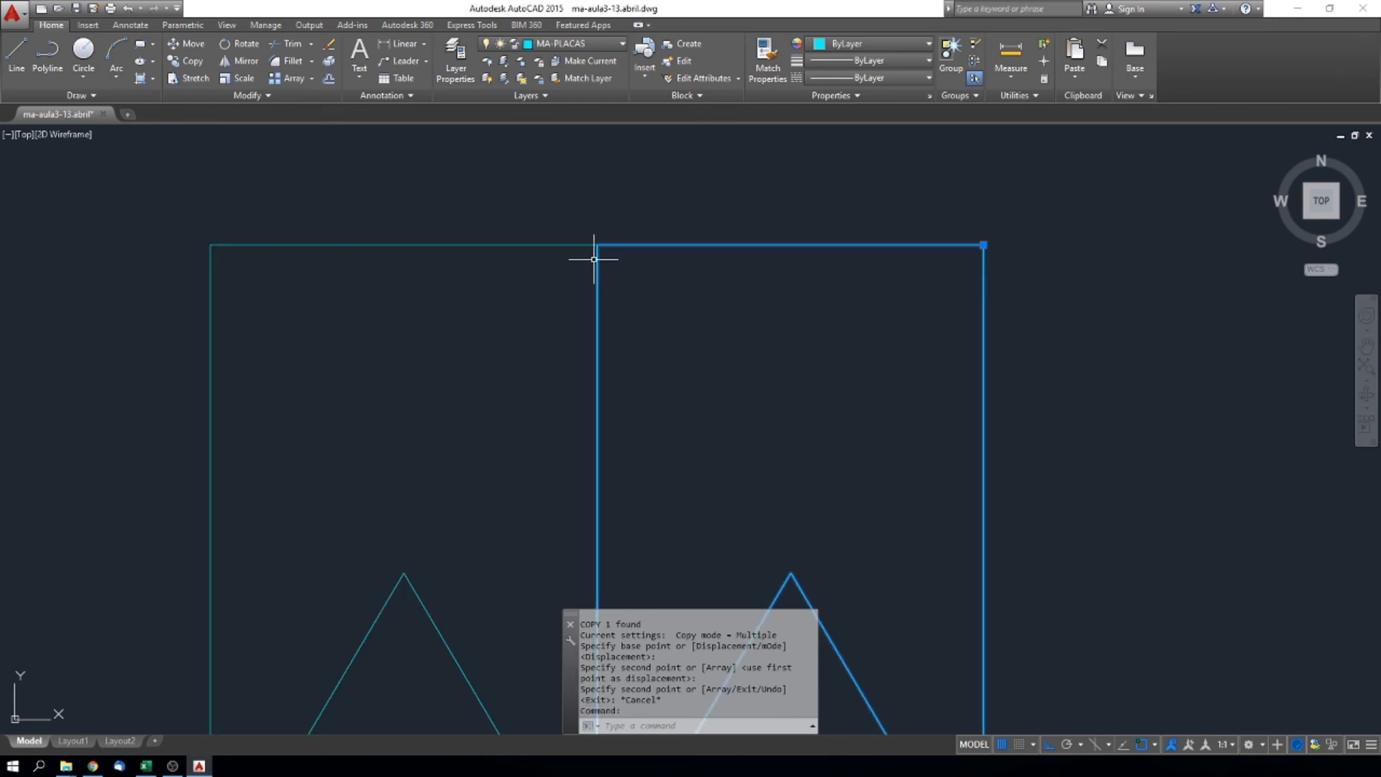
middle_drag(597, 350, 597, 287)
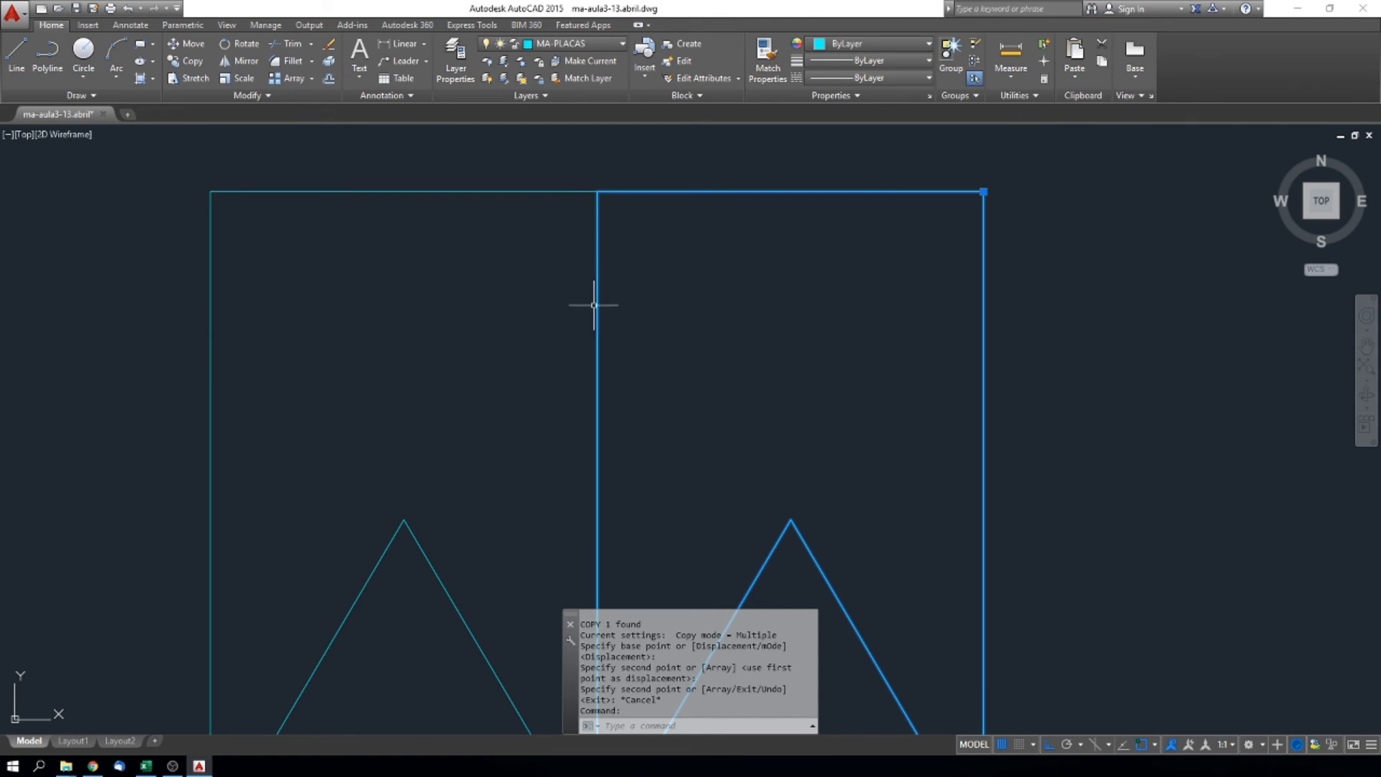
scroll(736, 357, down, 3)
text(m)
key(Return)
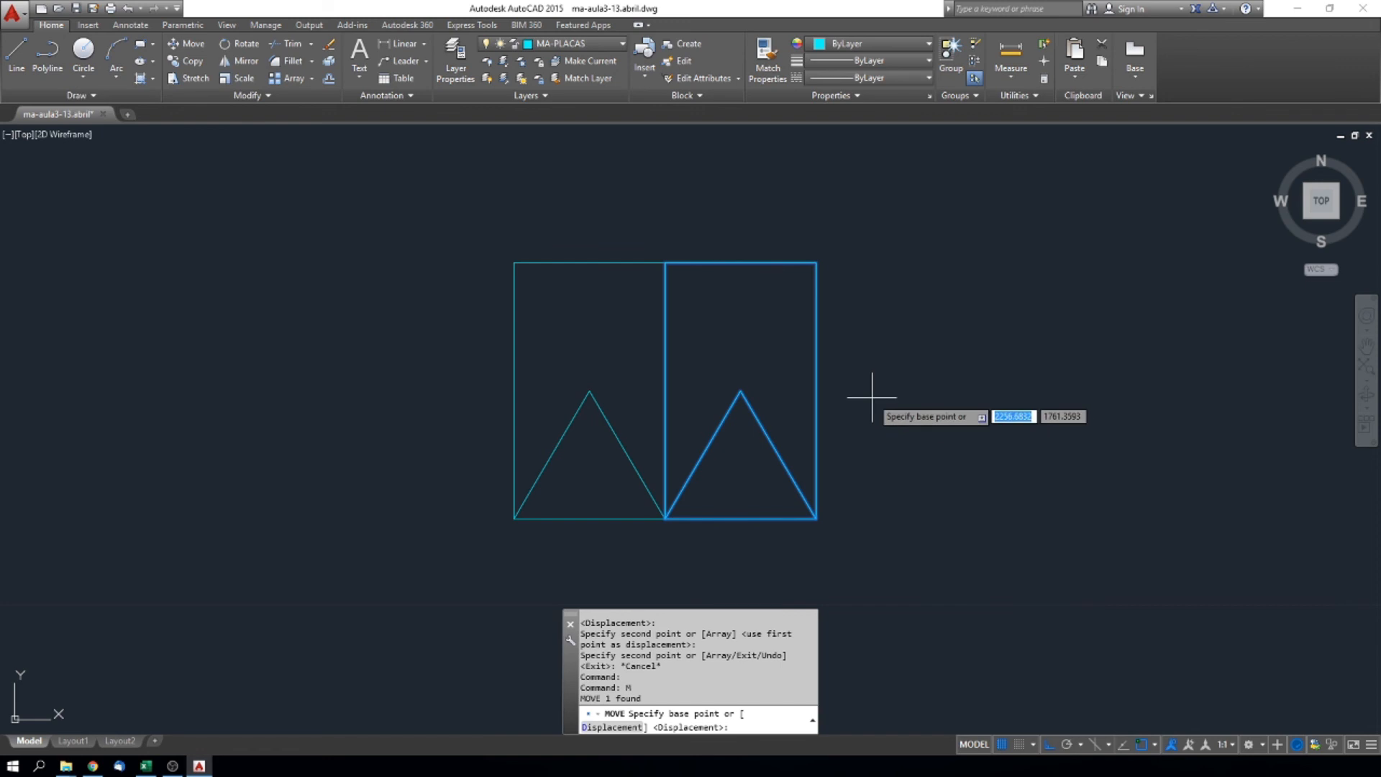
click(872, 396)
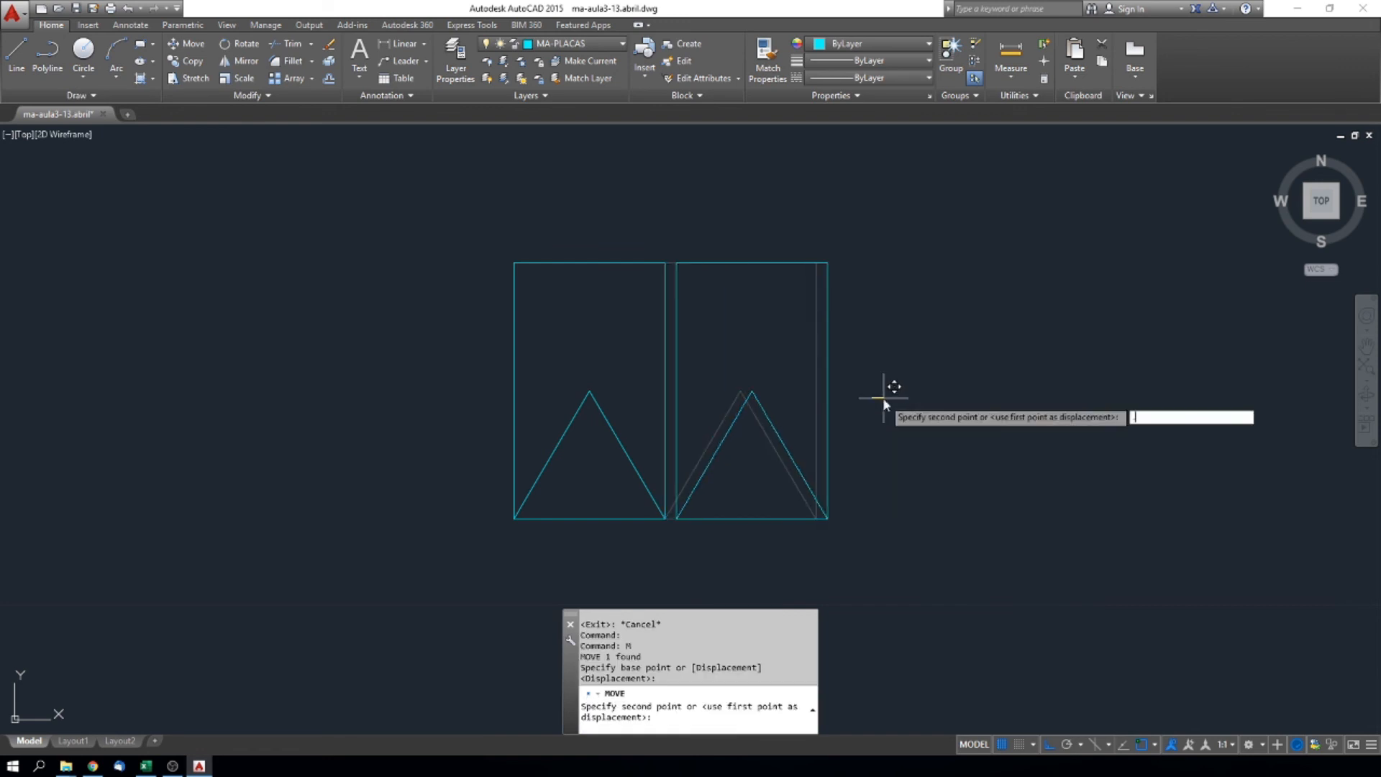
text(002)
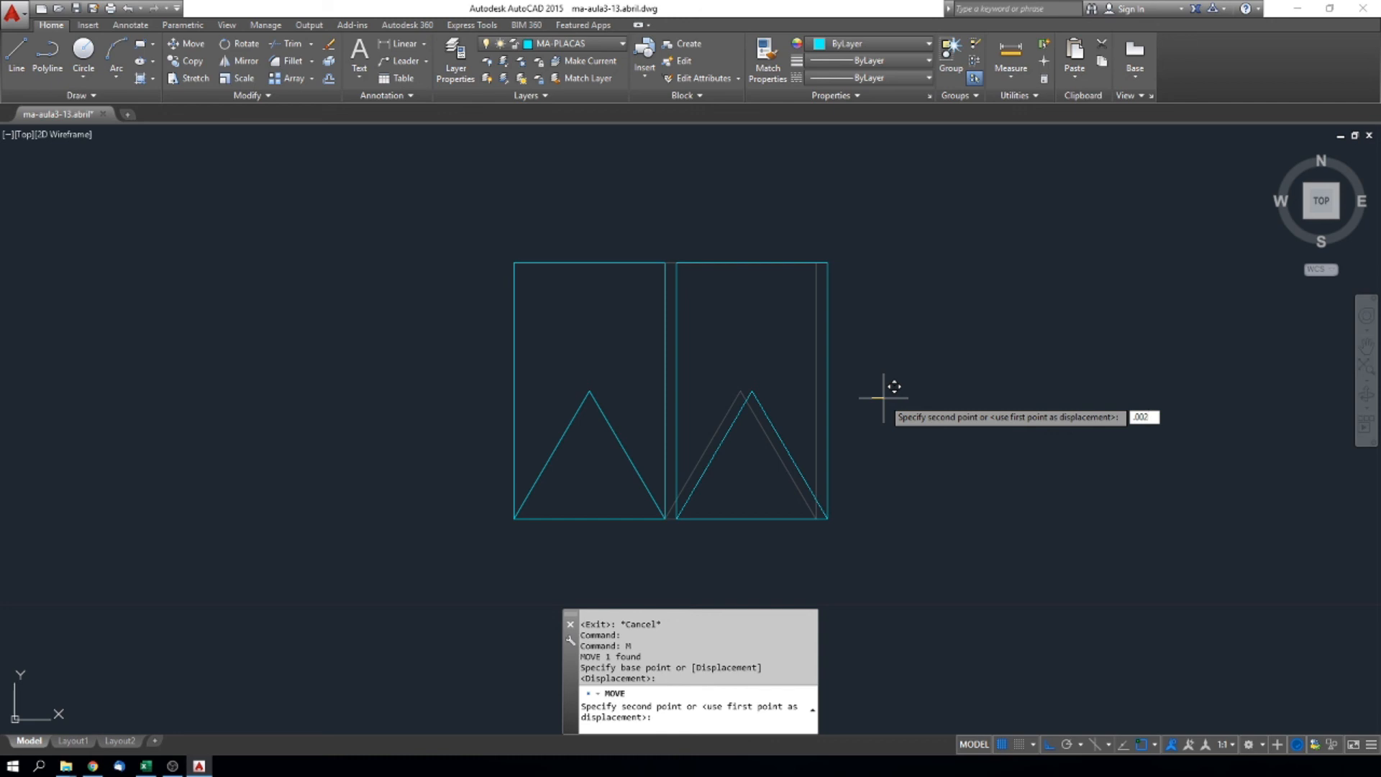
key(Return)
scroll(756, 339, up, 6)
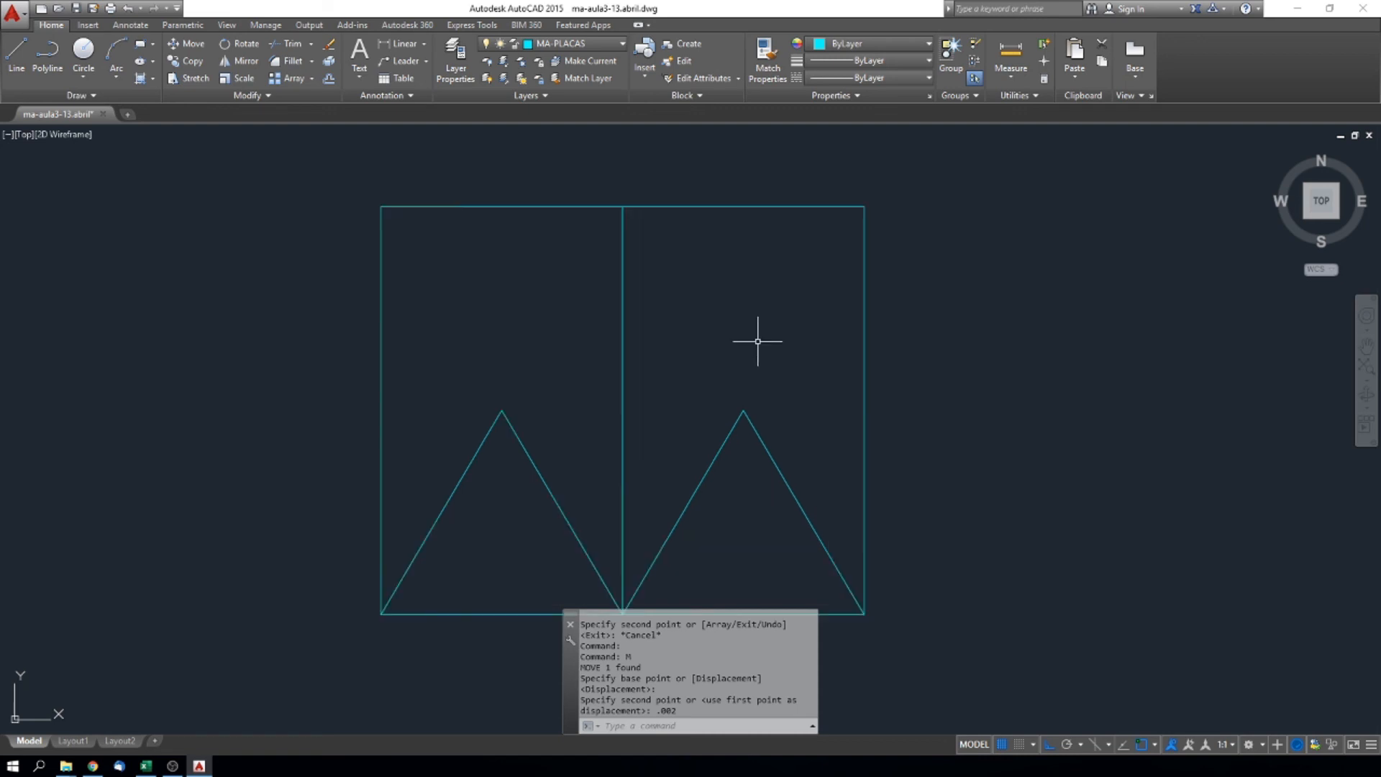
Undo the .002 move of the second panel
scroll(628, 276, down, 5)
middle_drag(633, 281, 643, 298)
text(u)
key(Return)
key(Escape)
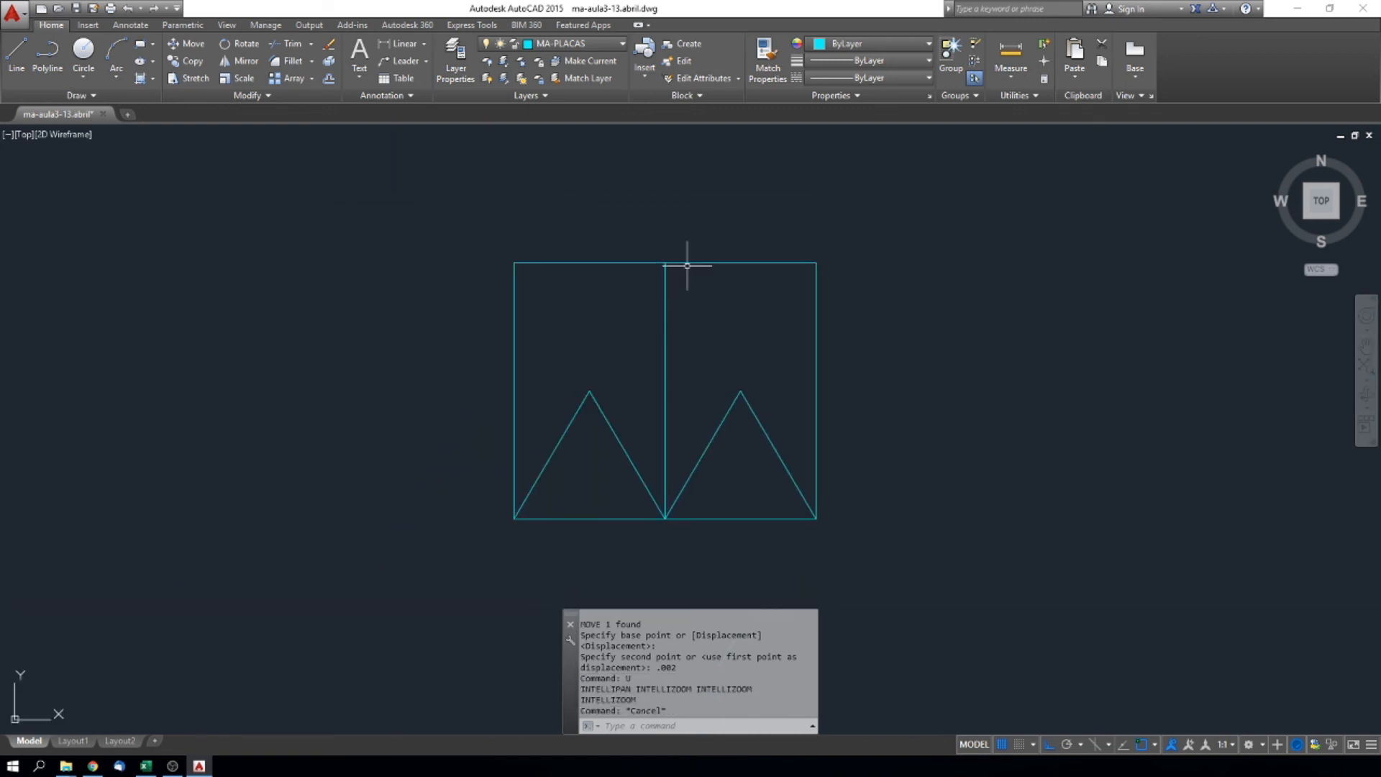
Move the second panel .02 to the right, away from the first panel
click(683, 264)
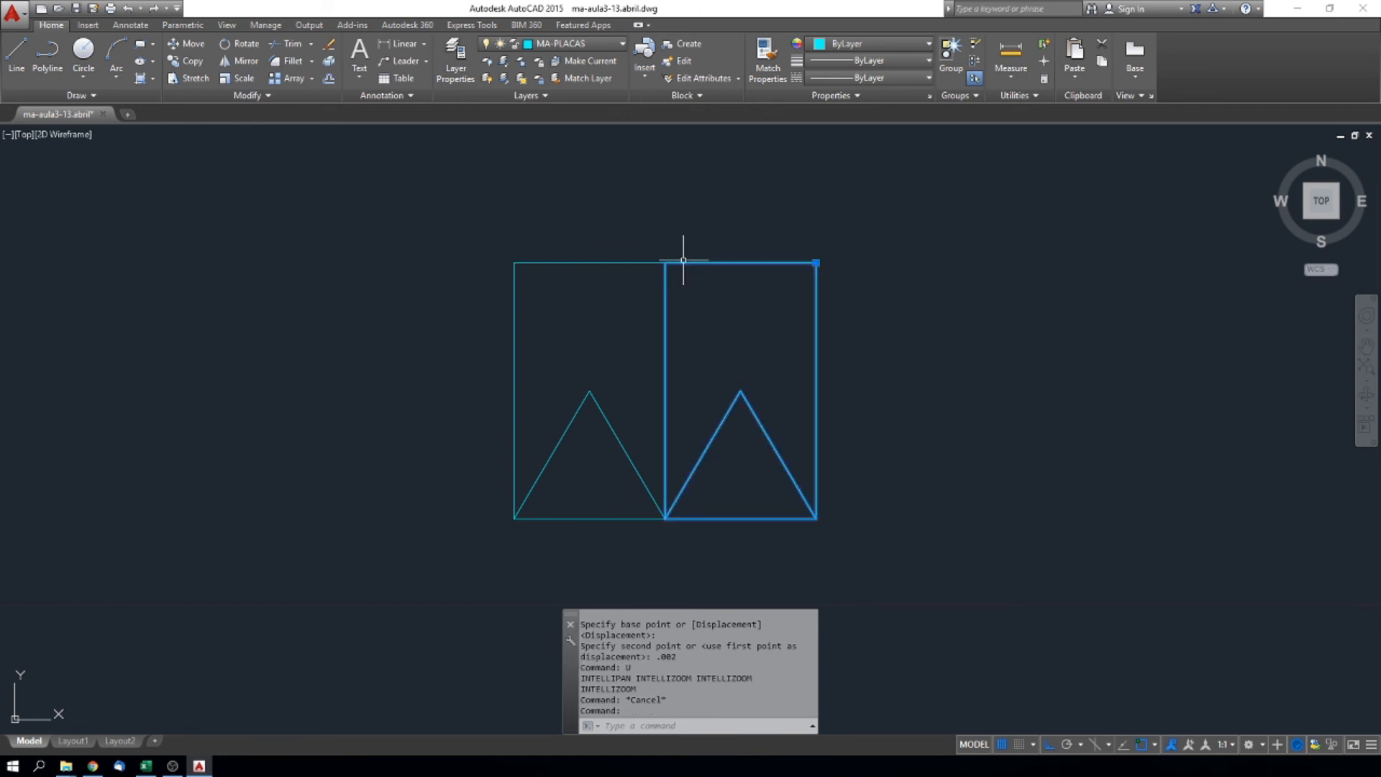
text(m)
key(Return)
click(699, 208)
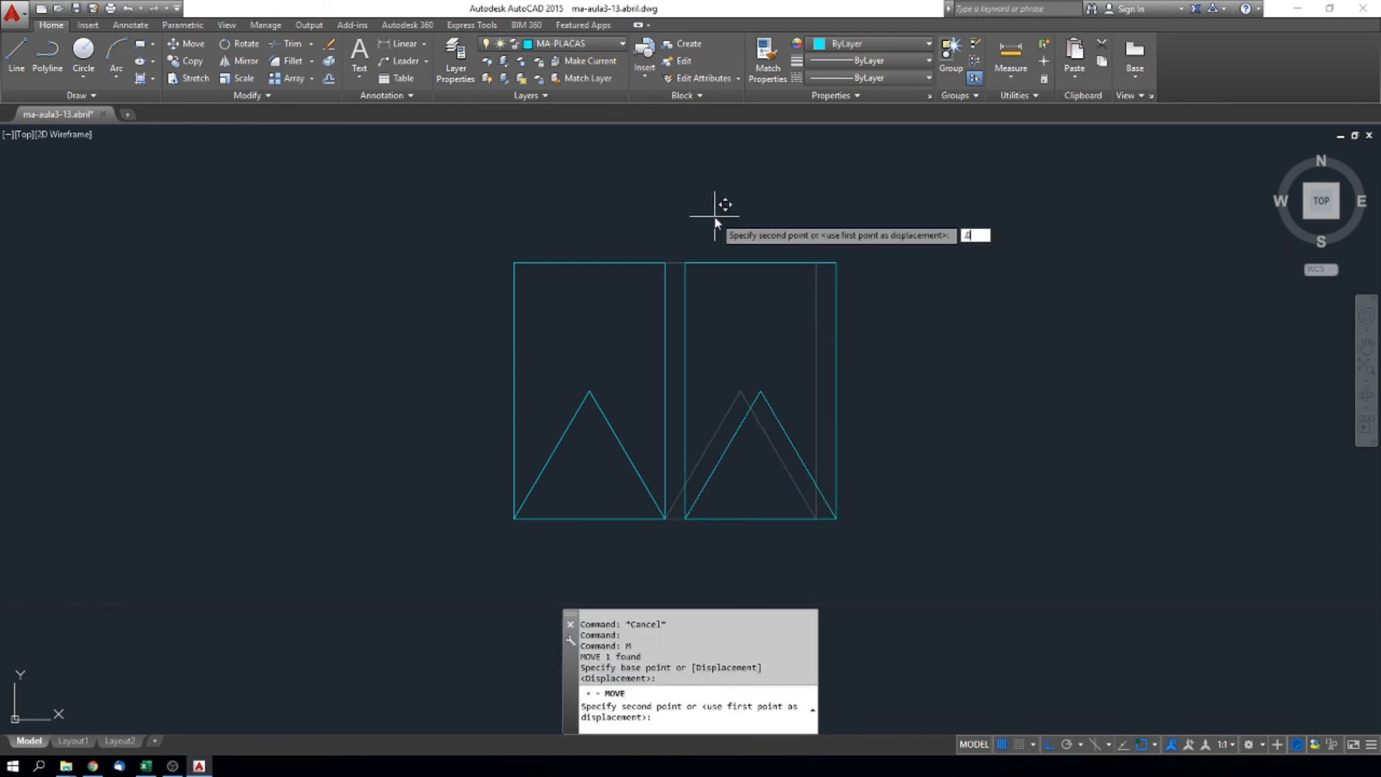
key(Return)
key(Escape)
key(Escape)
scroll(668, 277, down, 6)
scroll(674, 288, up, 10)
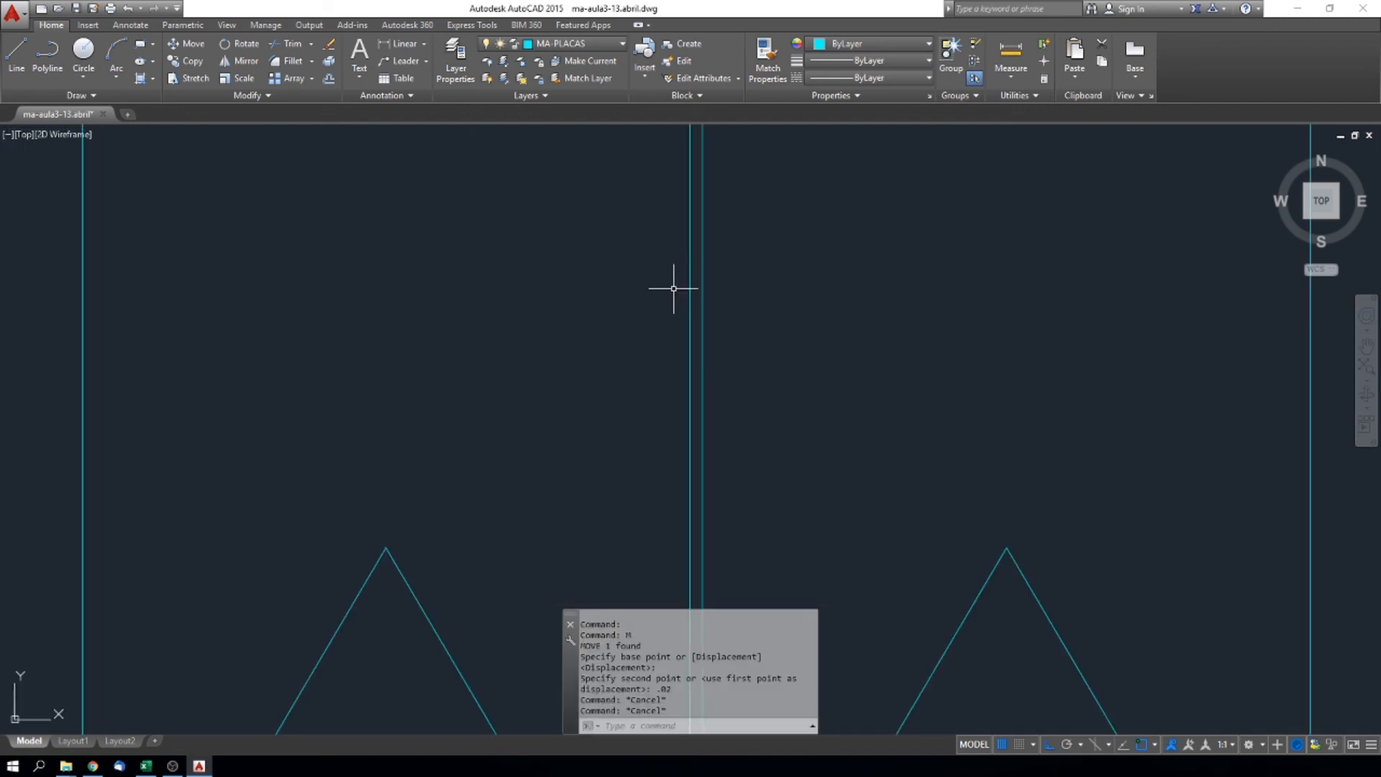
click(704, 314)
scroll(706, 319, down, 8)
middle_drag(764, 350, 727, 351)
key(Escape)
key(Escape)
text(co)
key(Return)
scroll(702, 281, up, 5)
key(Escape)
Copy the second panel repeatedly to the right with the same gap, building a row of six panels
click(672, 279)
text(co)
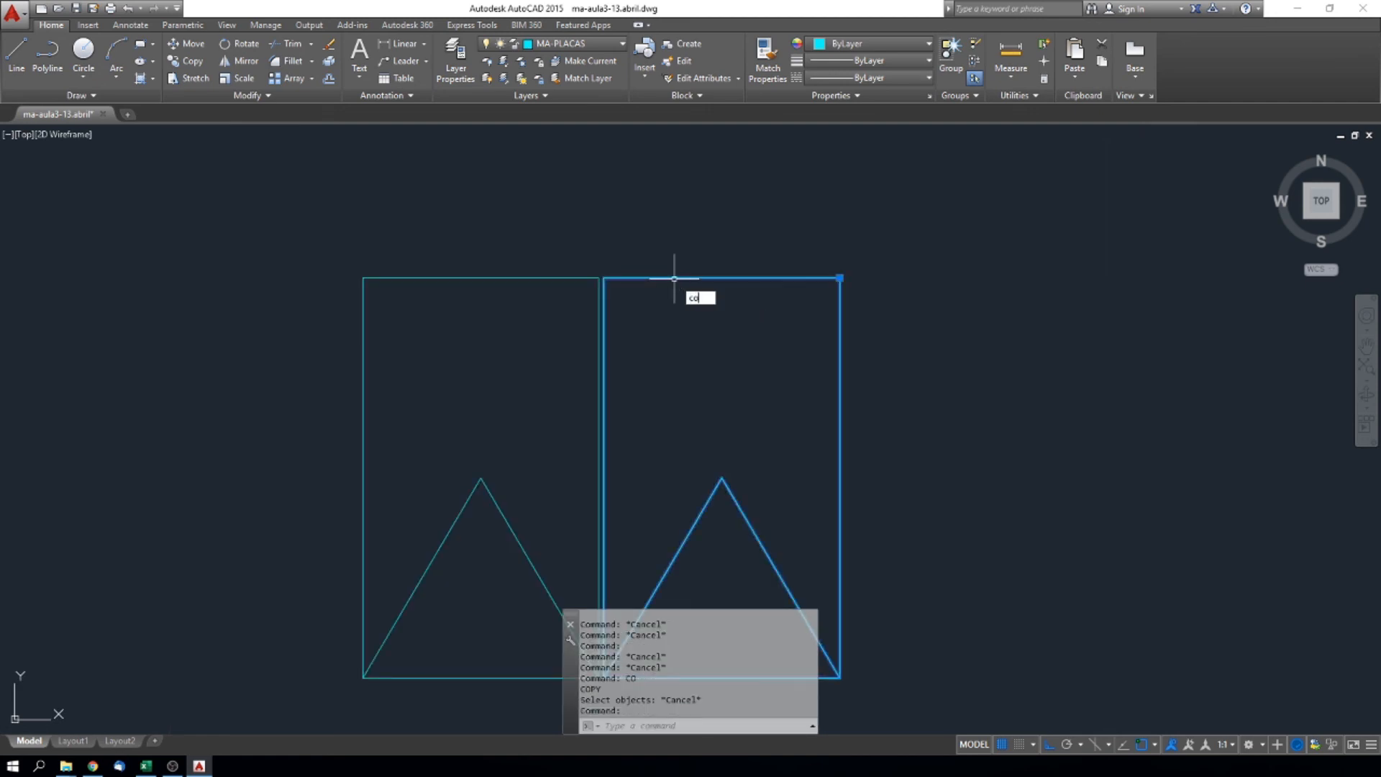
key(Return)
scroll(668, 274, up, 4)
click(633, 286)
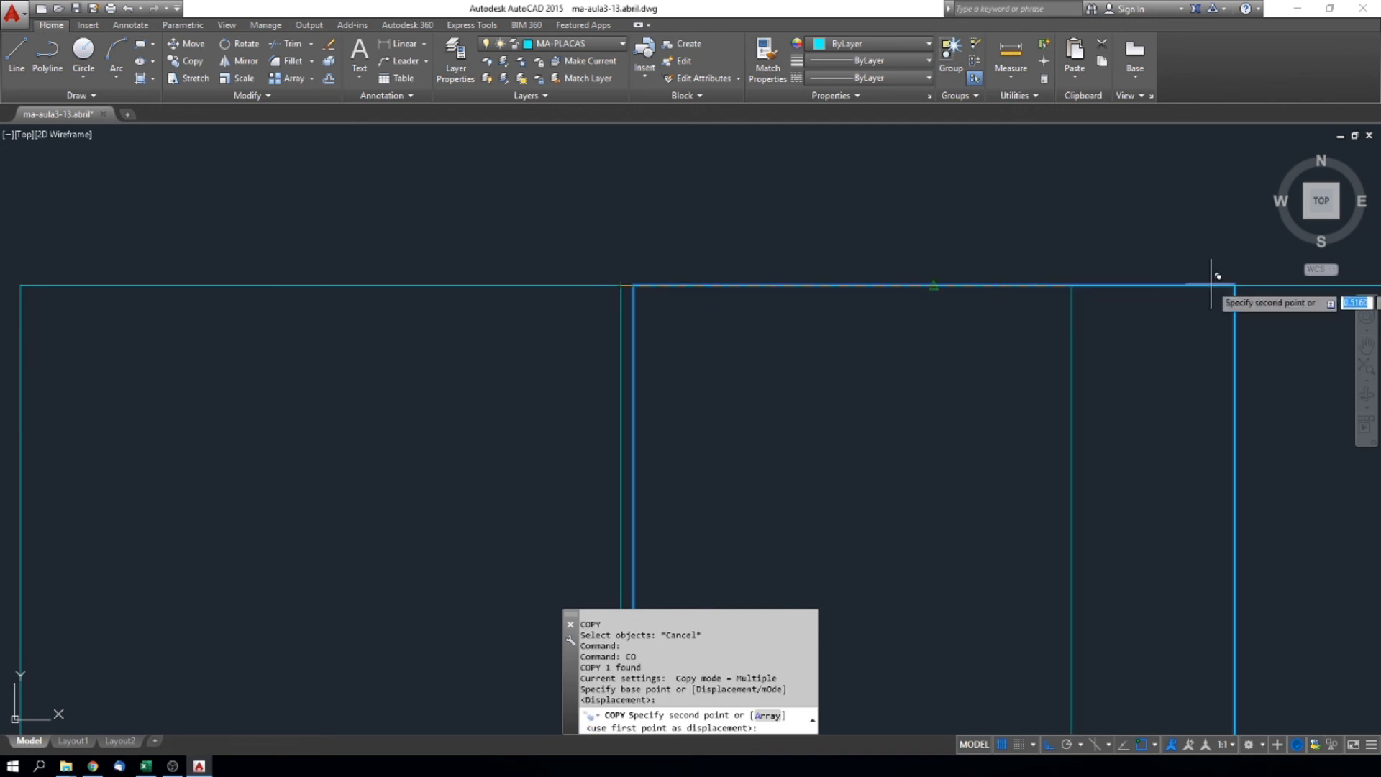
click(1239, 284)
scroll(1264, 293, down, 8)
middle_drag(1264, 293, 873, 354)
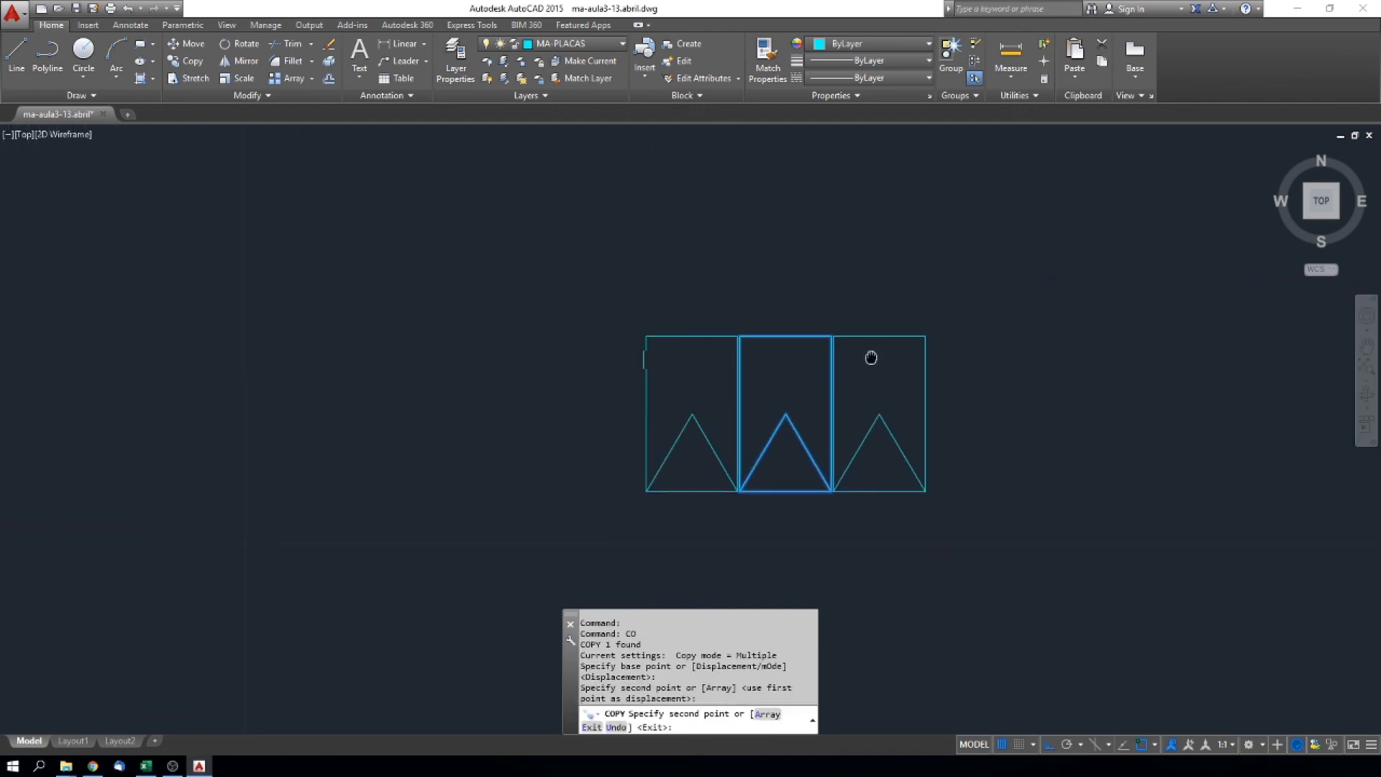
click(924, 337)
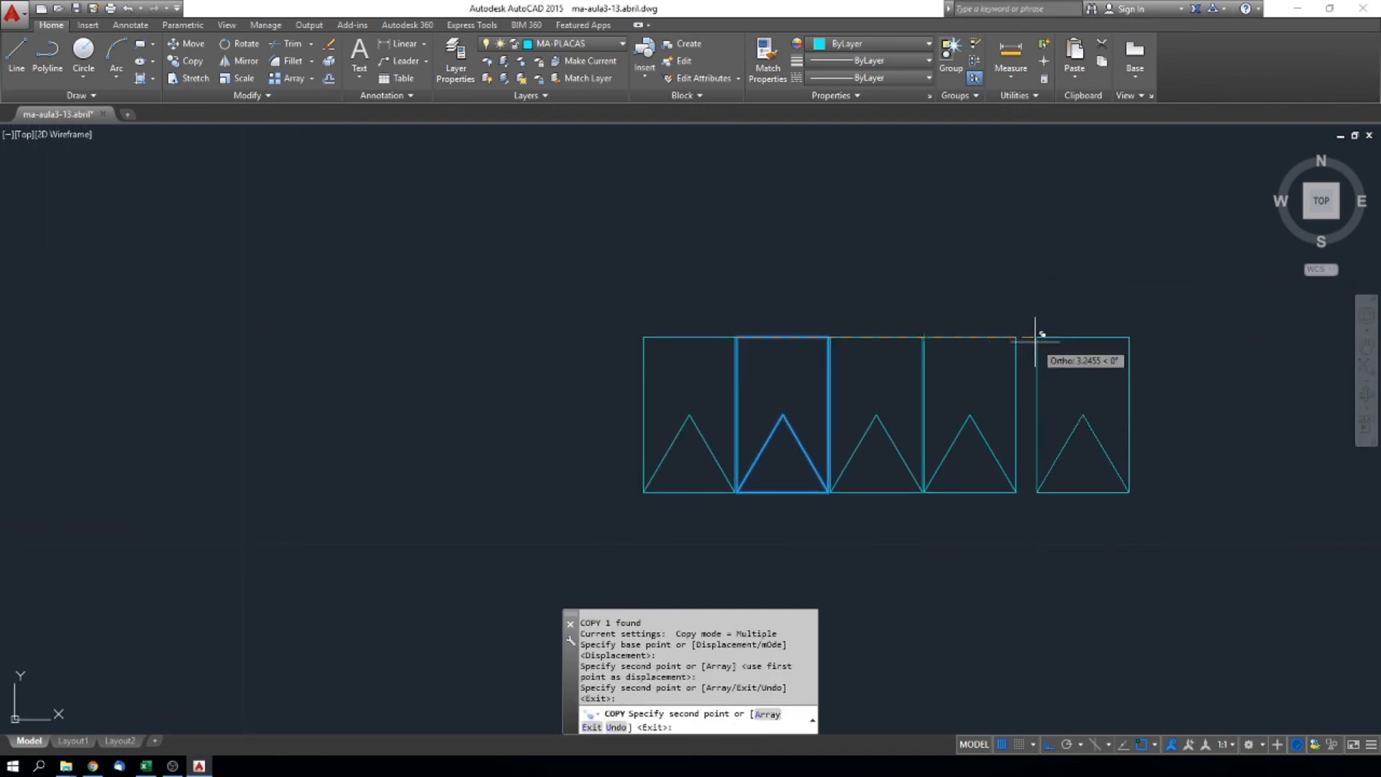
click(1016, 337)
middle_drag(1107, 337, 835, 391)
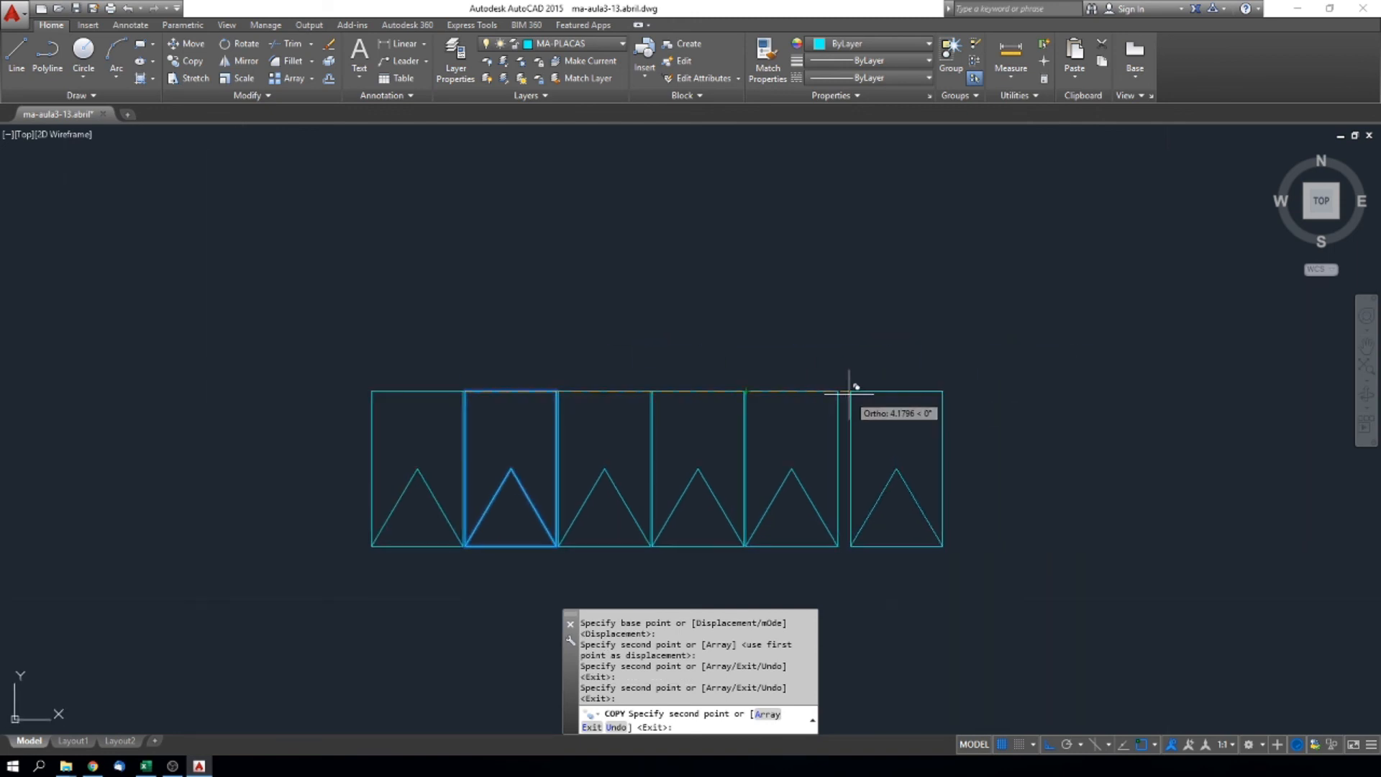
key(Escape)
key(Escape)
scroll(879, 422, down, 5)
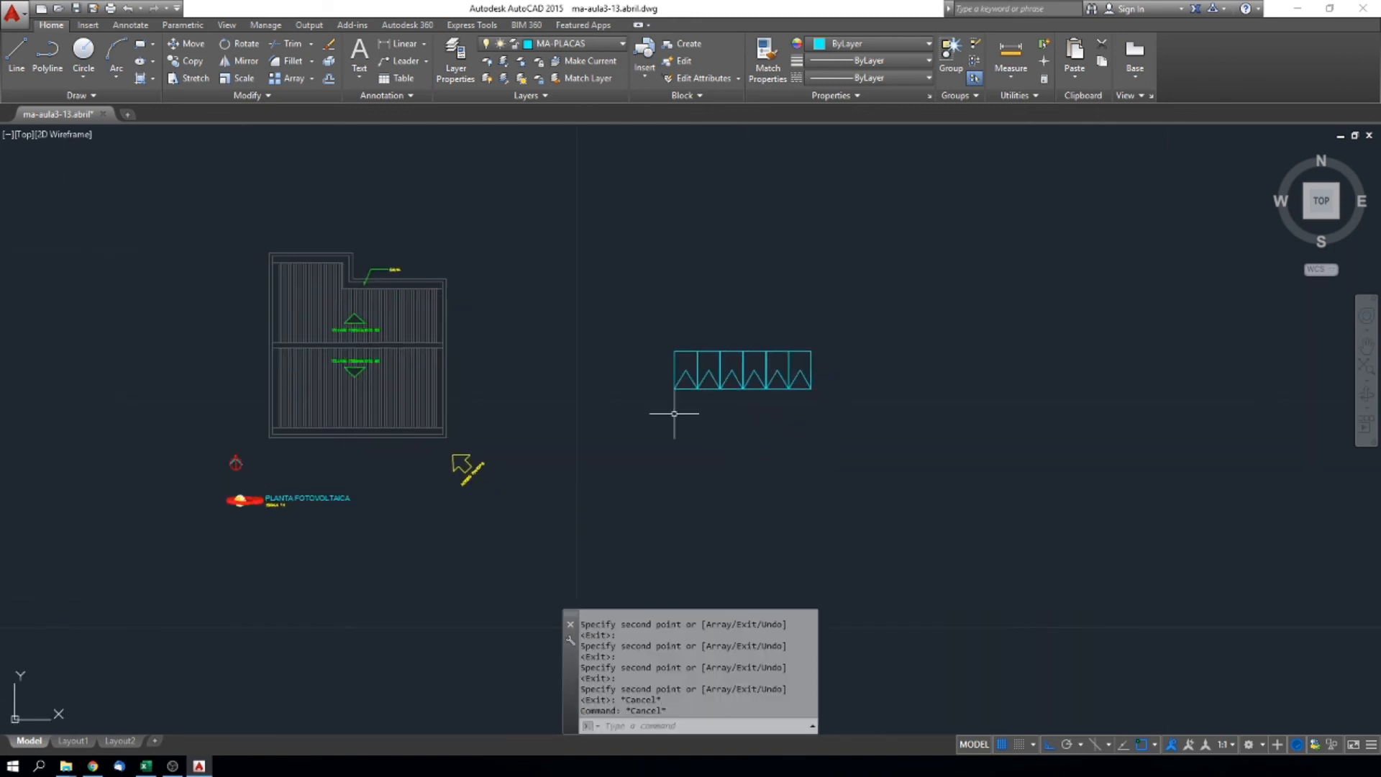
click(644, 319)
click(964, 442)
text(M)
key(Return)
click(862, 430)
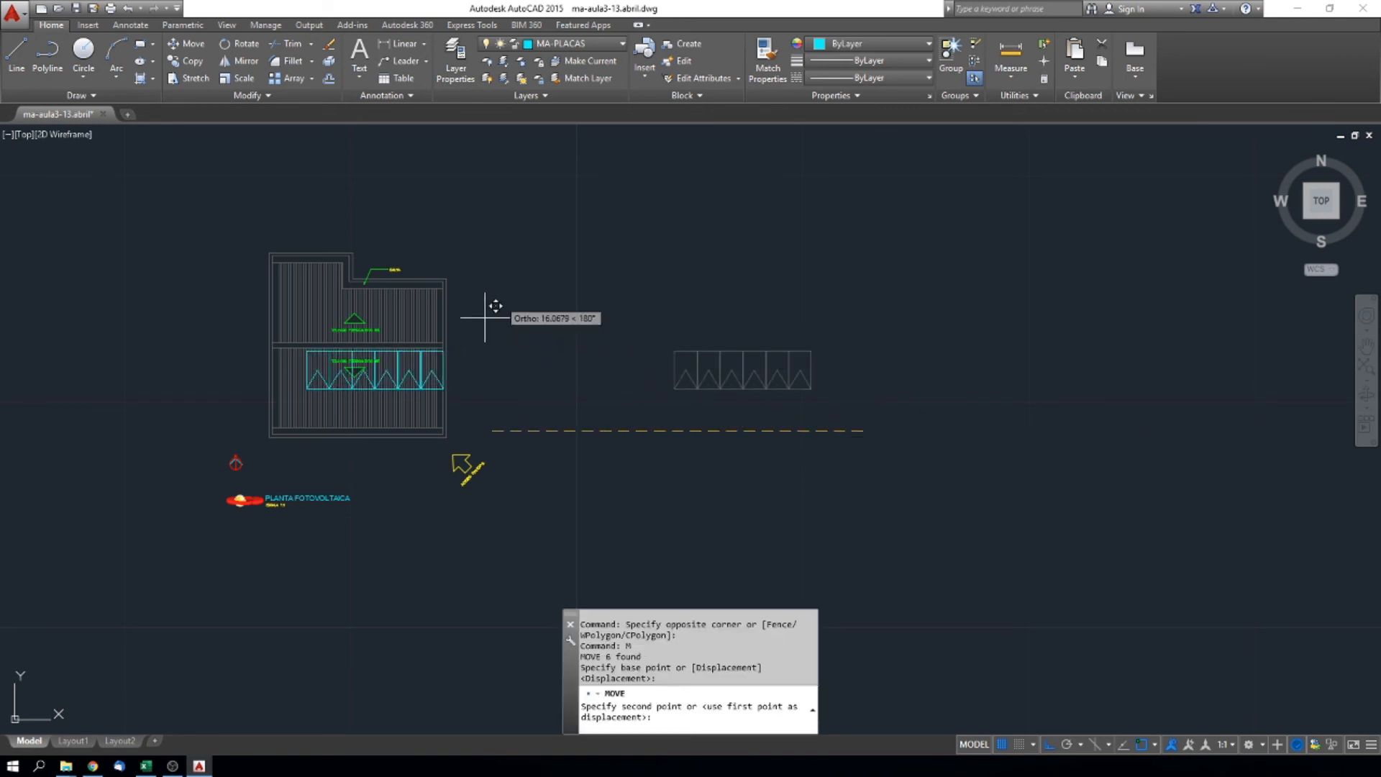
key(Escape)
Move the row of six panels by its lower-right corner onto the upper roof slope, against the ridge at the roofing's right end
click(653, 323)
click(888, 410)
text(M)
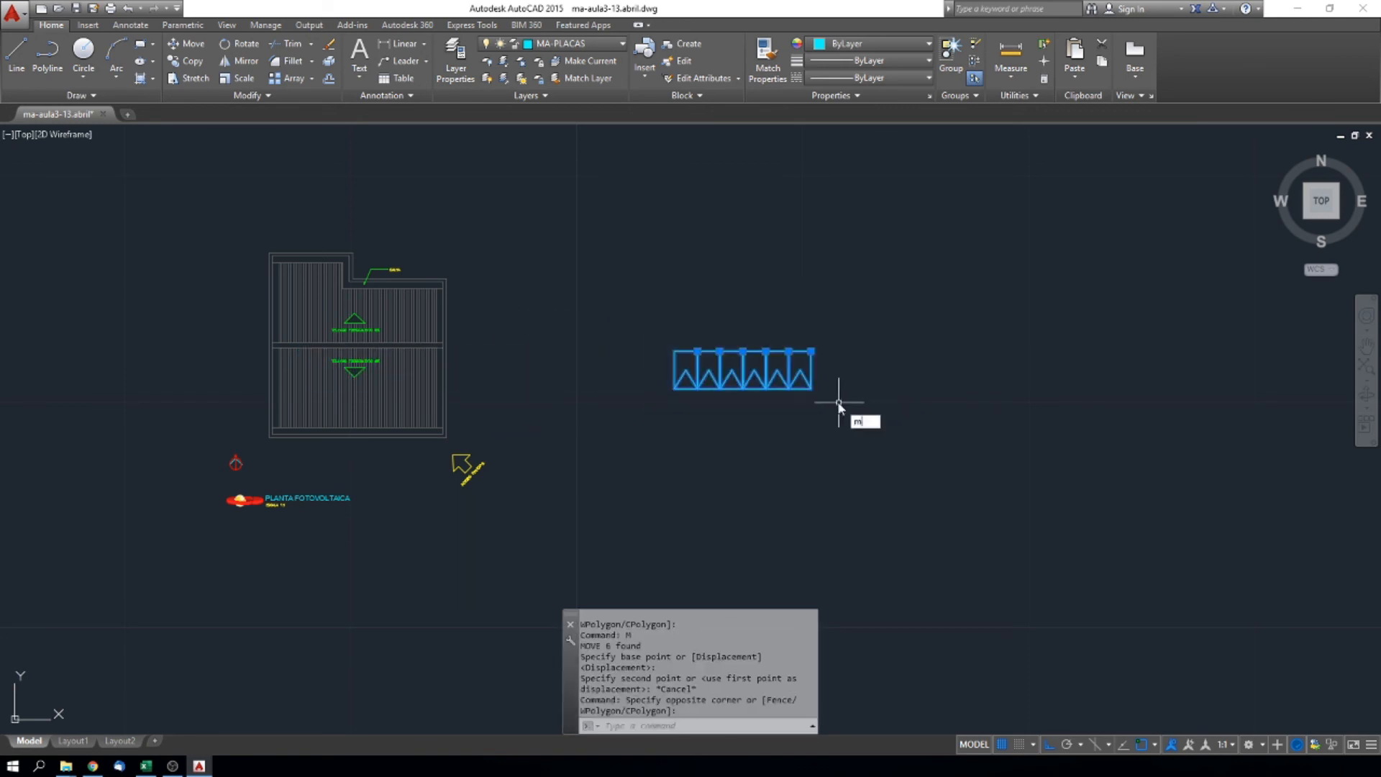
key(Return)
scroll(821, 394, up, 6)
click(792, 372)
scroll(678, 395, down, 6)
middle_drag(678, 395, 826, 422)
scroll(826, 422, up, 6)
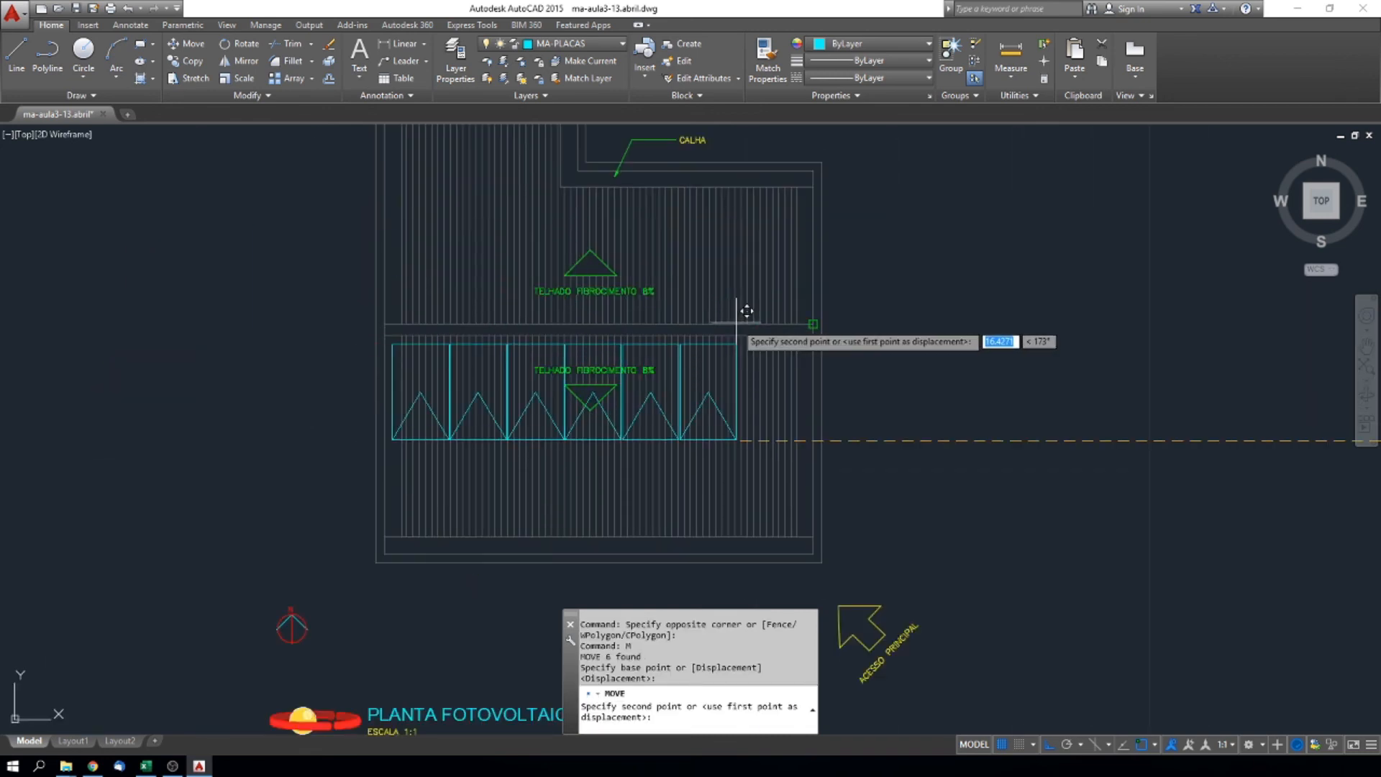
click(804, 314)
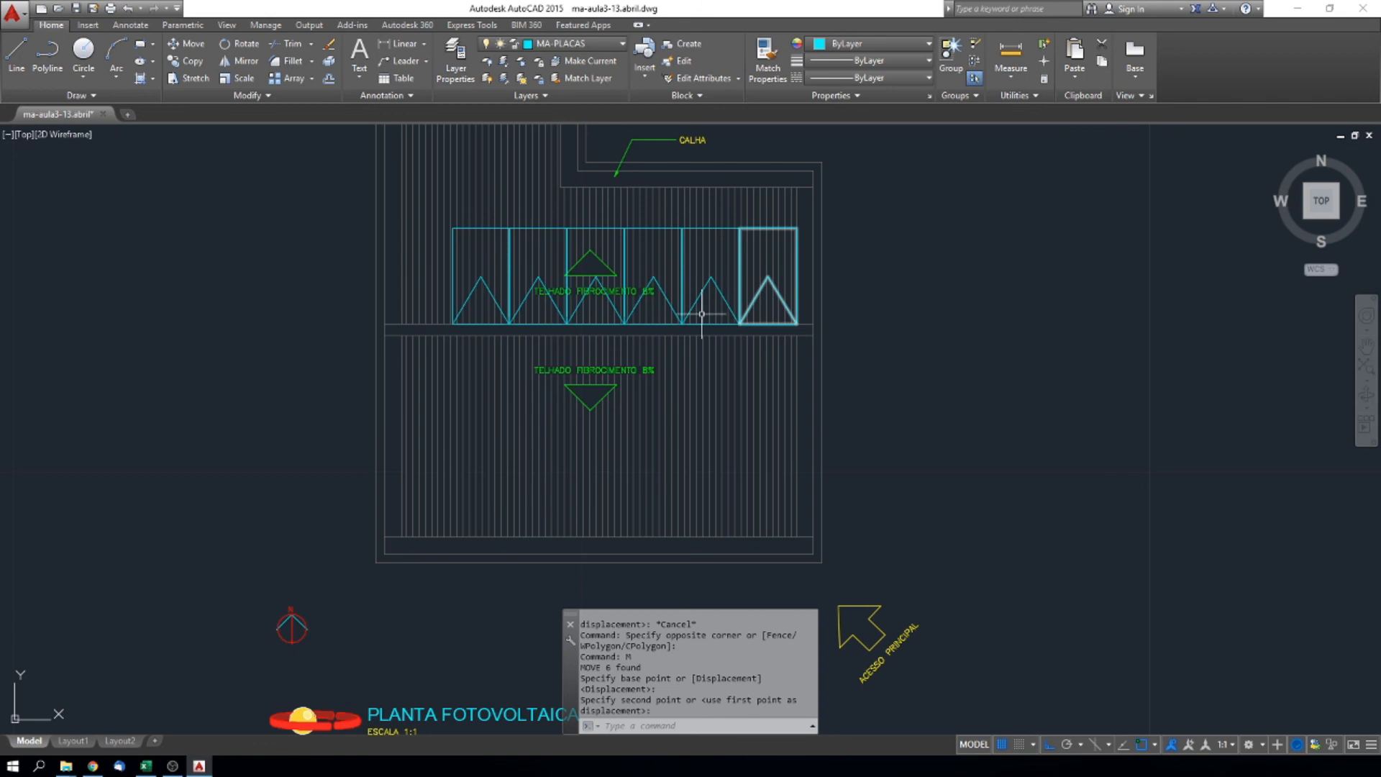
Move the upper slope's TELHADO FIBROCIMENTO 8% text and triangle off the panels to the roof's upper-left area, with Ortho off
scroll(720, 324, down, 6)
scroll(682, 317, up, 6)
scroll(704, 327, down, 2)
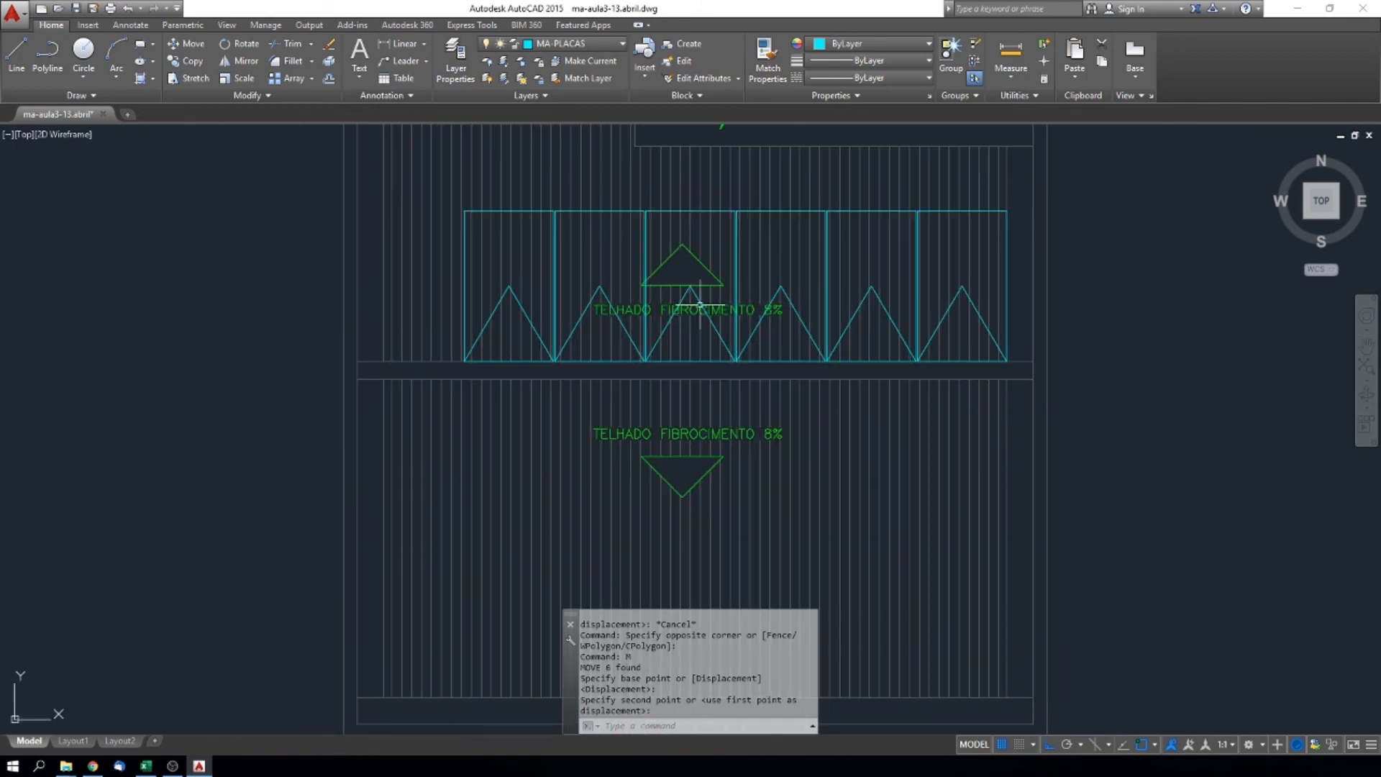
click(702, 309)
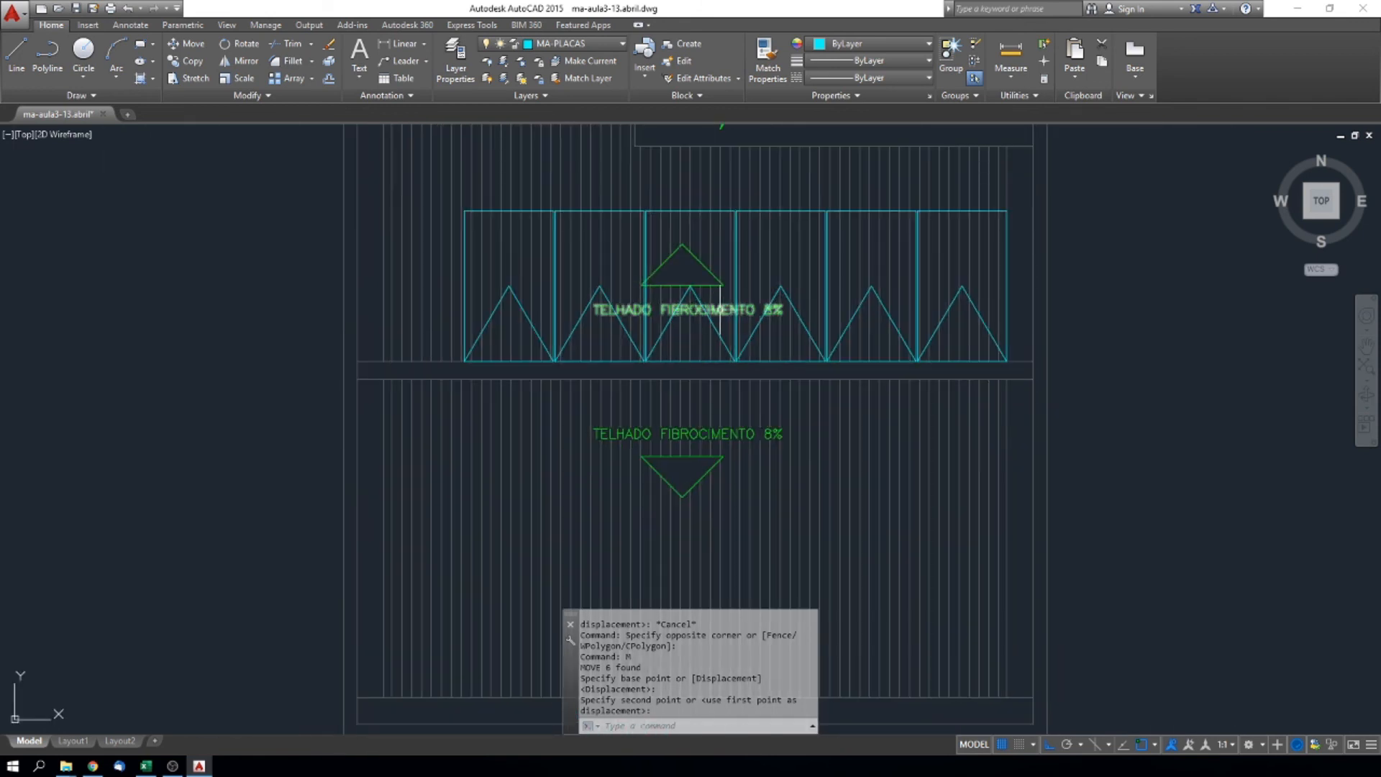
click(714, 286)
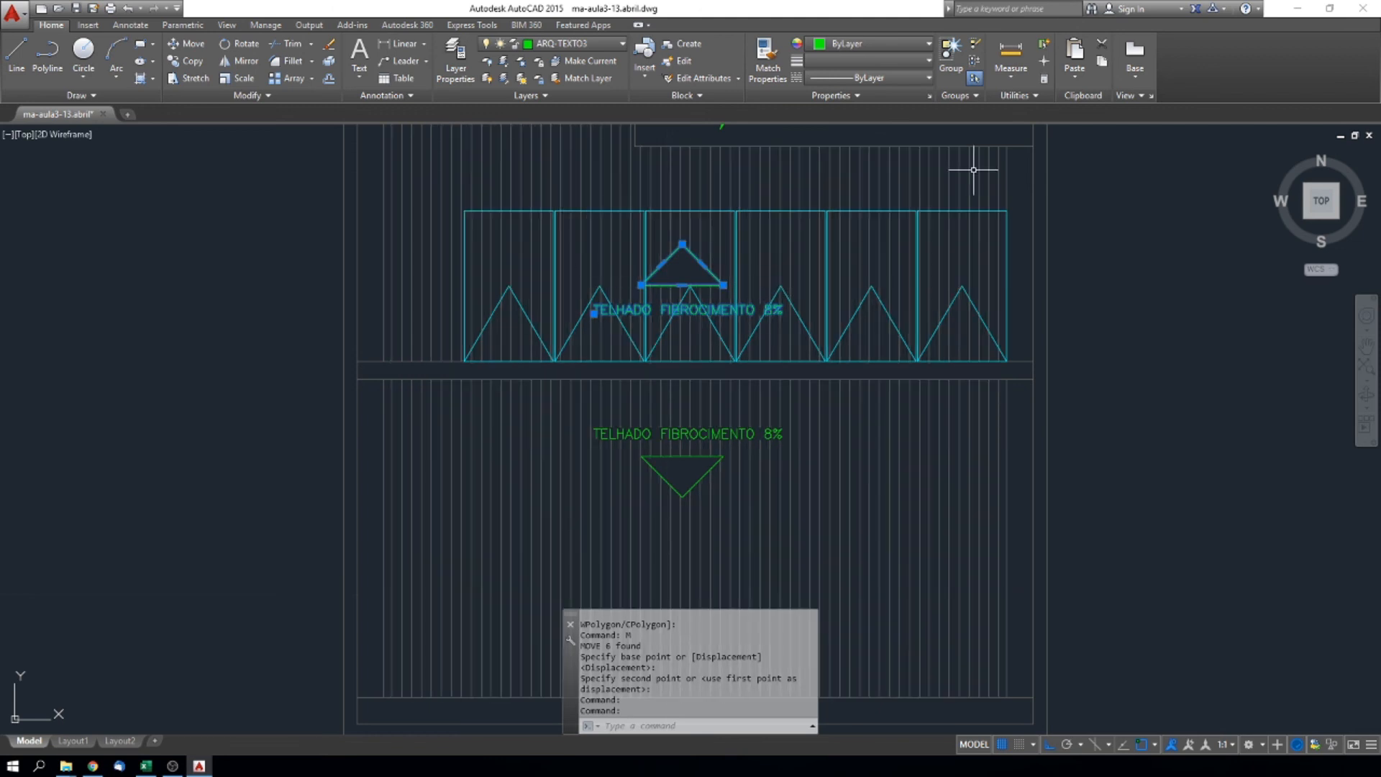
text(m)
key(Return)
click(1138, 372)
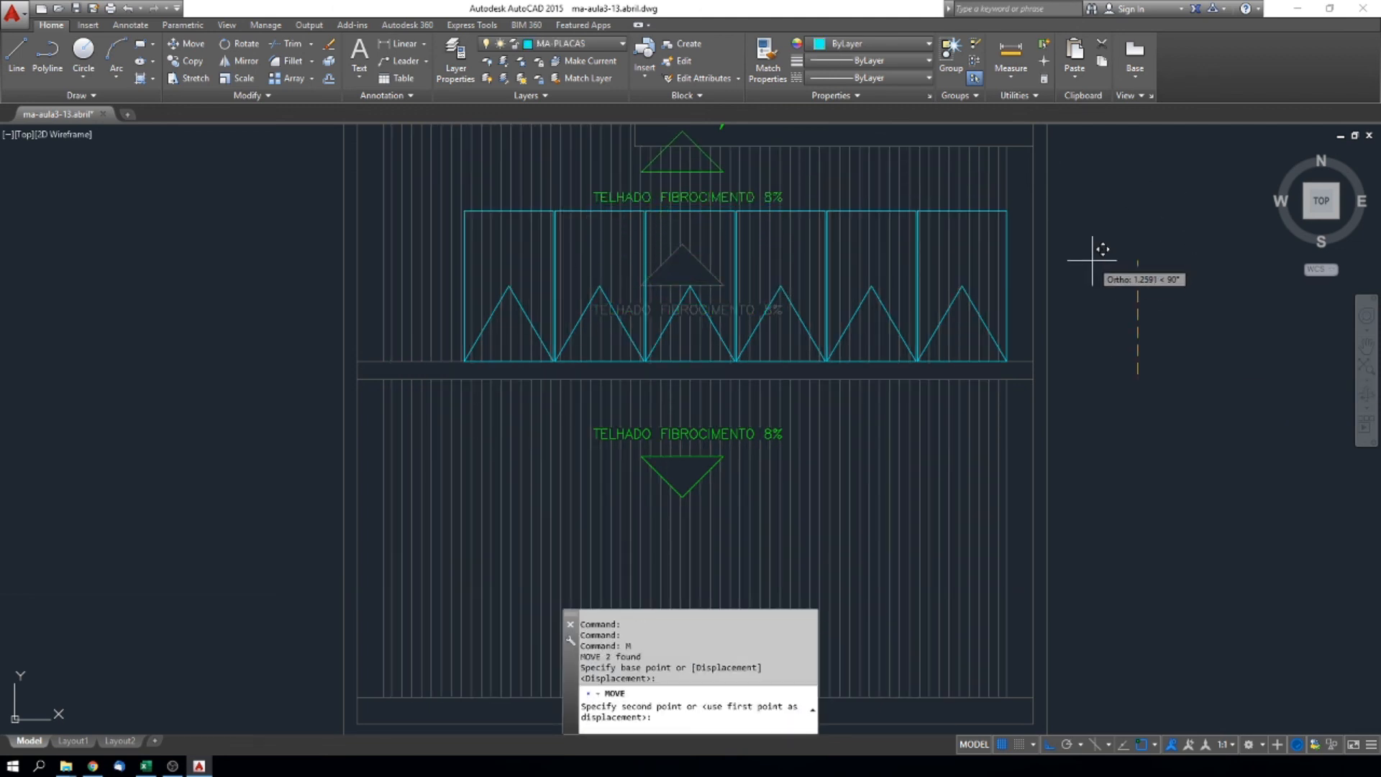
key(F8)
middle_drag(940, 231, 965, 410)
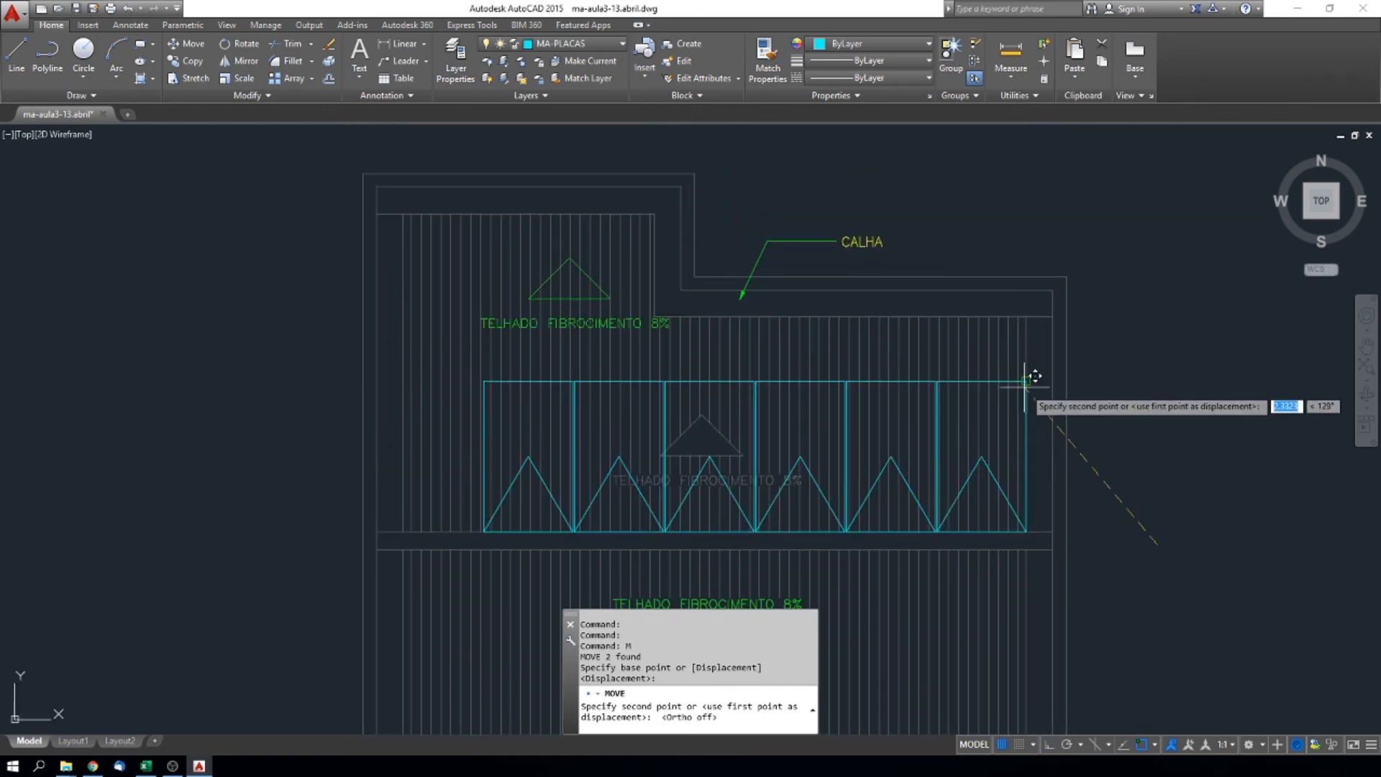
click(984, 366)
key(Escape)
key(Escape)
key(Escape)
scroll(1033, 401, down, 2)
scroll(964, 456, up, 5)
scroll(919, 429, down, 5)
scroll(831, 444, up, 1)
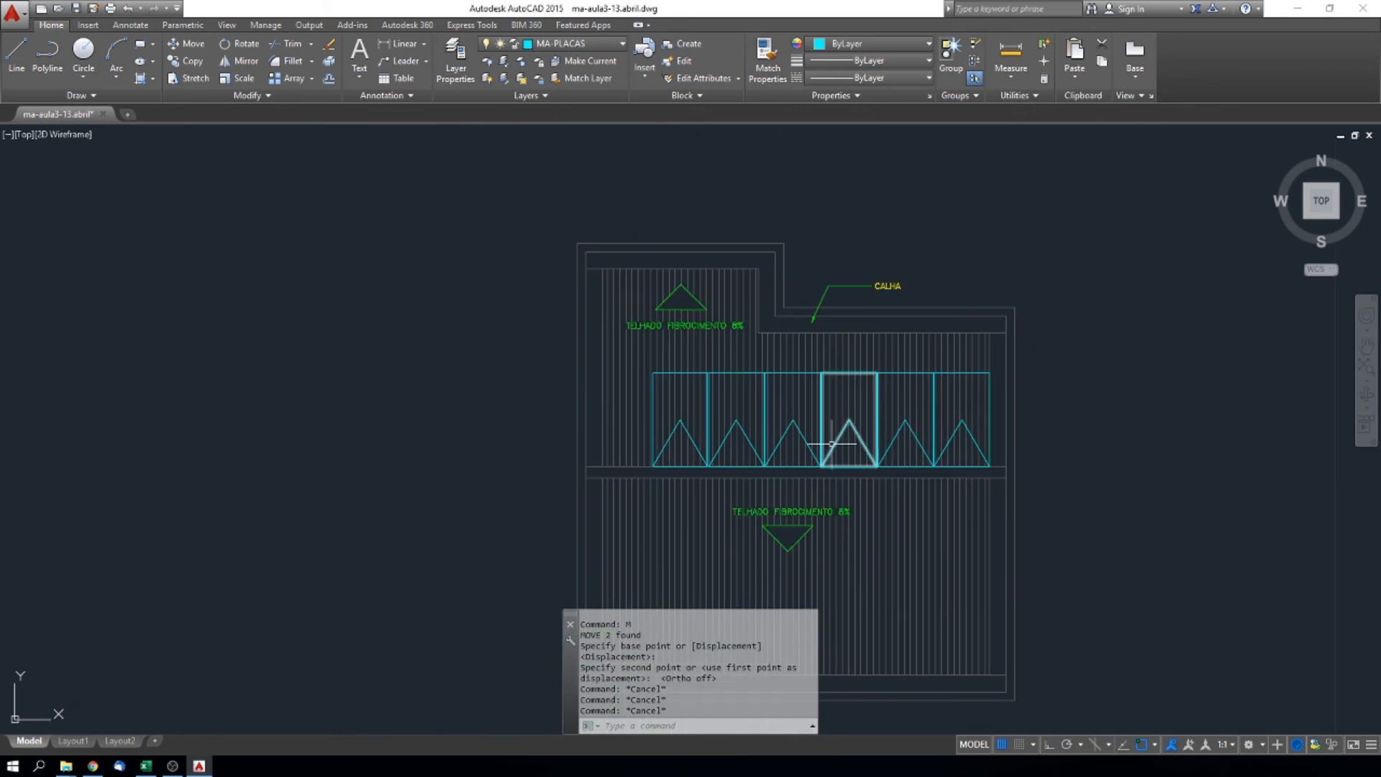
click(696, 446)
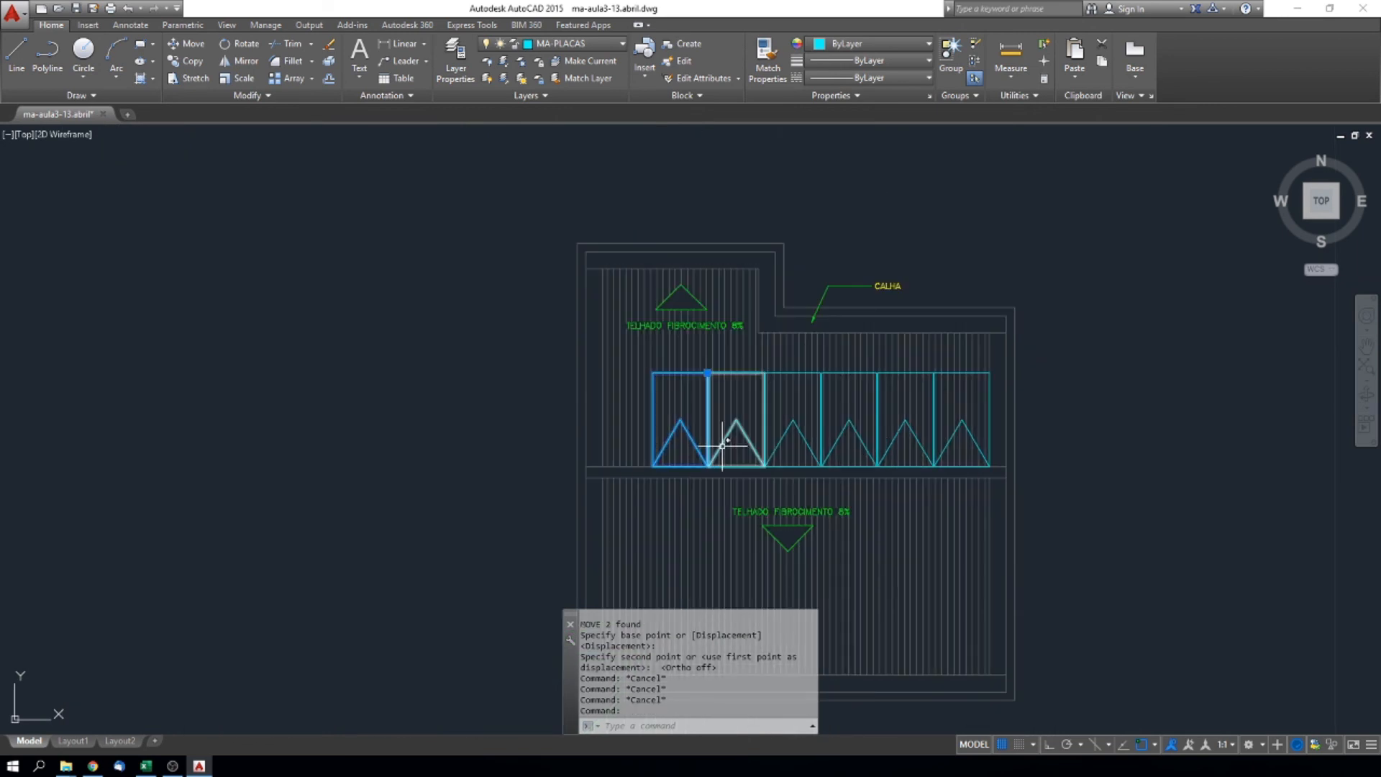
click(722, 446)
click(795, 420)
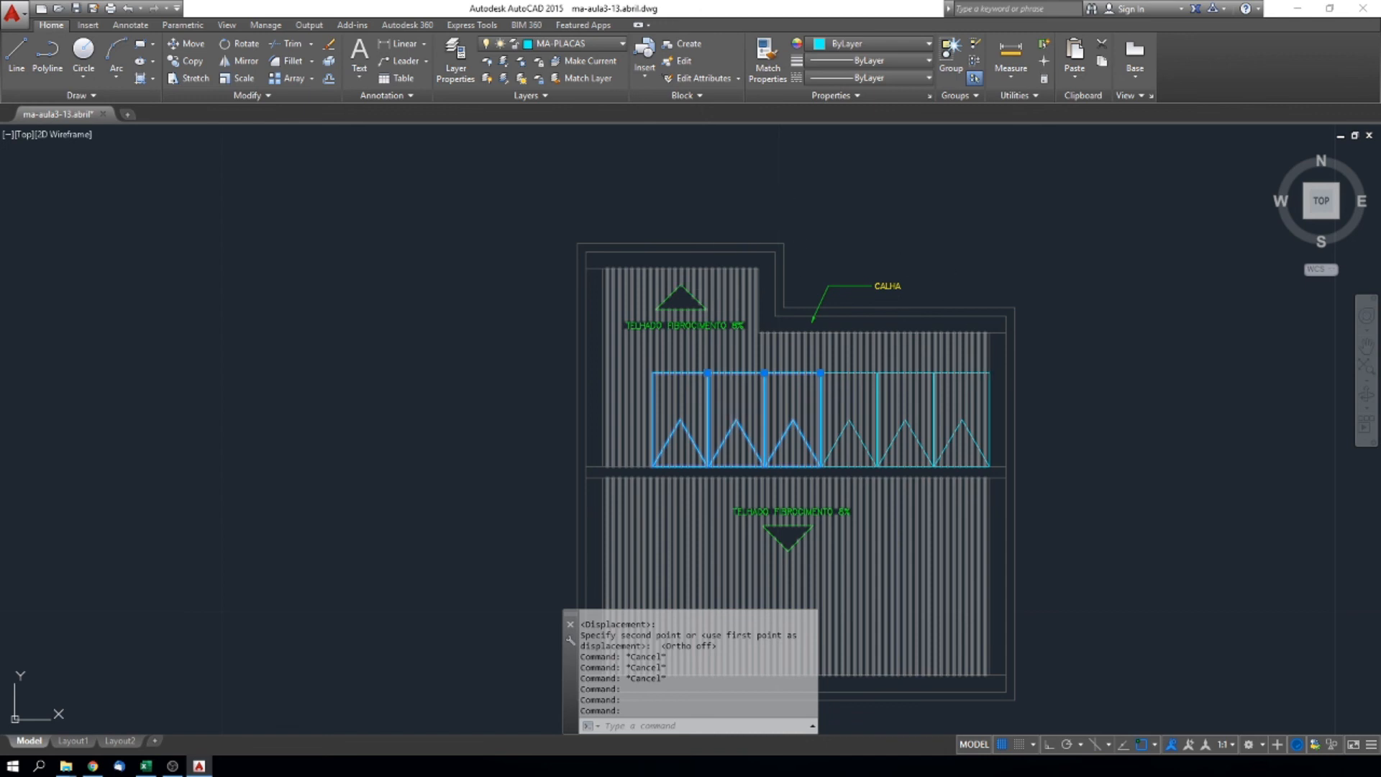
key(Escape)
Select all panel blocks from the leftmost one with SELECTSIMILAR and move them slightly up and left, clear of the ridge
click(705, 405)
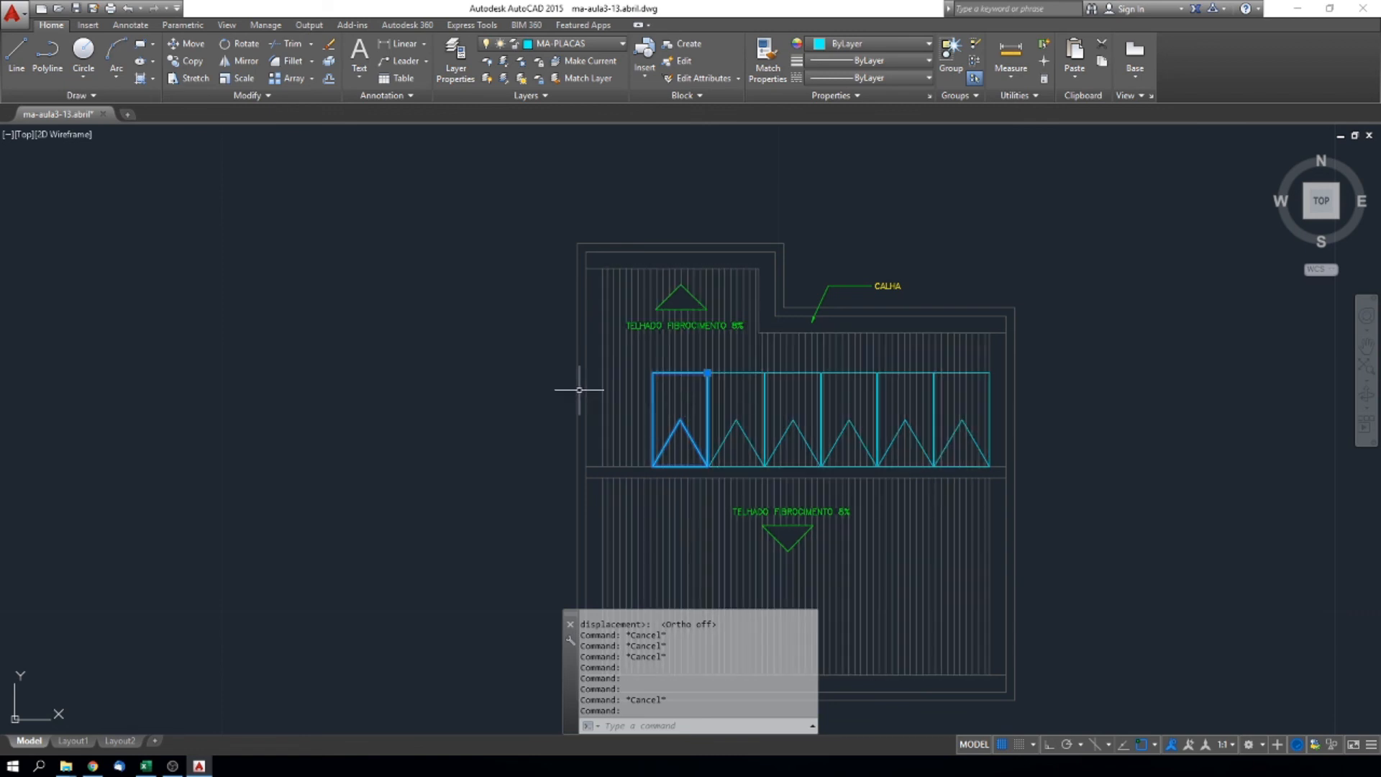
click(508, 360)
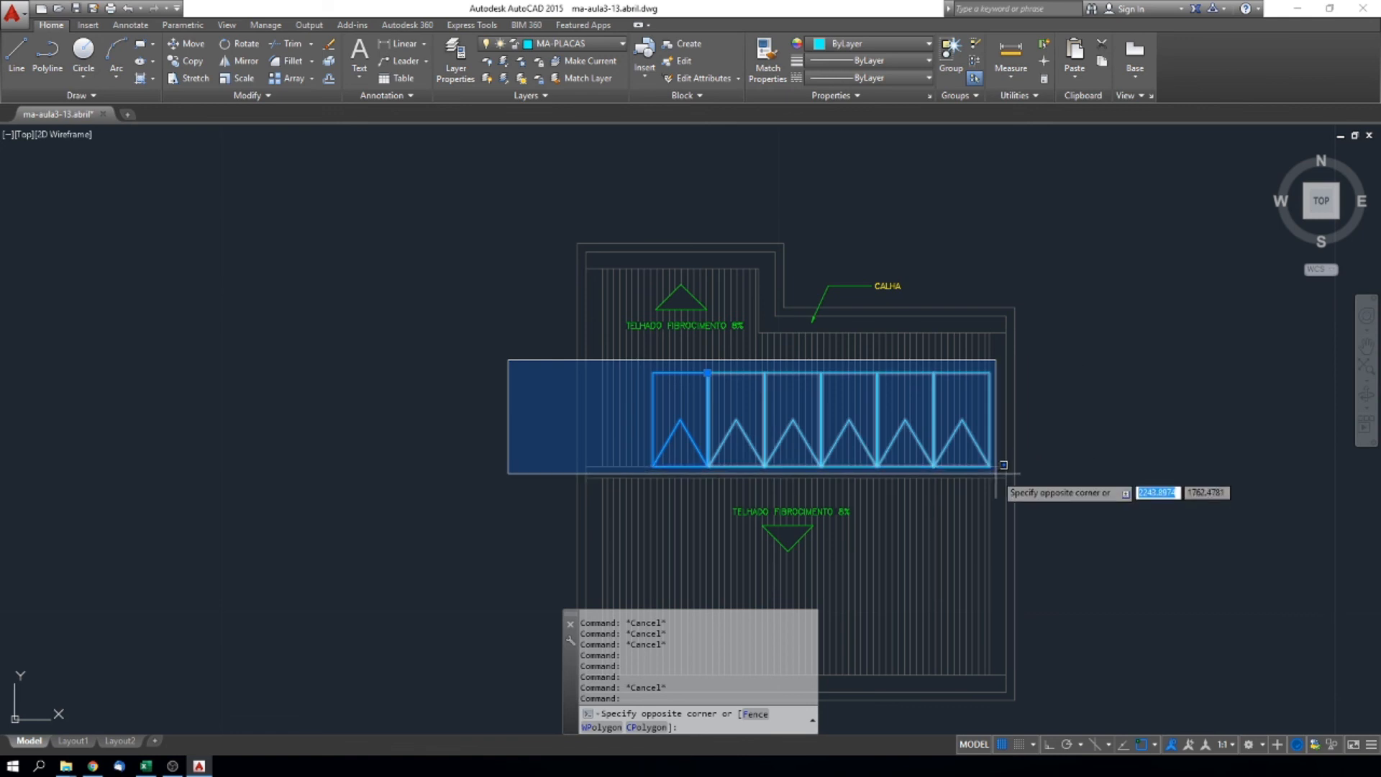
click(453, 317)
text(SELECTSIMILAR)
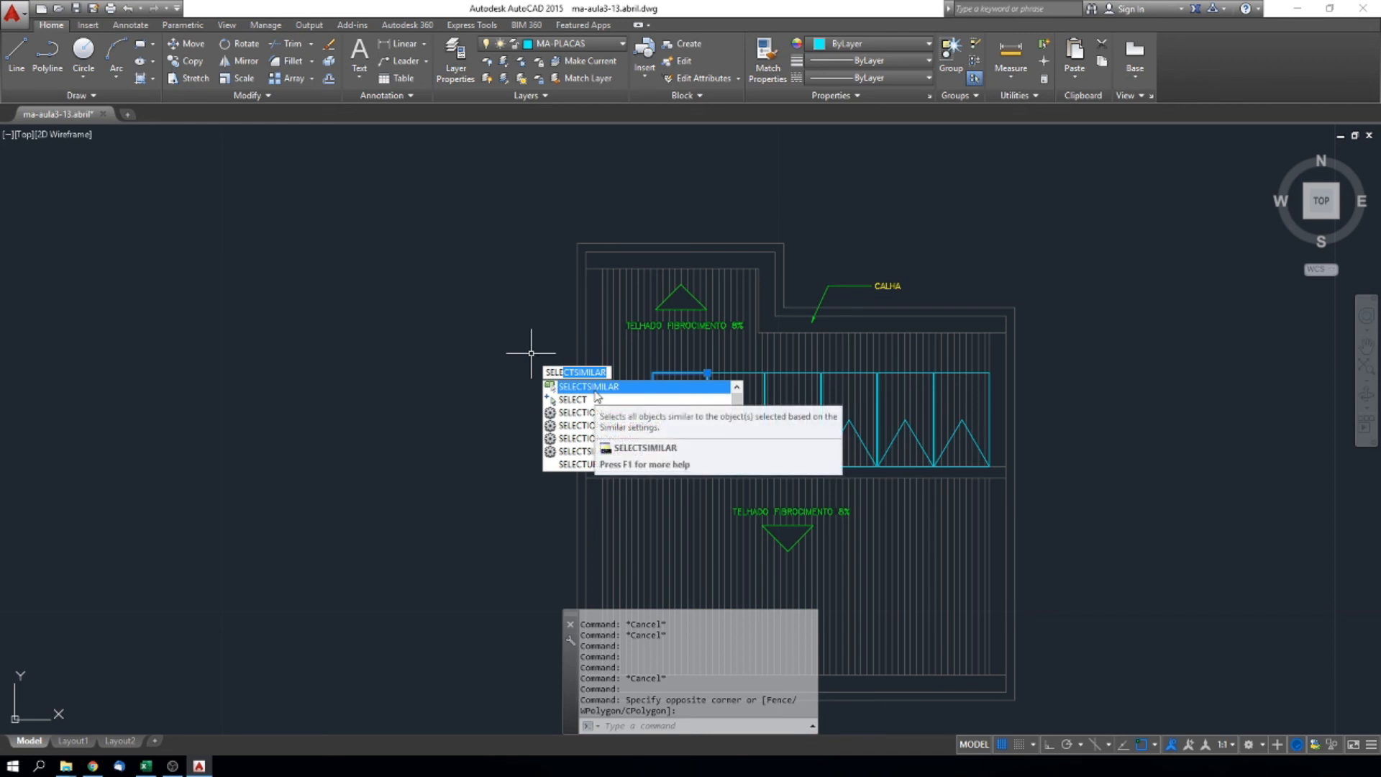
key(Return)
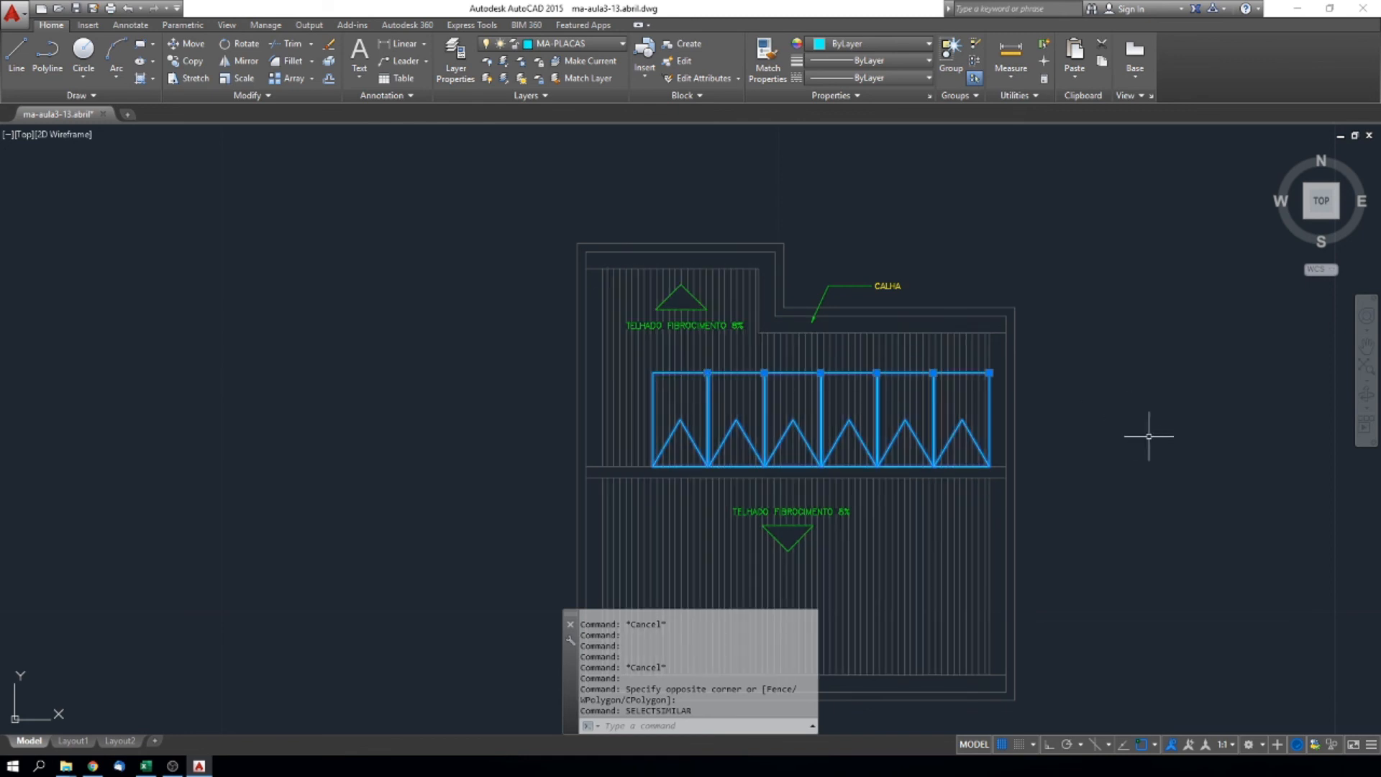
text(M)
key(Return)
click(1197, 412)
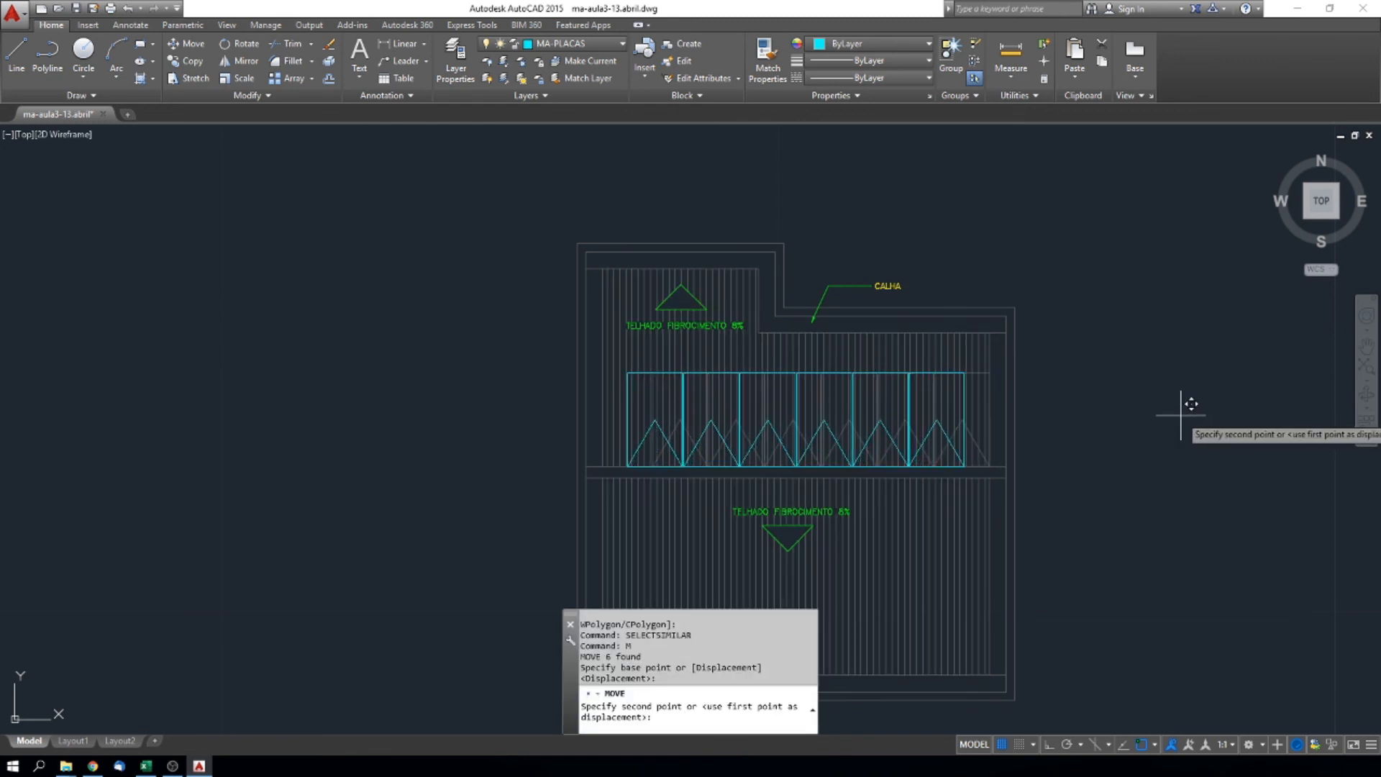
key(F8)
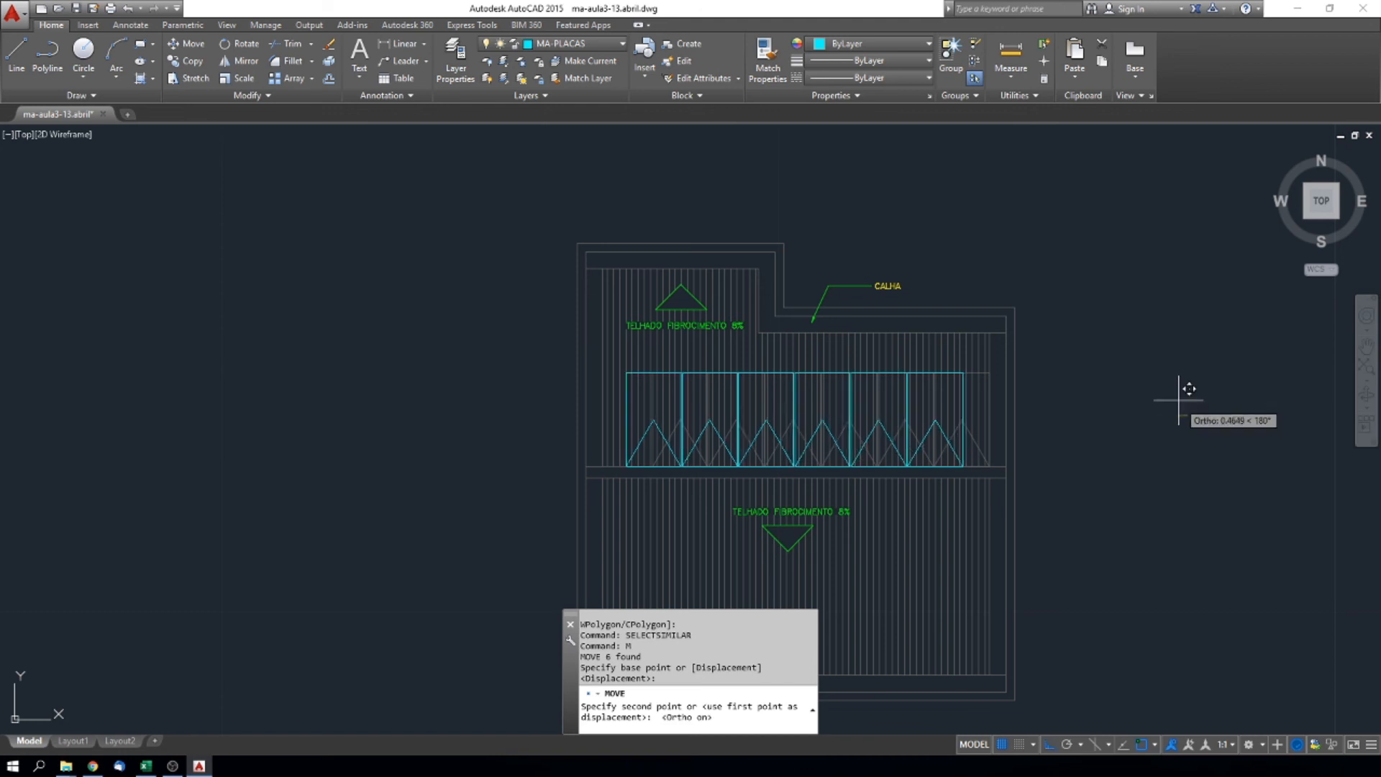
key(F8)
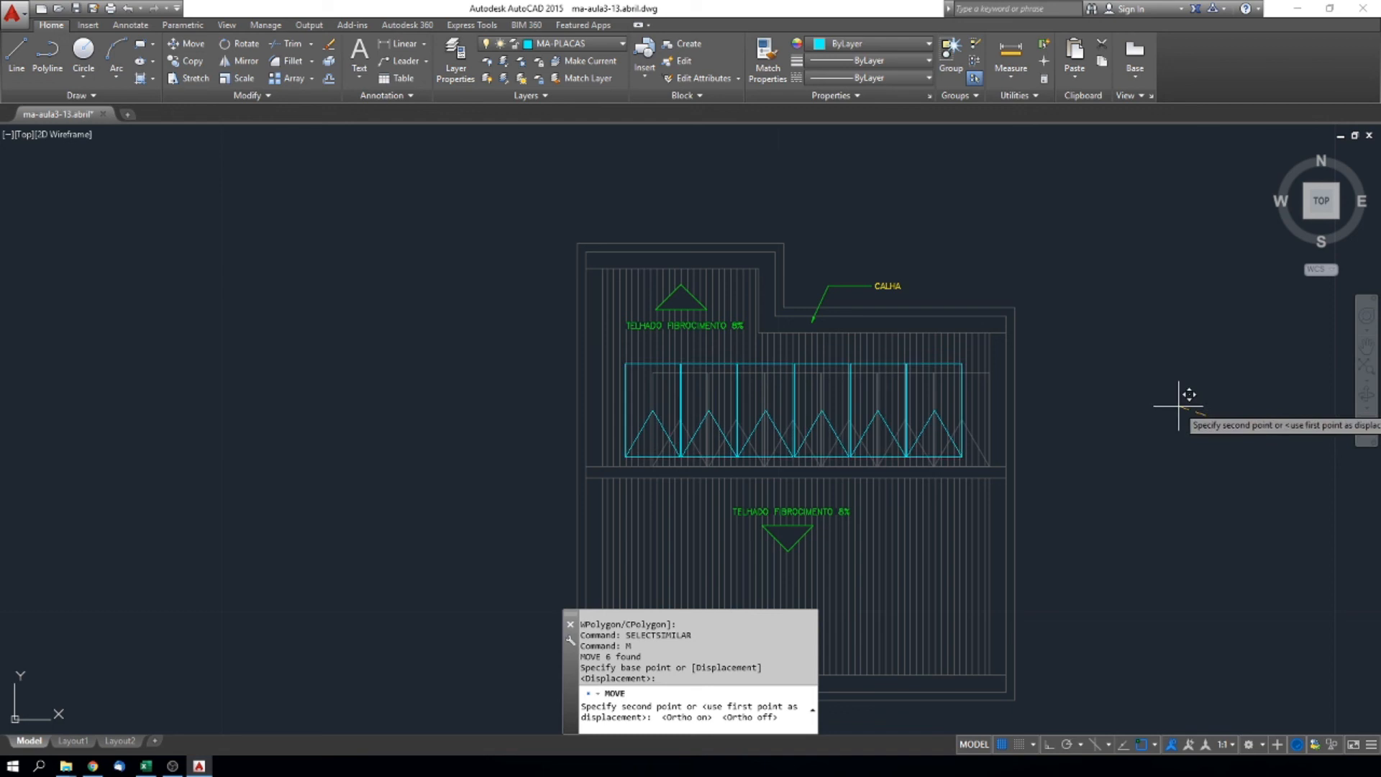
key(Escape)
key(Escape)
key(Escape)
Run BCOUNT on the leftmost panel block to count it
scroll(828, 385, up, 4)
scroll(776, 379, down, 4)
scroll(776, 379, down, 4)
scroll(940, 632, up, 4)
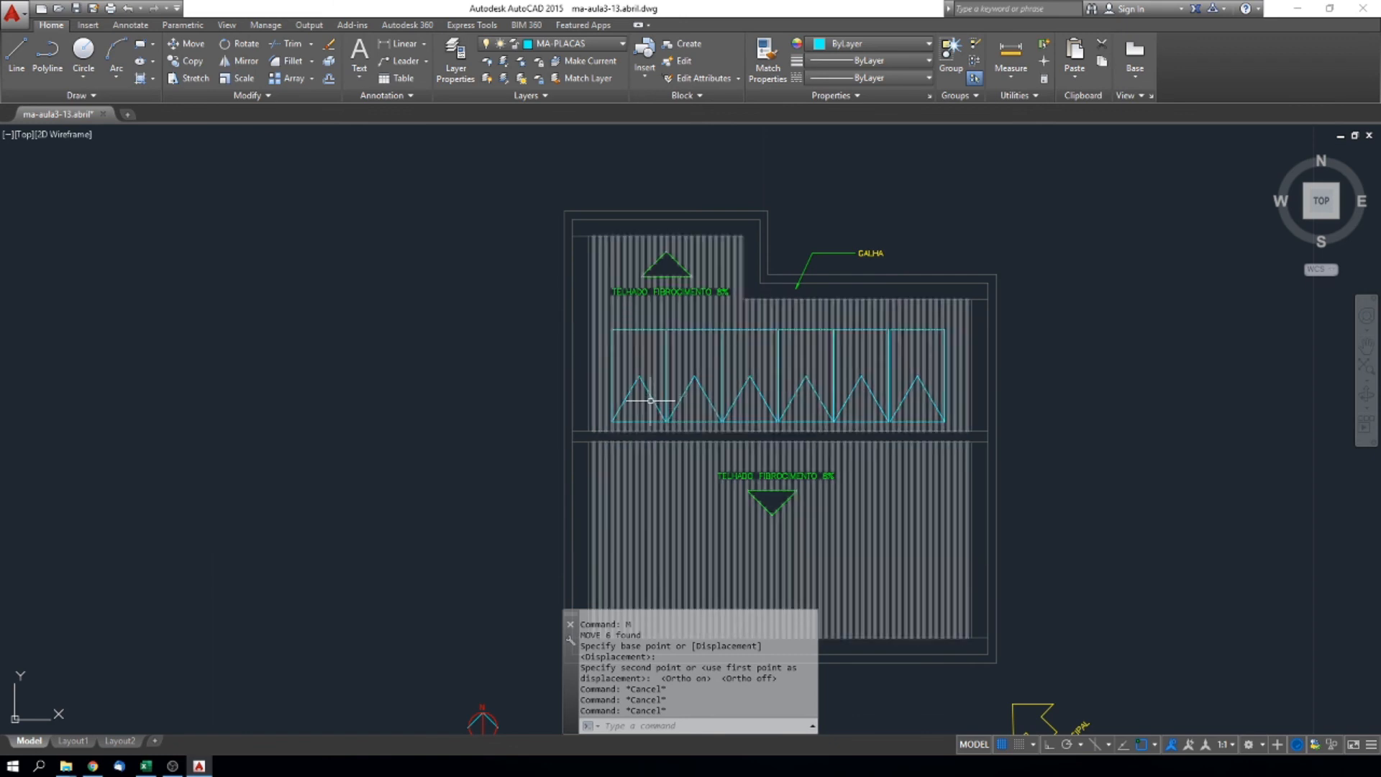
scroll(752, 442, down, 4)
scroll(705, 432, up, 4)
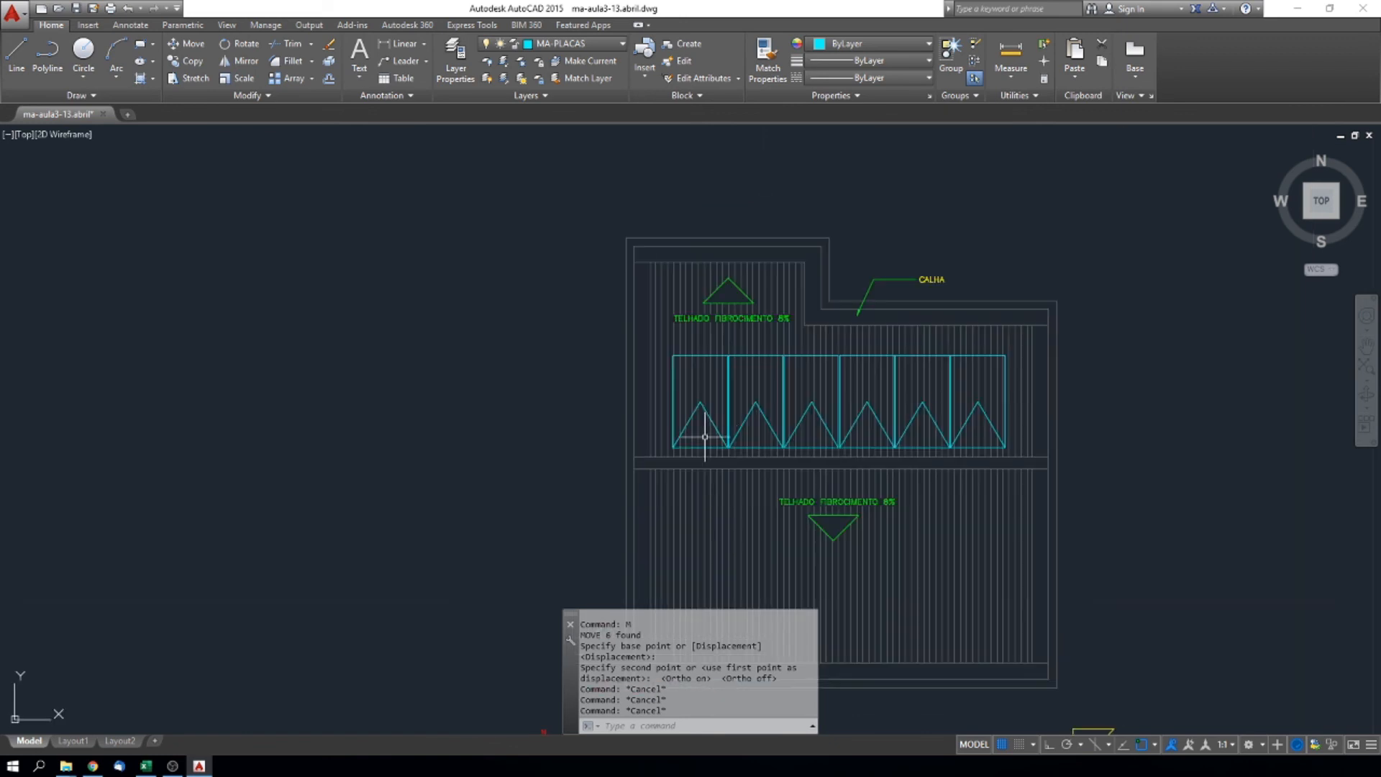
click(711, 425)
text(b)
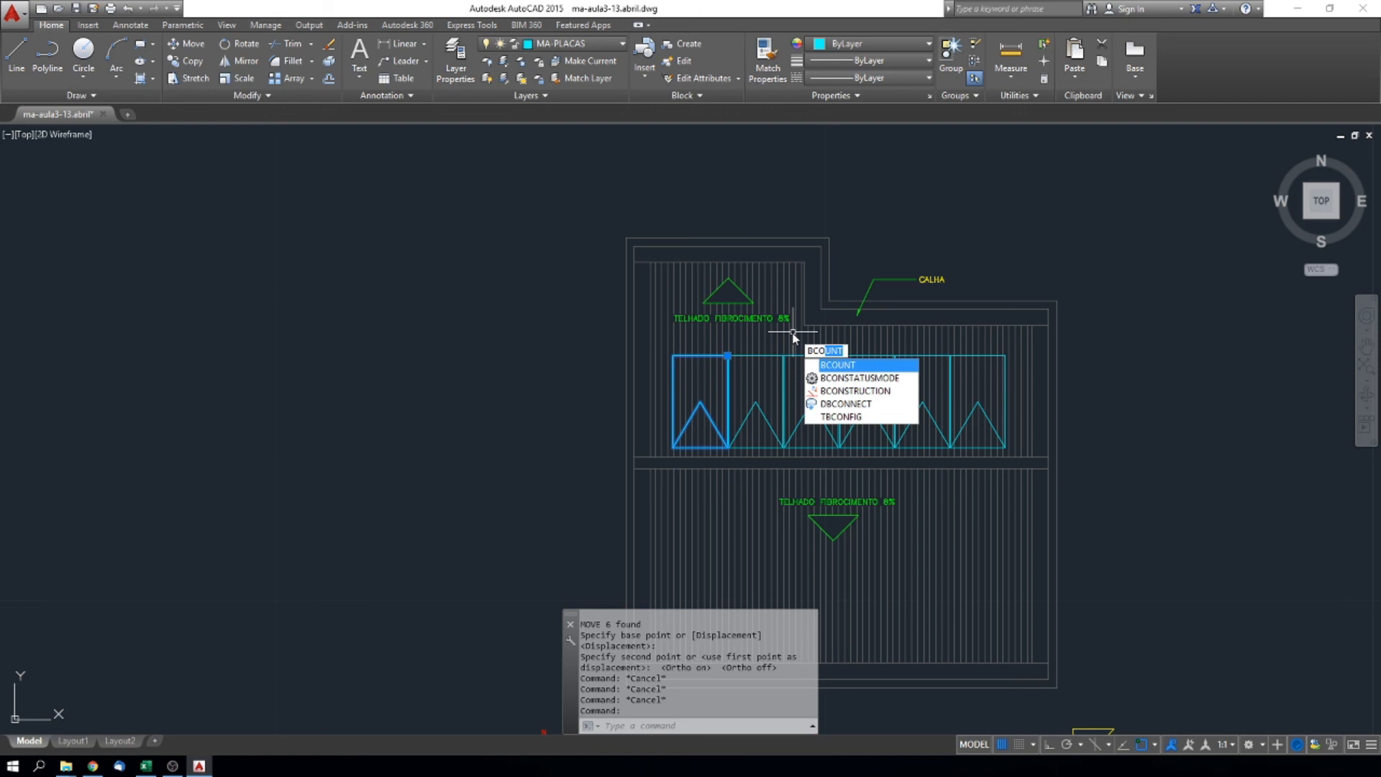
key(Return)
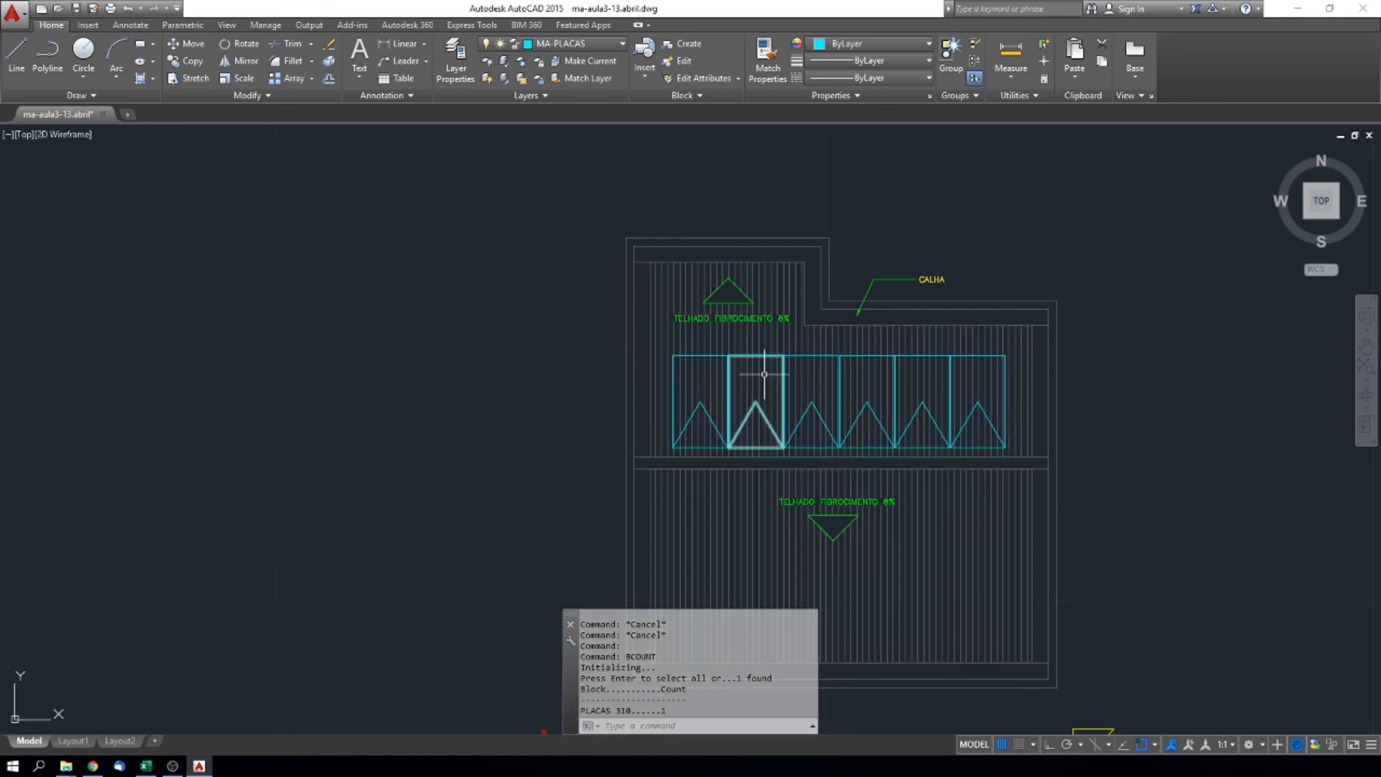
Select all panel blocks from the leftmost one with SELECTSIMILAR and count them with BCOUNT
click(717, 432)
key(Escape)
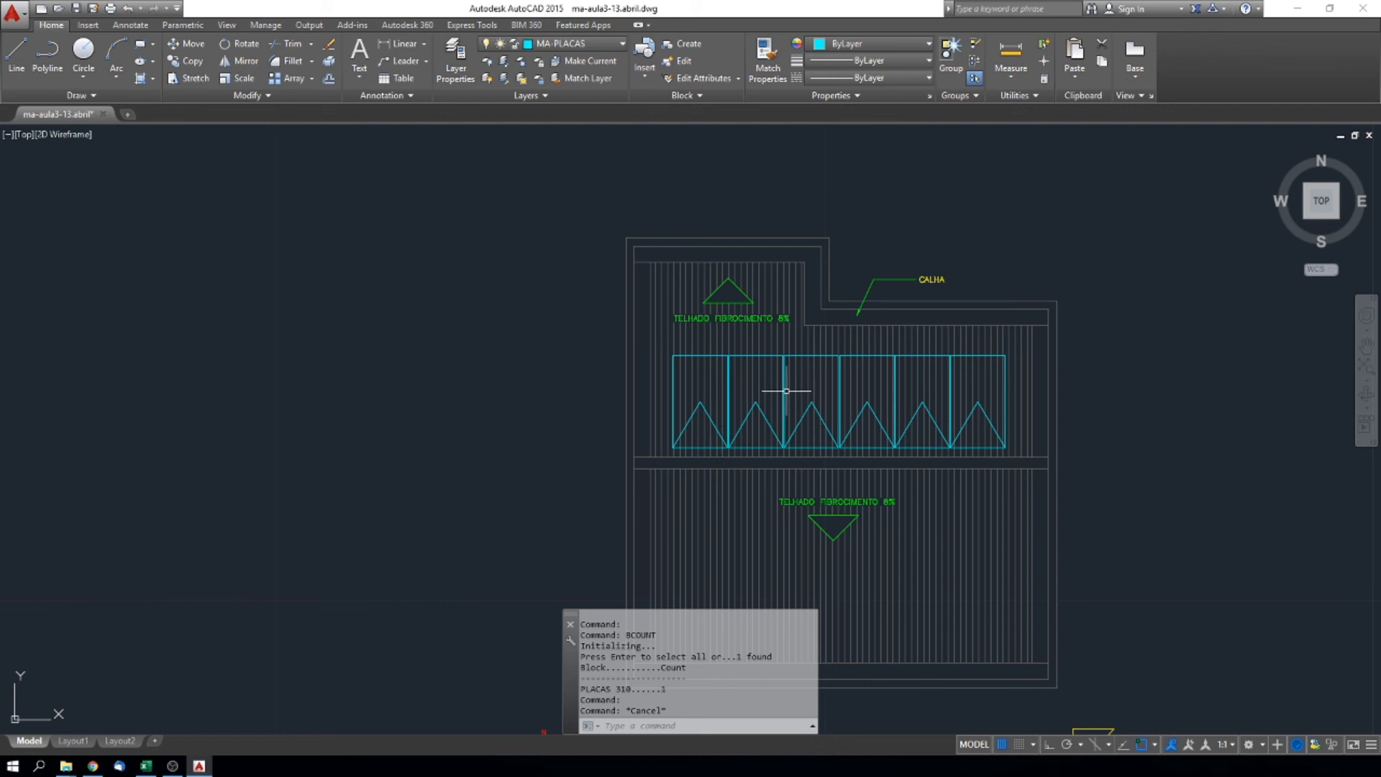
click(716, 432)
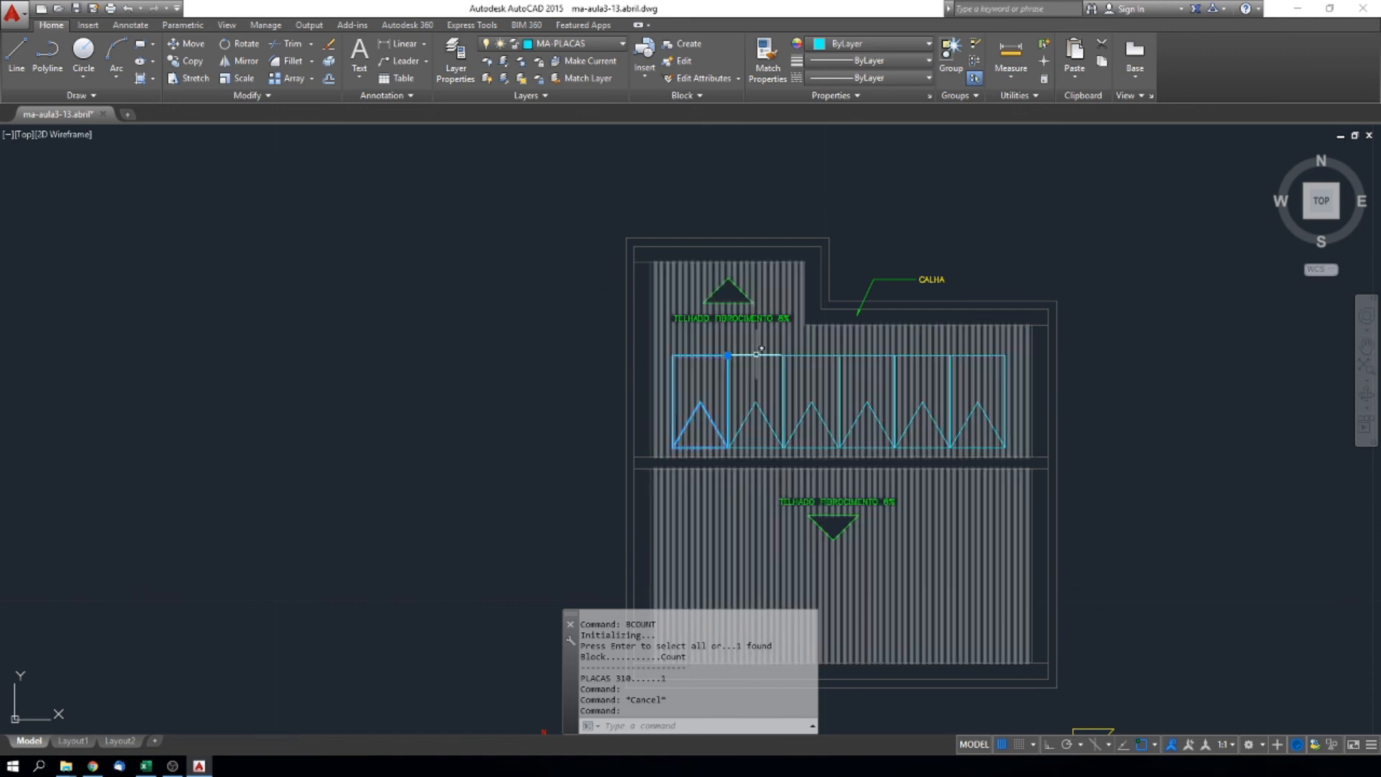
text(s)
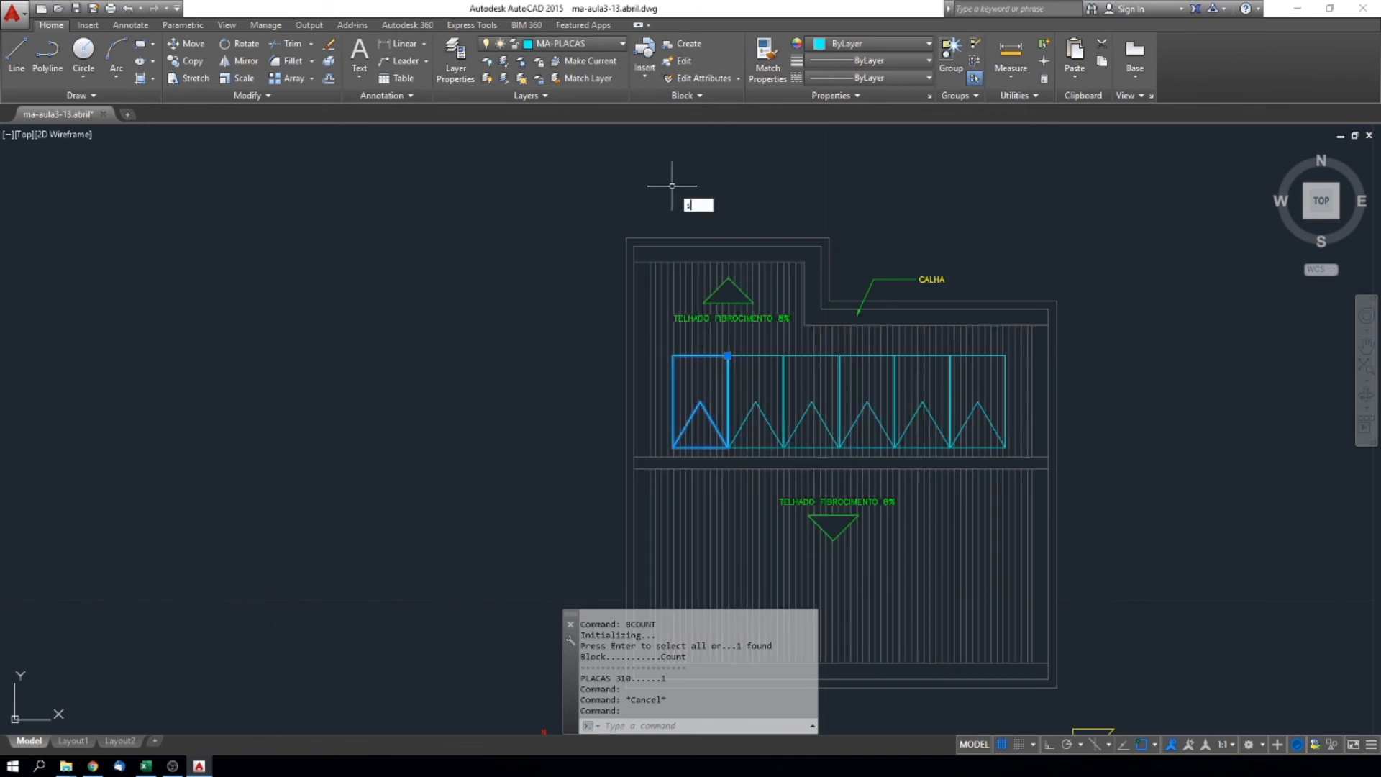
text(ele)
key(Return)
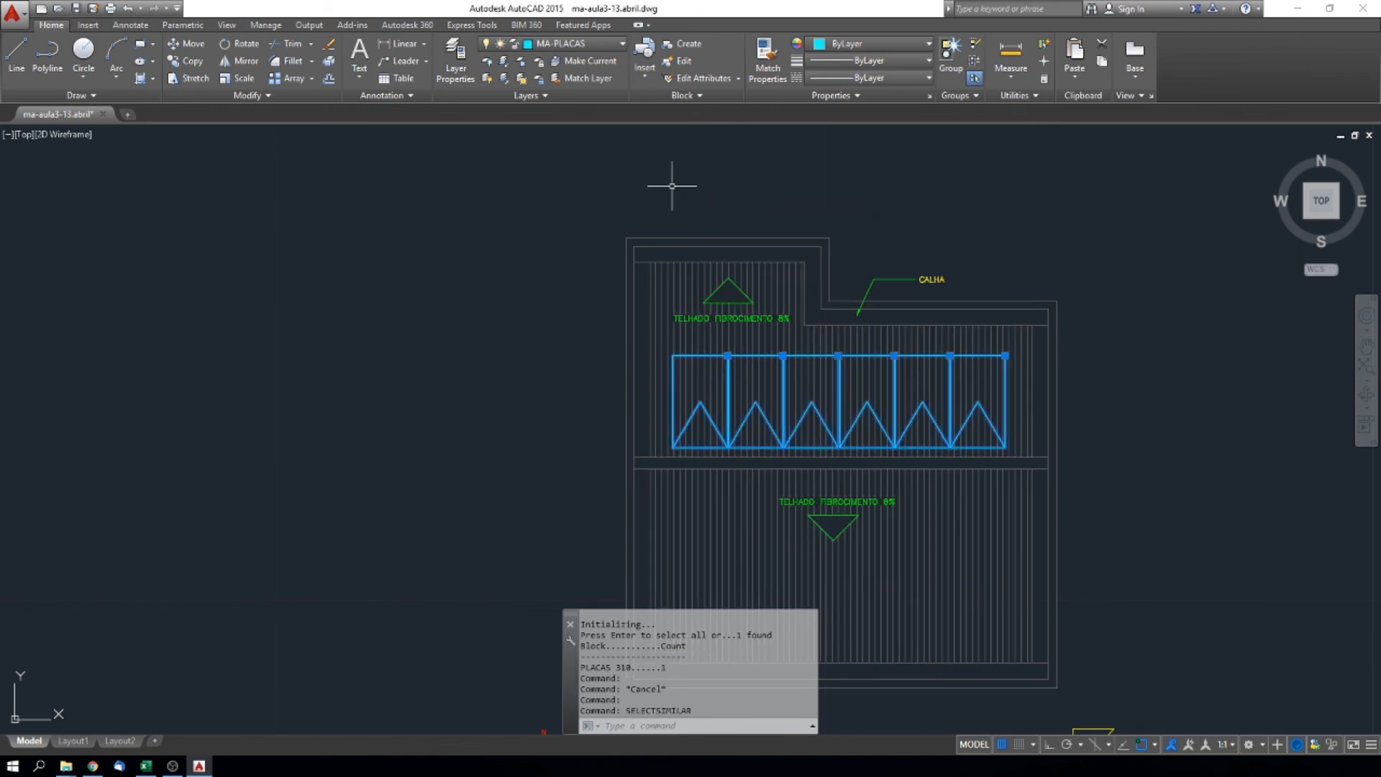
text(BCO)
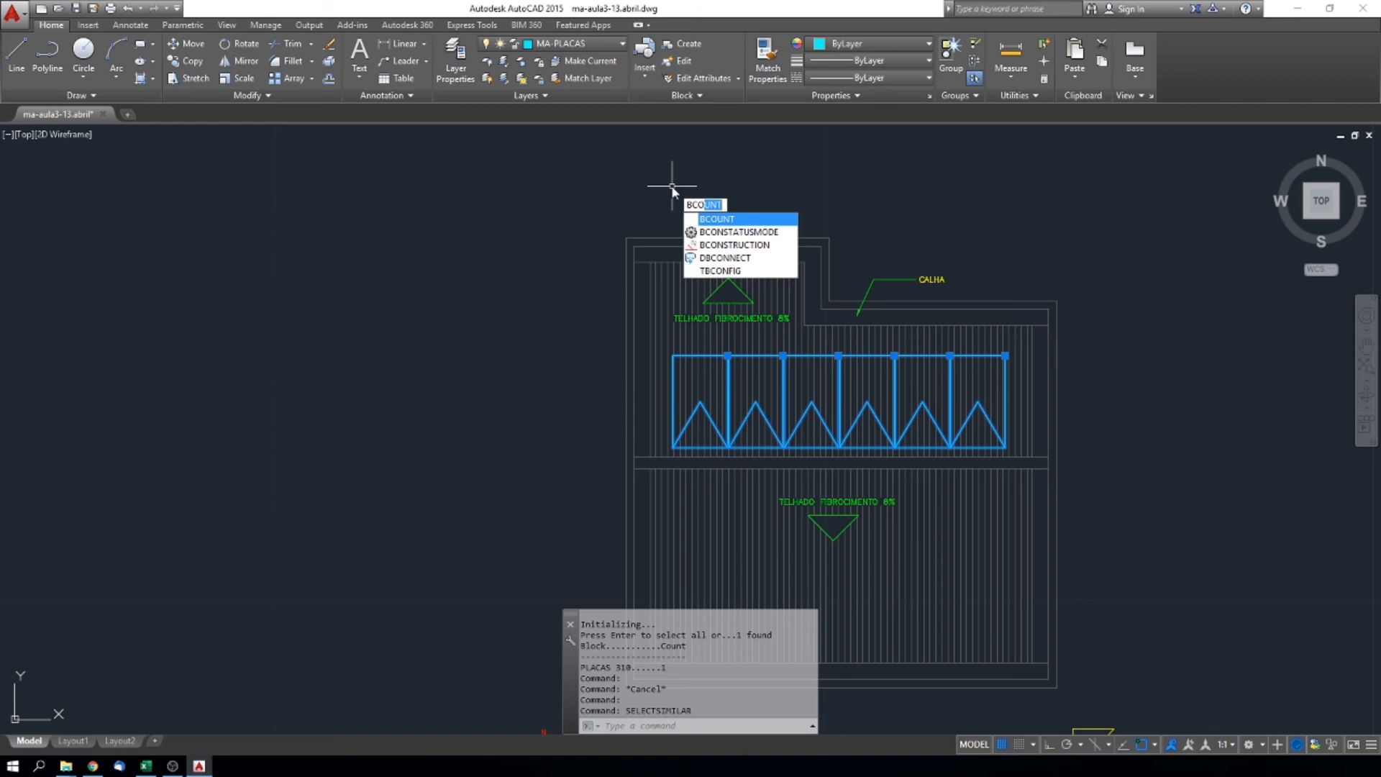
key(Return)
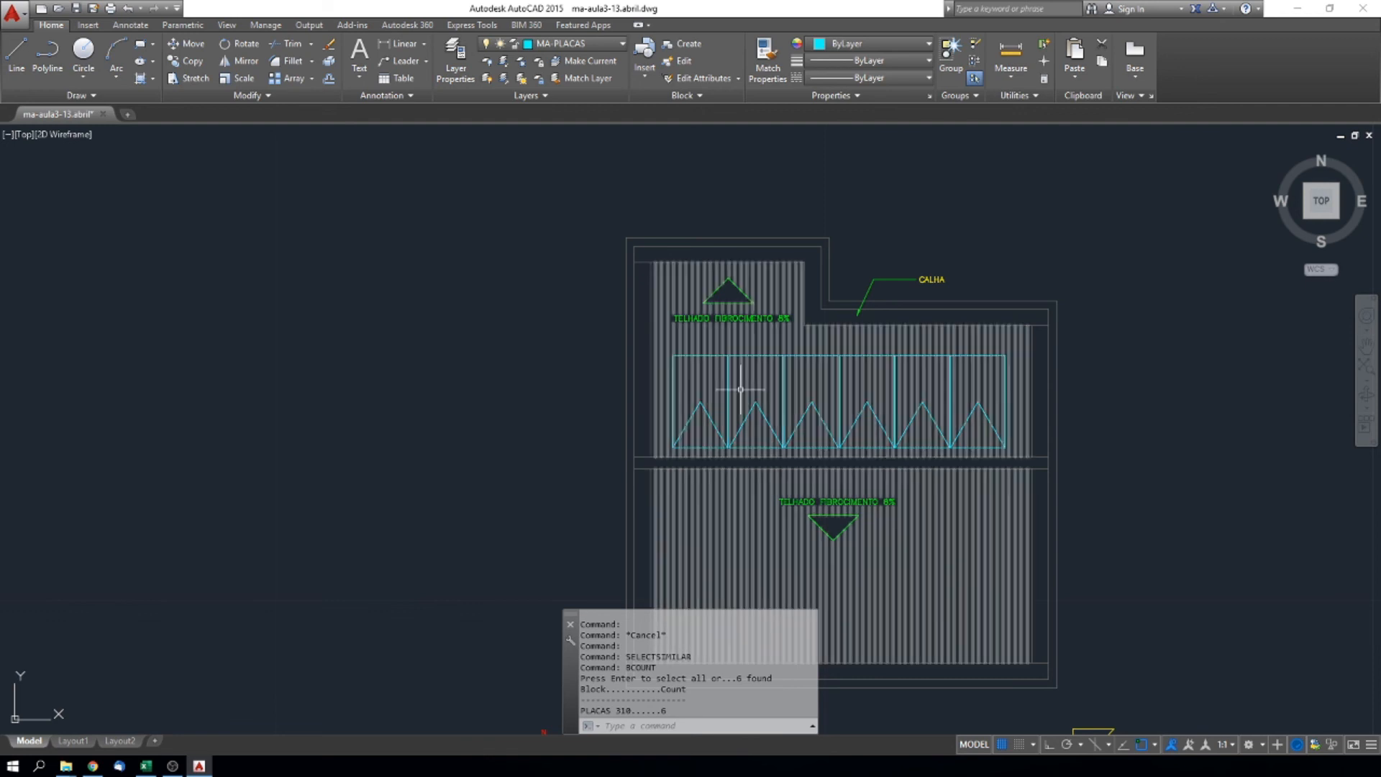
scroll(747, 374, down, 4)
scroll(844, 415, up, 4)
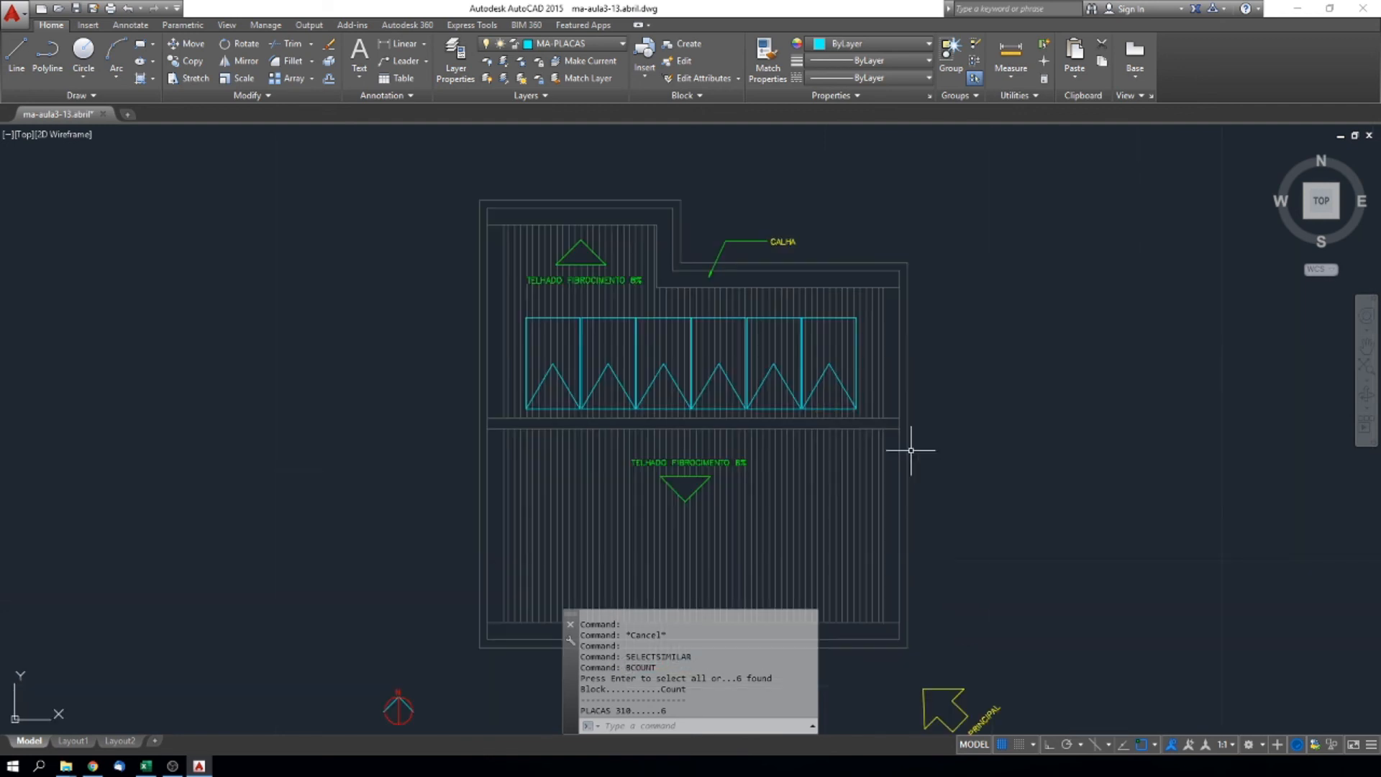
middle_drag(1150, 438, 928, 442)
scroll(943, 432, down, 3)
middle_drag(1146, 432, 894, 447)
scroll(910, 450, down, 4)
middle_drag(1026, 456, 810, 427)
scroll(494, 392, up, 4)
scroll(740, 462, down, 4)
middle_drag(740, 462, 681, 456)
scroll(537, 379, up, 6)
scroll(747, 434, down, 3)
middle_drag(875, 492, 534, 445)
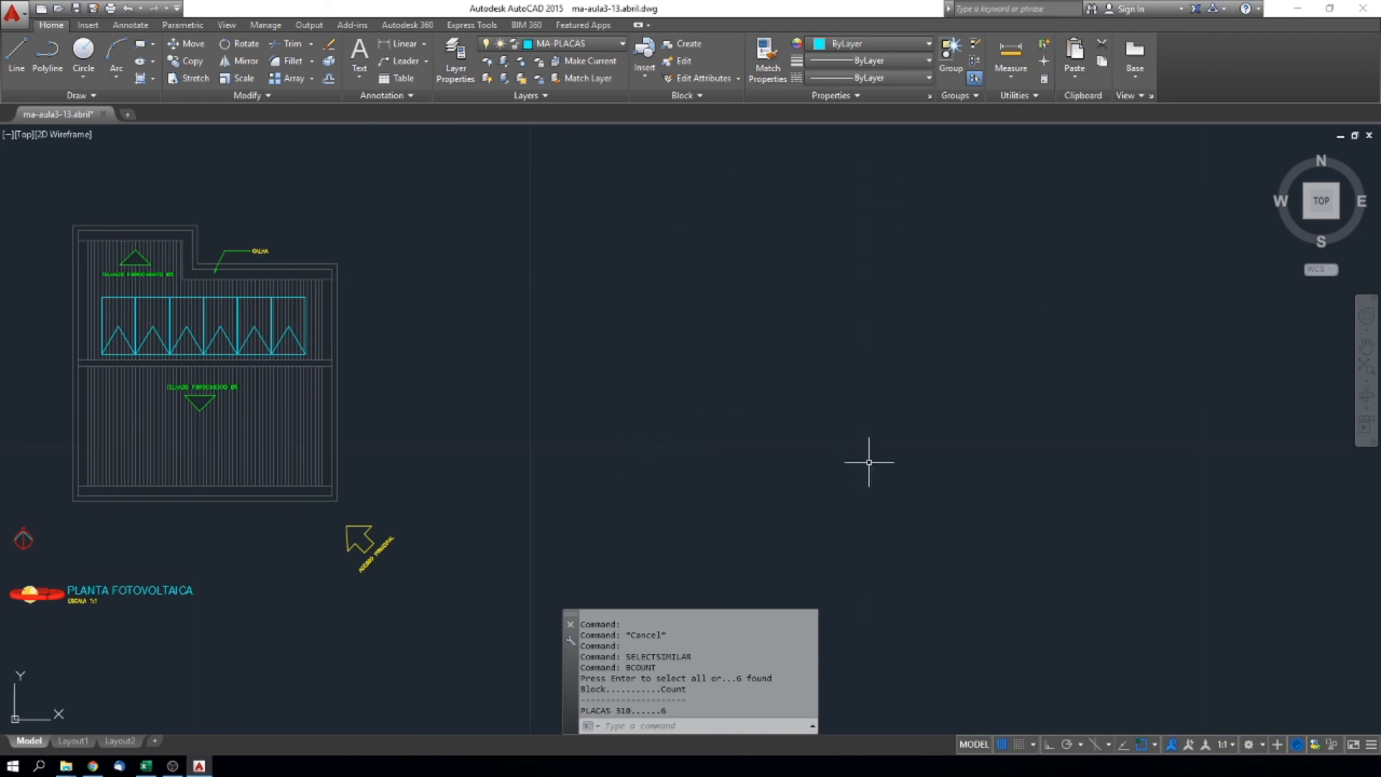
middle_drag(377, 404, 668, 393)
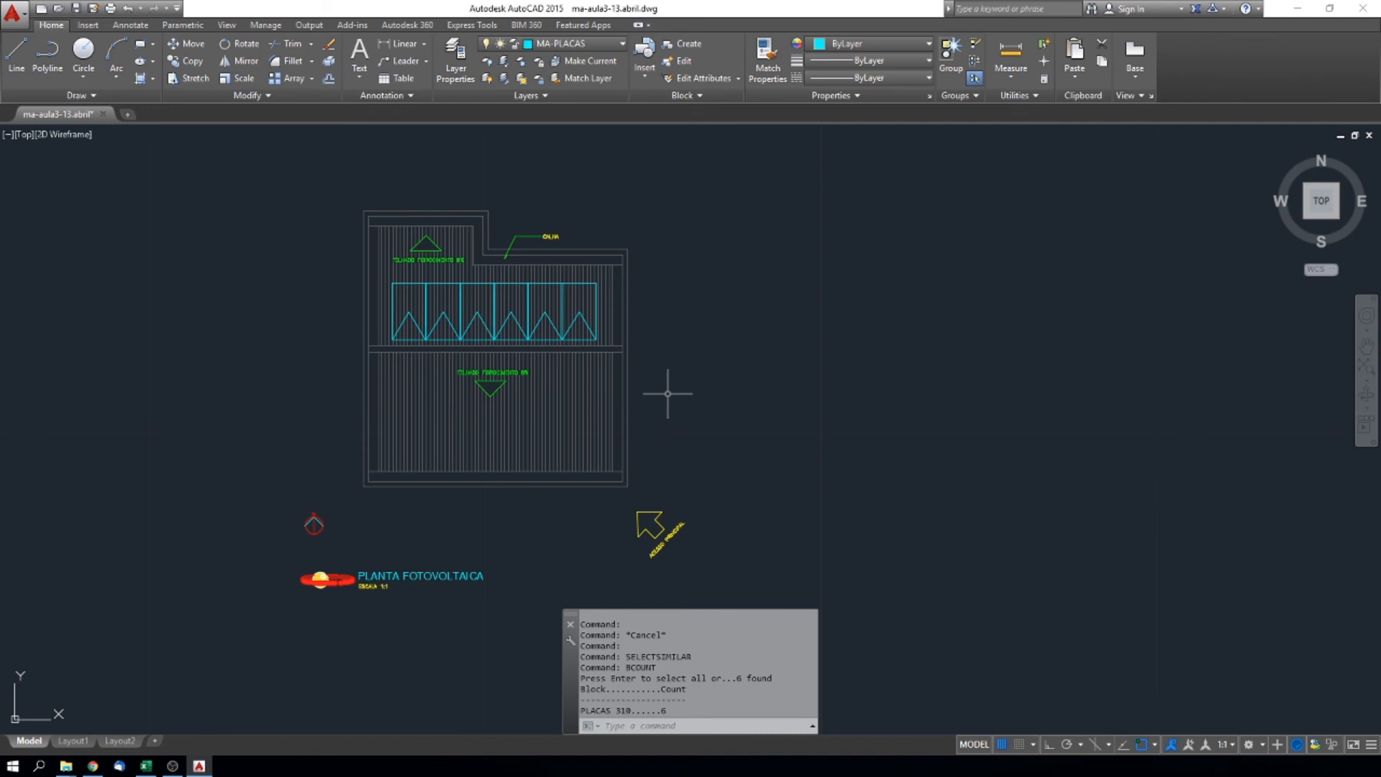
Try moving the previously selected row of panels off the roof into the empty area to its right, and undo the move
scroll(552, 324, up, 4)
scroll(557, 306, down, 2)
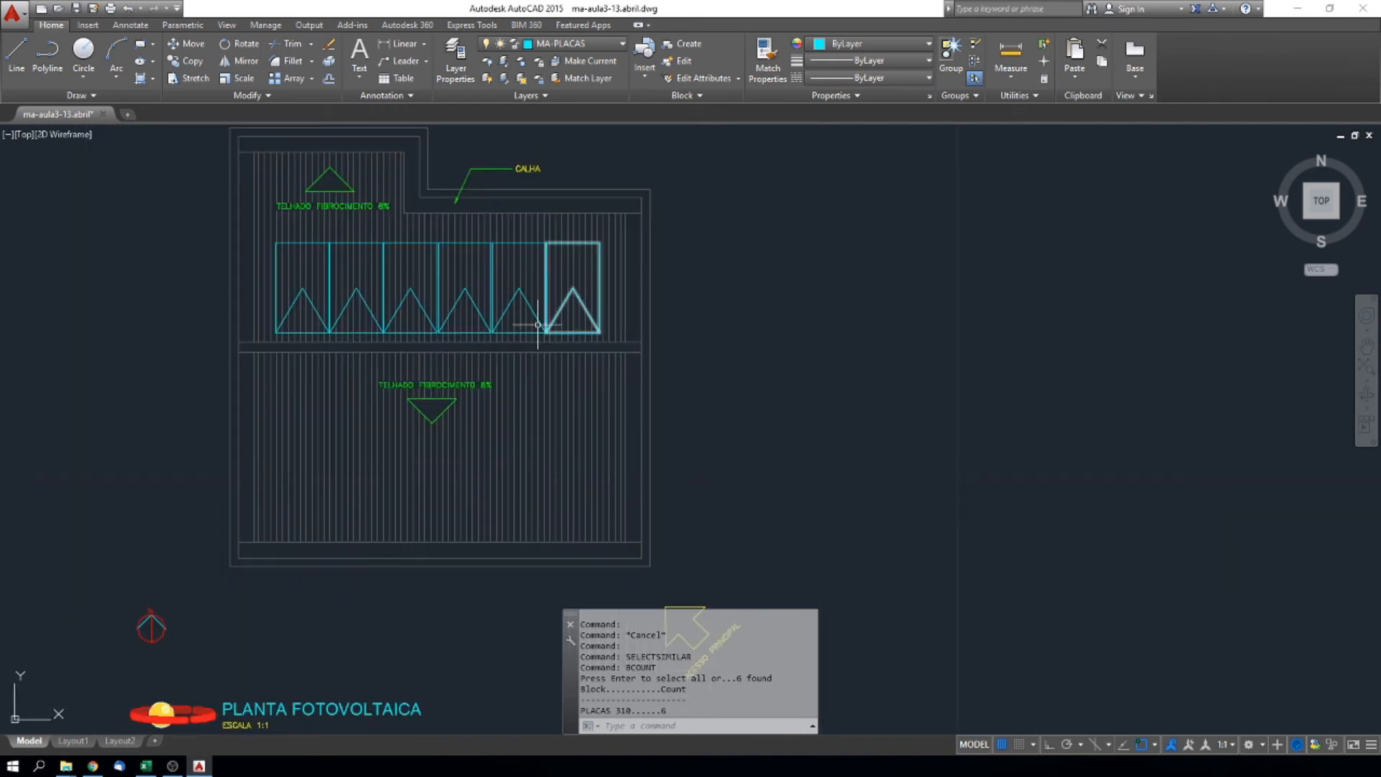
text(M)
key(Return)
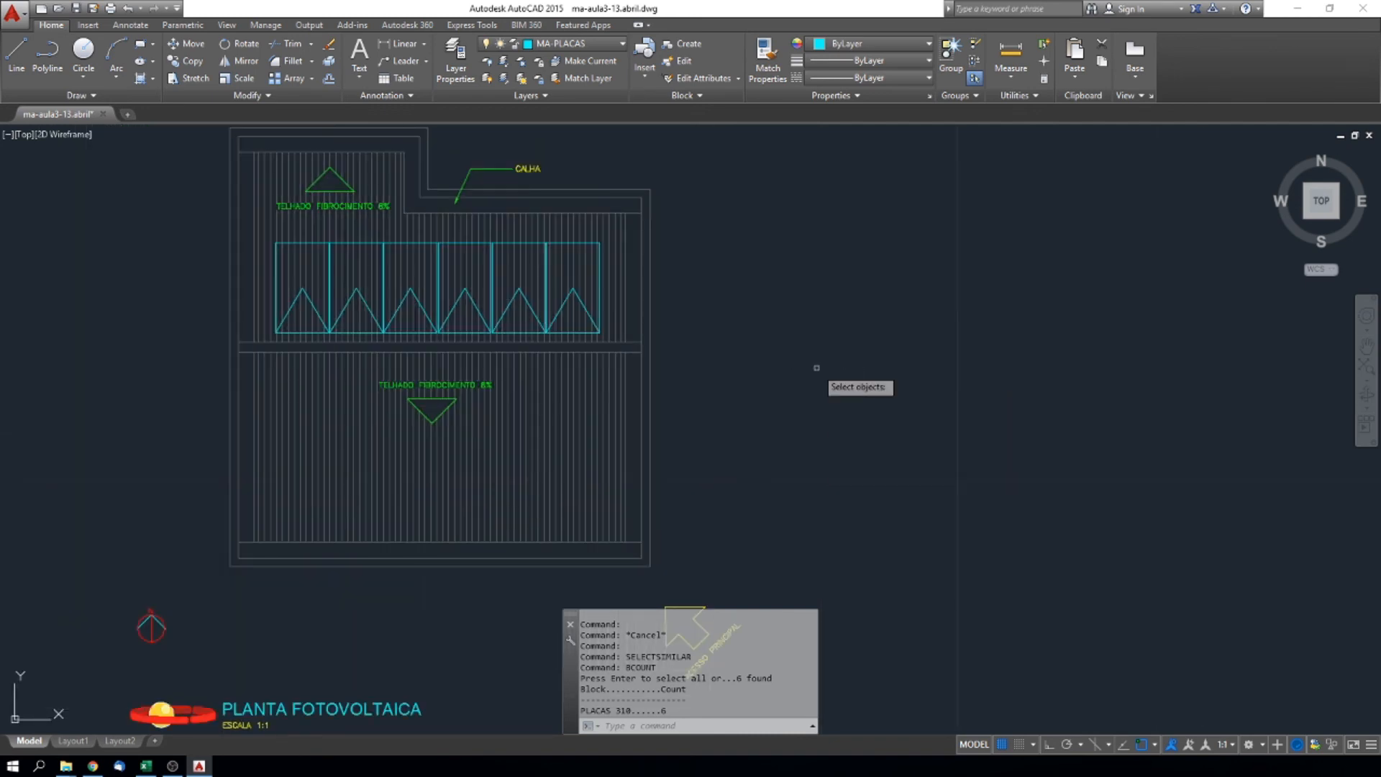
text(p)
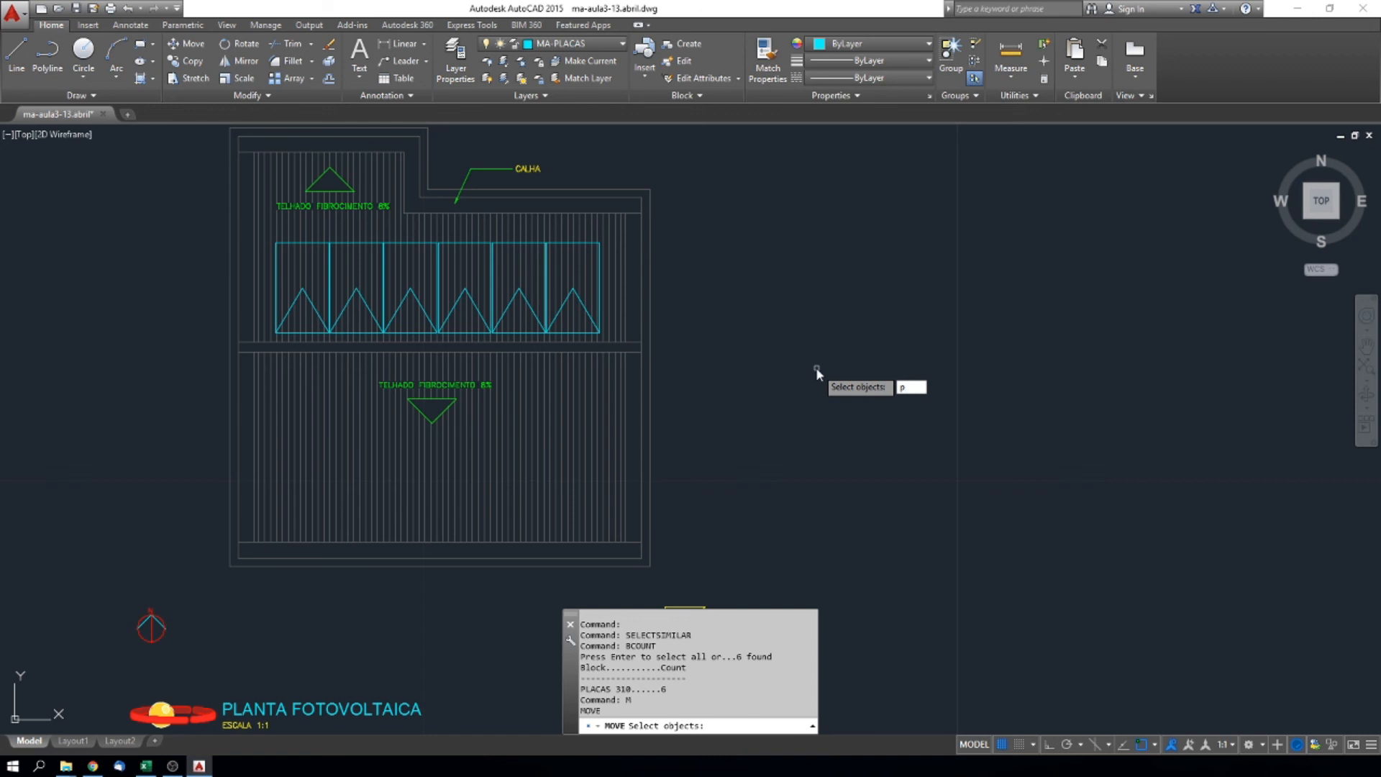
key(Return)
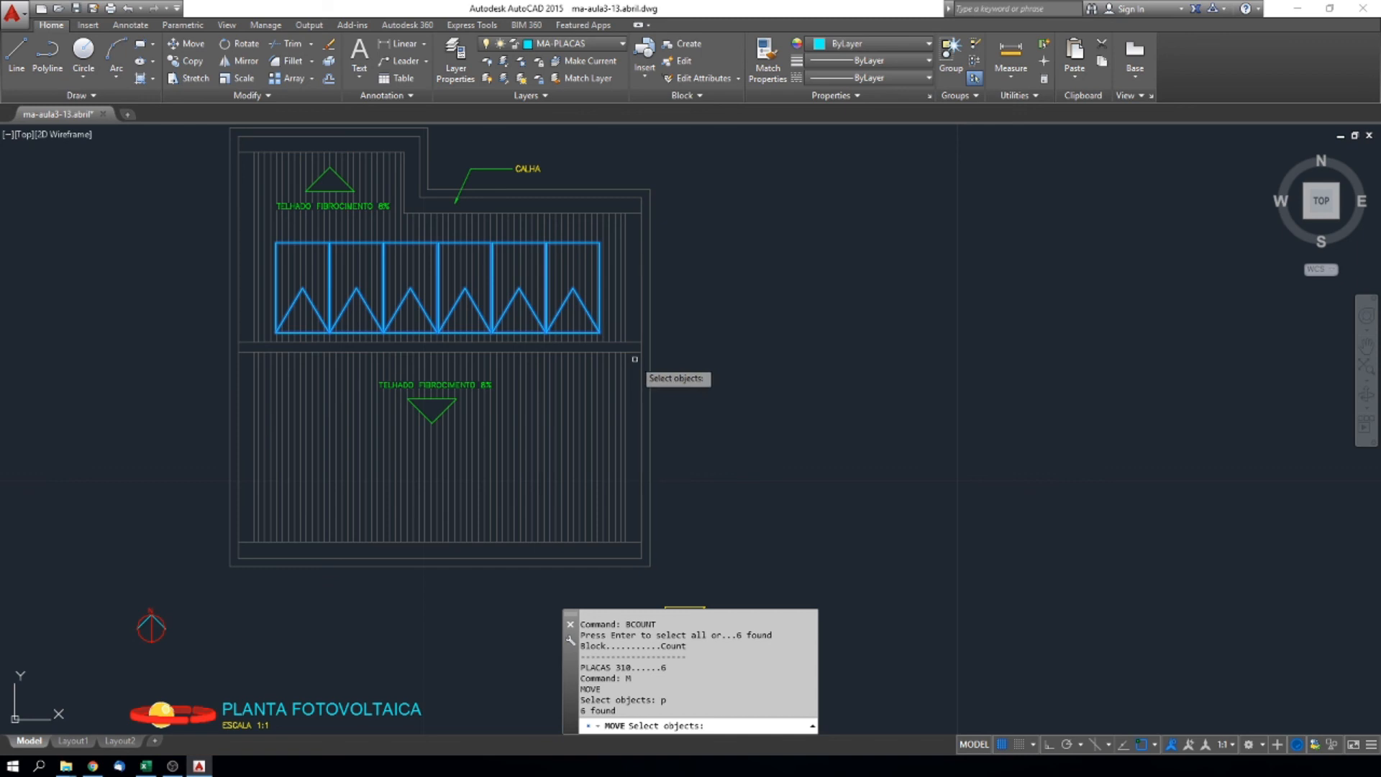
key(Return)
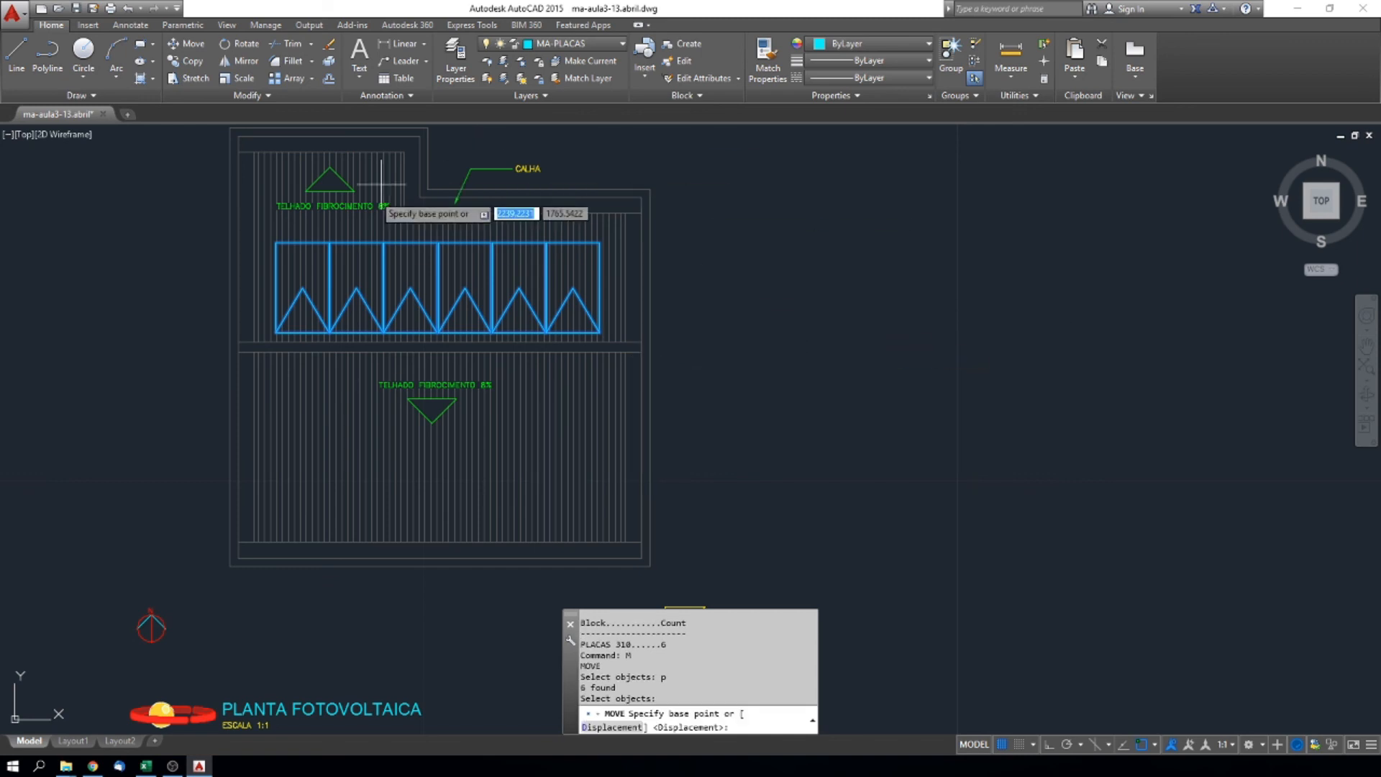
click(750, 346)
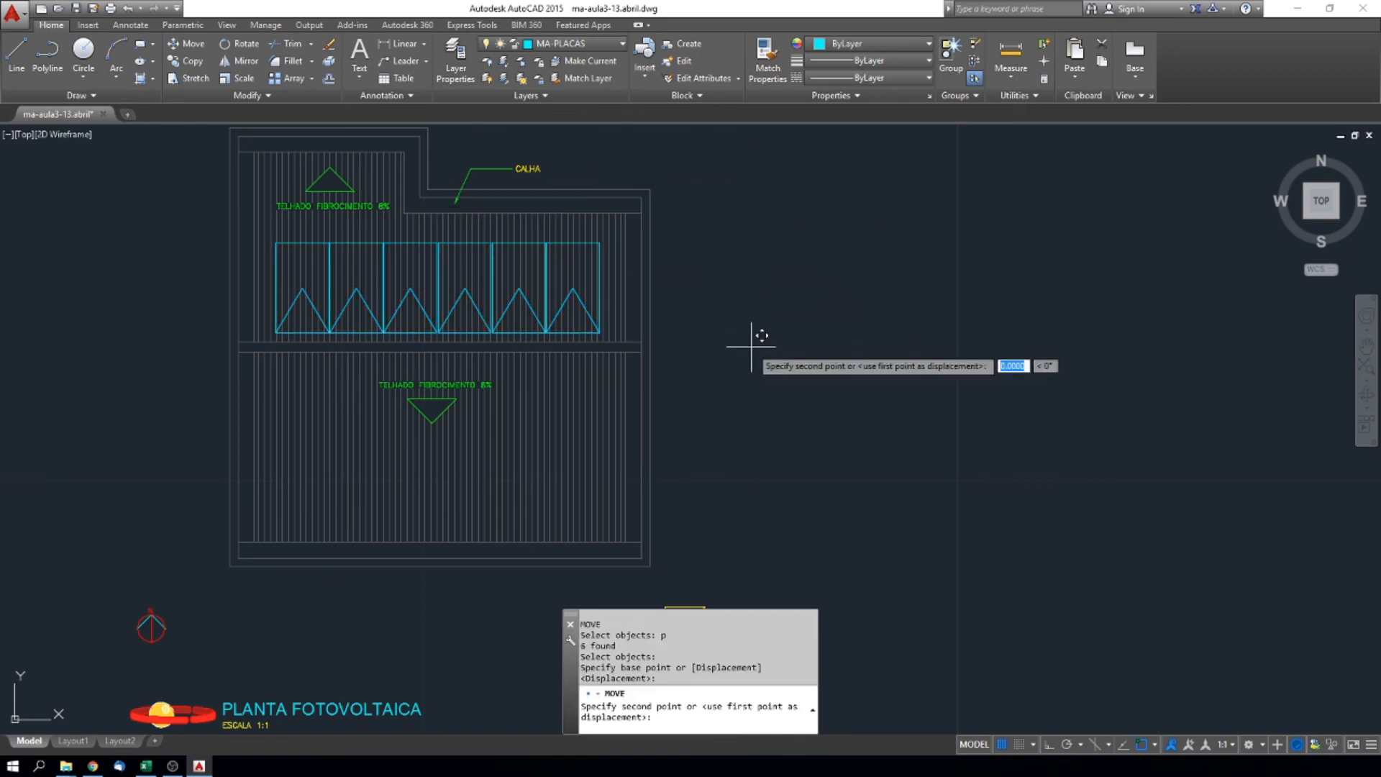
click(1223, 374)
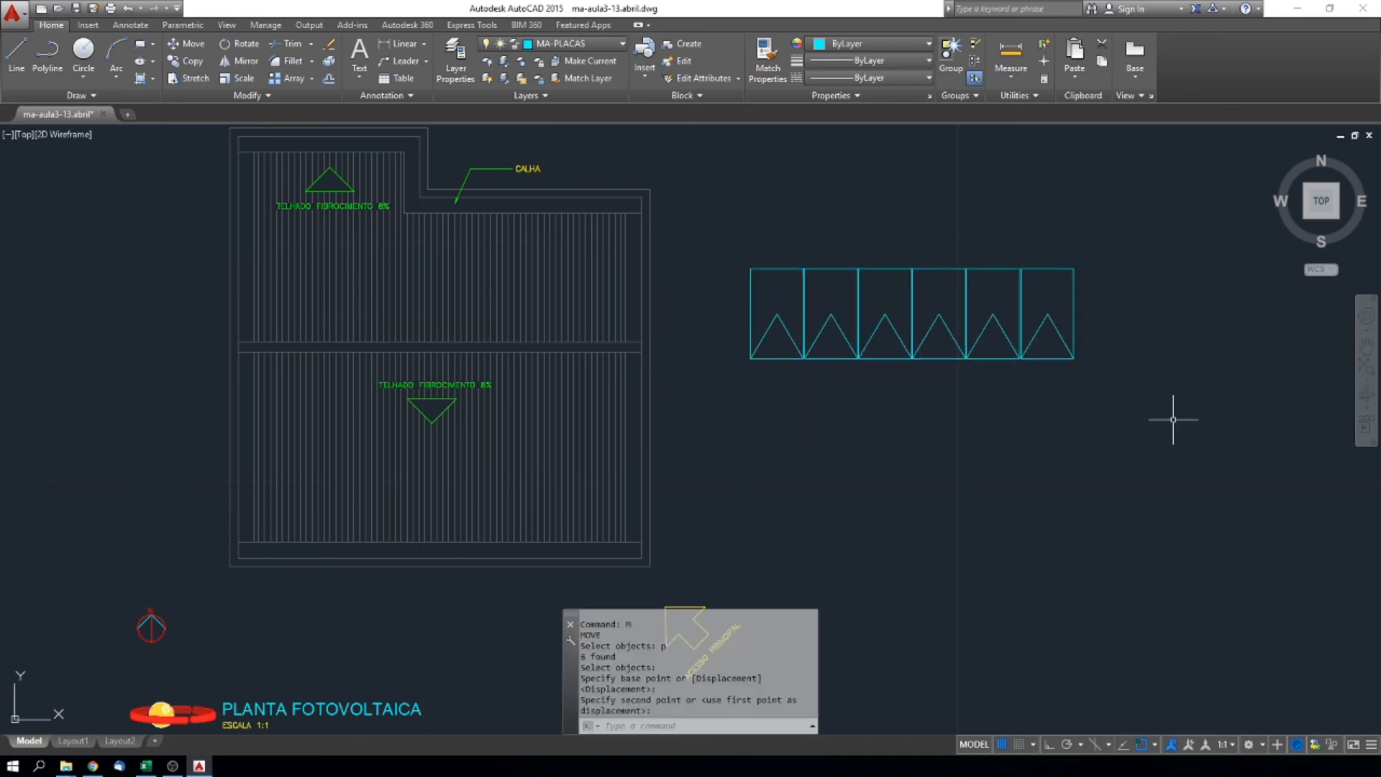
text(u)
key(Return)
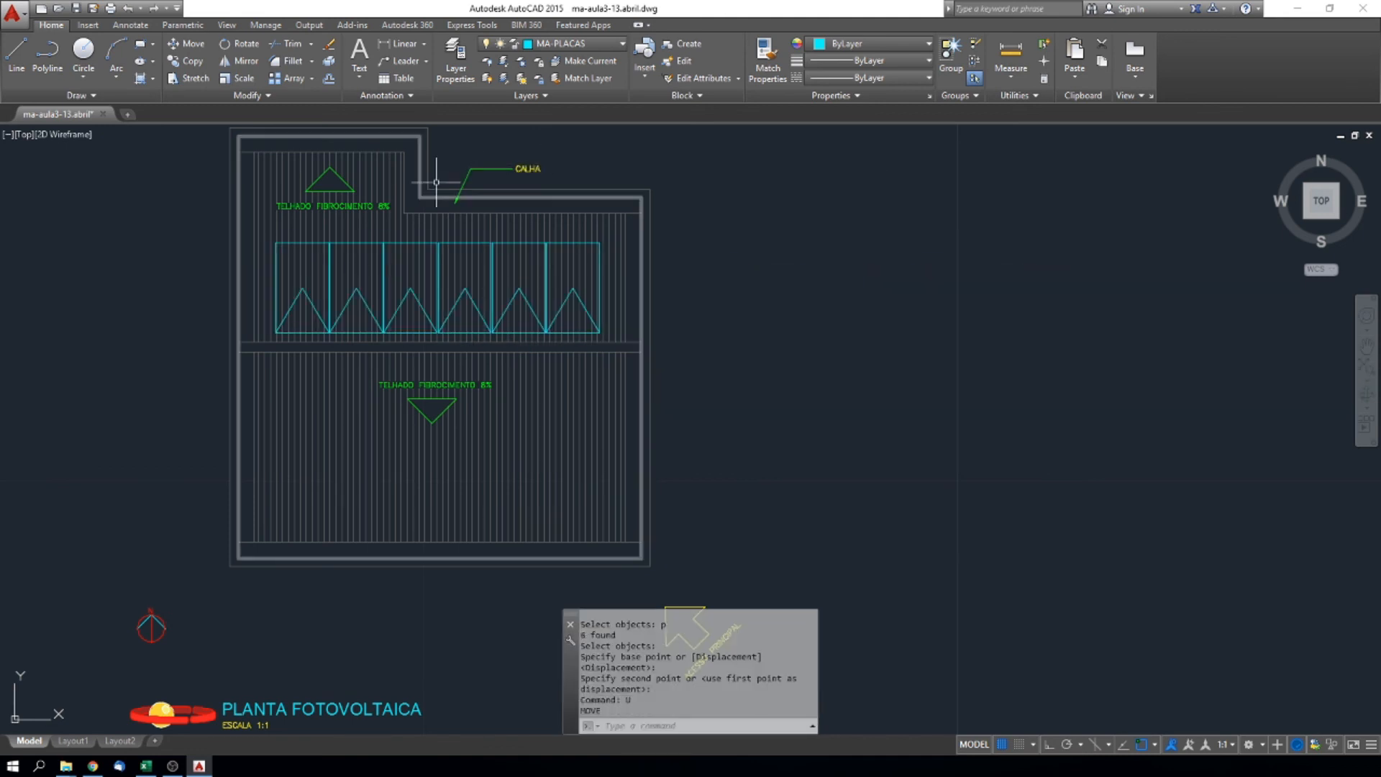
scroll(906, 324, down, 5)
middle_drag(928, 324, 615, 352)
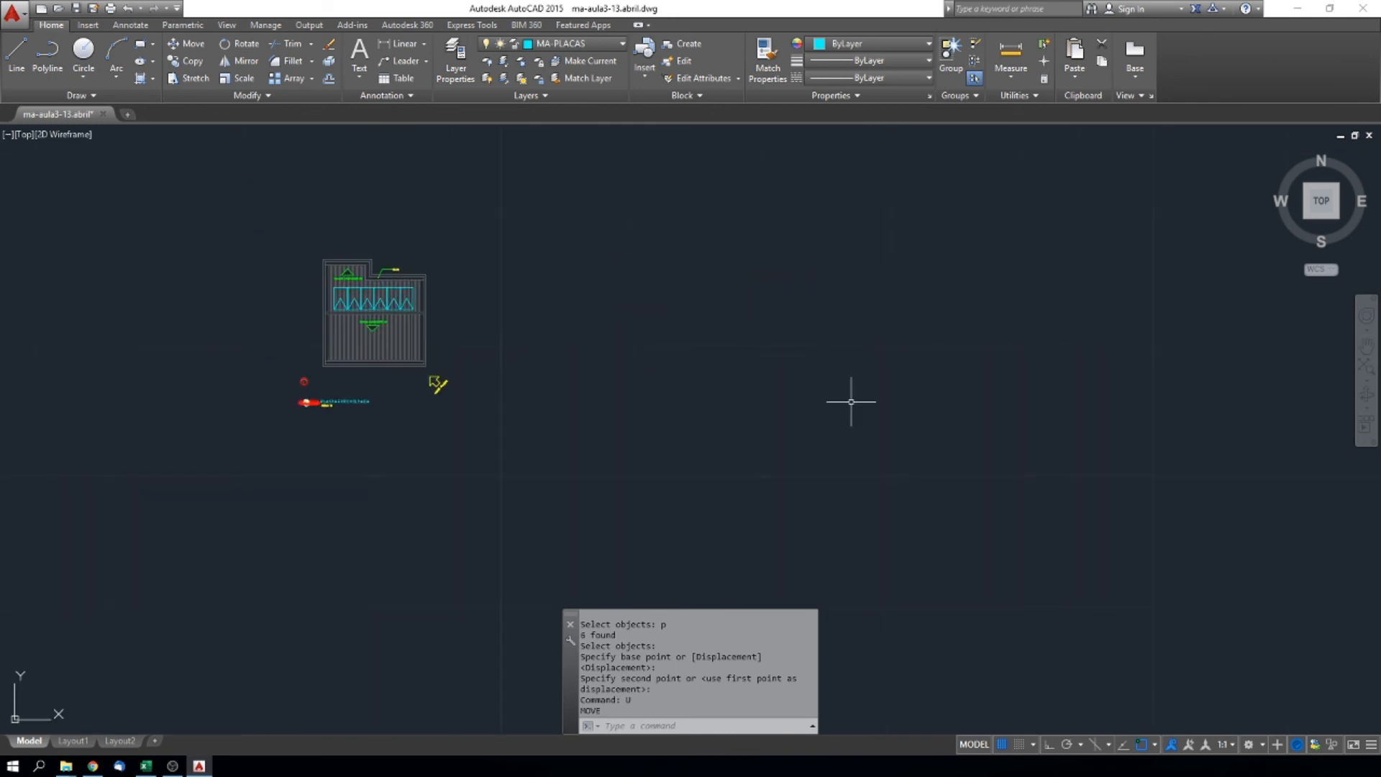
middle_drag(779, 329, 671, 338)
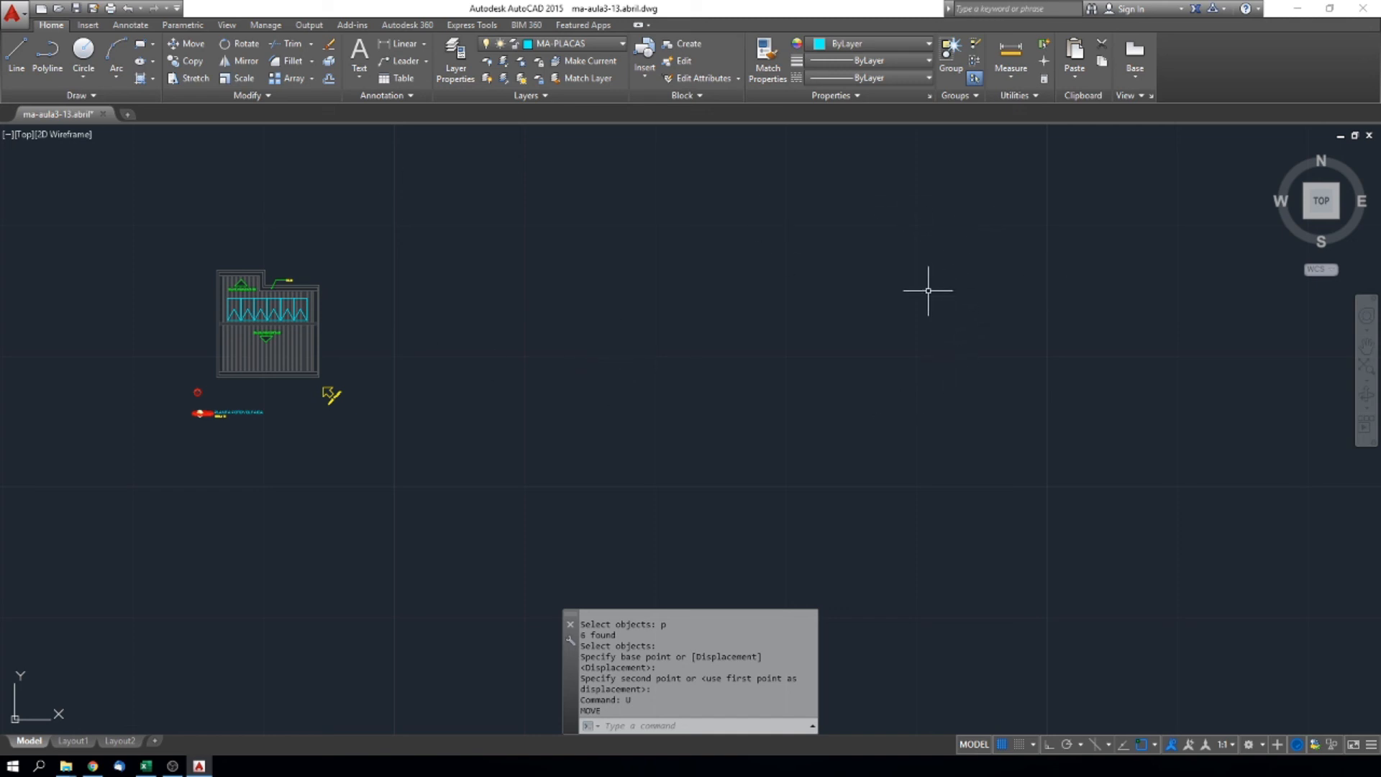
scroll(289, 292, up, 4)
scroll(279, 296, up, 6)
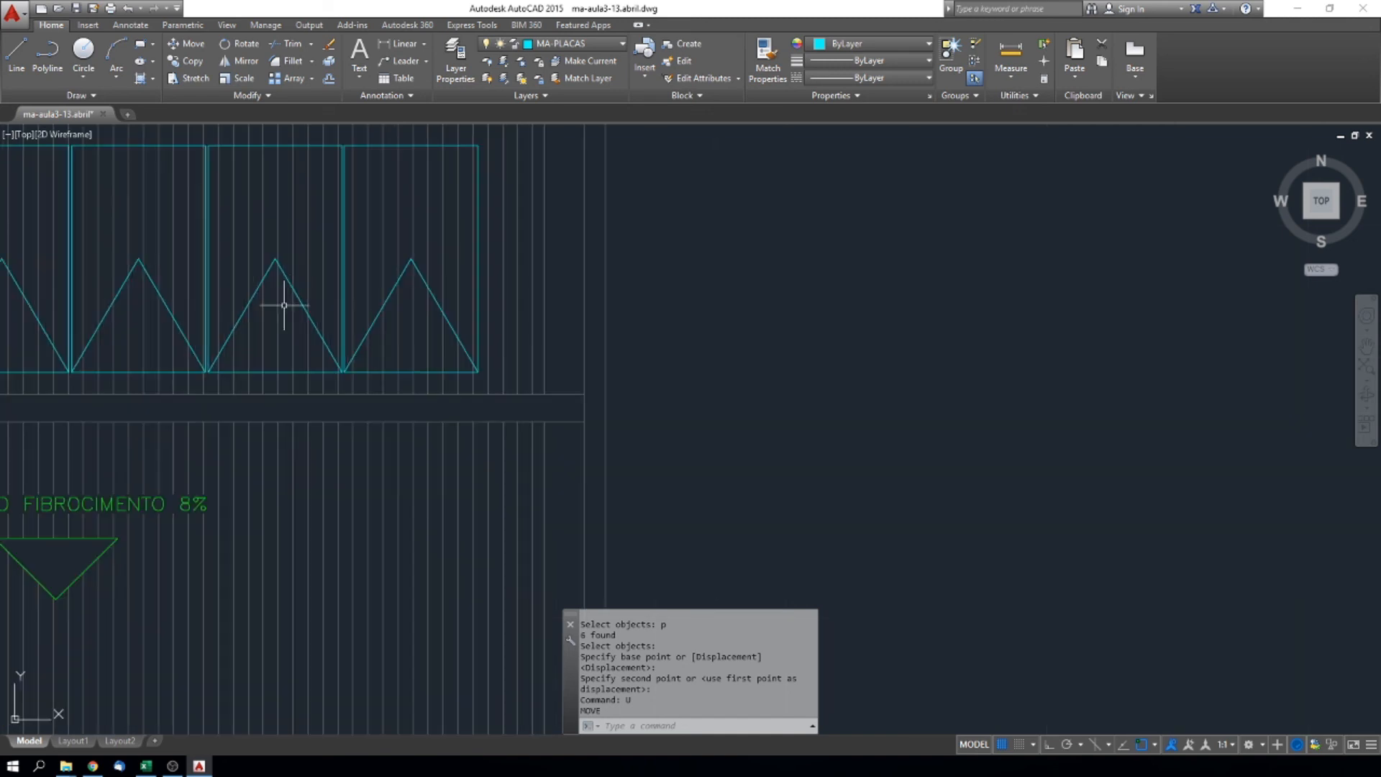
scroll(292, 288, down, 6)
scroll(287, 287, up, 2)
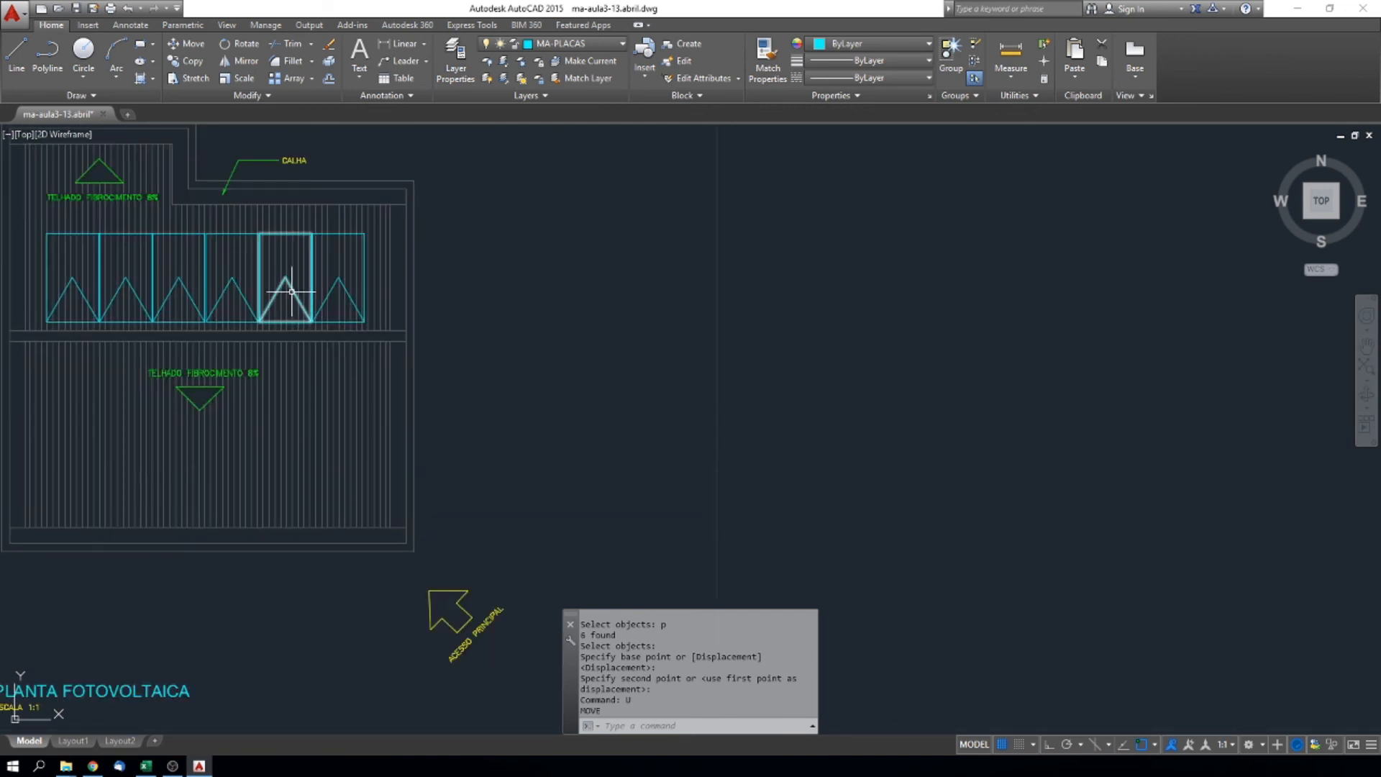
scroll(626, 327, down, 9)
scroll(706, 345, up, 1)
scroll(705, 345, down, 4)
scroll(647, 338, up, 10)
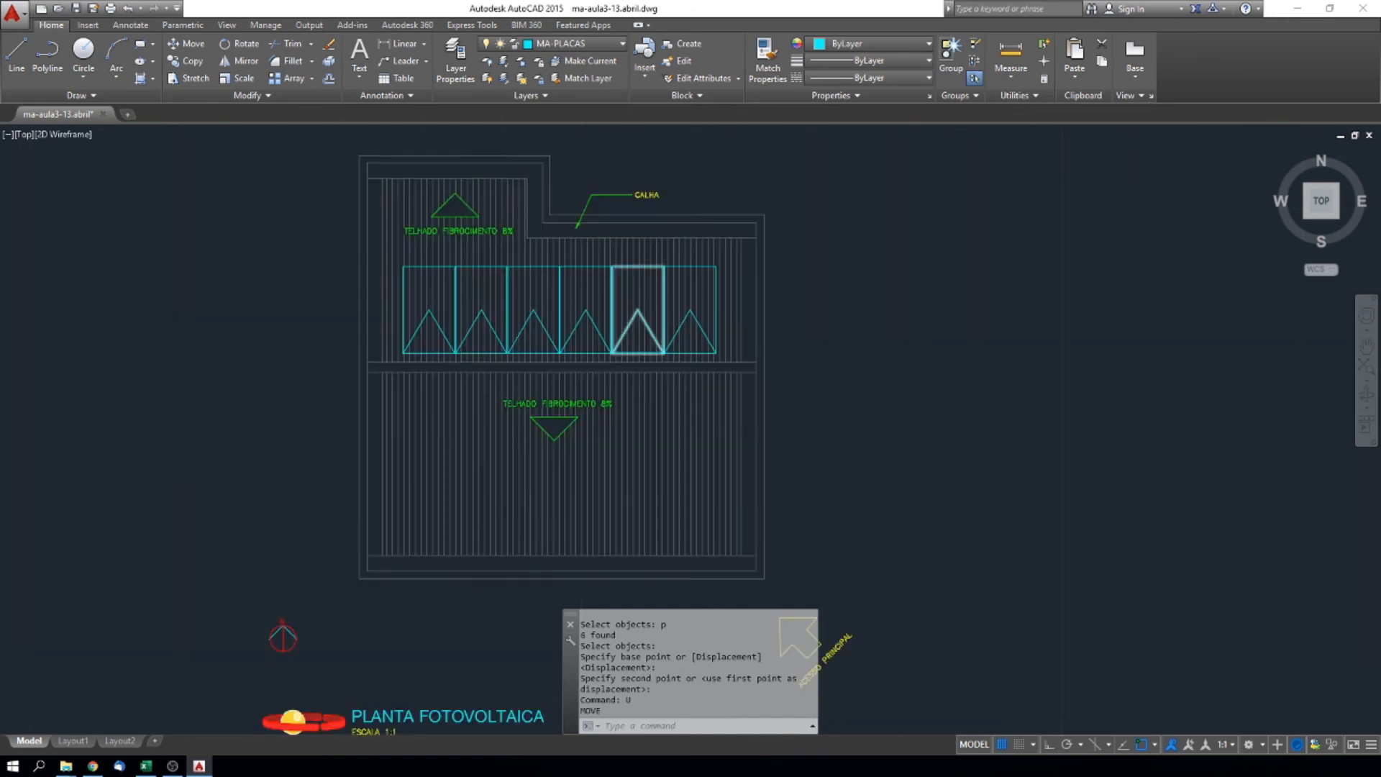
Select the two rightmost panel blocks of the row on the upper roof slope
click(688, 354)
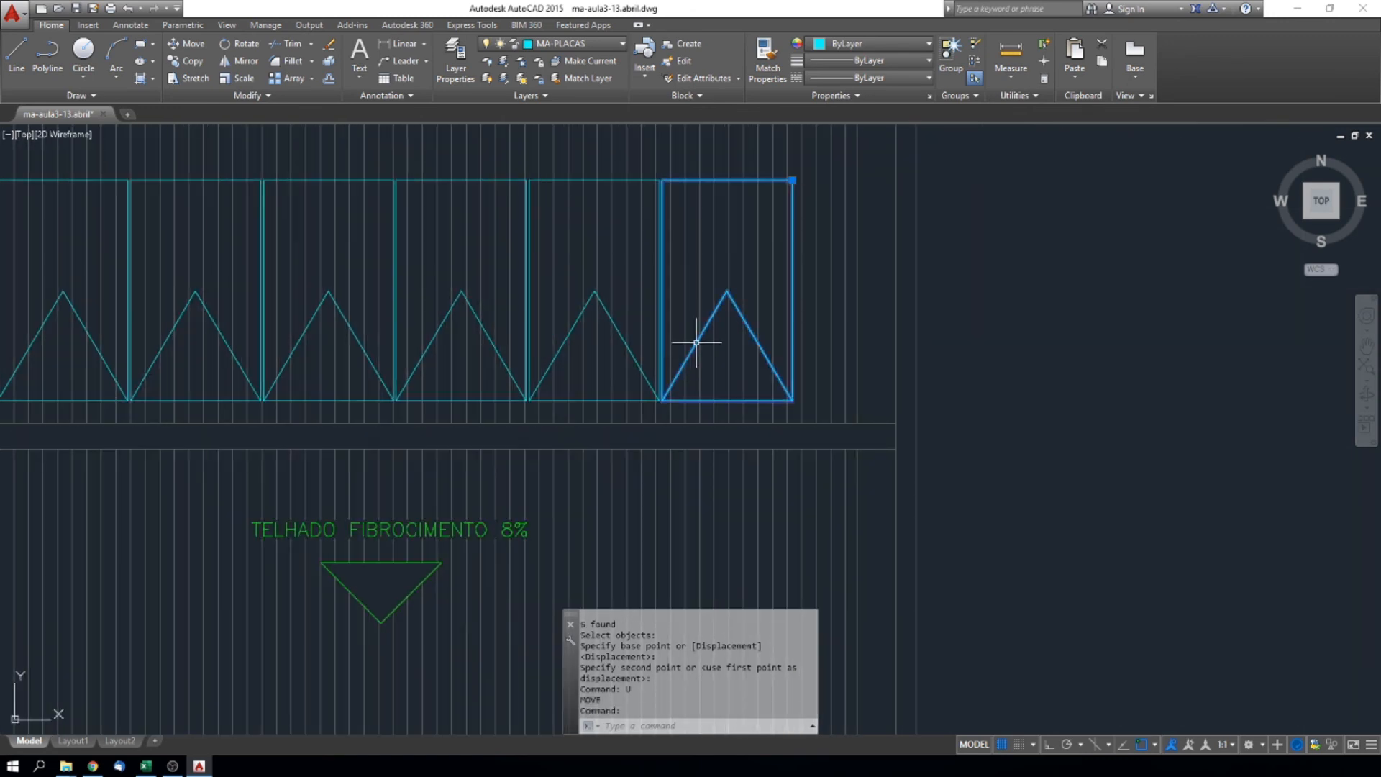
click(646, 176)
click(651, 179)
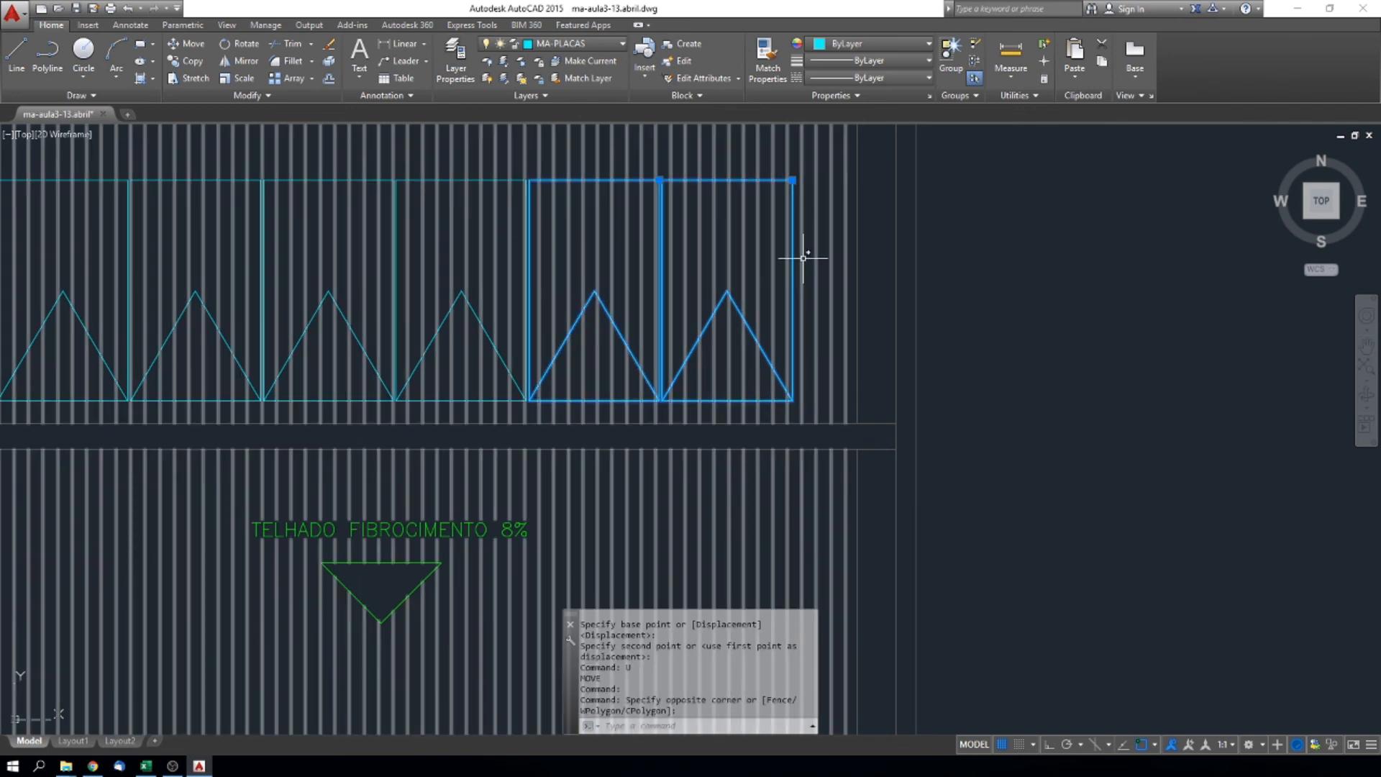
scroll(695, 227, down, 3)
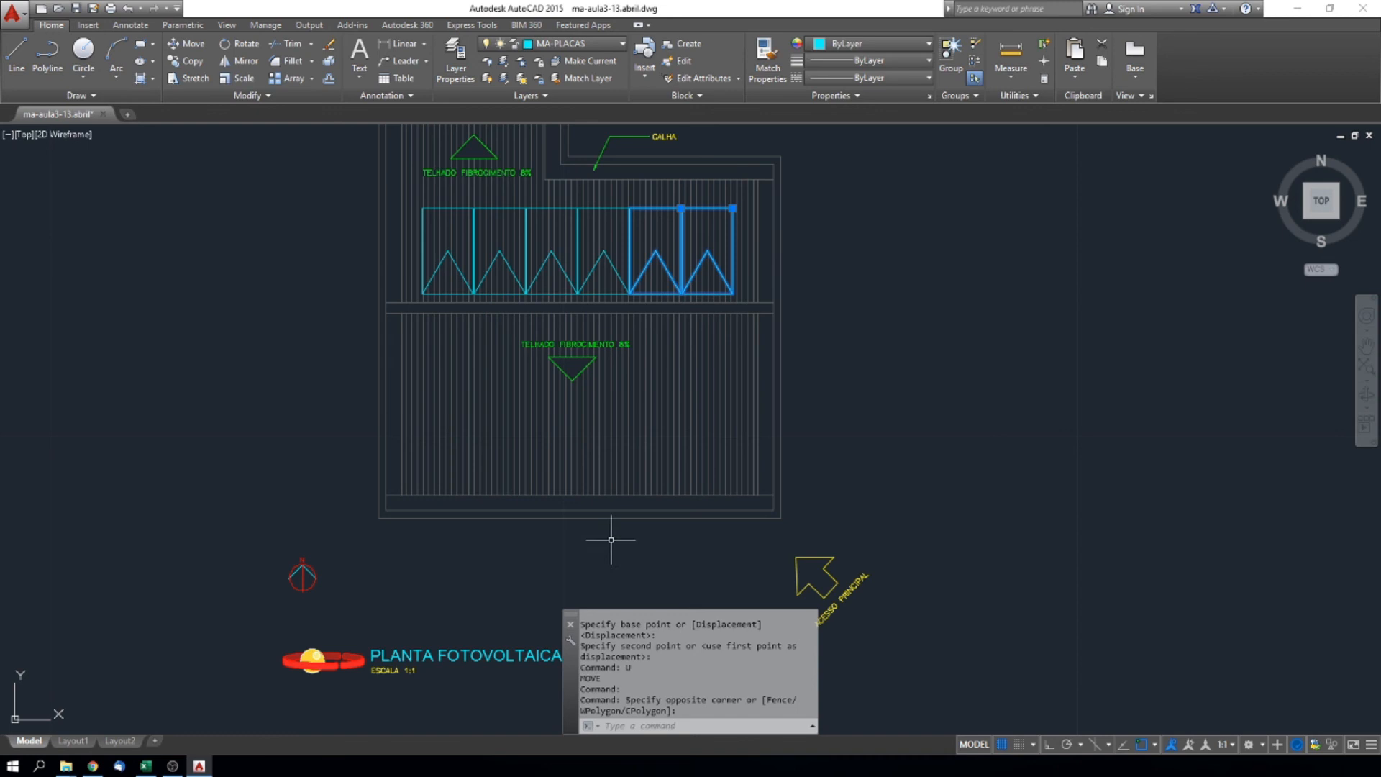